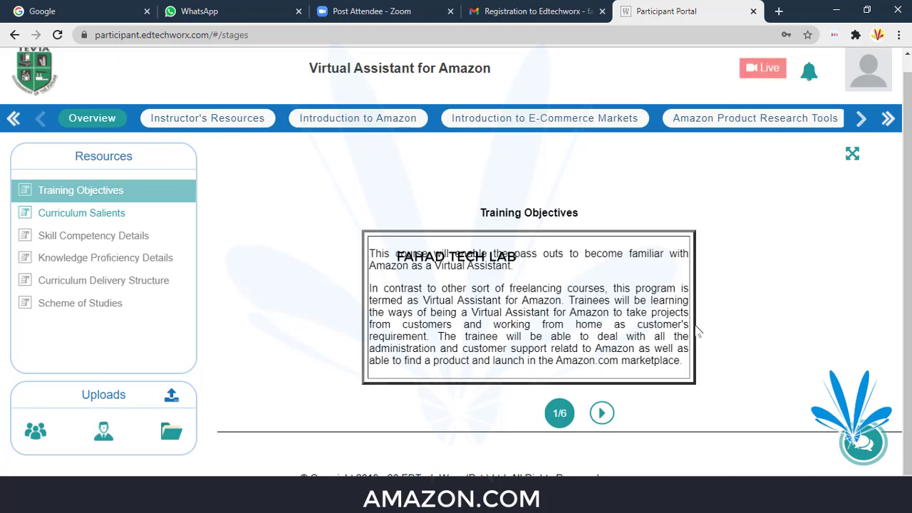
- Advance to Curriculum Salients (2/6) and scroll to the Medium of Instruction row of the 3-month, 400-hour course
left_click(602, 413)
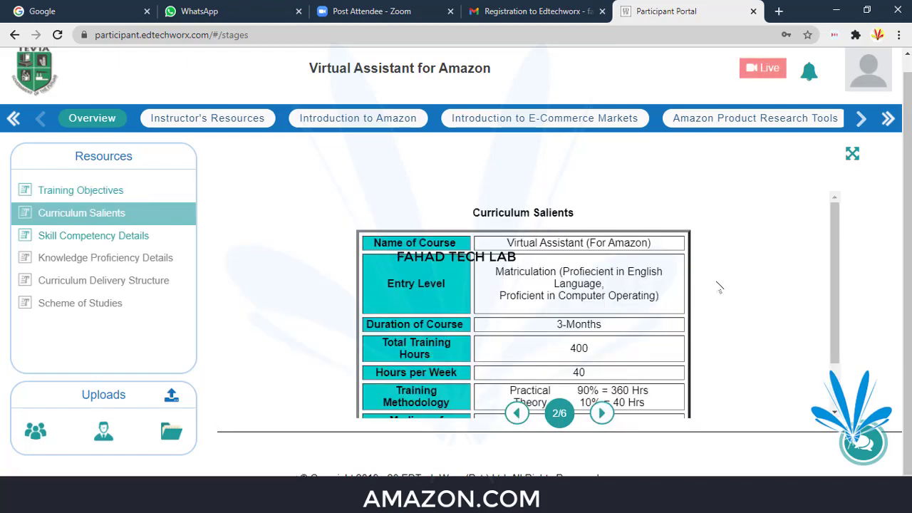
scroll(723, 287, "down", 1)
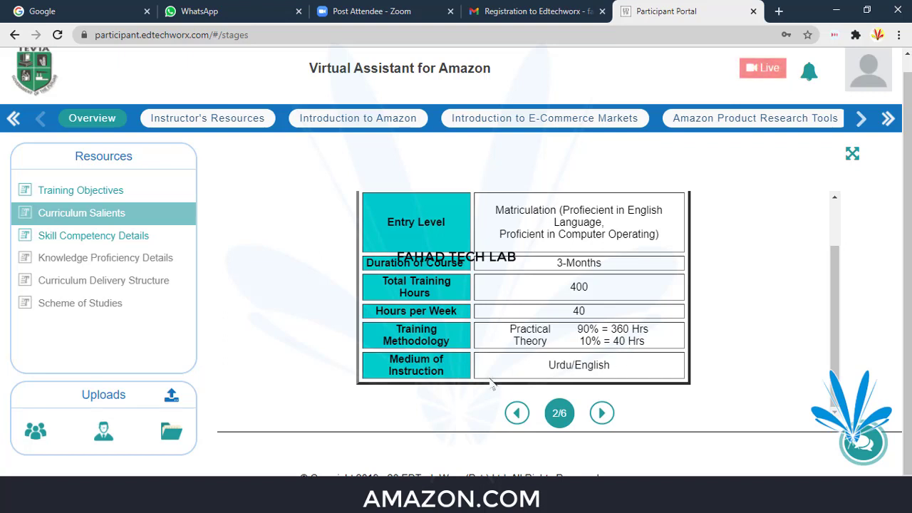
- Go to Skill Competency Details (3/6) and scroll through the nine Amazon virtual assistant skills
left_click(602, 414)
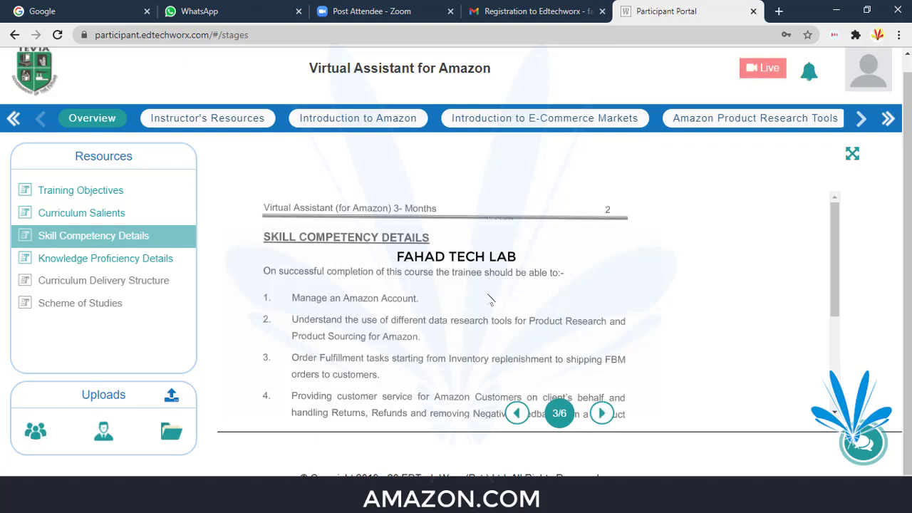
scroll(489, 299, "down", 2)
scroll(489, 299, "up", 2)
scroll(490, 296, "down", 2)
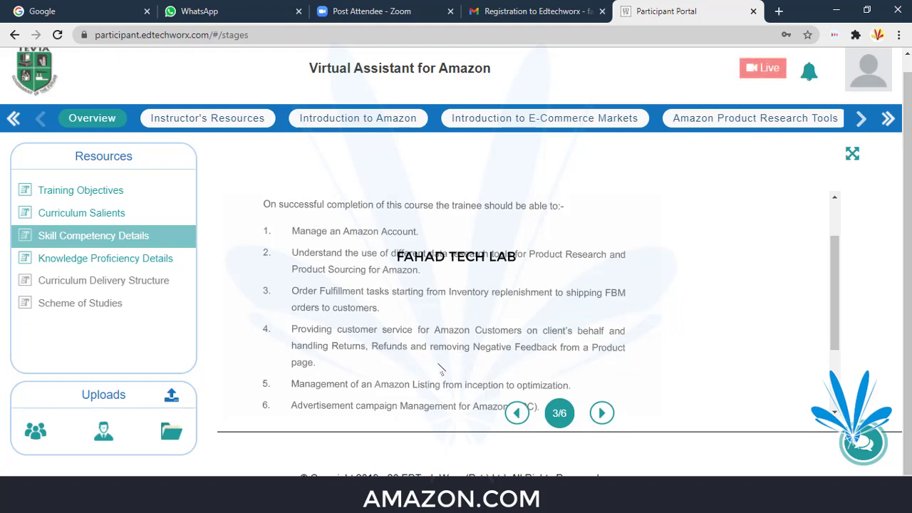
scroll(441, 360, "down", 2)
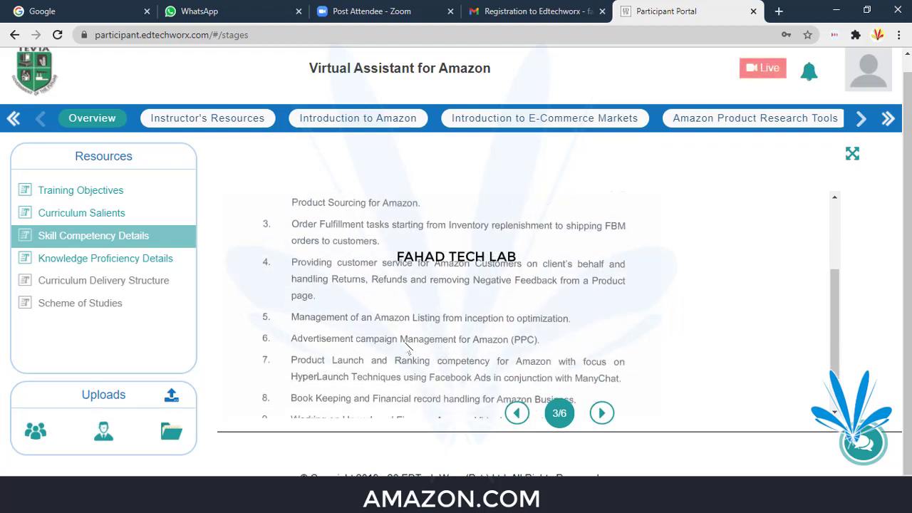
scroll(407, 348, "down", 1)
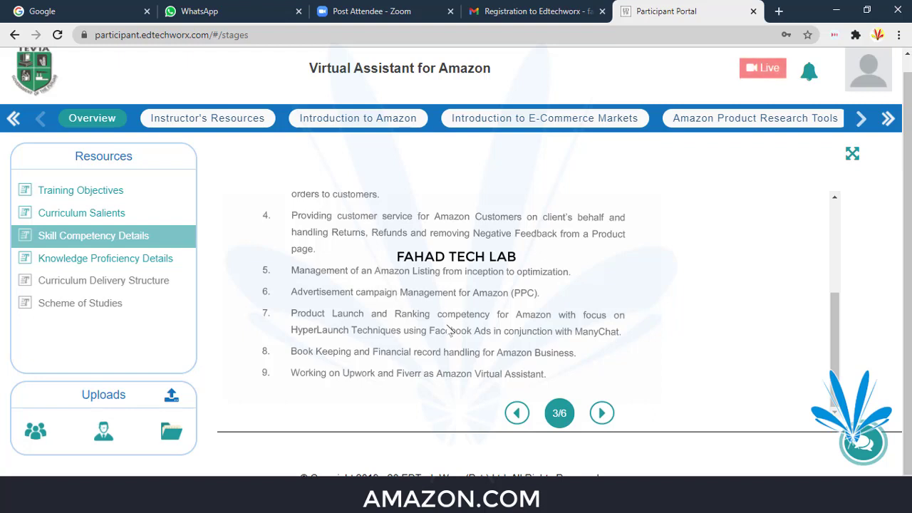
- Page through Knowledge Proficiency Details (4/6) to the Curriculum Delivery Structure (5/6) week breakdown
left_click(602, 412)
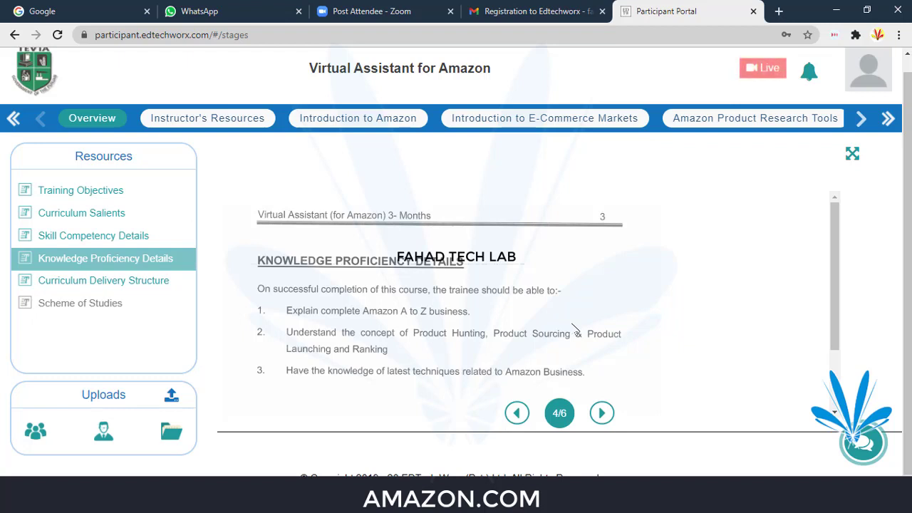
scroll(351, 276, "up", 1)
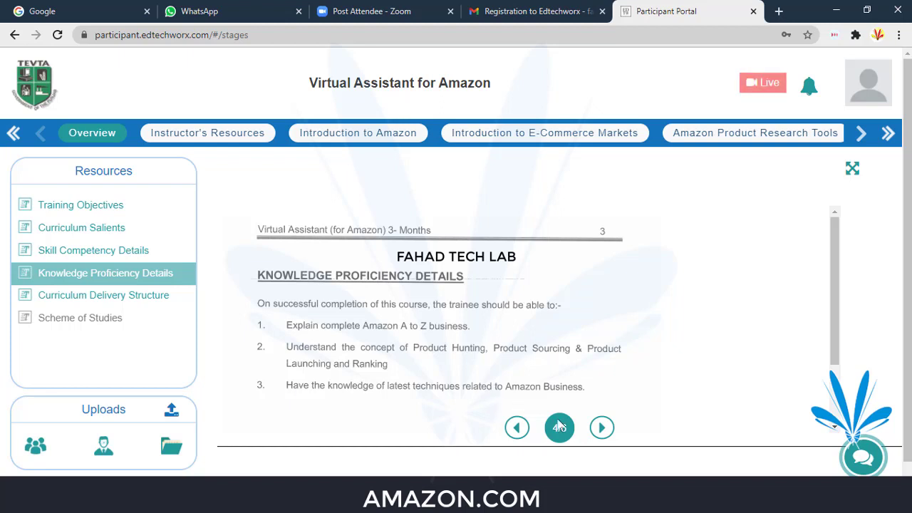
left_click(601, 427)
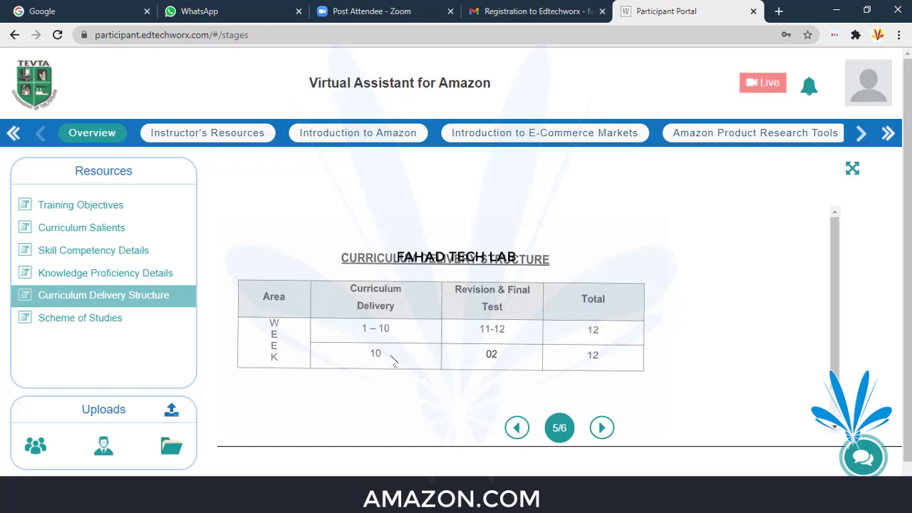
- Show Scheme of Studies (6/6) and scroll to its TOTAL row: 40 theory, 360 practical, 400 hours
left_click(603, 428)
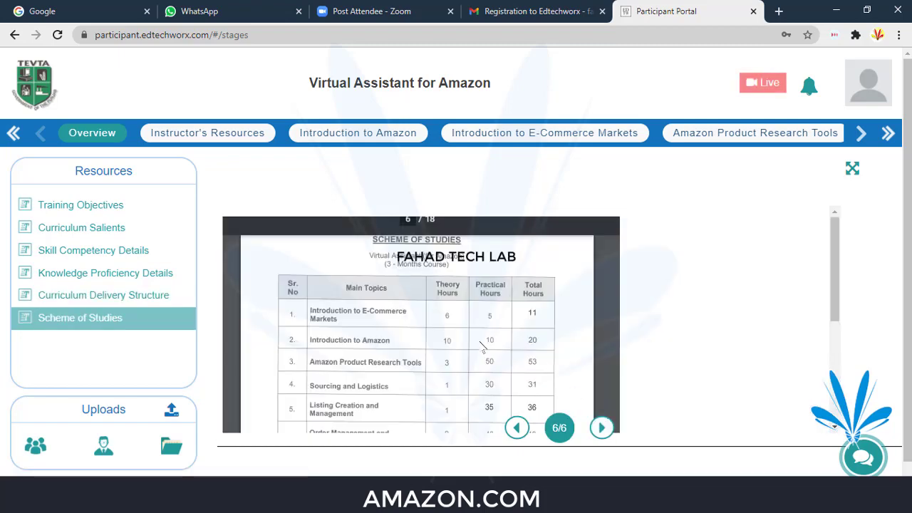
scroll(429, 333, "down", 5)
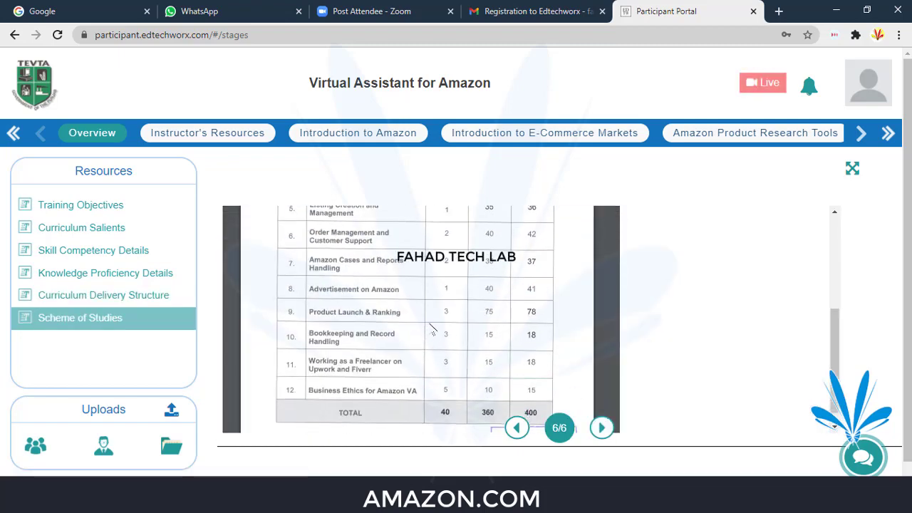
scroll(429, 329, "up", 5)
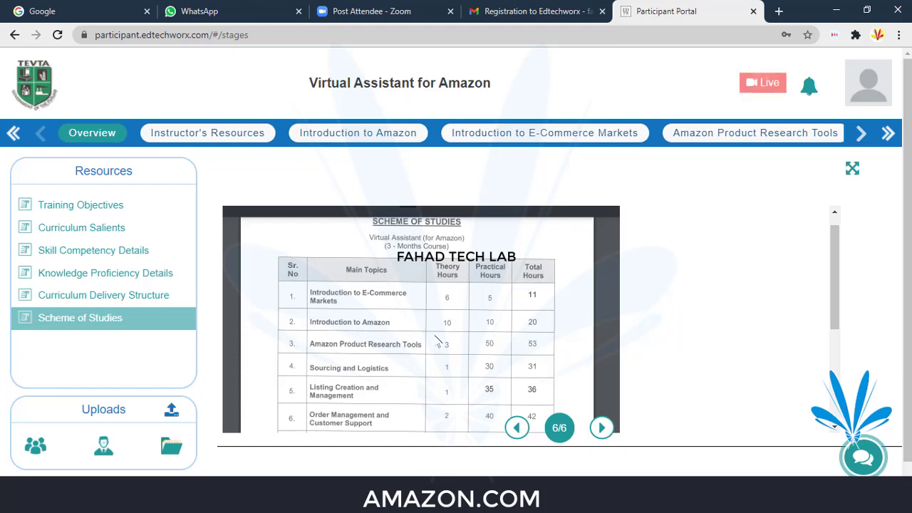
scroll(434, 342, "down", 3)
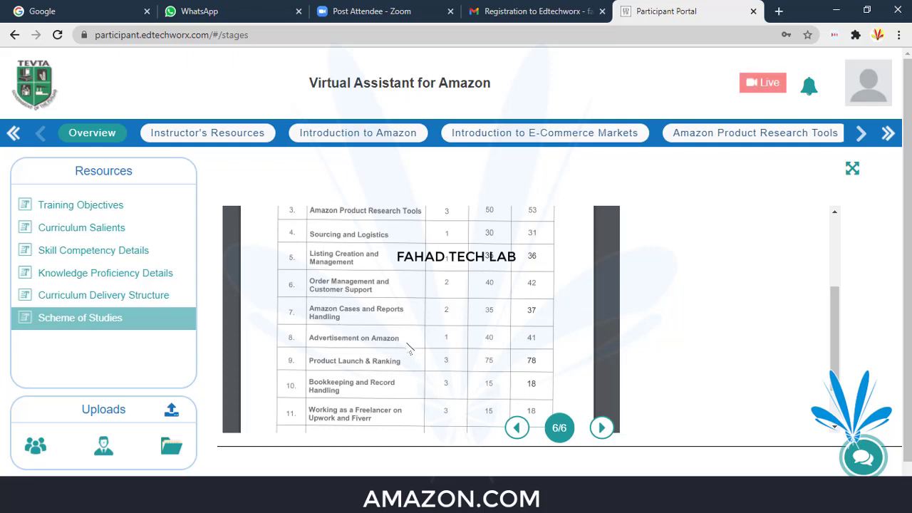
scroll(409, 347, "down", 2)
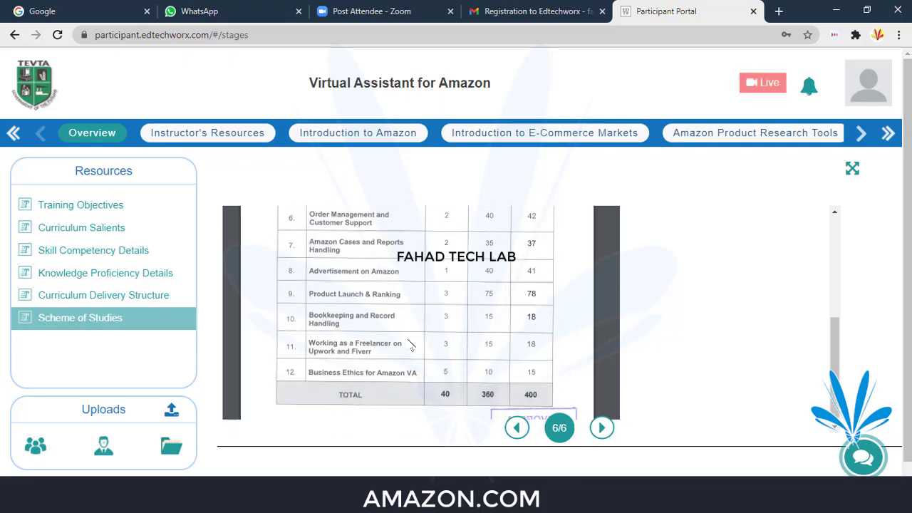
- Continue into Instructor's Resources and start reading the Introduction to ecommerce Markets deck
left_click(601, 427)
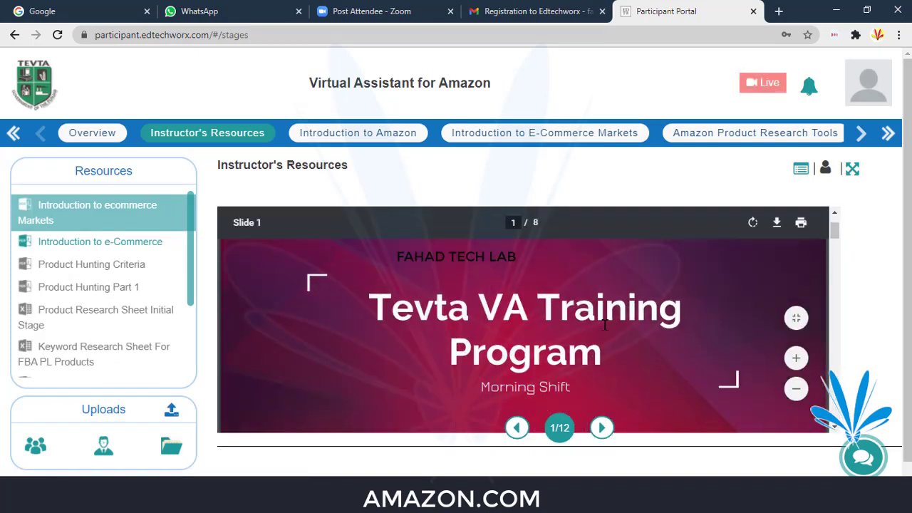
scroll(604, 325, "down", 1)
scroll(629, 333, "down", 3)
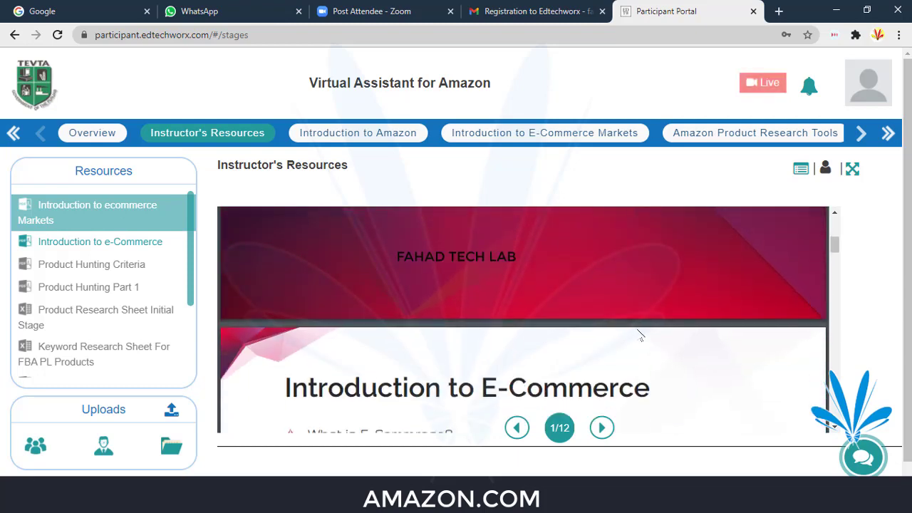
scroll(639, 335, "down", 1)
scroll(640, 337, "down", 1)
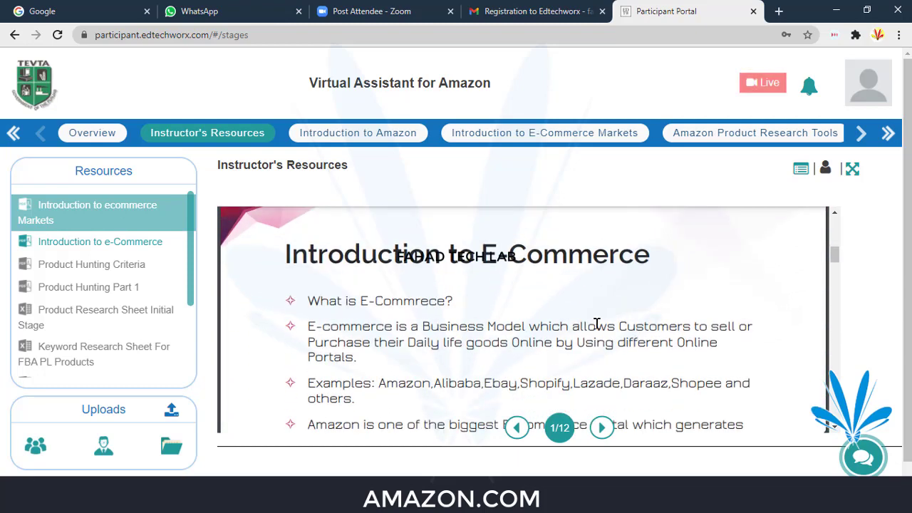
scroll(597, 323, "down", 1)
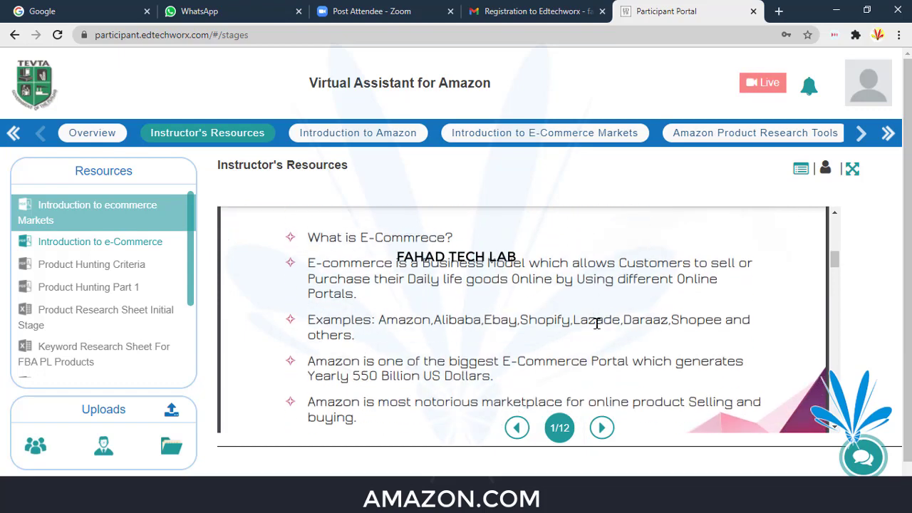
- Scroll down to the Difference of E-commerce Platforms slide comparing six platforms, Amazon to Alibaba
scroll(597, 324, "up", 1)
scroll(597, 323, "down", 1)
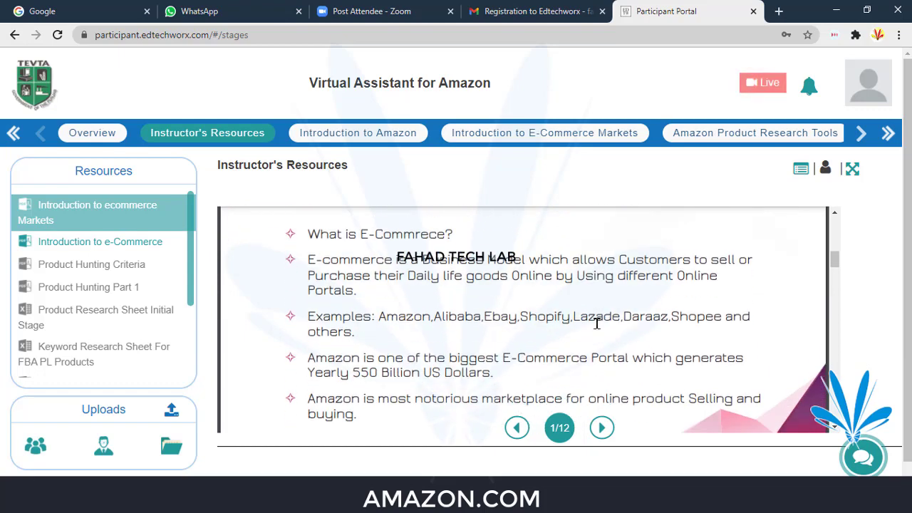
scroll(597, 324, "down", 1)
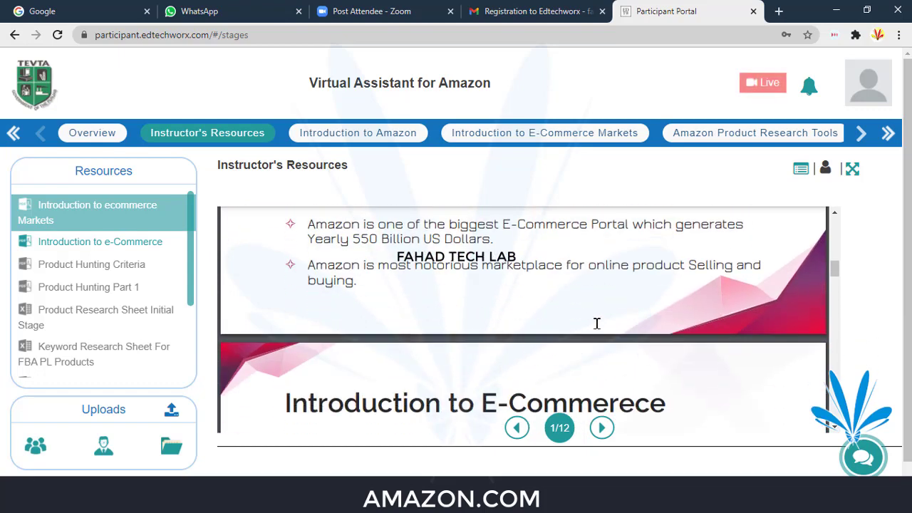
scroll(597, 323, "down", 1)
scroll(597, 324, "down", 1)
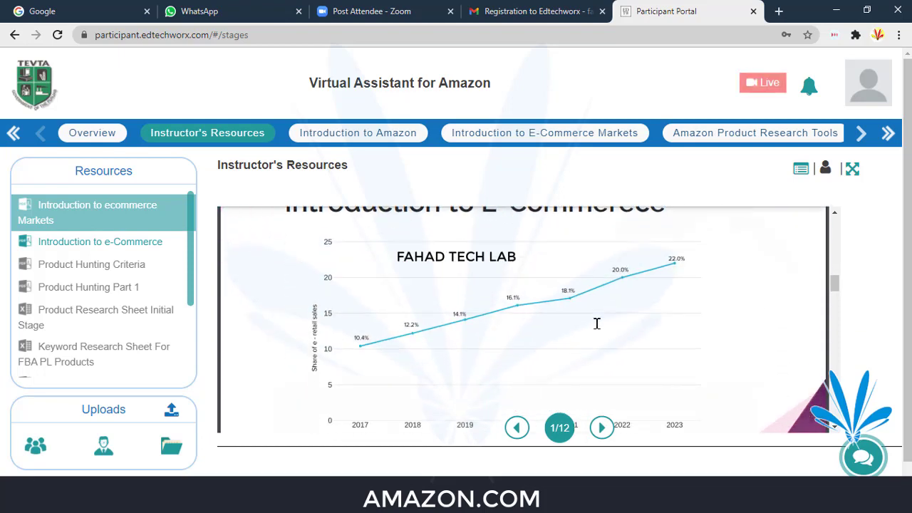
scroll(597, 324, "up", 1)
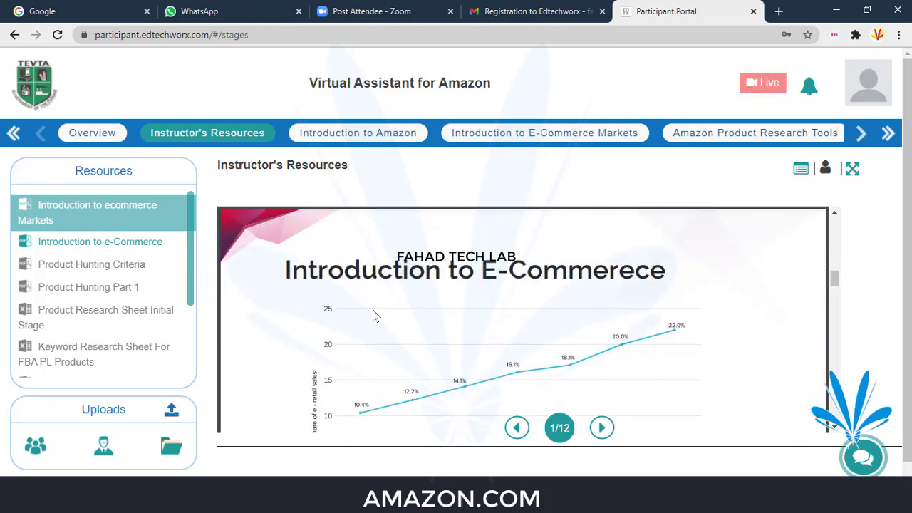
scroll(737, 329, "down", 1)
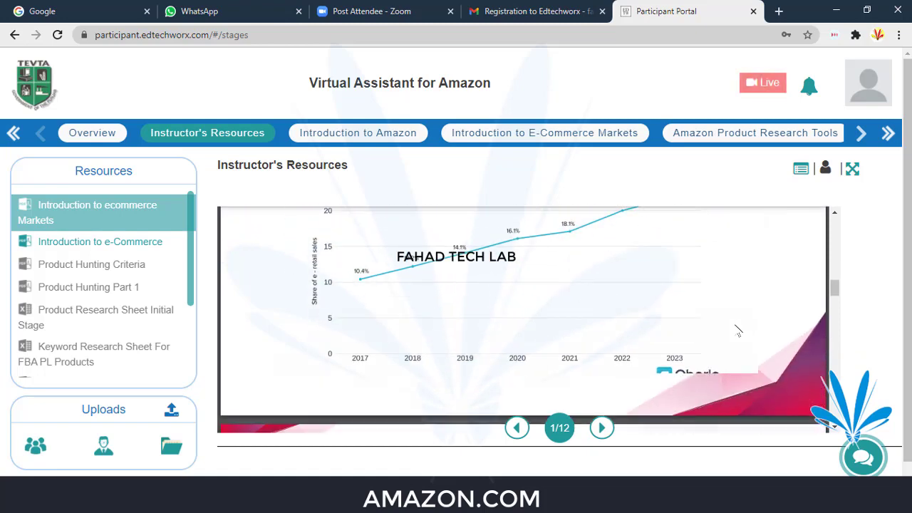
scroll(737, 329, "down", 1)
scroll(738, 331, "down", 1)
scroll(737, 330, "up", 1)
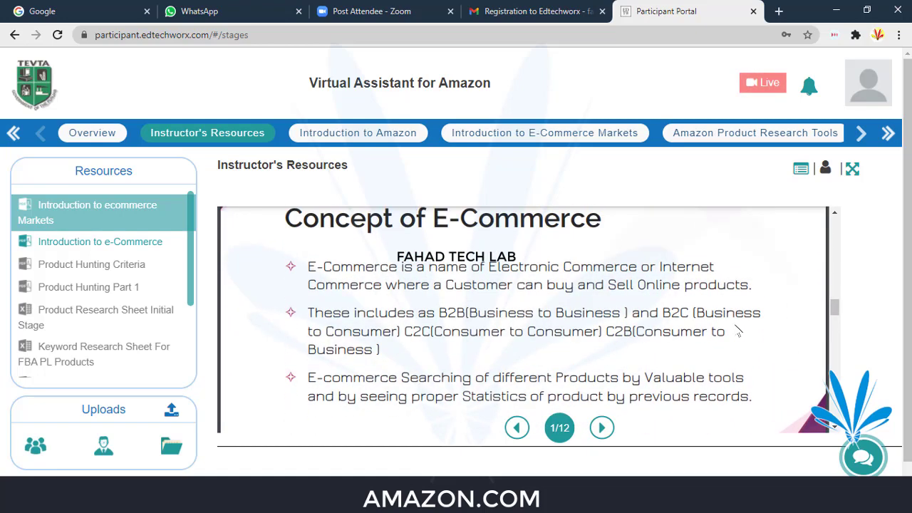
scroll(701, 322, "down", 1)
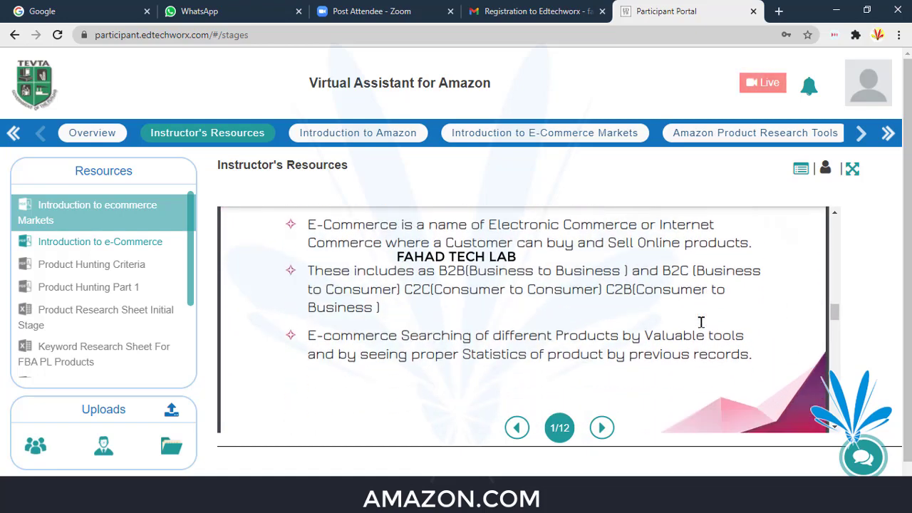
scroll(700, 322, "down", 2)
scroll(701, 322, "down", 2)
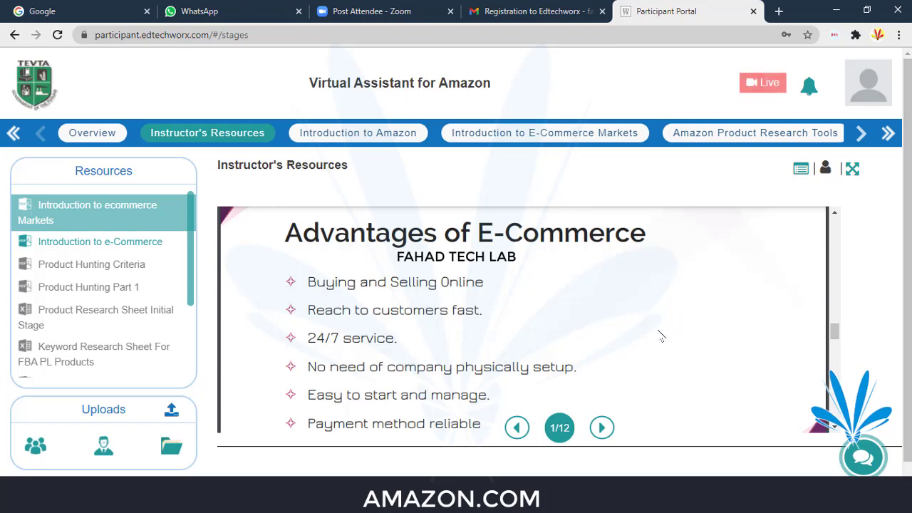
scroll(661, 345, "down", 2)
scroll(661, 345, "down", 2)
scroll(661, 344, "down", 1)
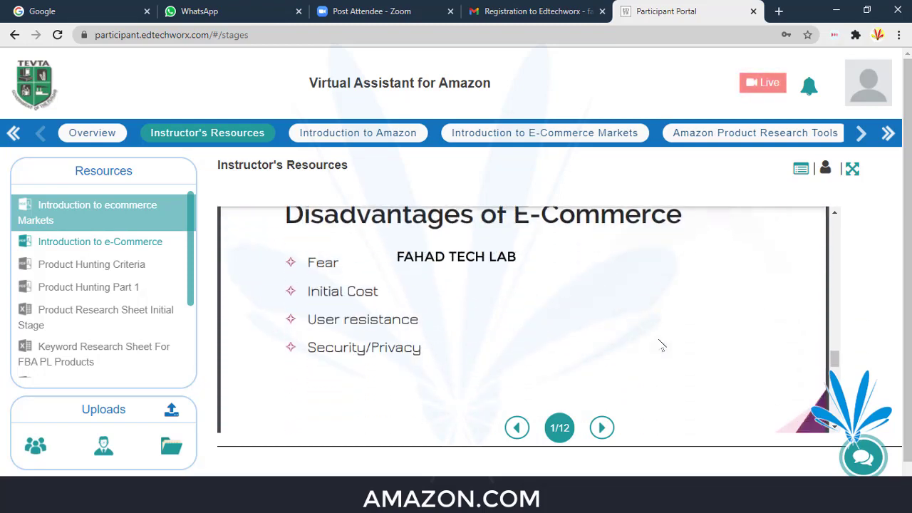
scroll(661, 345, "down", 1)
scroll(661, 345, "up", 1)
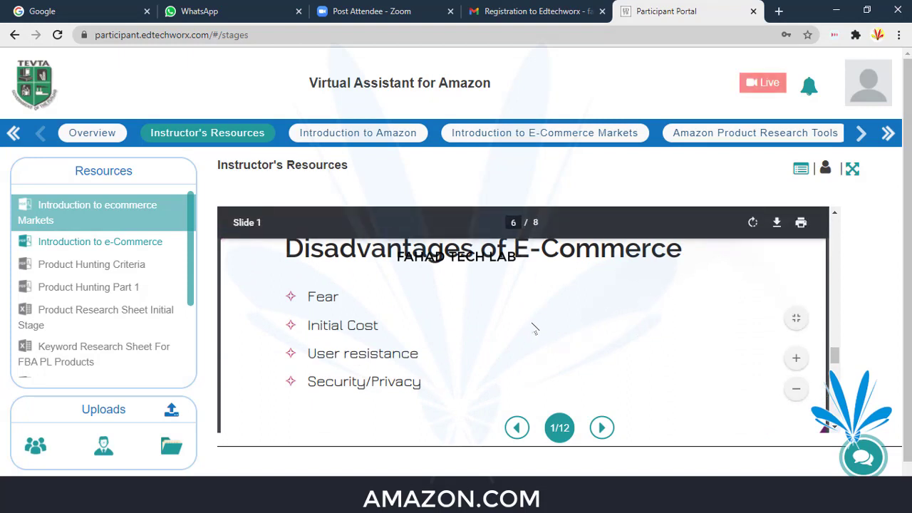
scroll(534, 328, "down", 2)
scroll(538, 329, "down", 2)
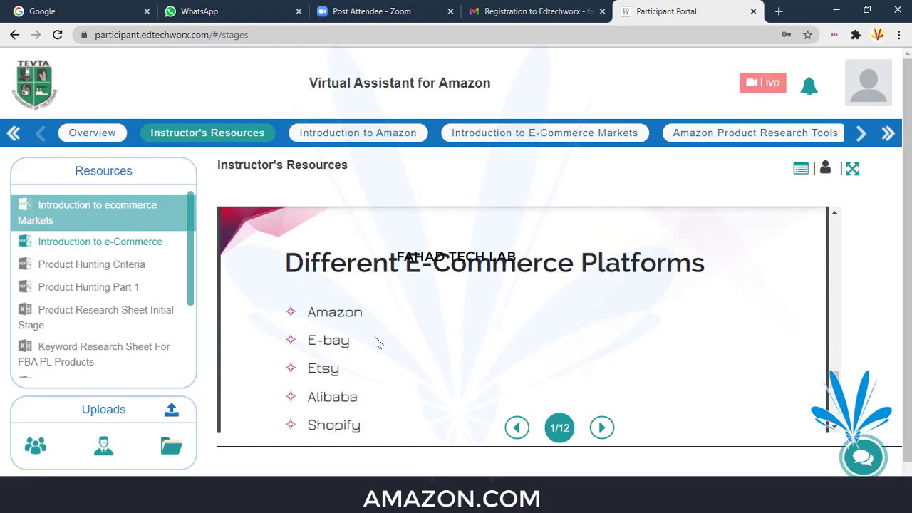
scroll(420, 397, "down", 1)
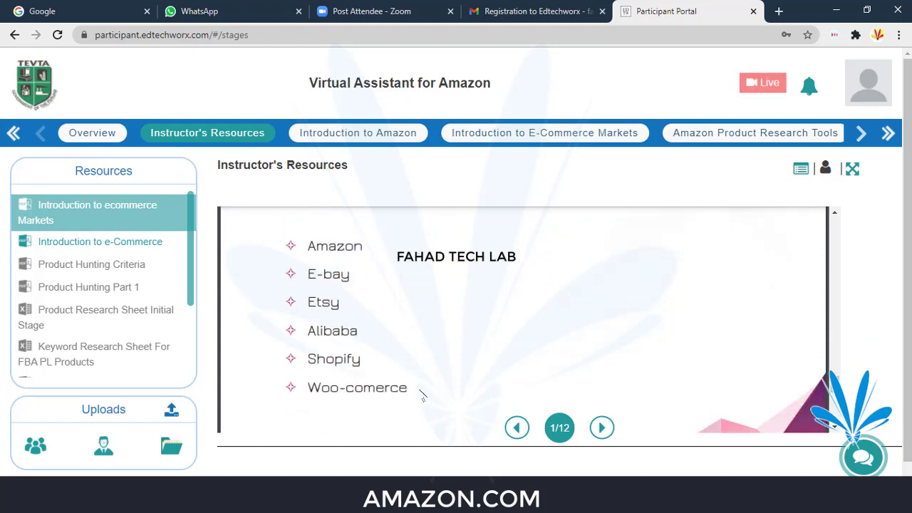
scroll(423, 395, "down", 1)
scroll(447, 378, "down", 2)
scroll(449, 375, "down", 1)
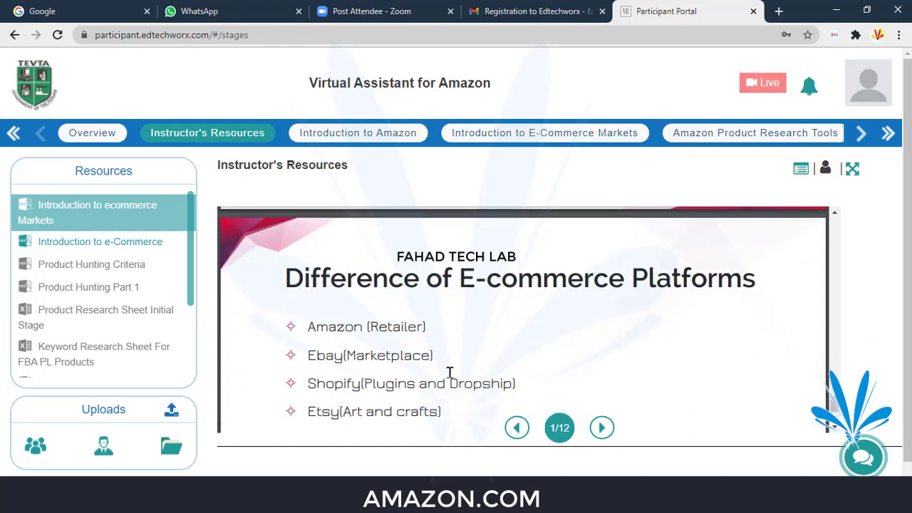
scroll(452, 372, "down", 1)
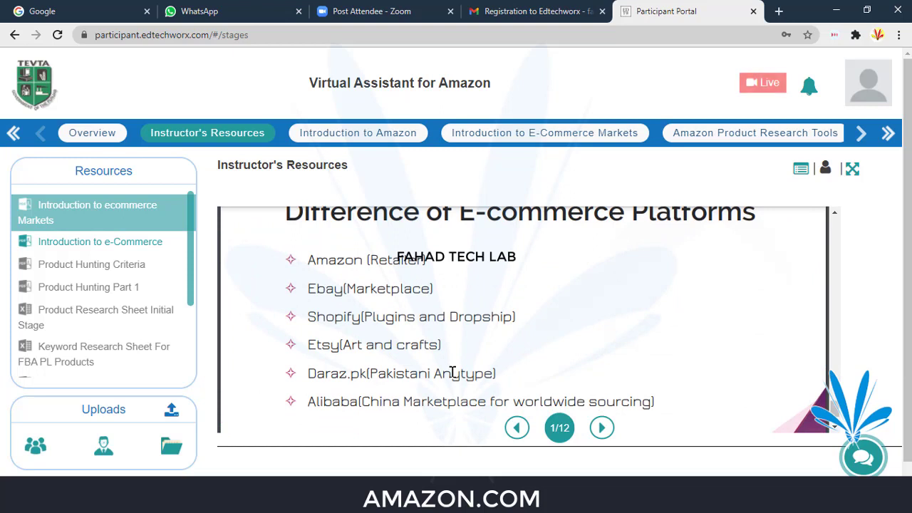
scroll(452, 372, "up", 1)
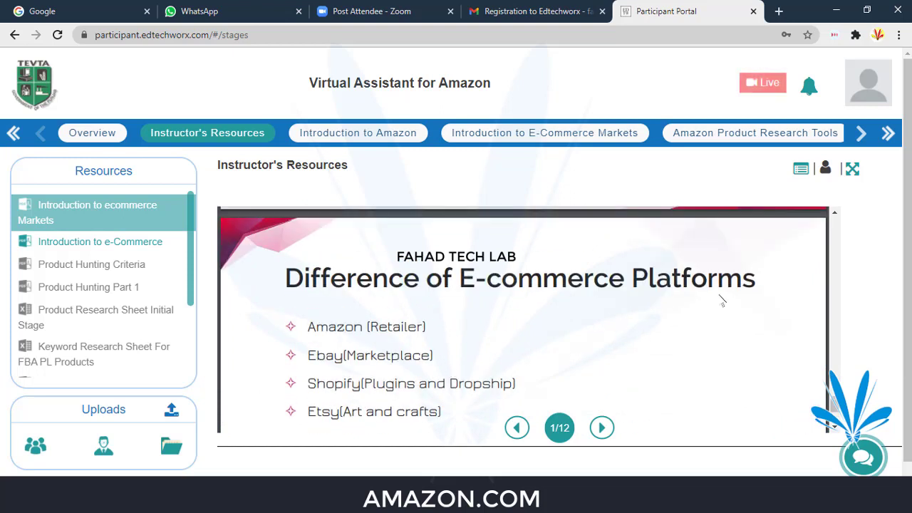
scroll(436, 346, "down", 1)
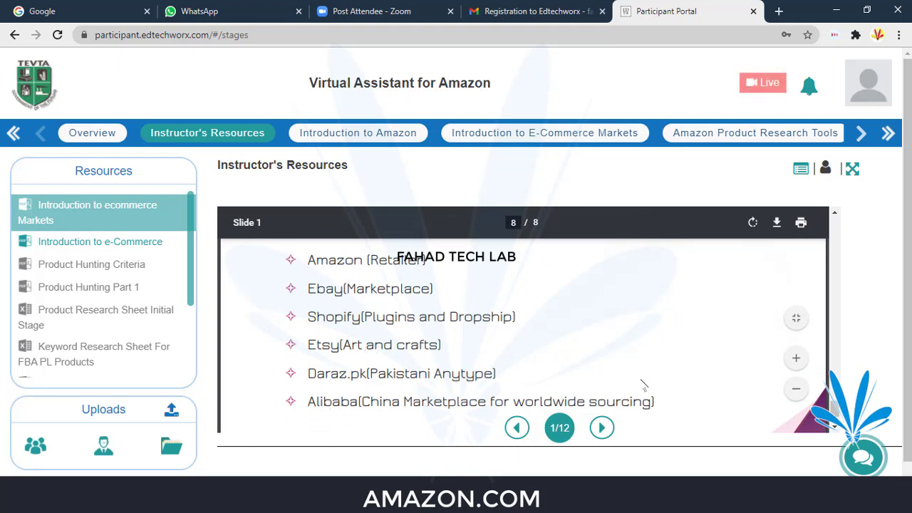
scroll(641, 381, "down", 1)
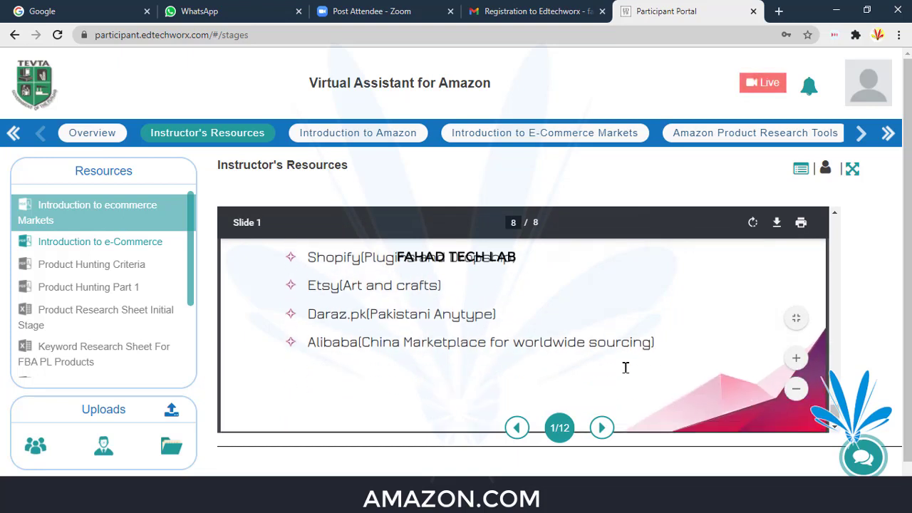
- Load the Introduction to e-Commerce resource (2/12) and begin its VA Training course outline
left_click(606, 431)
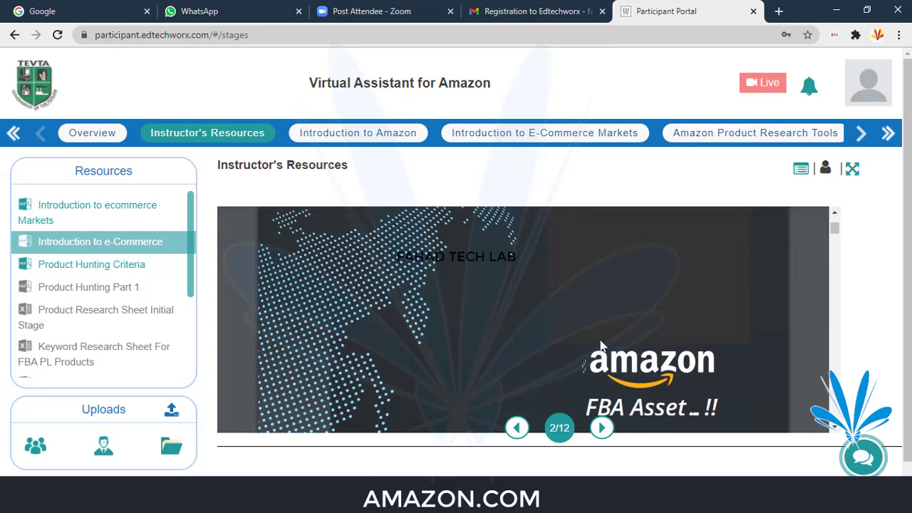
scroll(490, 361, "down", 5)
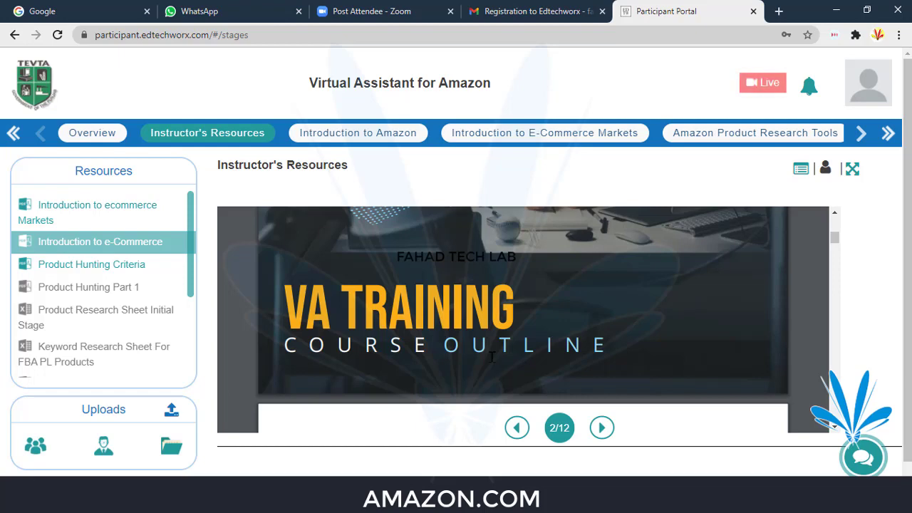
scroll(513, 345, "down", 3)
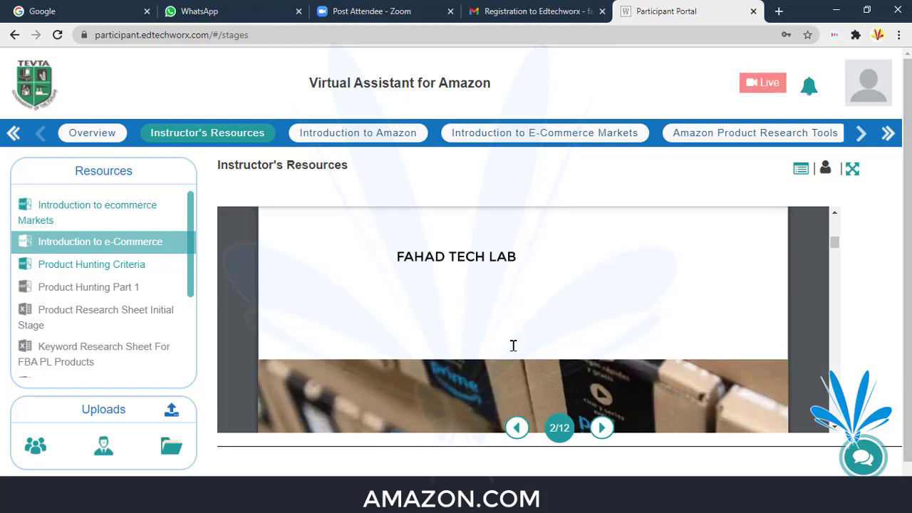
scroll(512, 345, "down", 3)
scroll(513, 346, "down", 2)
scroll(513, 345, "down", 2)
scroll(513, 345, "down", 1)
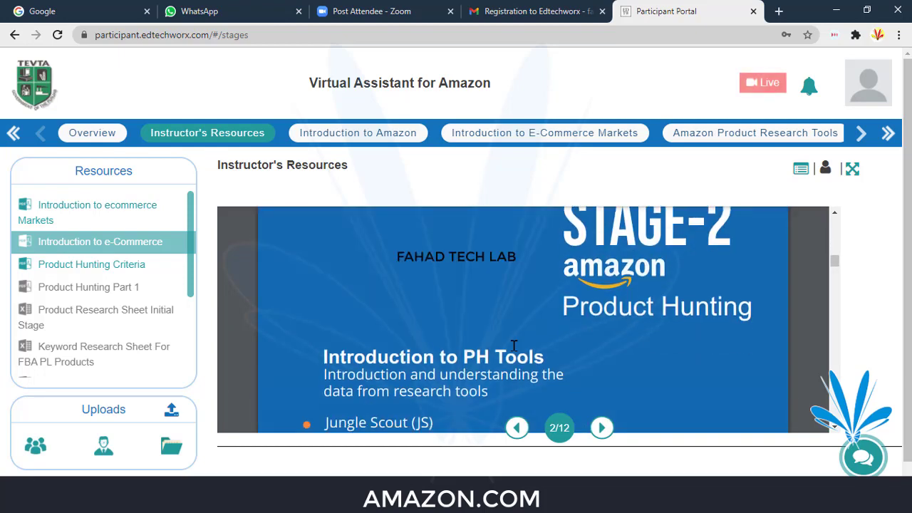
- Scroll through the outline stages down to Stage-6 Cases and Reports Handling
scroll(513, 346, "down", 2)
scroll(513, 345, "down", 1)
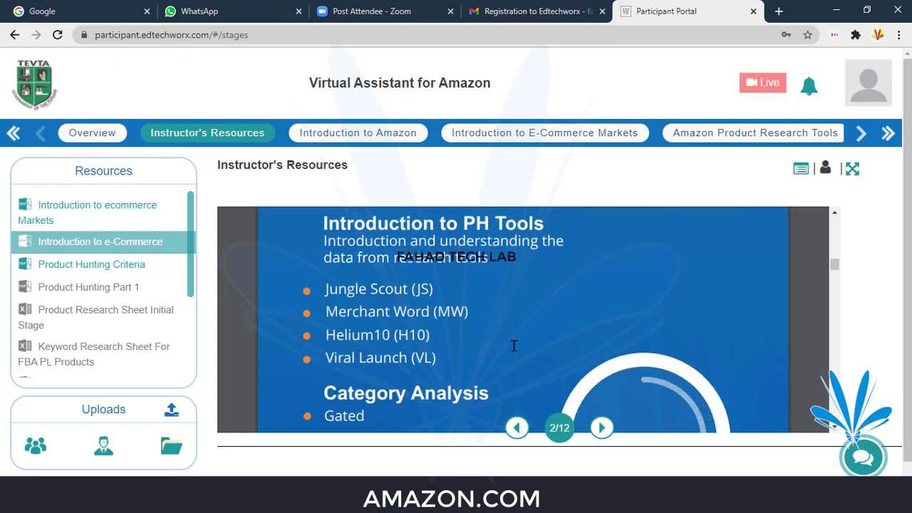
scroll(513, 346, "down", 2)
scroll(513, 346, "down", 1)
scroll(513, 346, "down", 2)
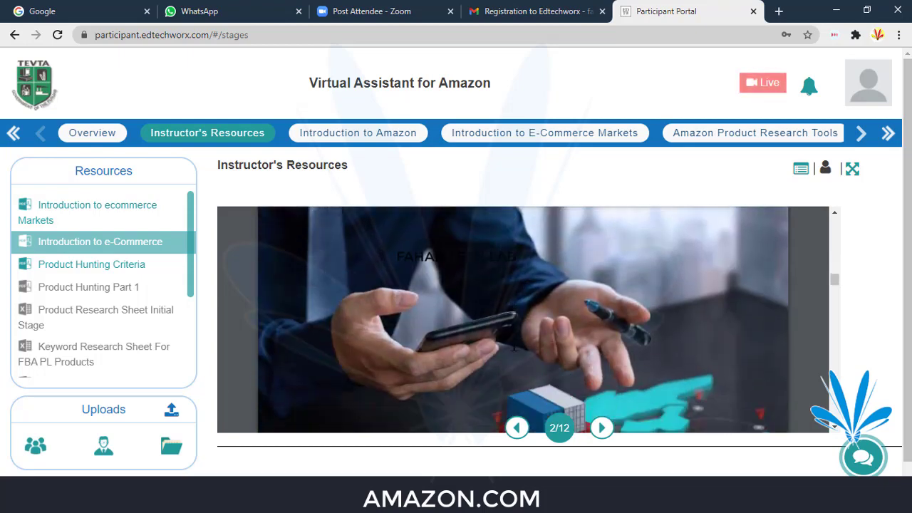
scroll(500, 346, "down", 1)
scroll(500, 346, "down", 2)
scroll(500, 346, "down", 3)
scroll(500, 341, "up", 1)
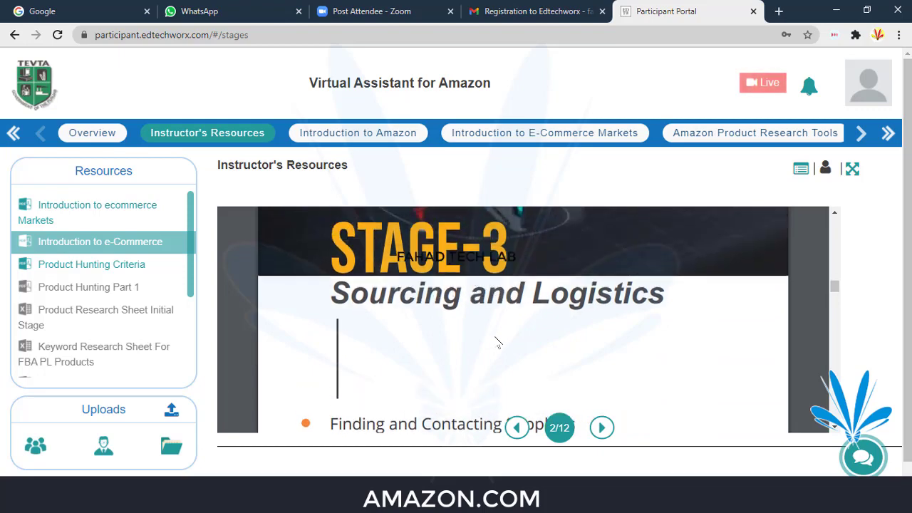
scroll(500, 340, "up", 2)
scroll(499, 342, "down", 1)
scroll(534, 358, "down", 1)
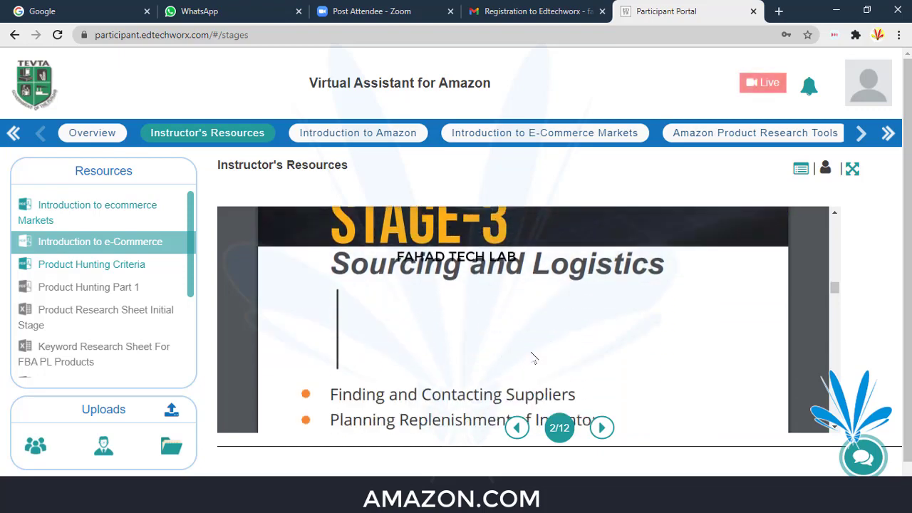
scroll(534, 357, "down", 2)
scroll(481, 360, "down", 3)
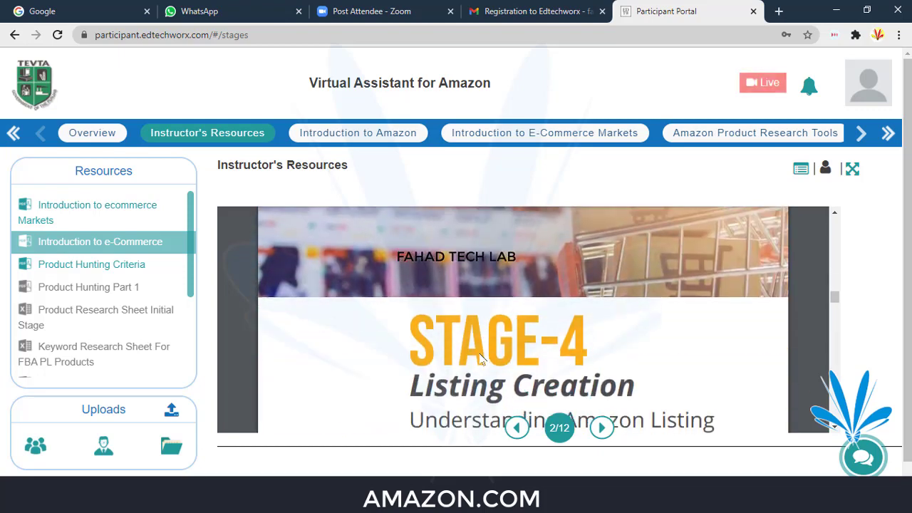
scroll(481, 360, "down", 1)
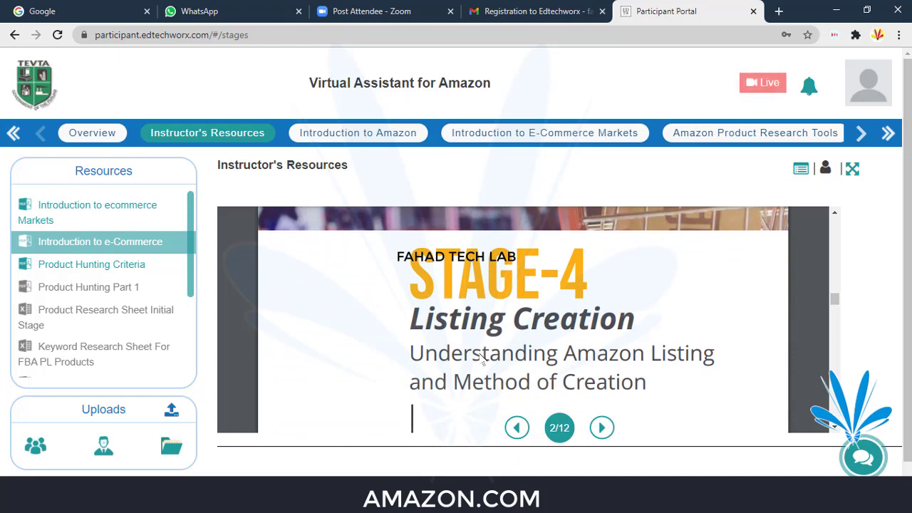
scroll(481, 360, "down", 1)
scroll(481, 360, "down", 2)
scroll(480, 359, "down", 1)
scroll(480, 360, "down", 3)
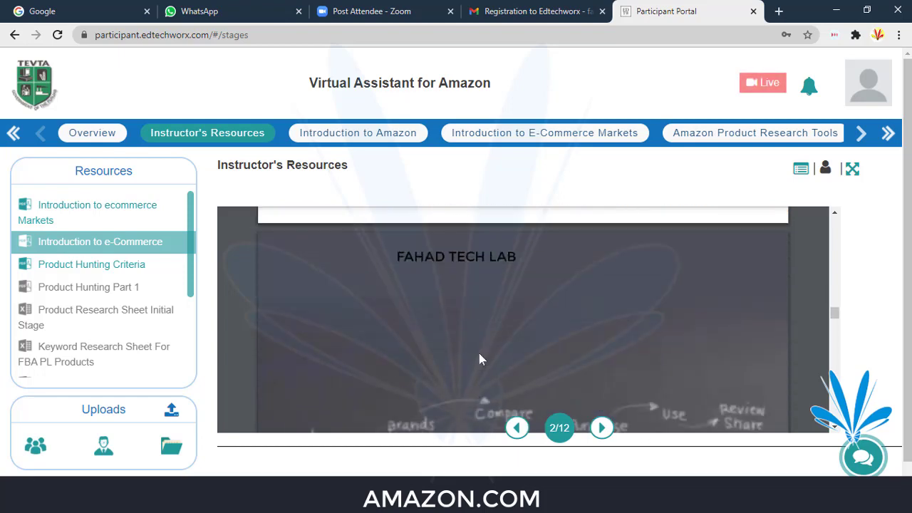
scroll(480, 358, "down", 3)
scroll(479, 358, "down", 3)
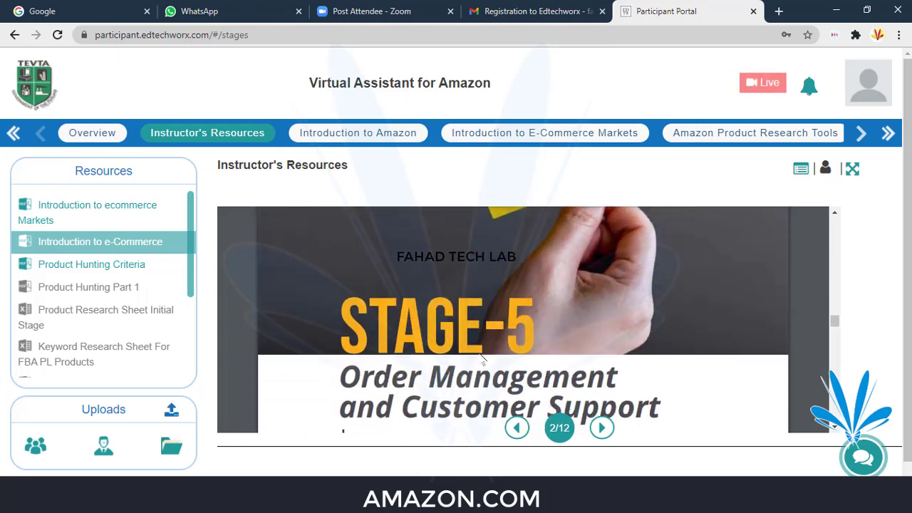
scroll(482, 360, "down", 3)
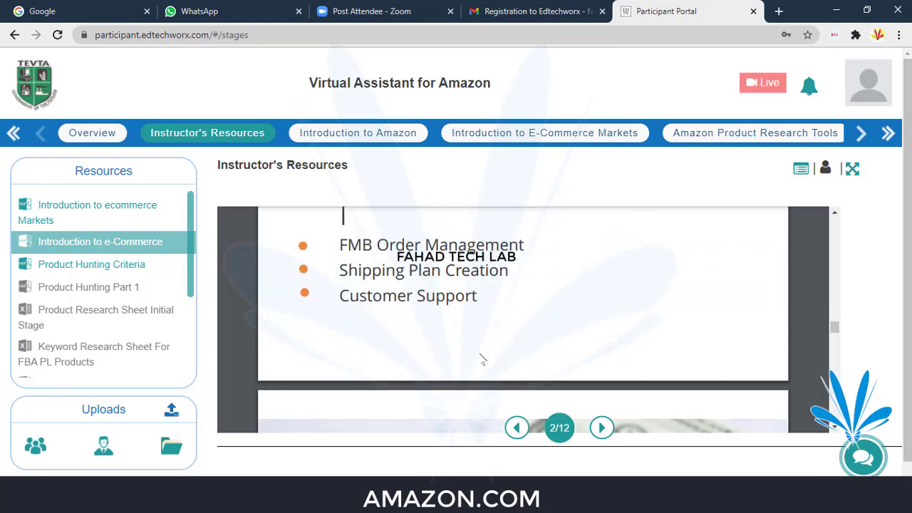
scroll(481, 360, "down", 2)
scroll(481, 359, "down", 2)
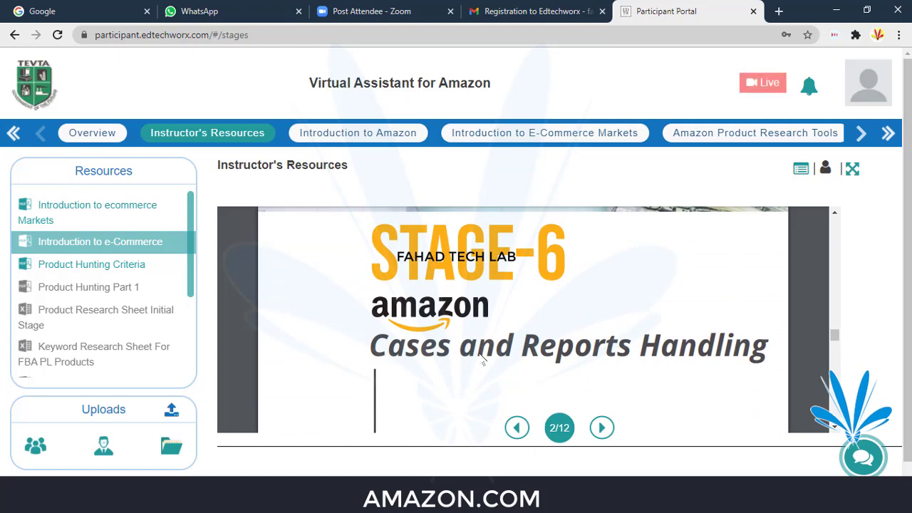
scroll(481, 360, "down", 3)
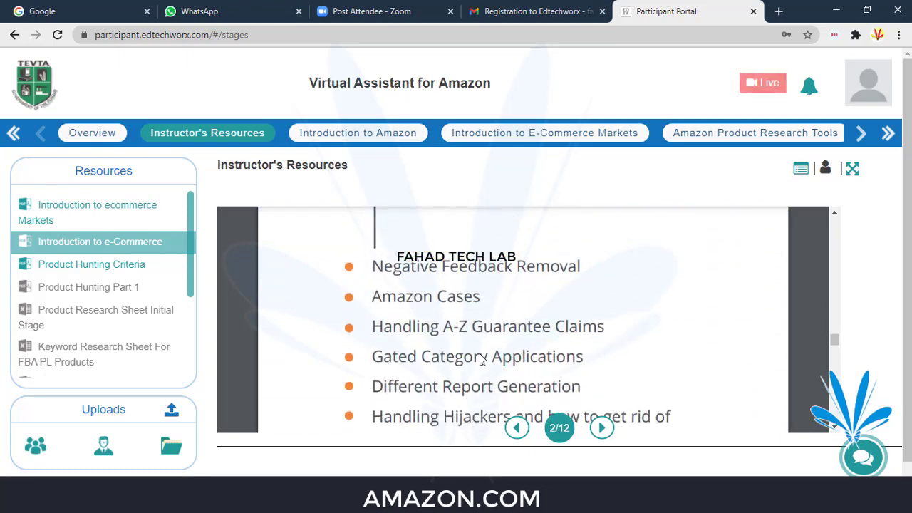
scroll(481, 360, "down", 2)
scroll(480, 359, "down", 3)
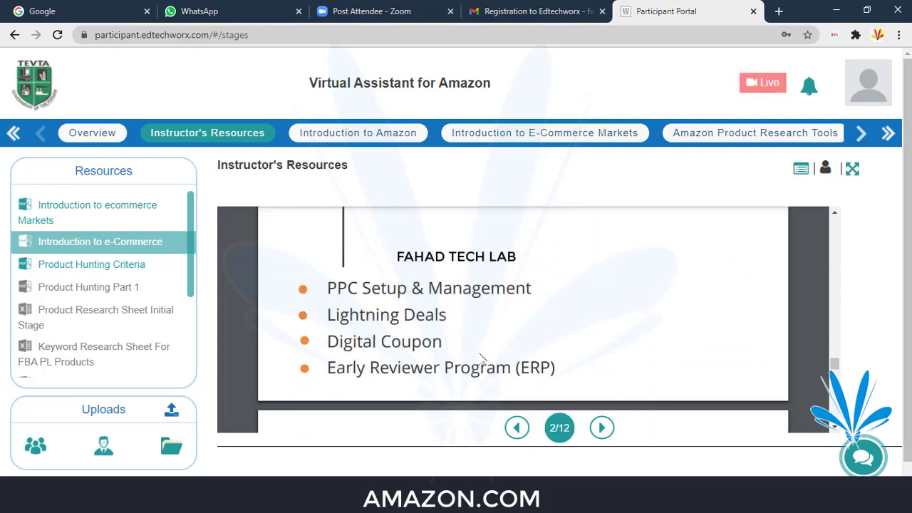
scroll(480, 360, "down", 2)
scroll(481, 360, "down", 3)
scroll(480, 360, "down", 2)
scroll(481, 360, "down", 2)
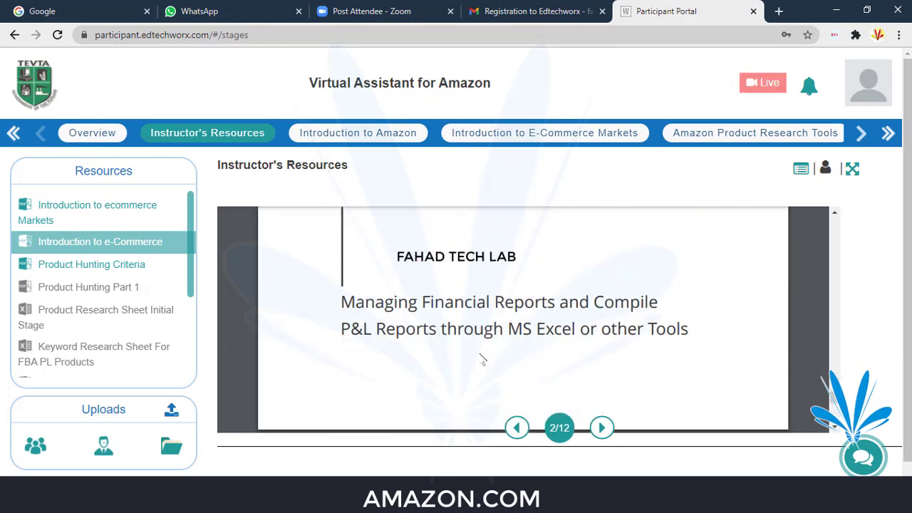
scroll(481, 360, "down", 1)
scroll(481, 360, "down", 2)
scroll(481, 360, "down", 1)
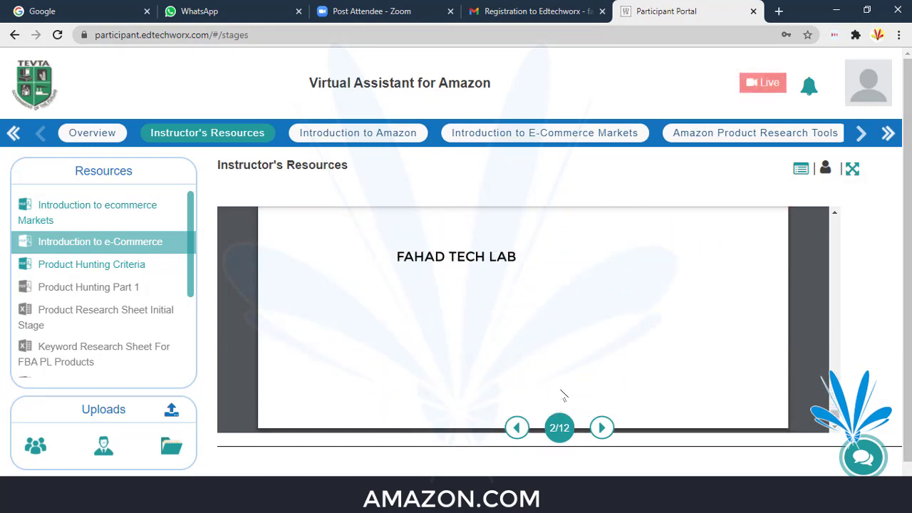
- Move on to the Product Hunting Criteria resource and skim its pages
left_click(601, 428)
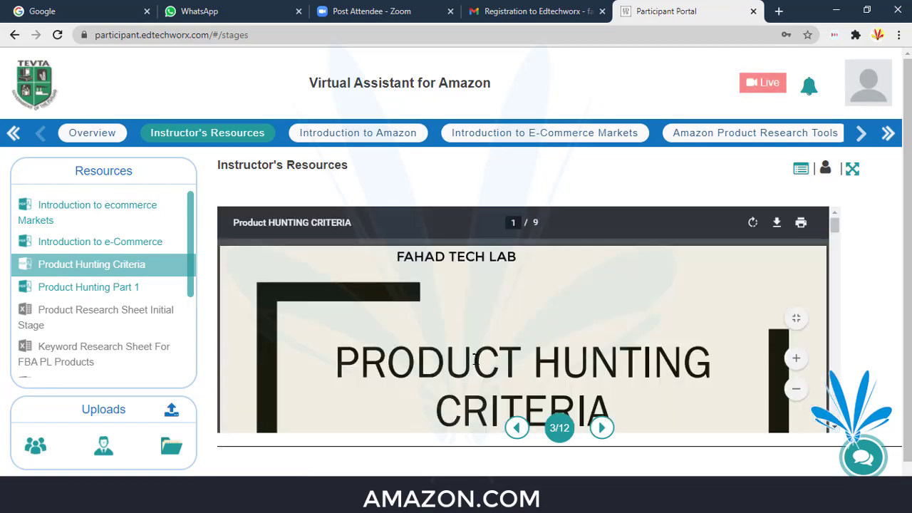
scroll(549, 362, "down", 5)
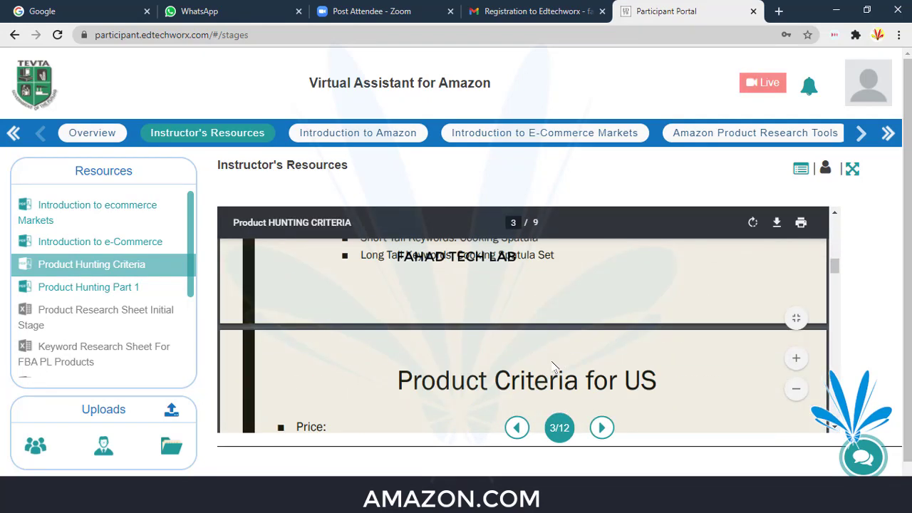
scroll(552, 365, "down", 3)
scroll(554, 366, "down", 10)
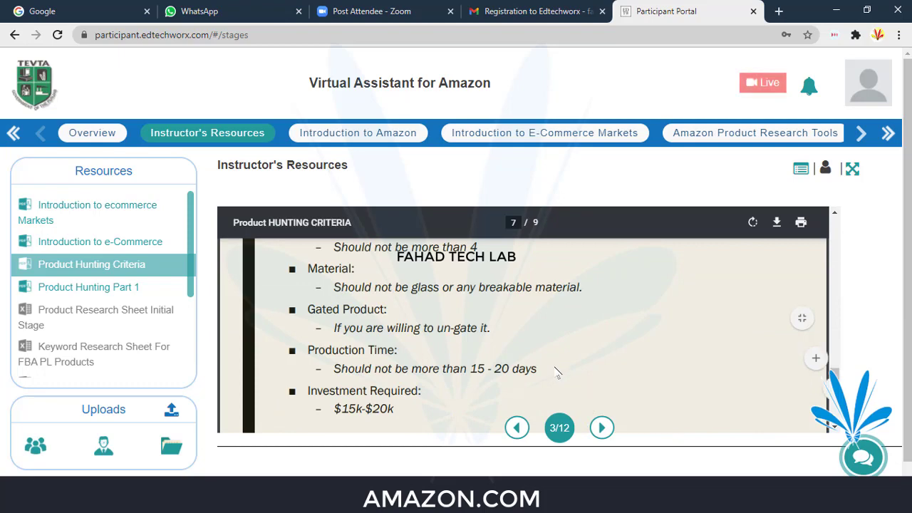
- Open Product Hunting Part 1 and scroll to the MerchantWords KW Search Volume Analysis slide
left_click(602, 427)
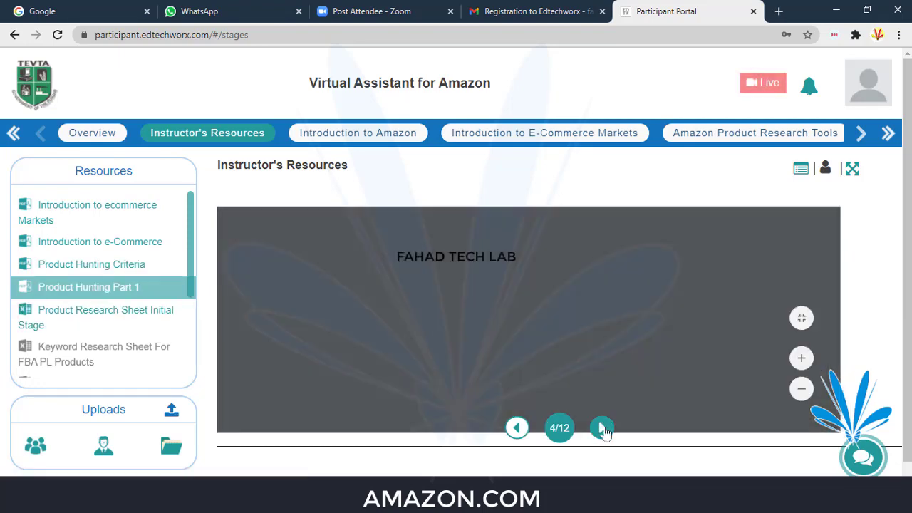
scroll(598, 322, "down", 1)
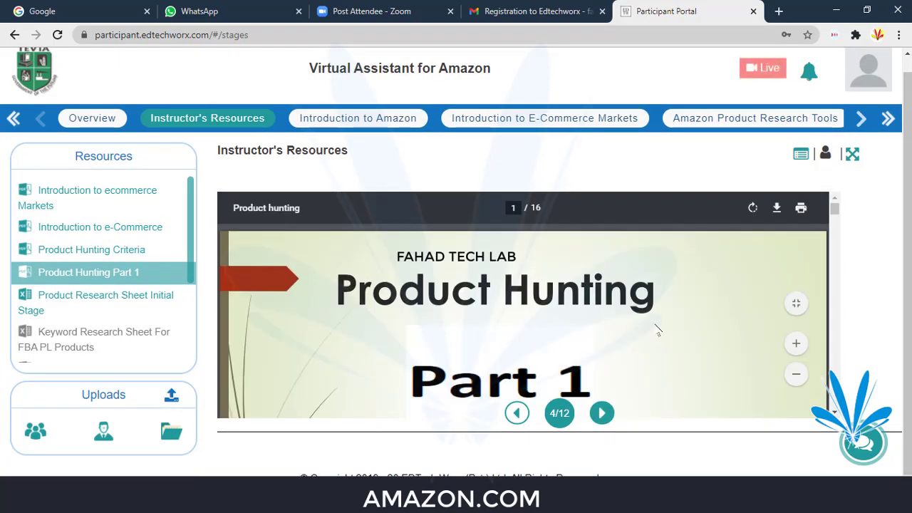
scroll(657, 330, "down", 3)
scroll(657, 330, "down", 3)
scroll(657, 330, "down", 2)
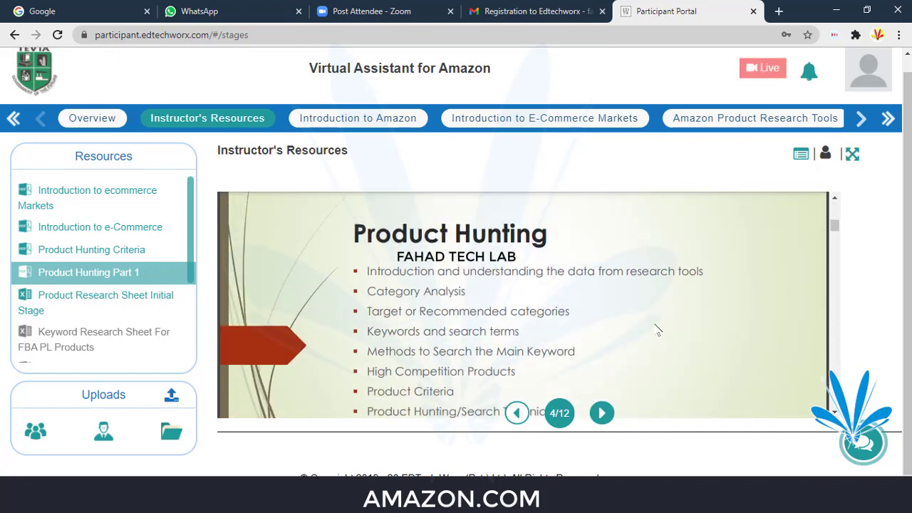
scroll(657, 329, "down", 3)
scroll(657, 330, "down", 2)
scroll(657, 330, "up", 1)
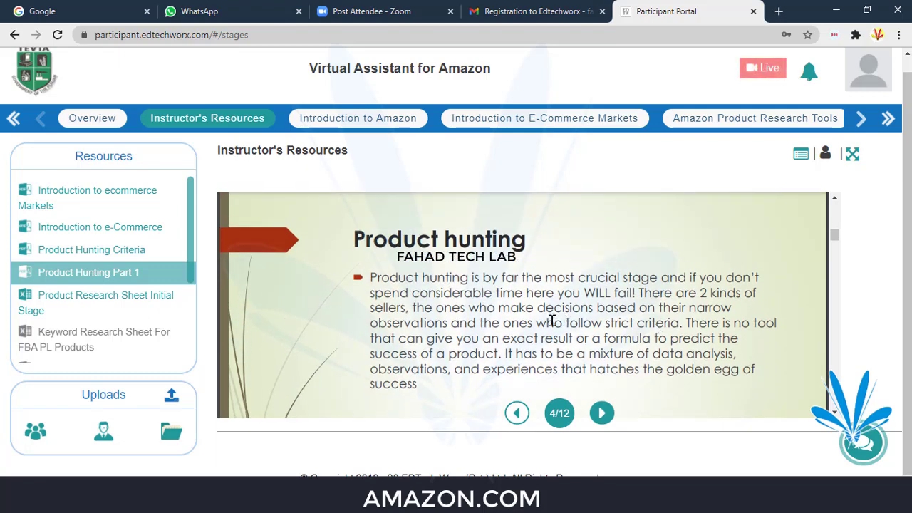
mouse_move(791, 276)
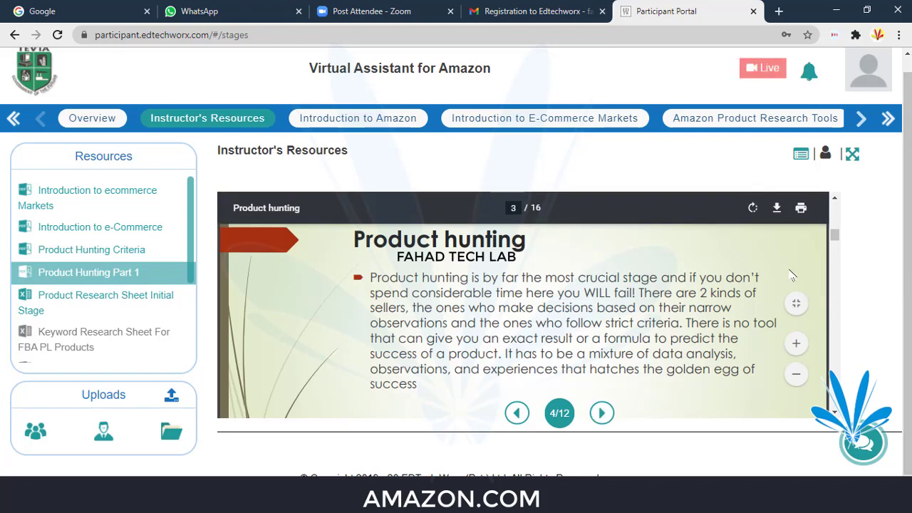
scroll(577, 253, "down", 2)
scroll(577, 254, "down", 3)
scroll(577, 253, "down", 3)
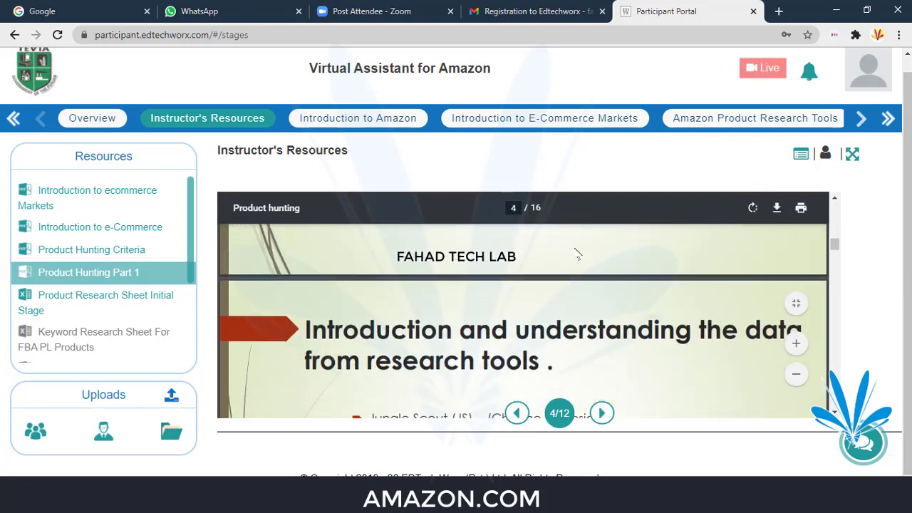
scroll(577, 255, "down", 2)
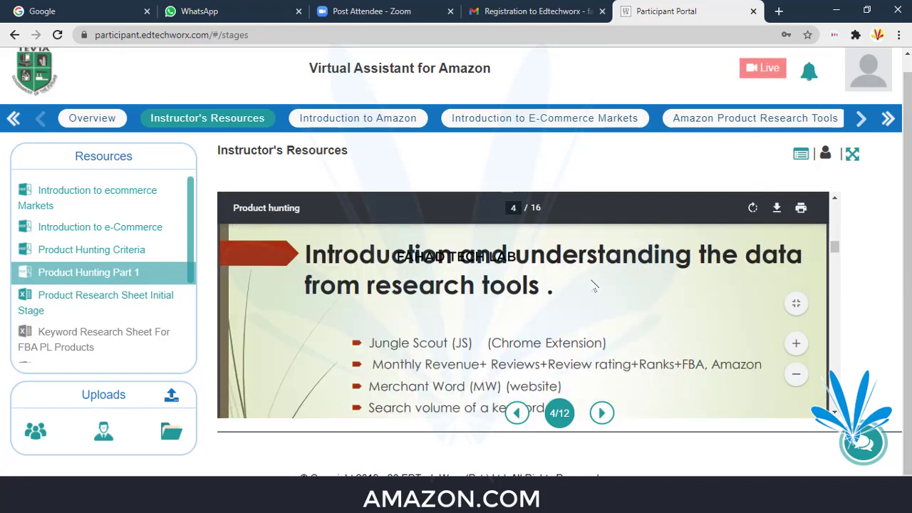
scroll(591, 285, "up", 1)
scroll(592, 285, "down", 1)
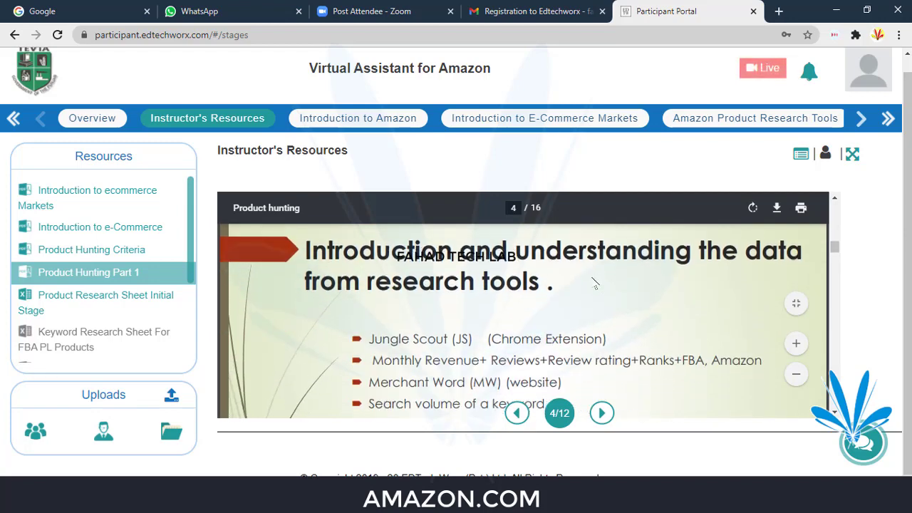
scroll(594, 283, "down", 5)
scroll(594, 283, "down", 2)
scroll(594, 283, "down", 1)
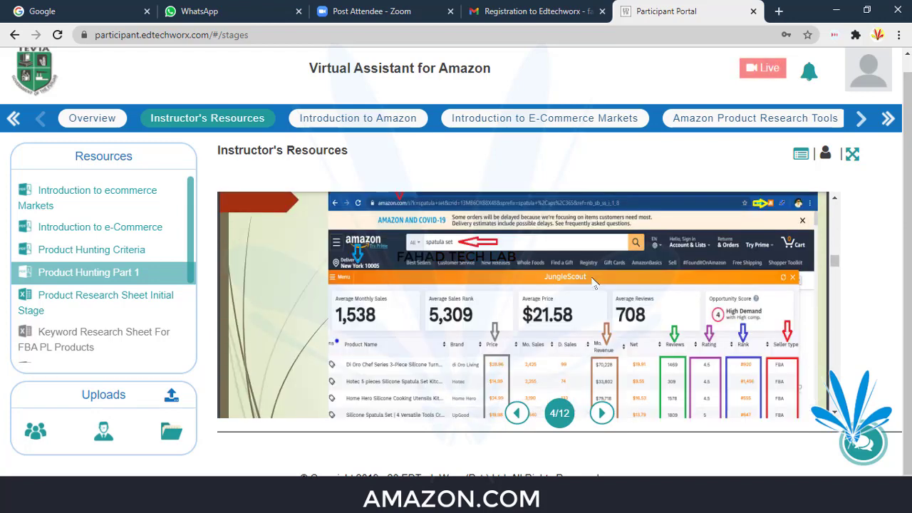
scroll(595, 283, "up", 2)
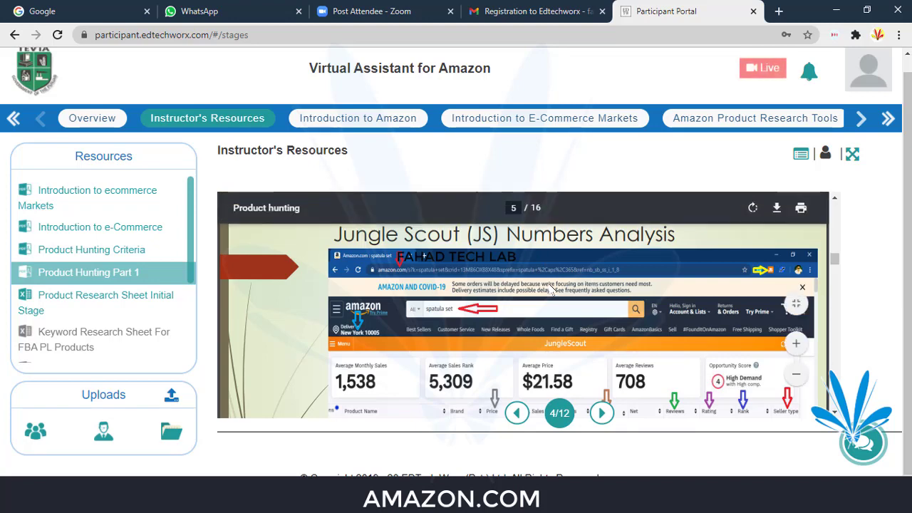
scroll(552, 302, "down", 2)
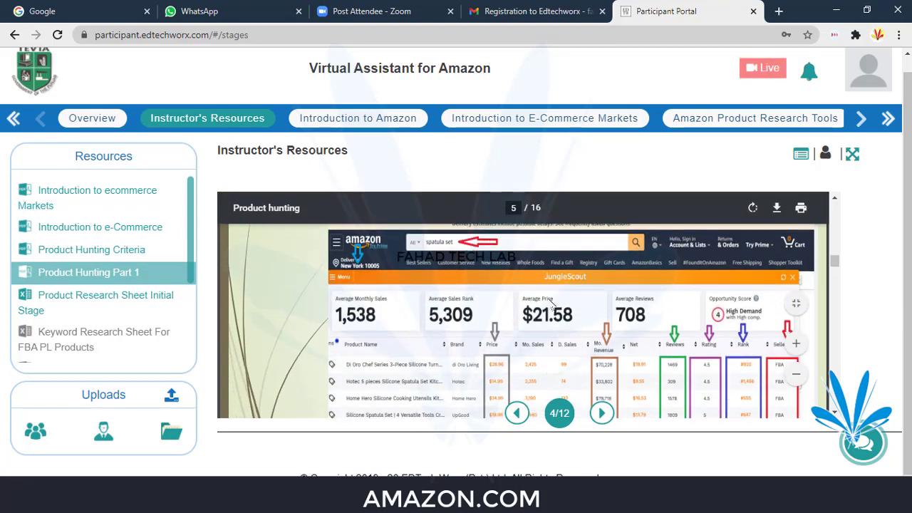
scroll(609, 311, "down", 2)
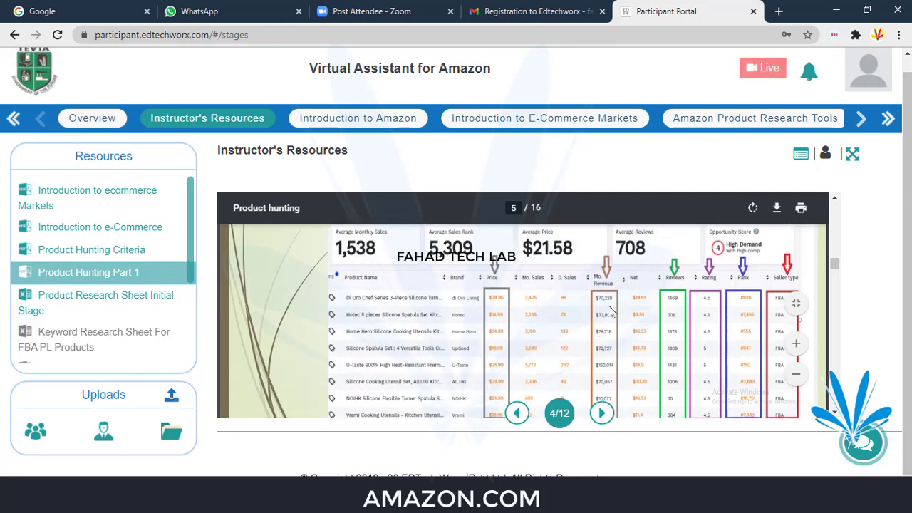
scroll(609, 311, "down", 6)
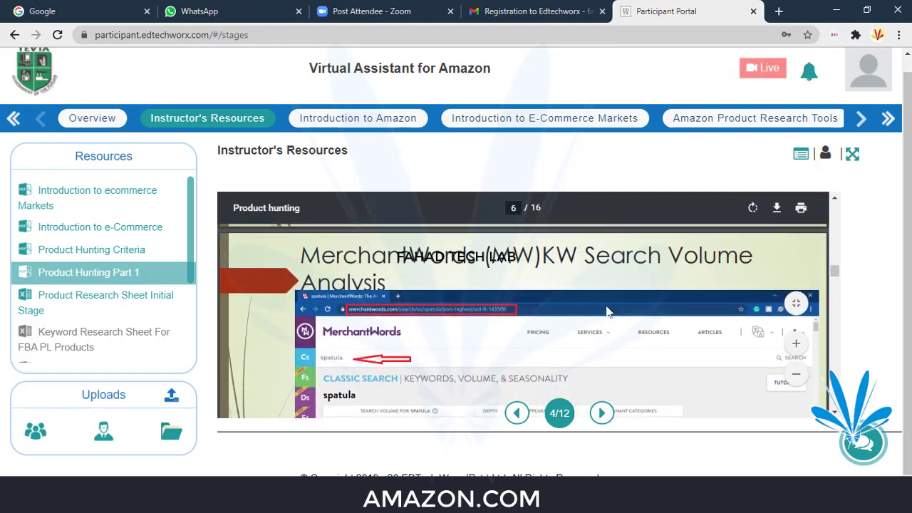
scroll(609, 311, "down", 2)
scroll(609, 312, "up", 2)
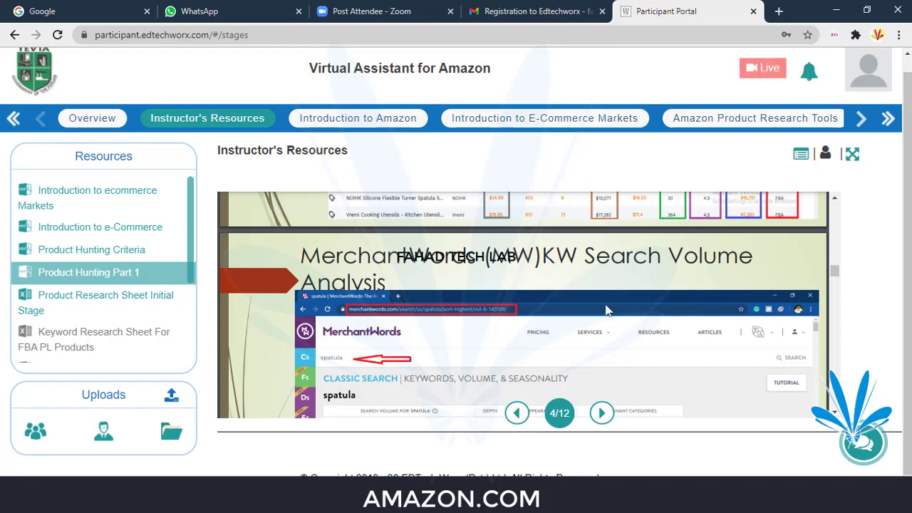
- Choose Profile from the avatar menu and fill the sign-in email with the saved address
left_click(863, 77)
left_click(820, 115)
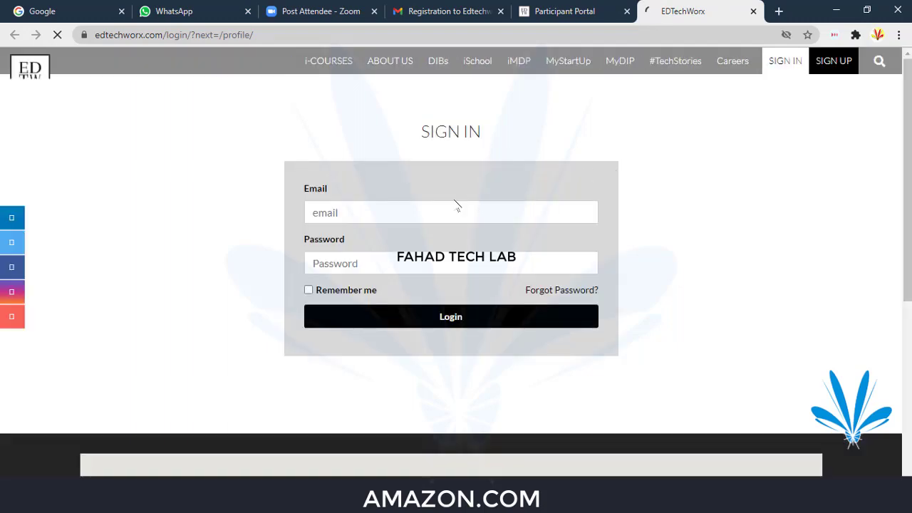
left_click(422, 214)
left_click(427, 241)
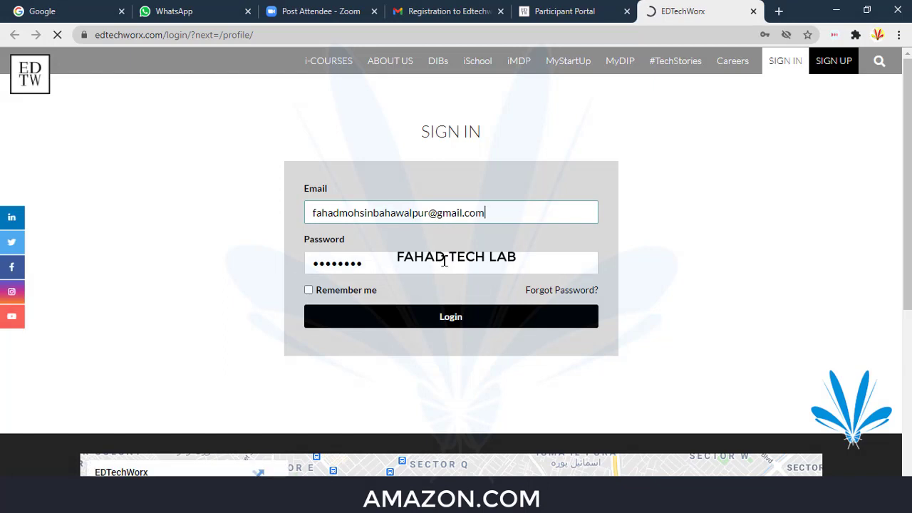
- Fill the password field, restoring the saved account password
left_click(437, 263)
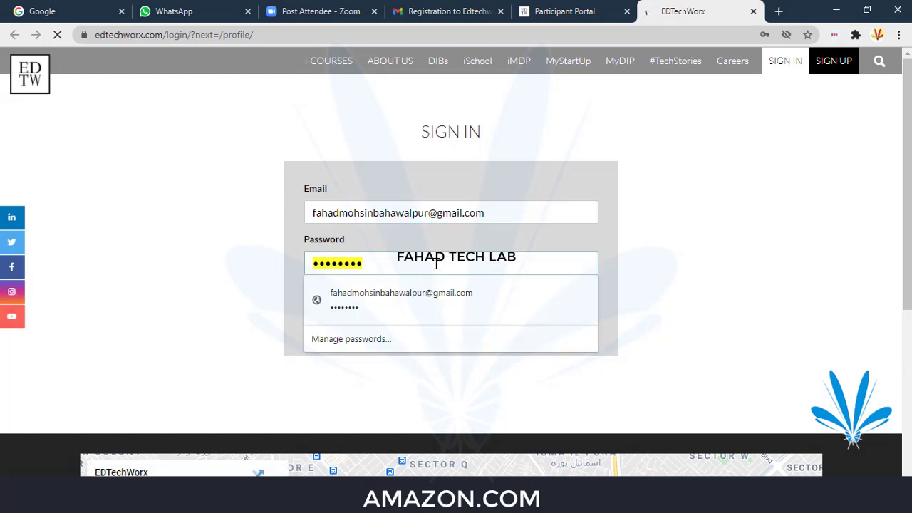
key("ctrl+v")
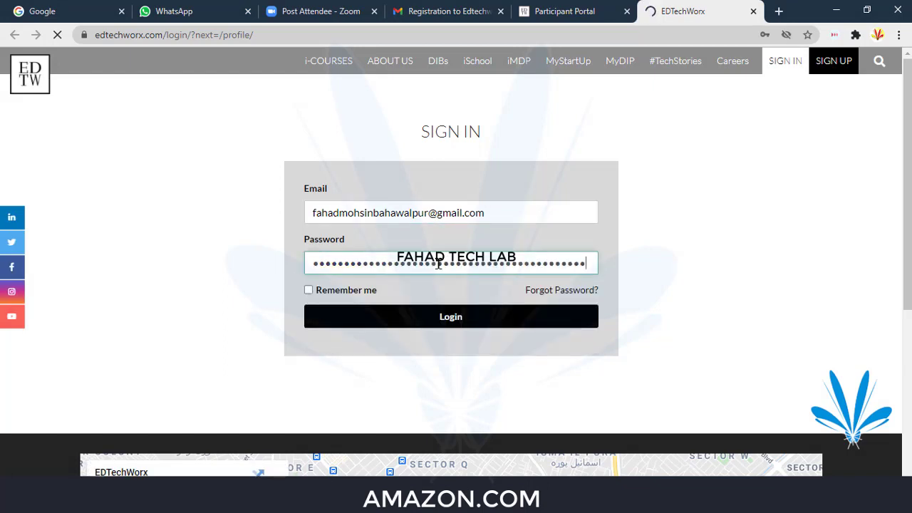
key("ctrl+z")
- Log in, autofill first name, phone and address from saved details, and submit Update Profile
left_click(441, 325)
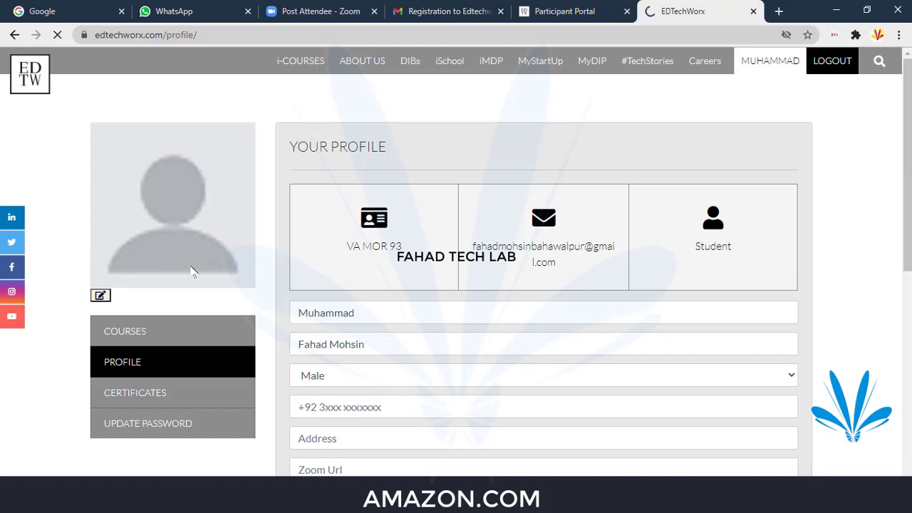
scroll(231, 281, "down", 1)
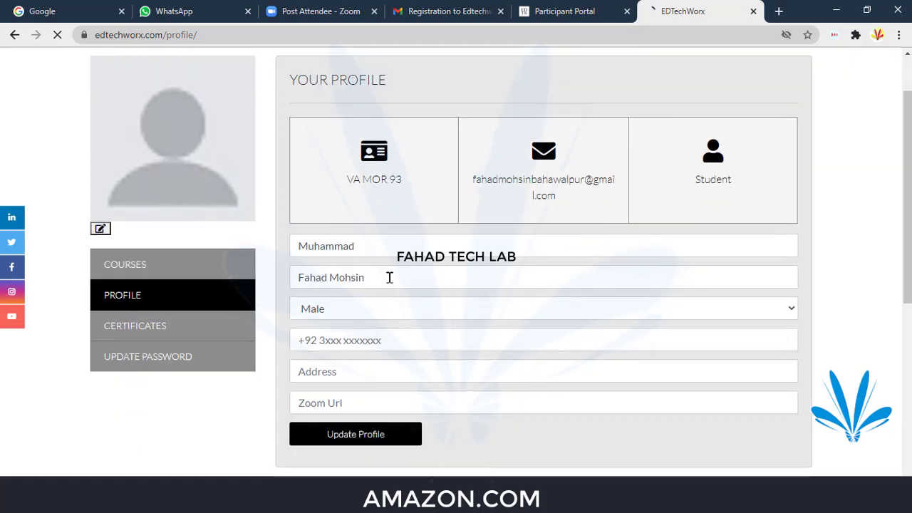
left_click(397, 340)
key("Down")
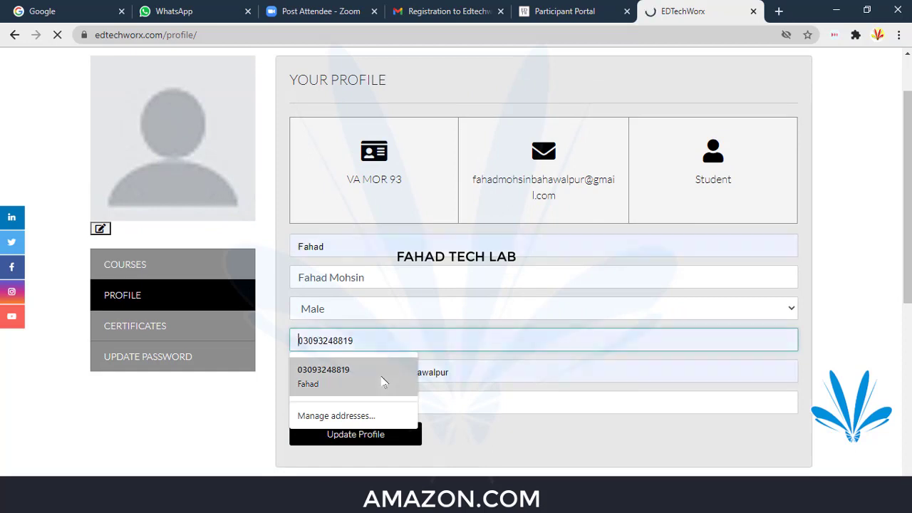
key("Return")
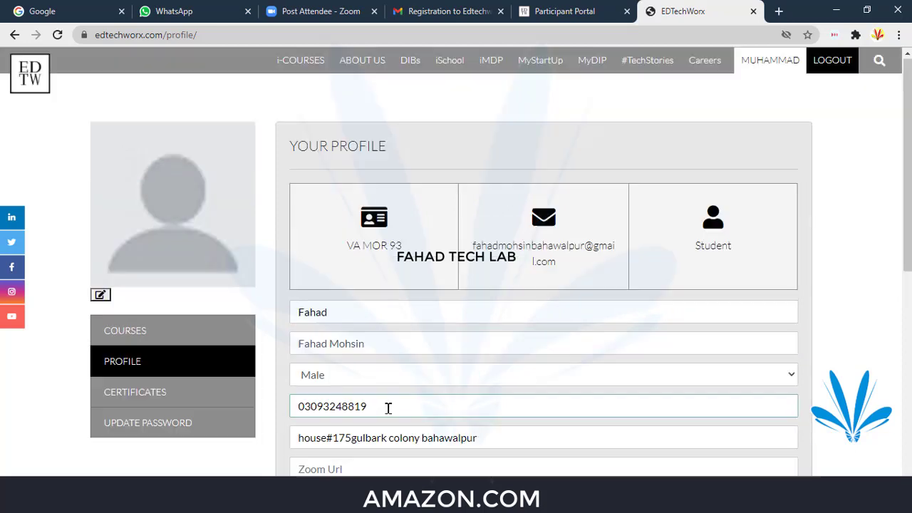
scroll(407, 399, "down", 2)
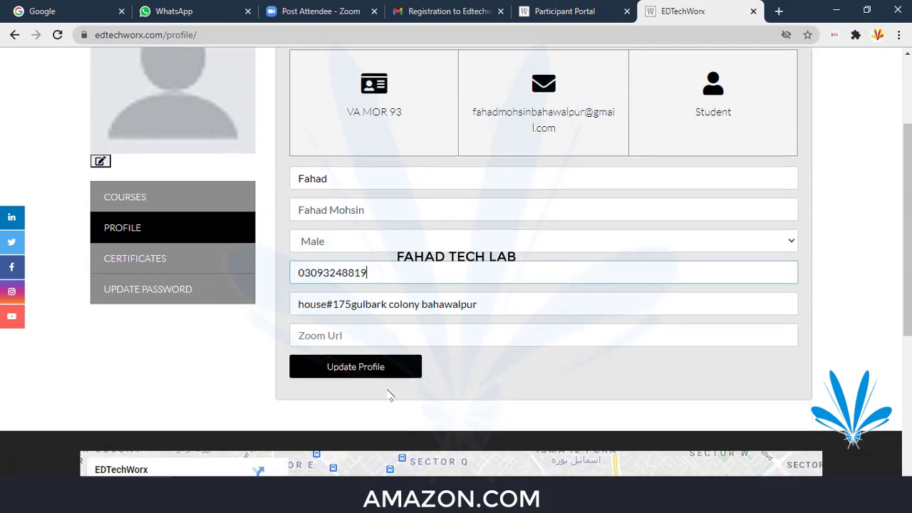
left_click(322, 375)
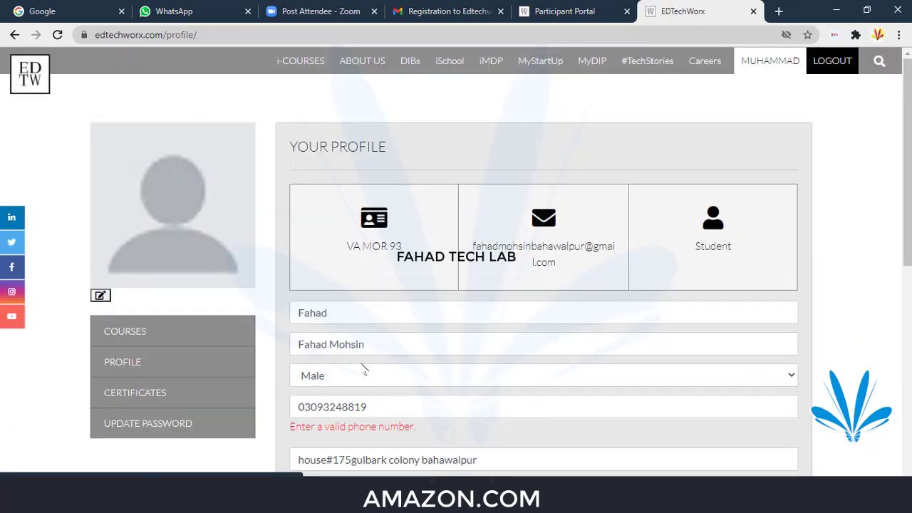
- Replace the phone number's leading 0 with 92 and save the profile
scroll(363, 368, "down", 2)
left_click(390, 269)
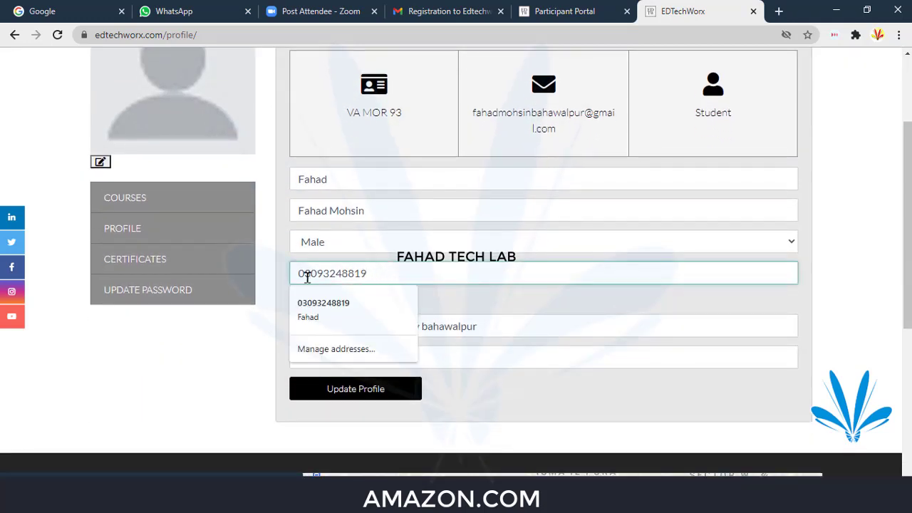
key("BackSpace")
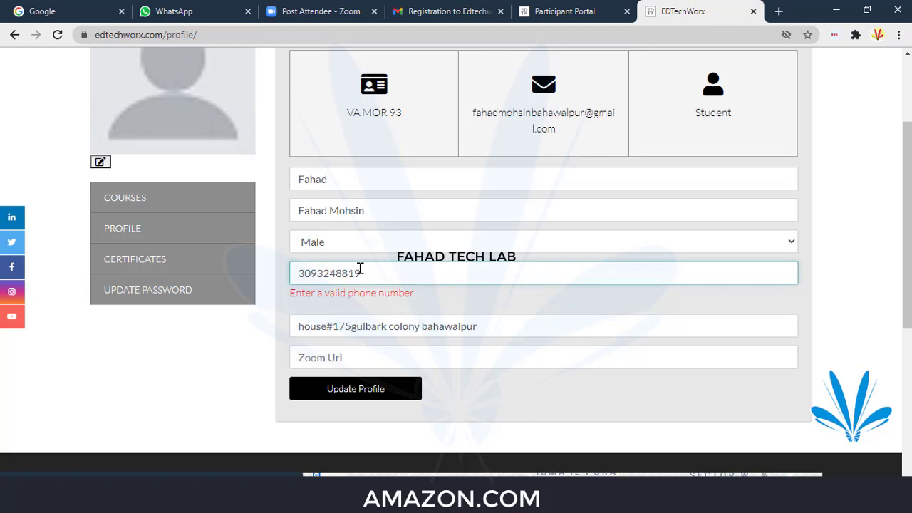
type("92")
left_click(368, 389)
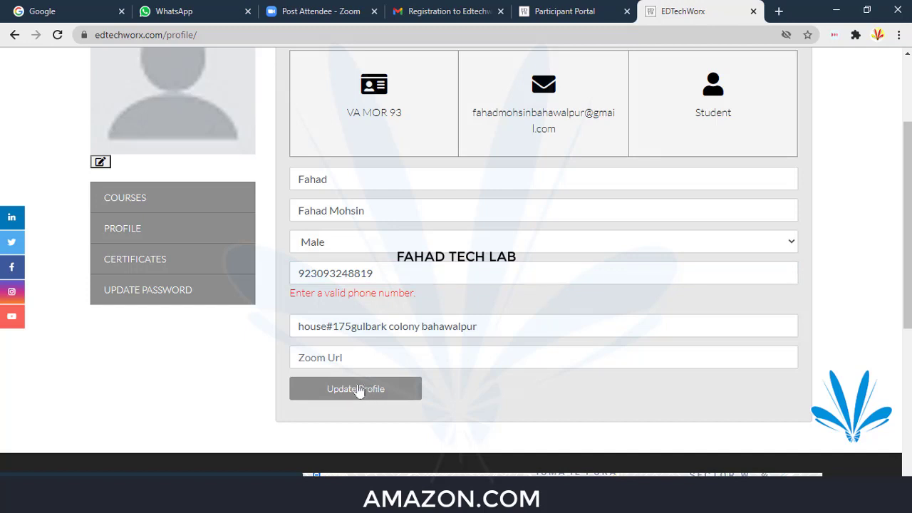
- Add a + prefix to the phone number, save the profile again, and open Certificates
scroll(361, 394, "down", 1)
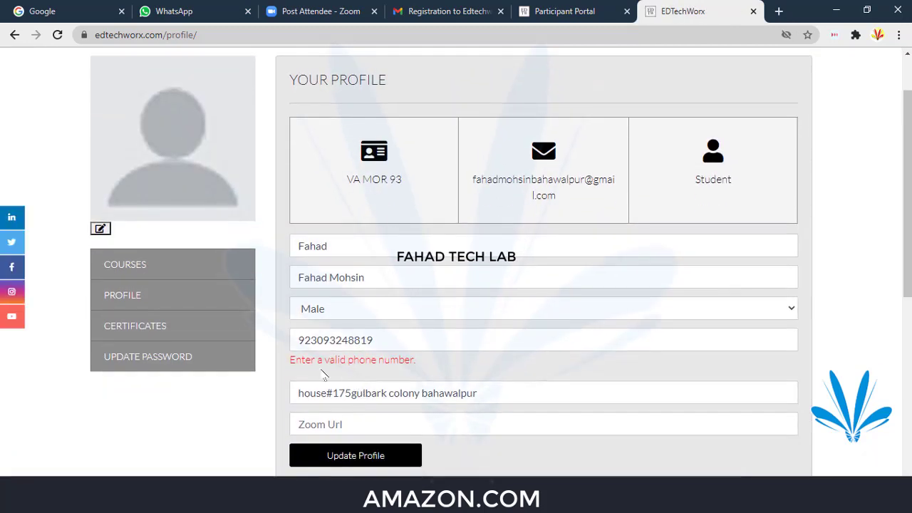
left_click(302, 342)
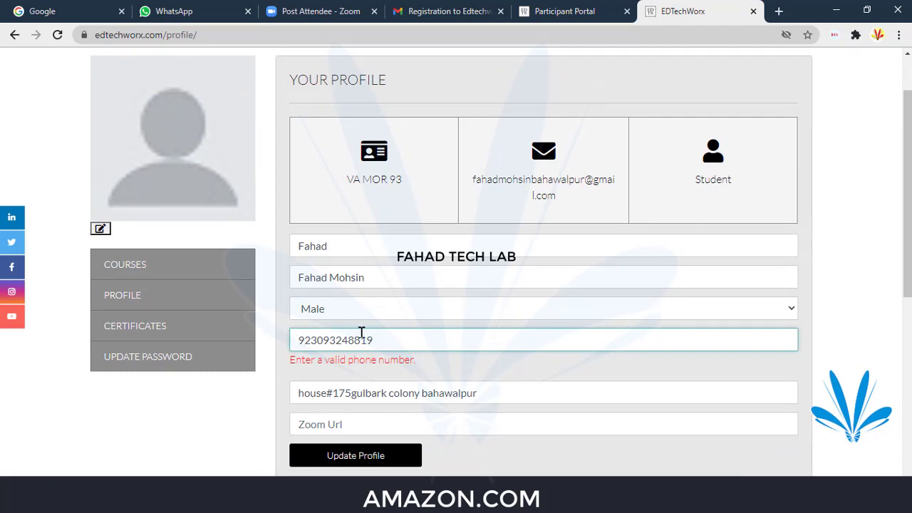
type("=")
key("BackSpace")
type("_")
type("+")
scroll(371, 356, "up", 1)
scroll(374, 364, "down", 1)
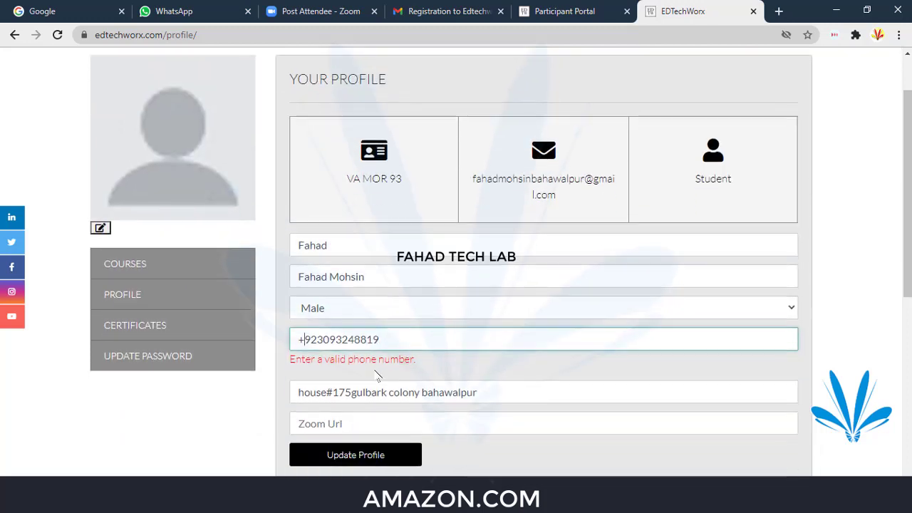
scroll(377, 371, "down", 1)
left_click(384, 387)
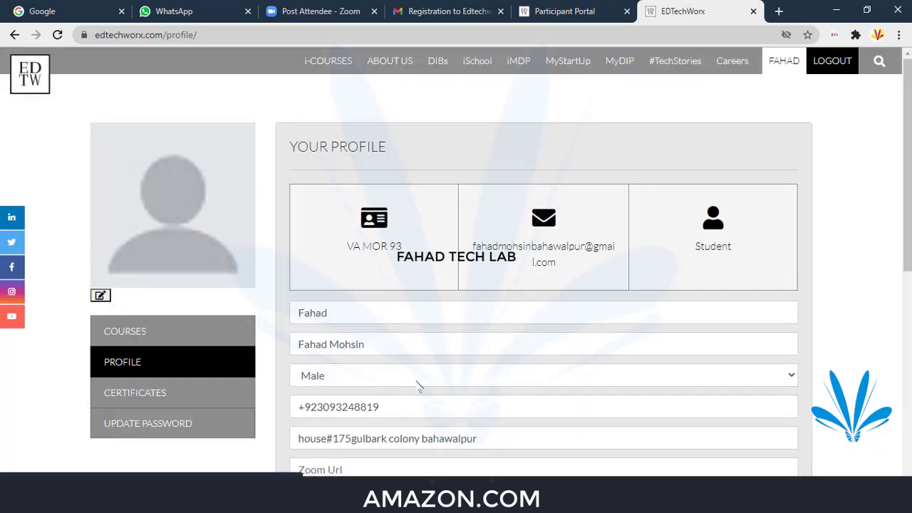
scroll(419, 385, "down", 2)
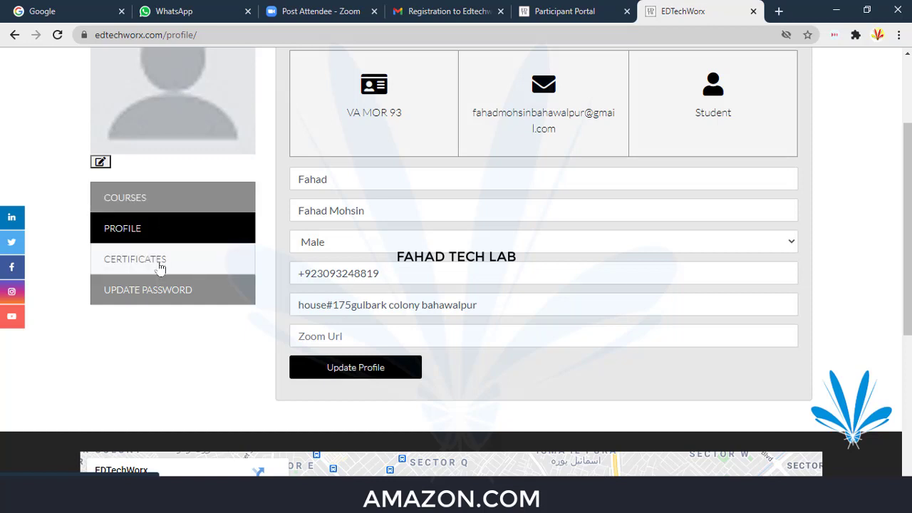
left_click(219, 270)
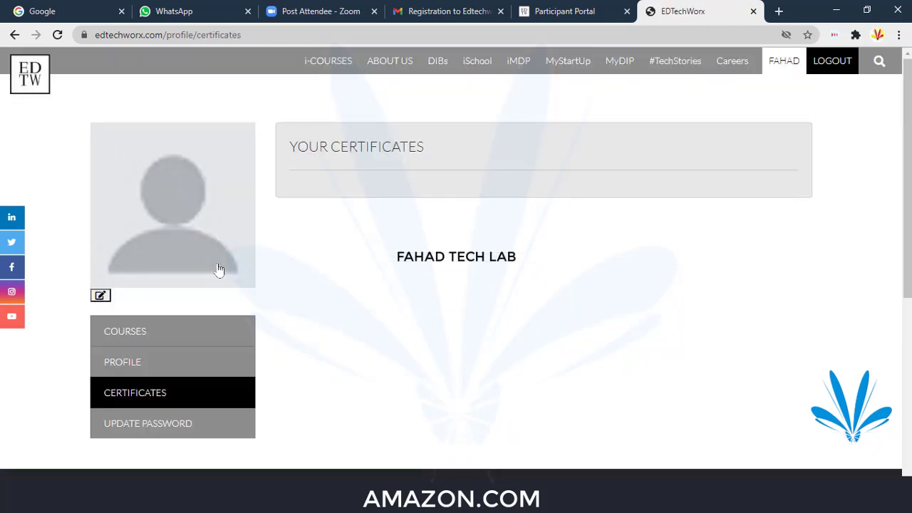
- View the Update Password page, then the Courses list, and start the VA (Amazon) 26 course
double_click(340, 146)
left_click(399, 147)
scroll(363, 203, "down", 2)
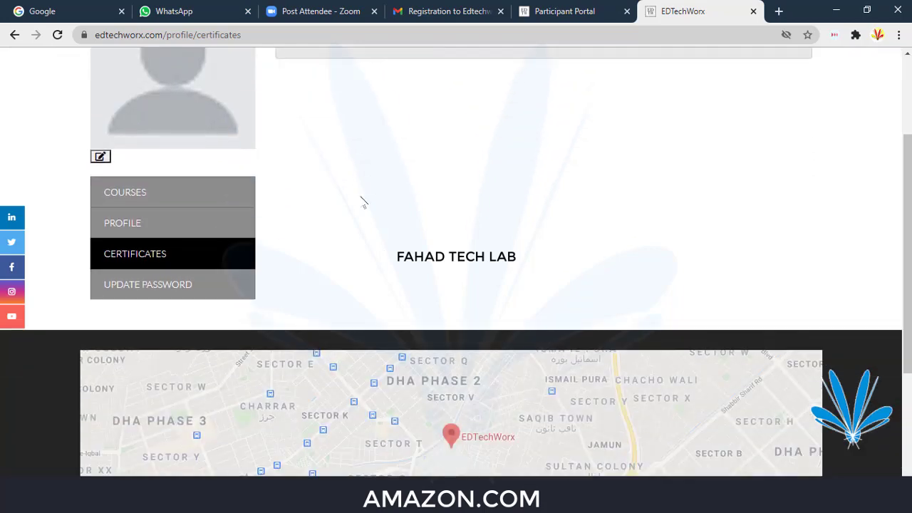
scroll(226, 228, "down", 1)
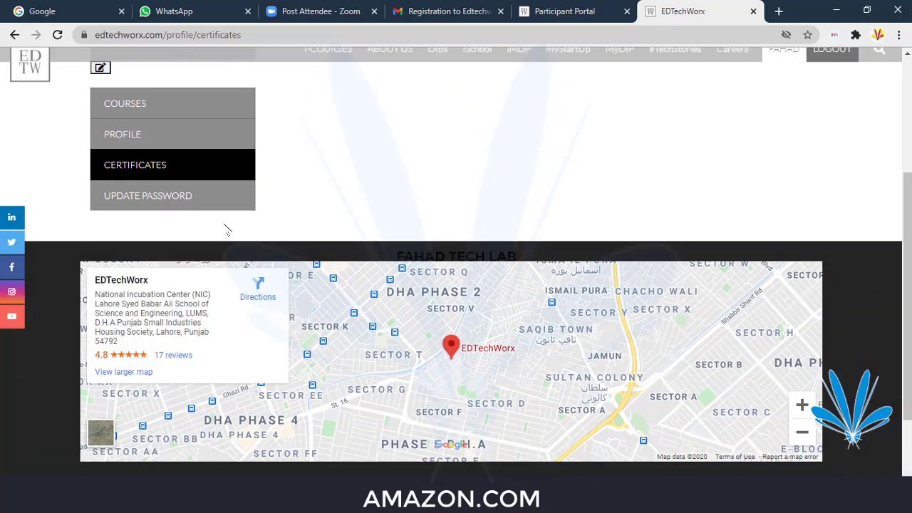
left_click(175, 202)
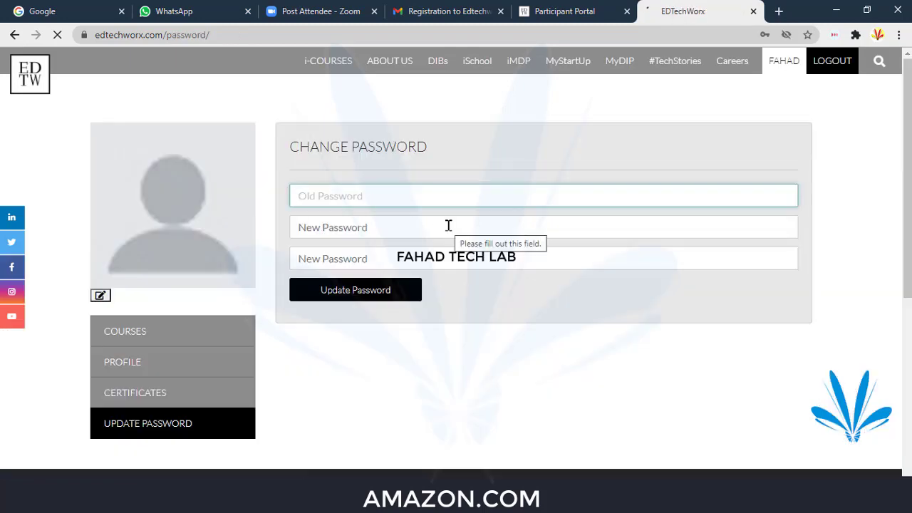
left_click(160, 332)
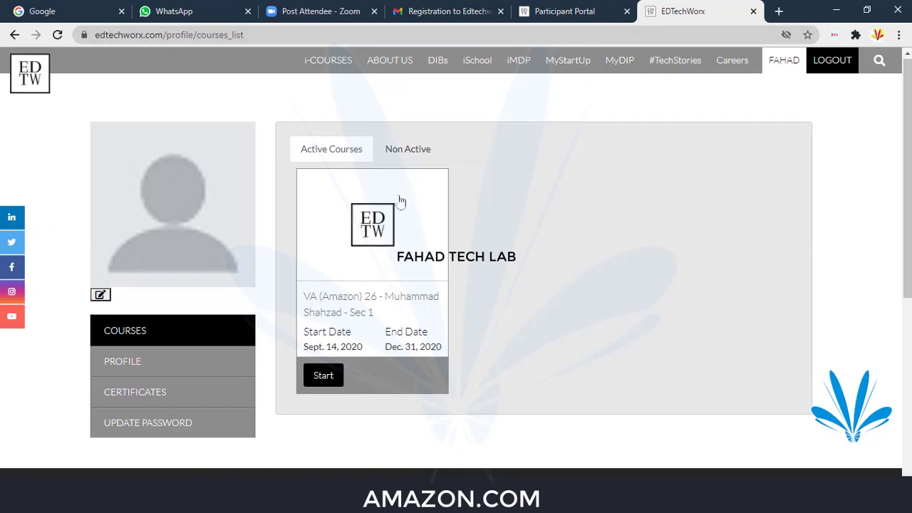
left_click(324, 376)
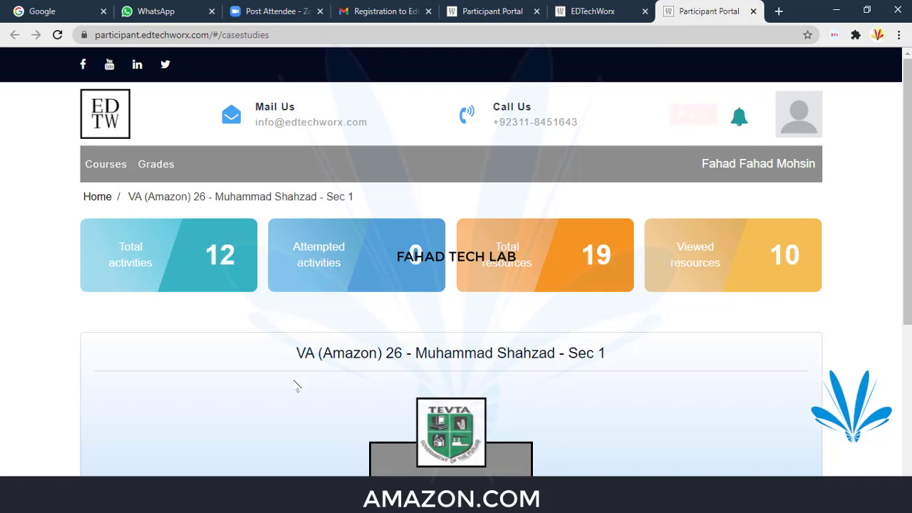
- Start the Virtual Assistant for Amazon card, opening Instructor's Resources at Product Hunting Part 1 (4/12)
scroll(370, 341, "down", 1)
scroll(370, 342, "down", 2)
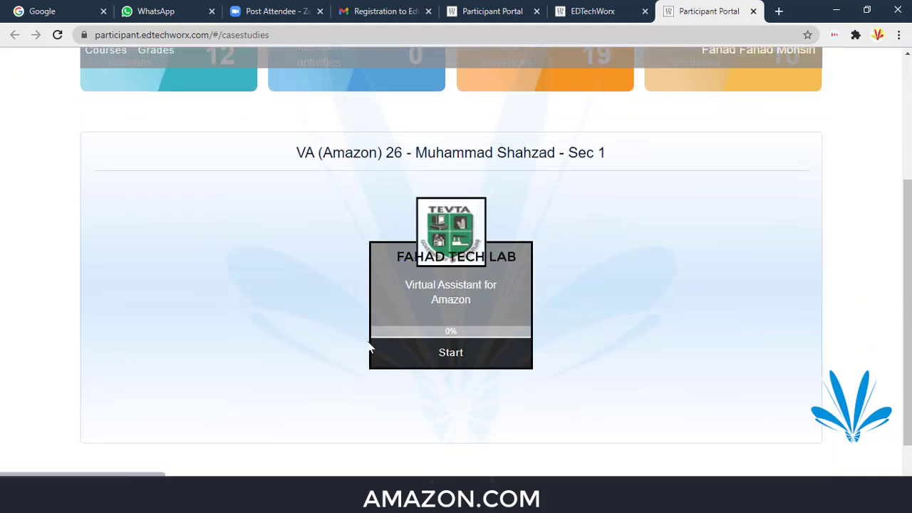
scroll(278, 357, "up", 2)
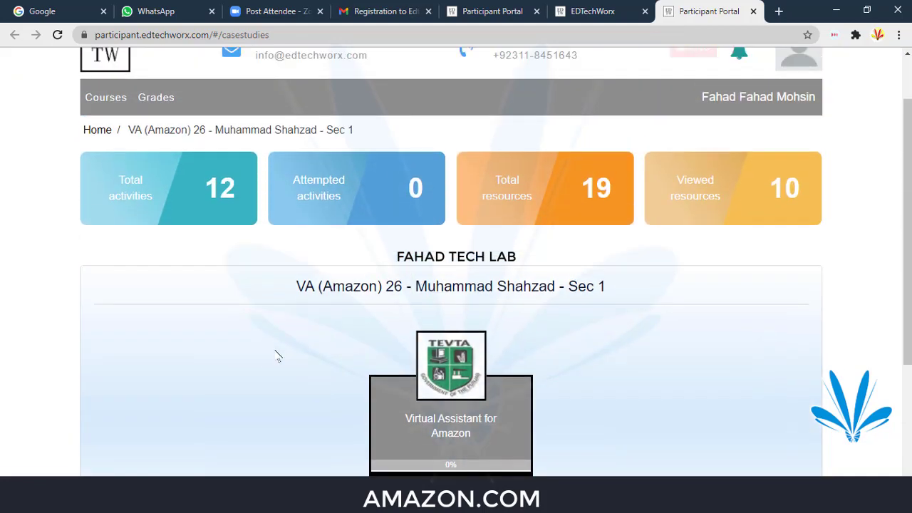
scroll(278, 357, "up", 2)
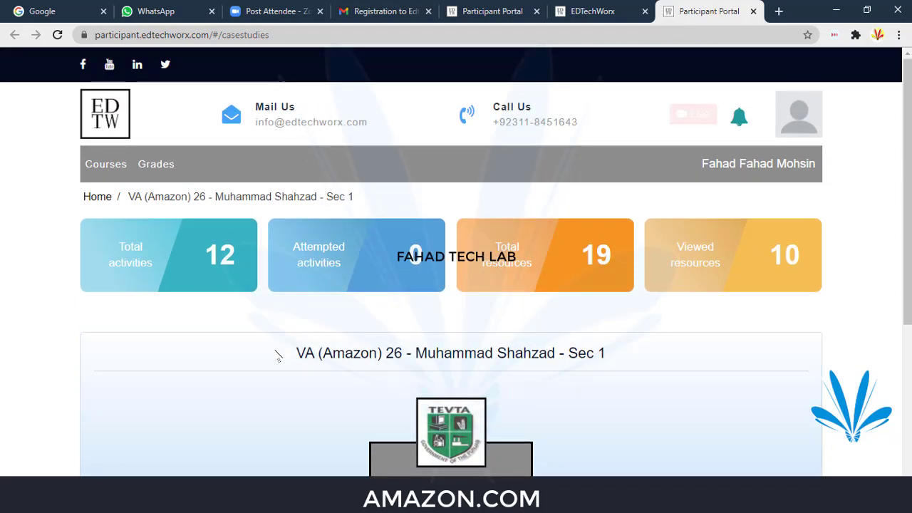
scroll(278, 356, "down", 2)
scroll(428, 406, "down", 2)
left_click(451, 424)
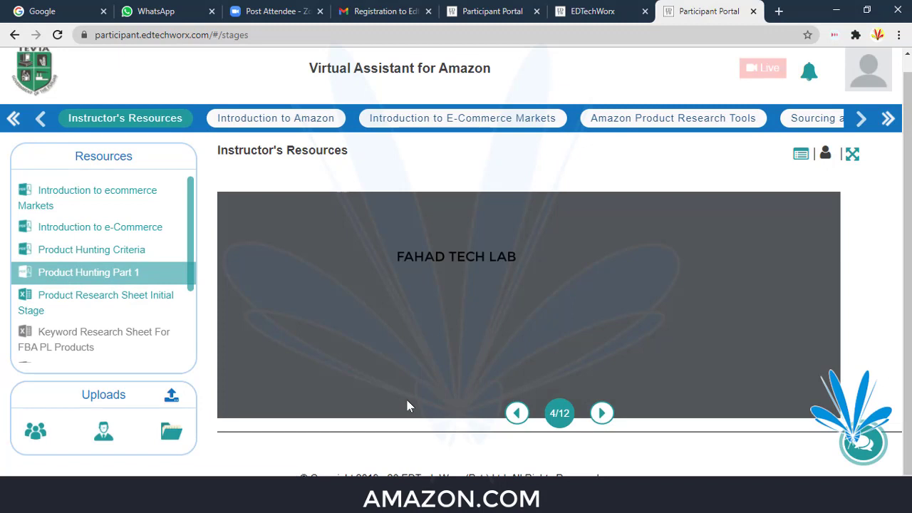
- Download the Product Research Sheet Initial Stage and Keyword Research Sheet files, ending at resource 7/12
left_click(601, 413)
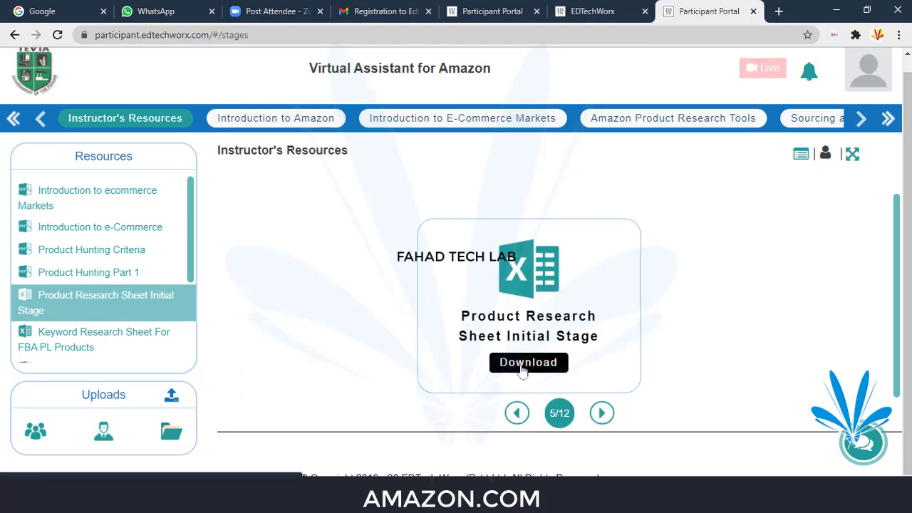
left_click(523, 367)
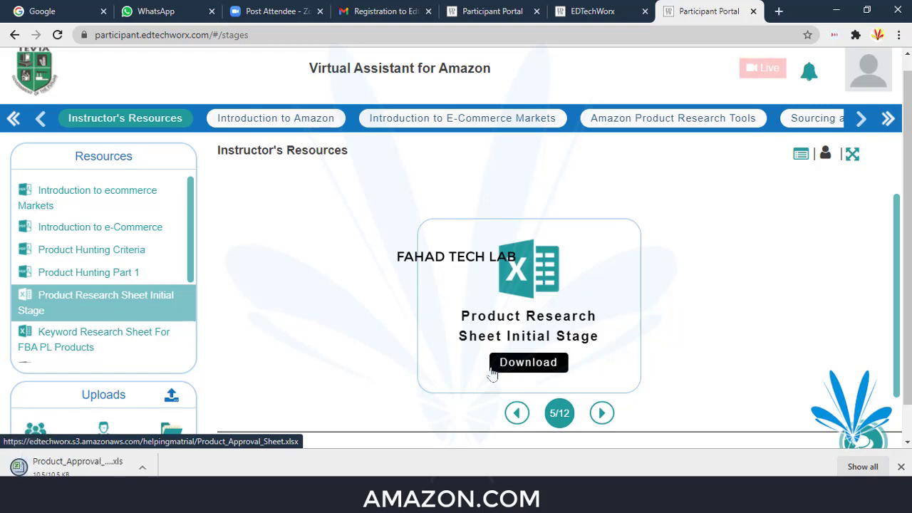
scroll(591, 295, "down", 1)
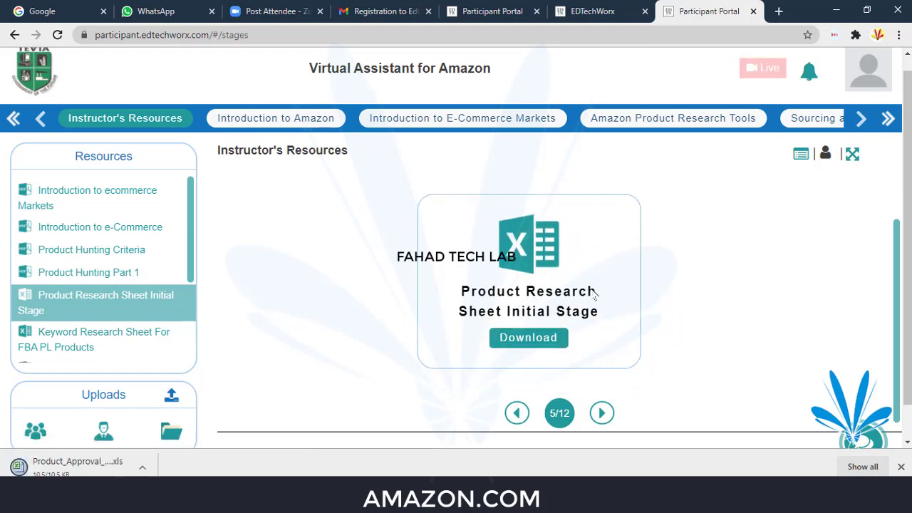
left_click(603, 415)
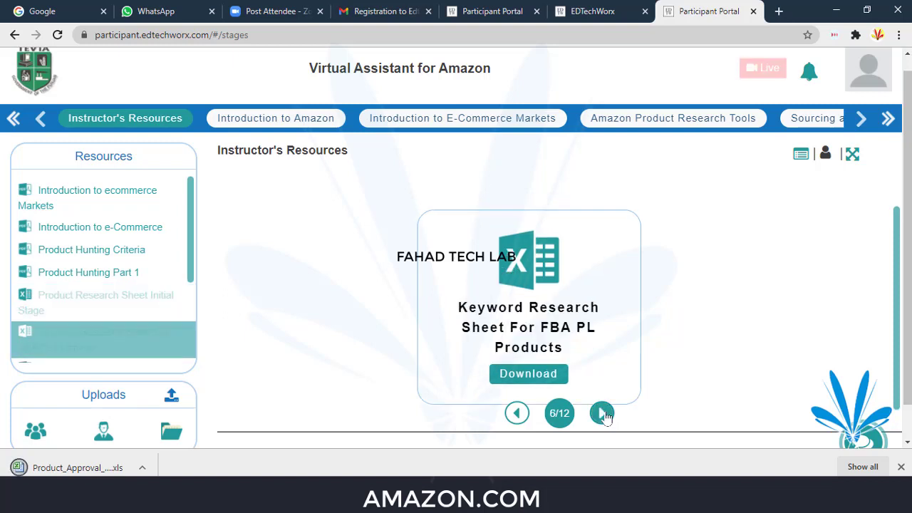
left_click(530, 384)
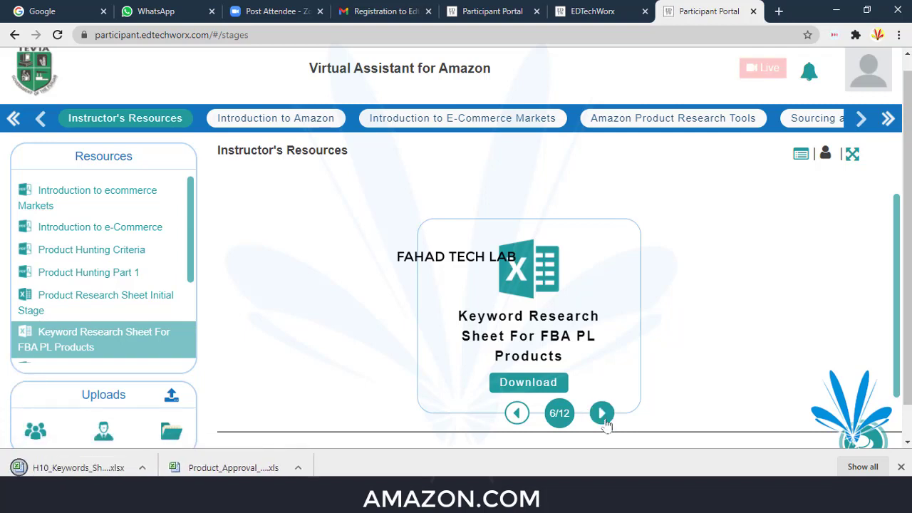
left_click(602, 416)
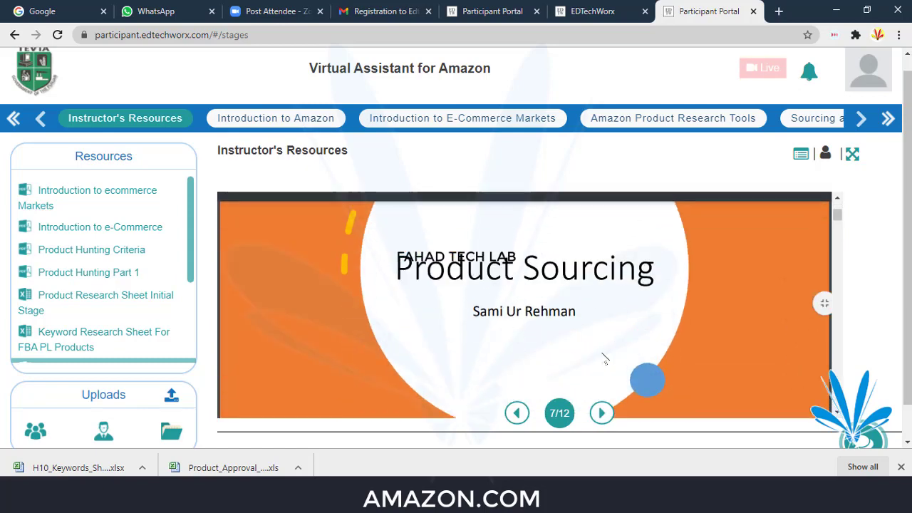
- Scroll the Product Sourcing deck to slide 4's five Steps to Follow prior Sourcing
scroll(604, 358, "down", 3)
scroll(604, 358, "down", 1)
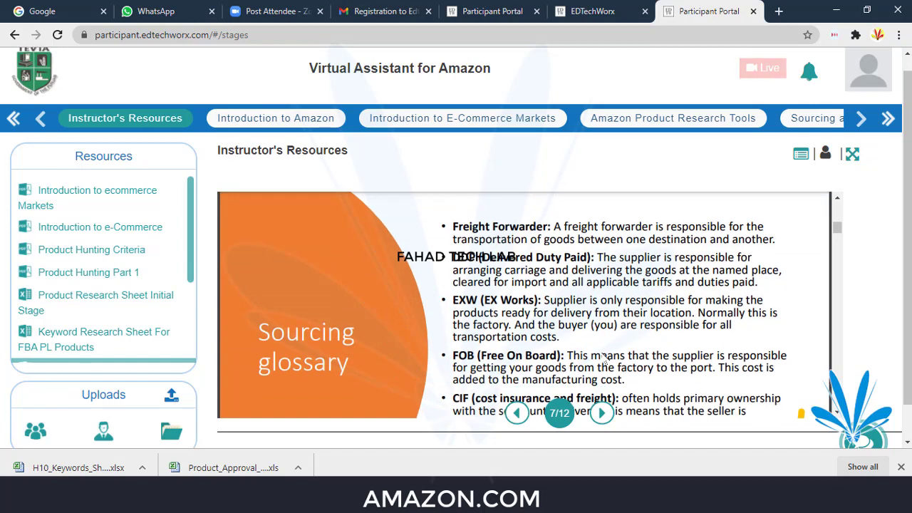
scroll(613, 329, "down", 2)
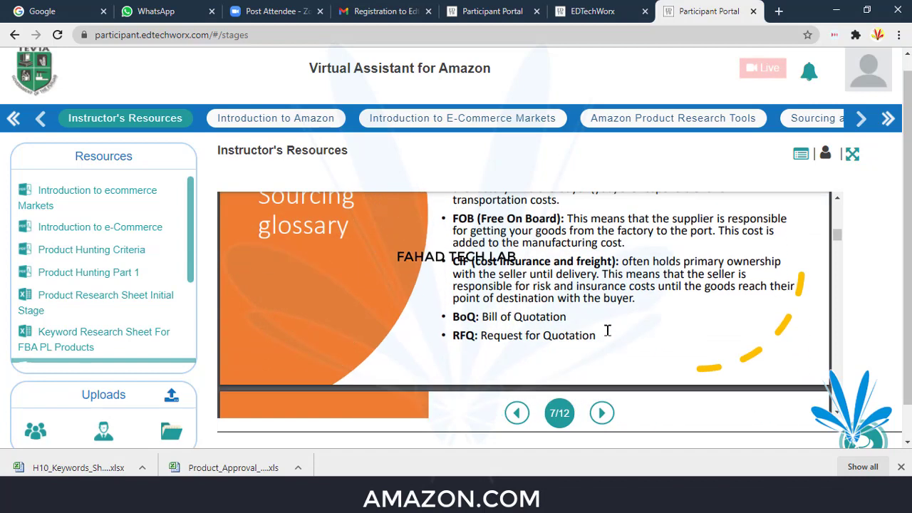
scroll(606, 329, "down", 2)
scroll(606, 330, "down", 1)
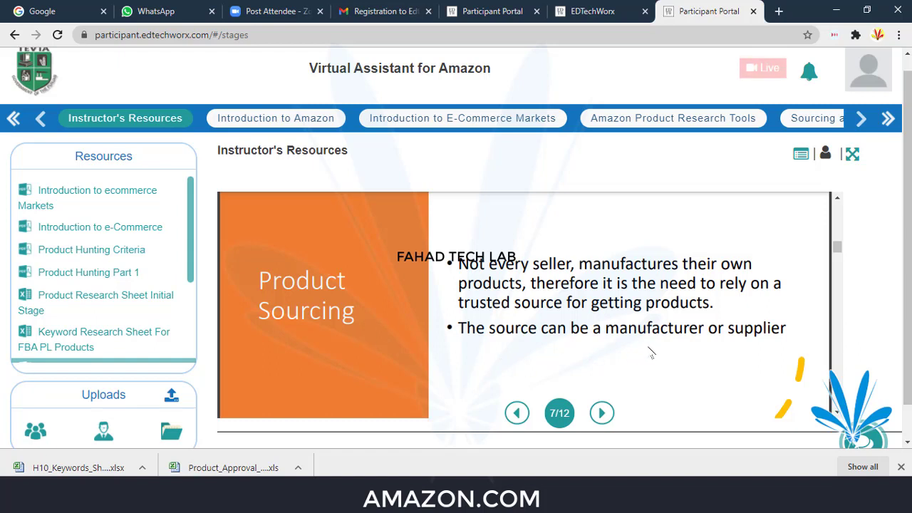
scroll(652, 351, "down", 3)
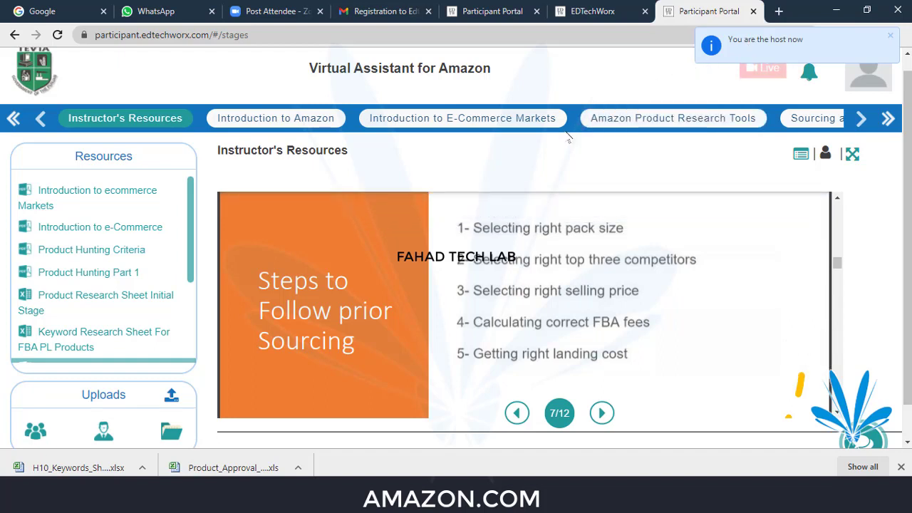
key("alt+shift+s")
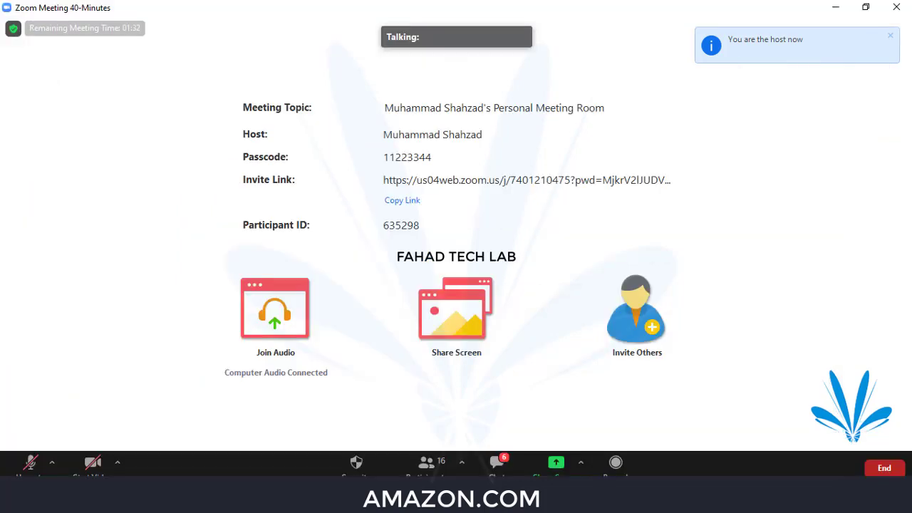
left_click(467, 377)
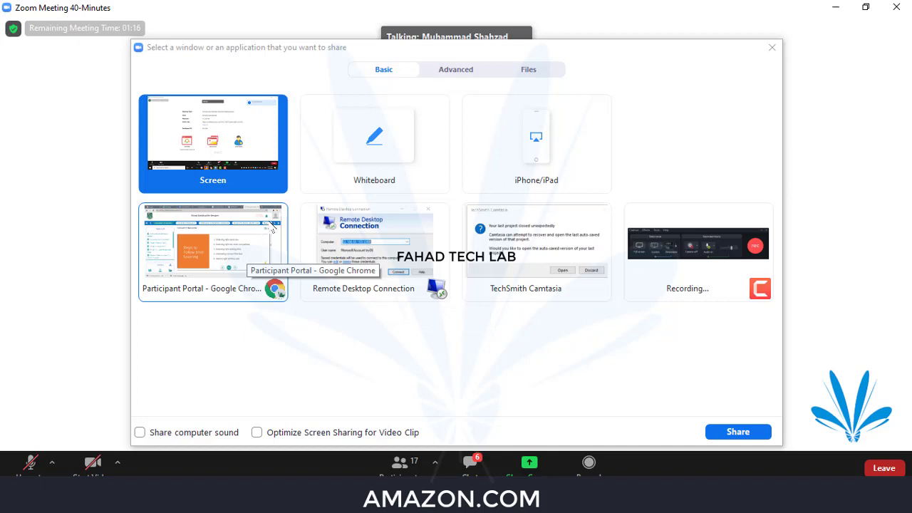
left_click(456, 71)
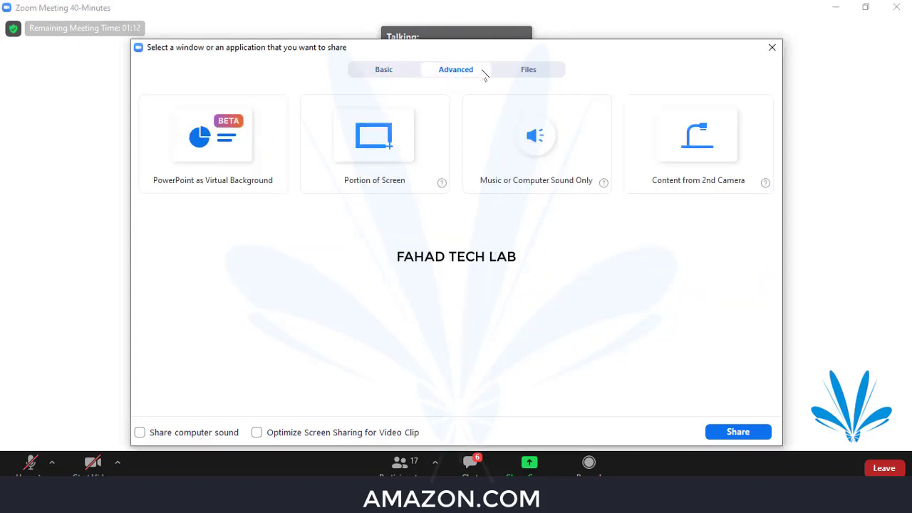
left_click(527, 71)
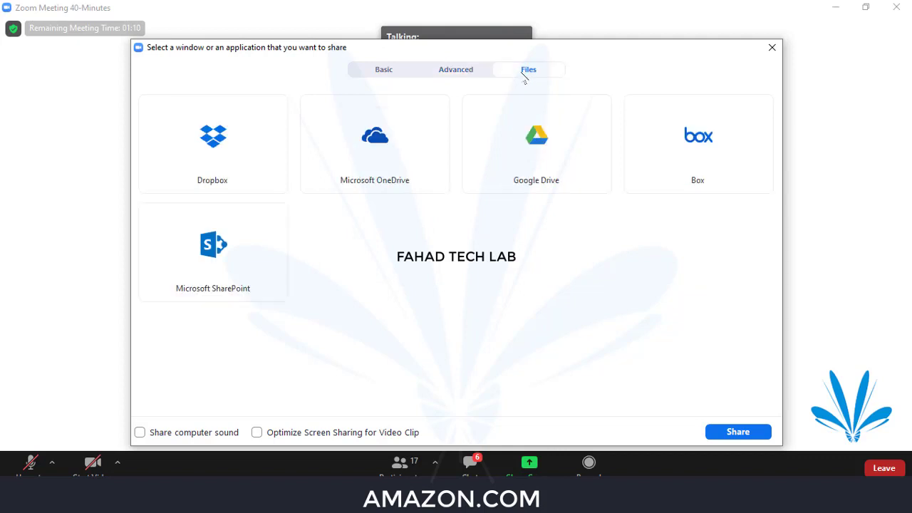
left_click(388, 72)
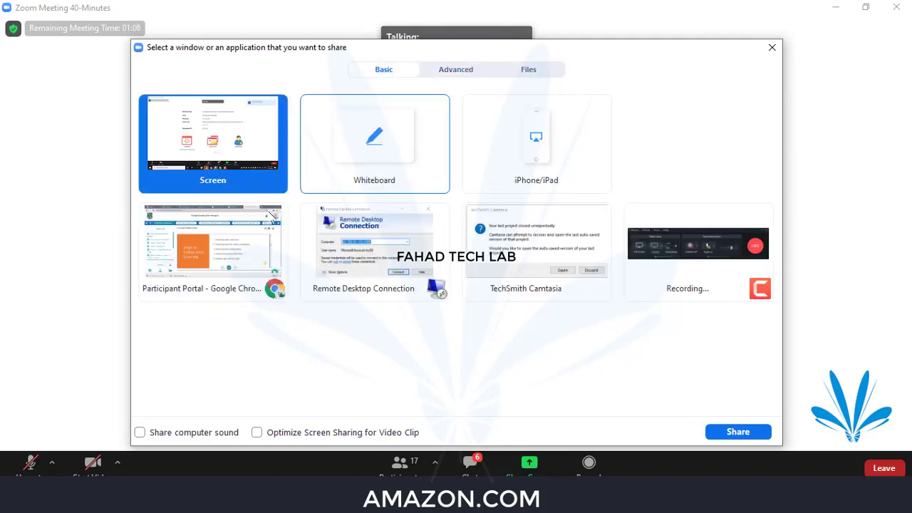
left_click(243, 253)
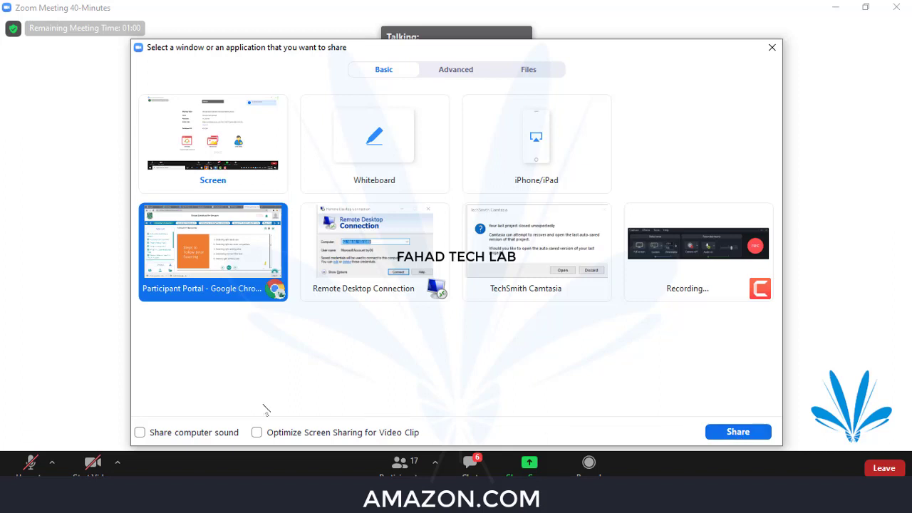
left_click(206, 431)
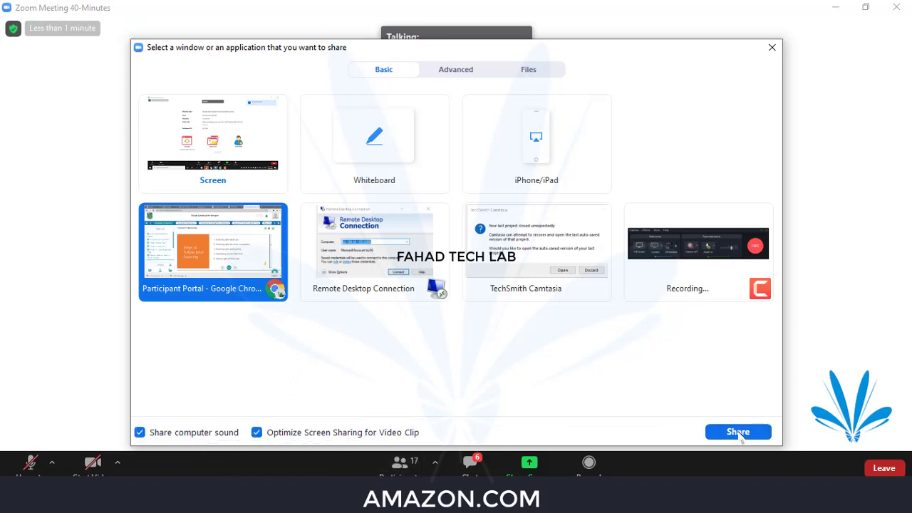
left_click(738, 431)
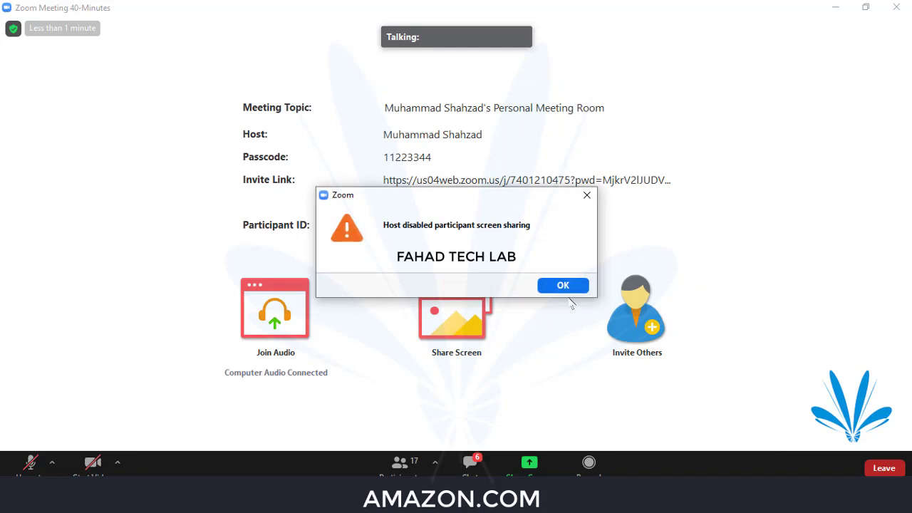
left_click(568, 285)
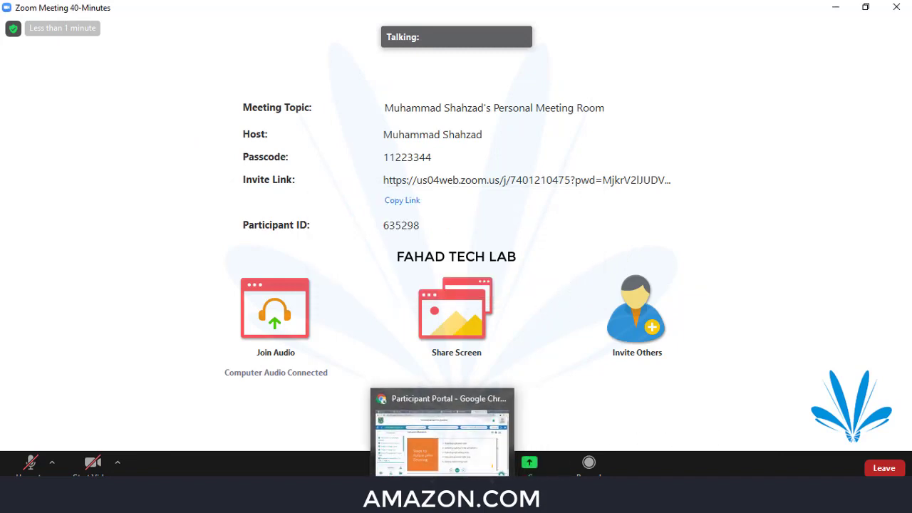
left_click(476, 498)
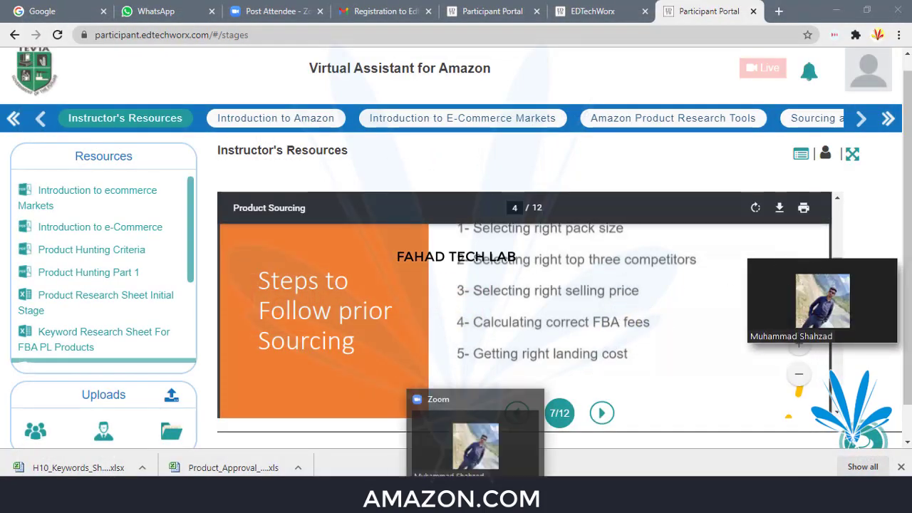
mouse_move(822, 301)
left_click(881, 328)
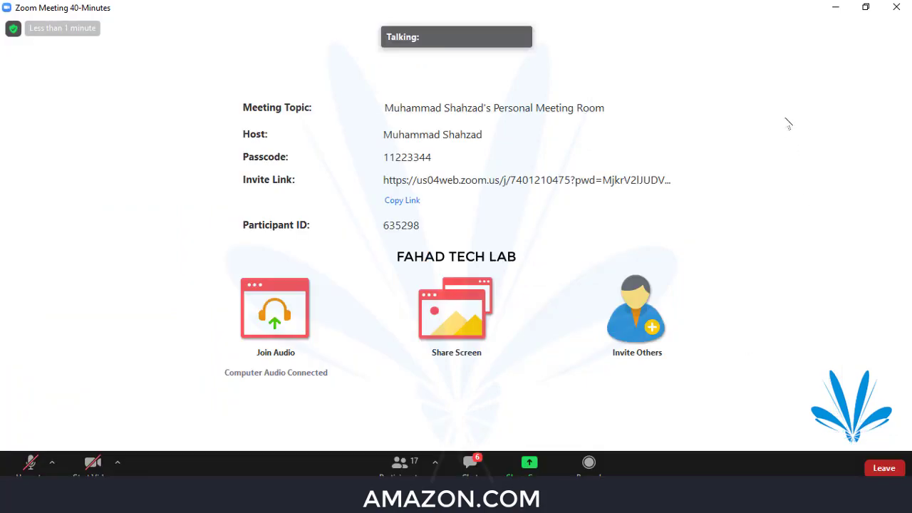
left_click(837, 7)
left_click(881, 329)
- Clear to the desktop and scroll through the slide 7 resource in the portal
key("super+d")
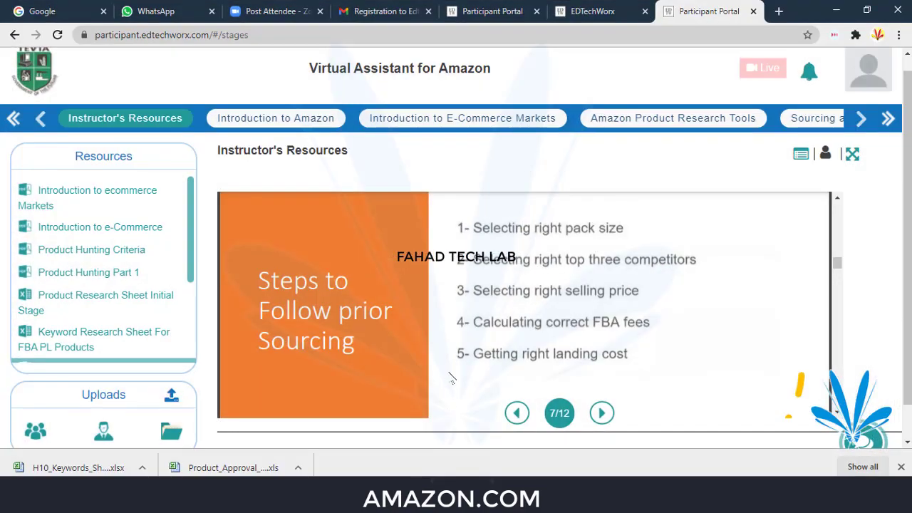
scroll(563, 328, "down", 5)
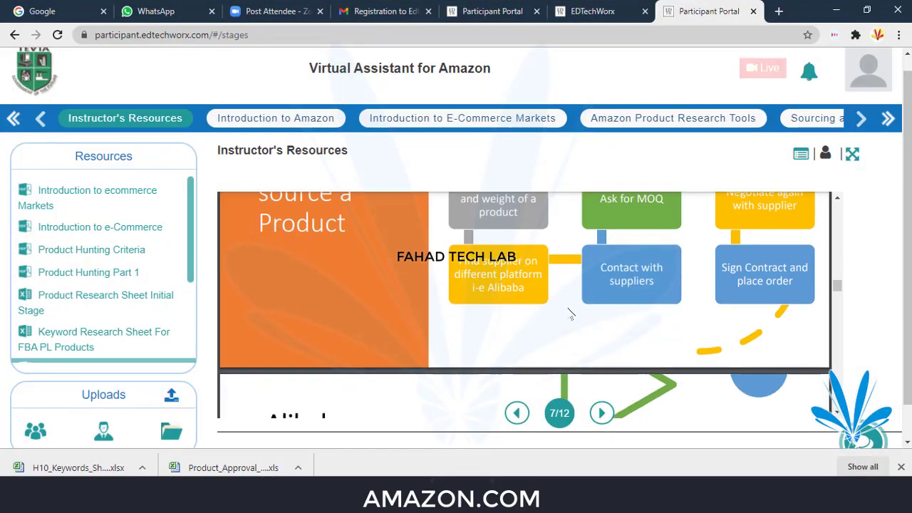
scroll(600, 326, "down", 3)
scroll(600, 326, "down", 3)
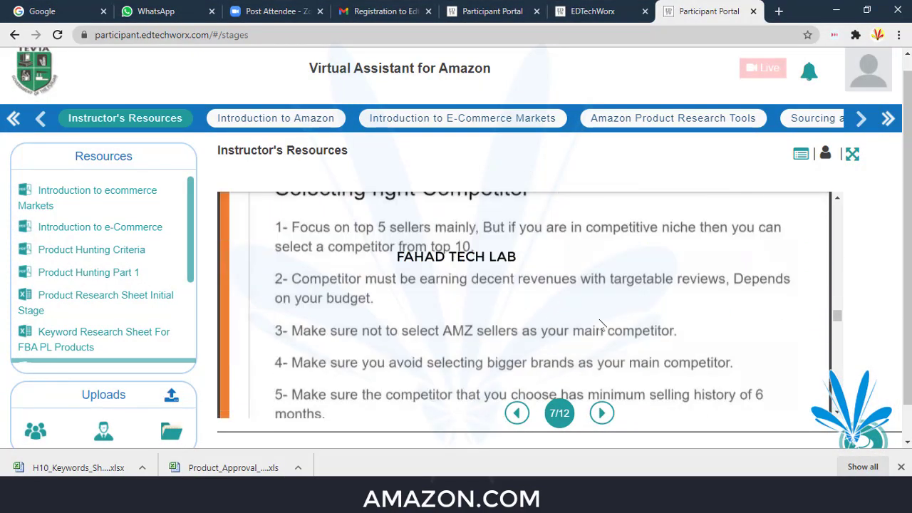
scroll(601, 325, "down", 3)
scroll(602, 324, "down", 1)
scroll(601, 324, "down", 1)
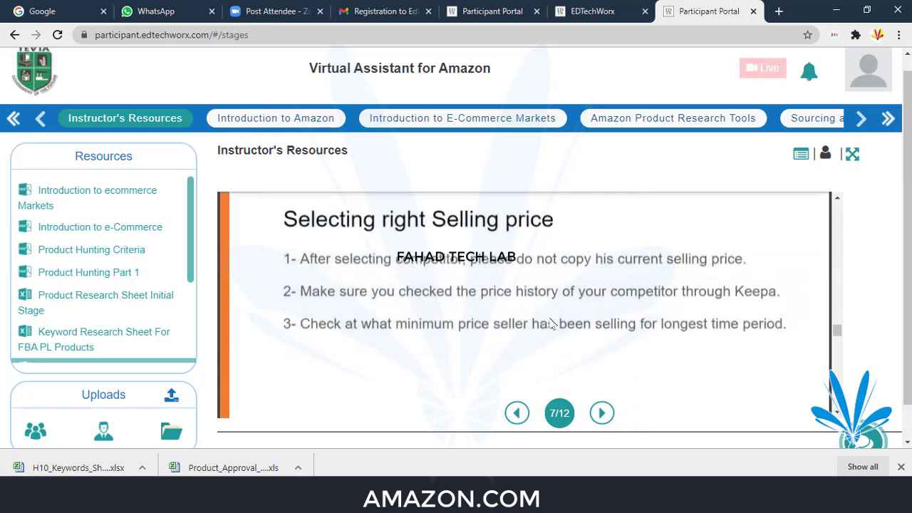
scroll(547, 309, "down", 3)
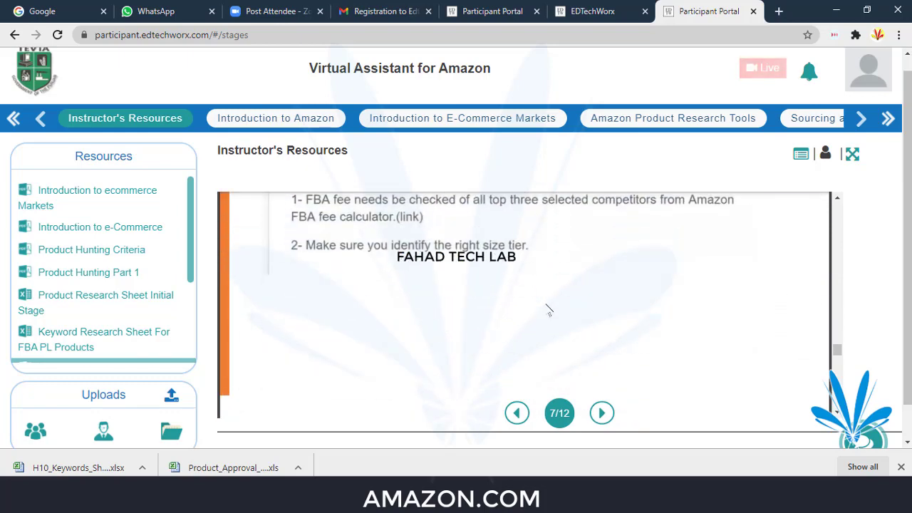
scroll(548, 309, "down", 3)
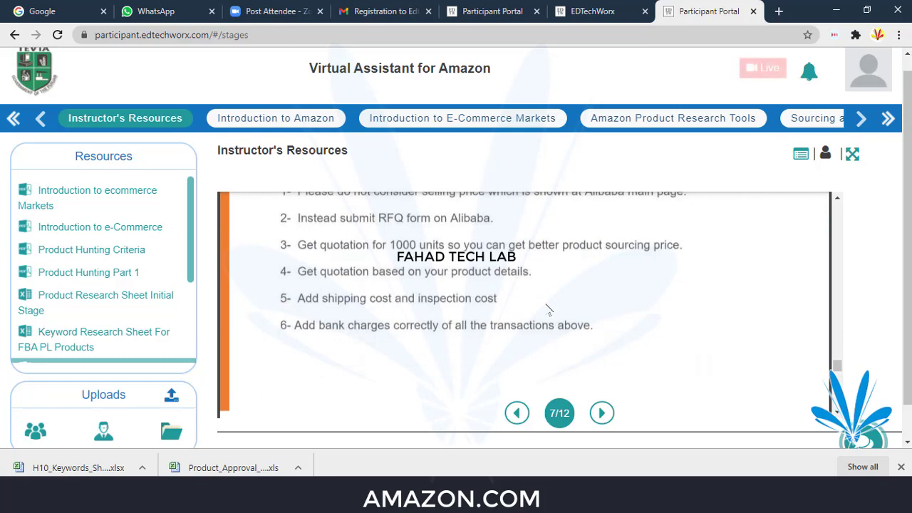
scroll(547, 308, "up", 2)
scroll(548, 309, "down", 1)
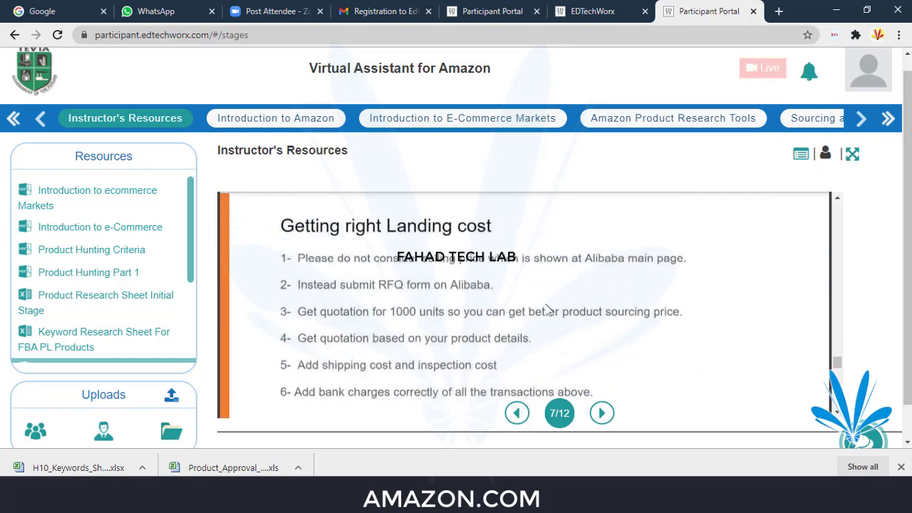
scroll(548, 308, "down", 3)
scroll(548, 308, "down", 1)
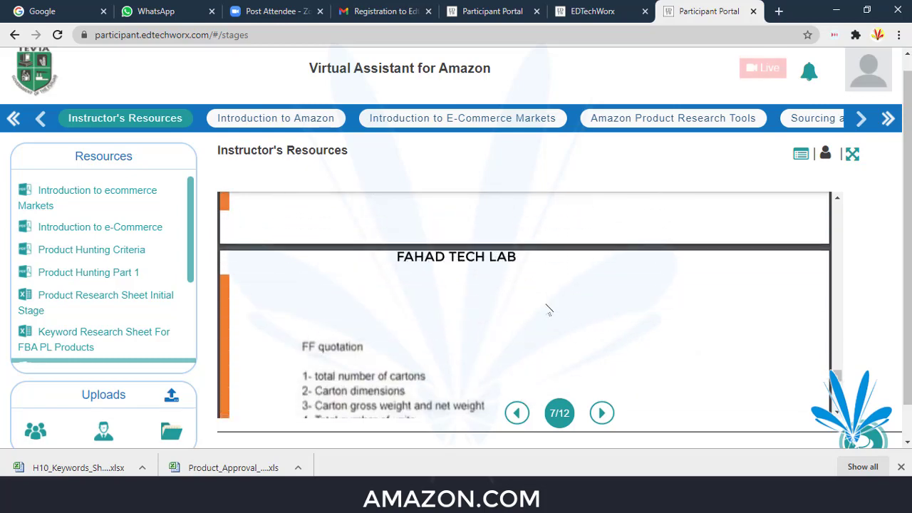
scroll(548, 309, "down", 3)
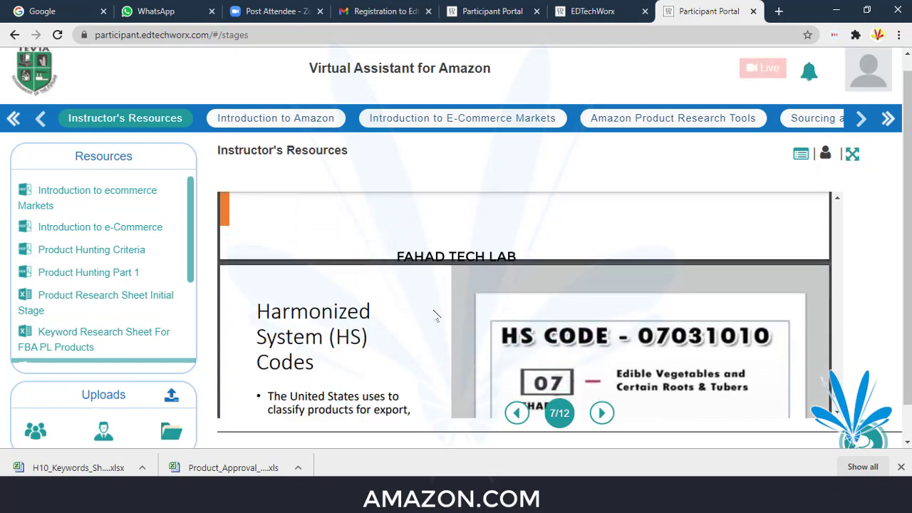
scroll(436, 316, "down", 2)
scroll(437, 316, "up", 1)
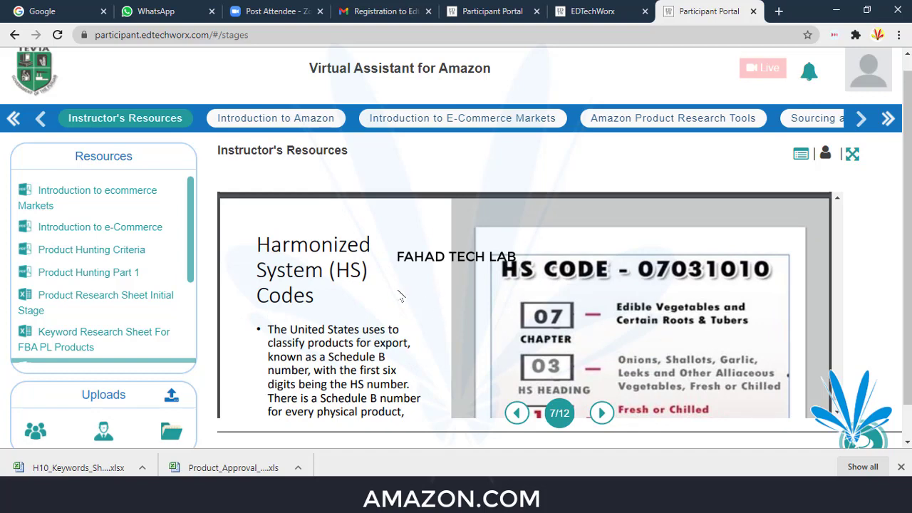
scroll(401, 296, "down", 2)
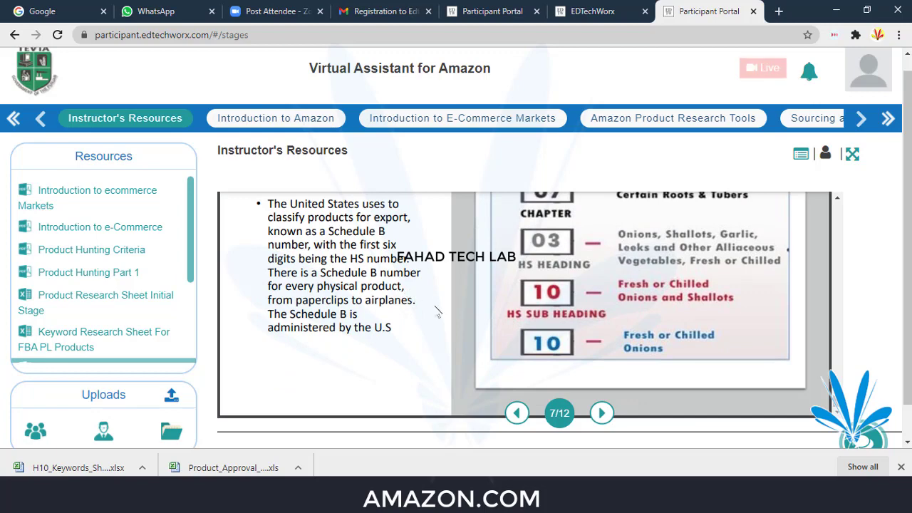
- Download MASTER_SHEET.xlsx from resource 8/12, dismiss the Zoom meeting-ended notice, and switch to WhatsApp
left_click(602, 412)
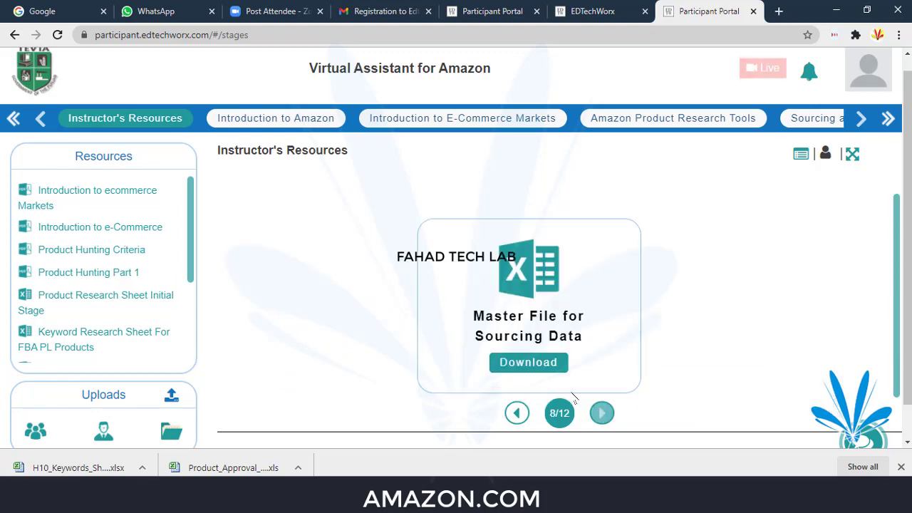
left_click(542, 367)
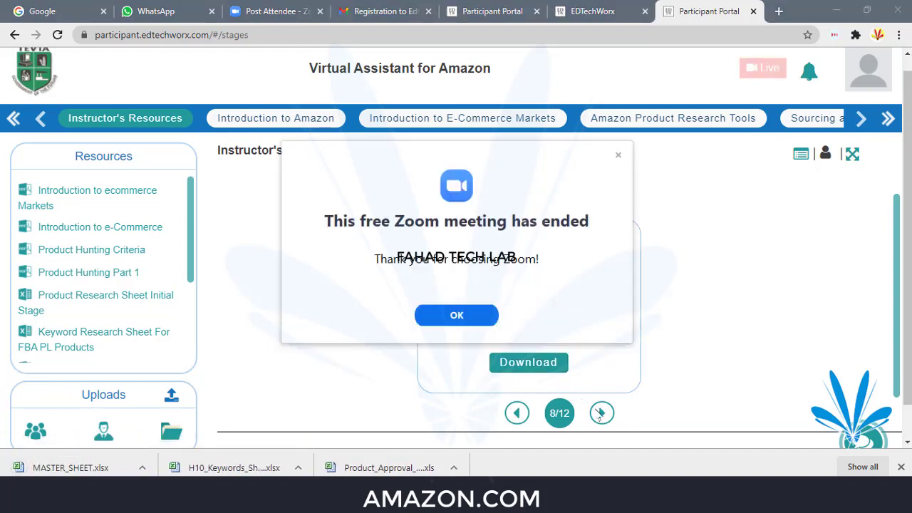
left_click(454, 316)
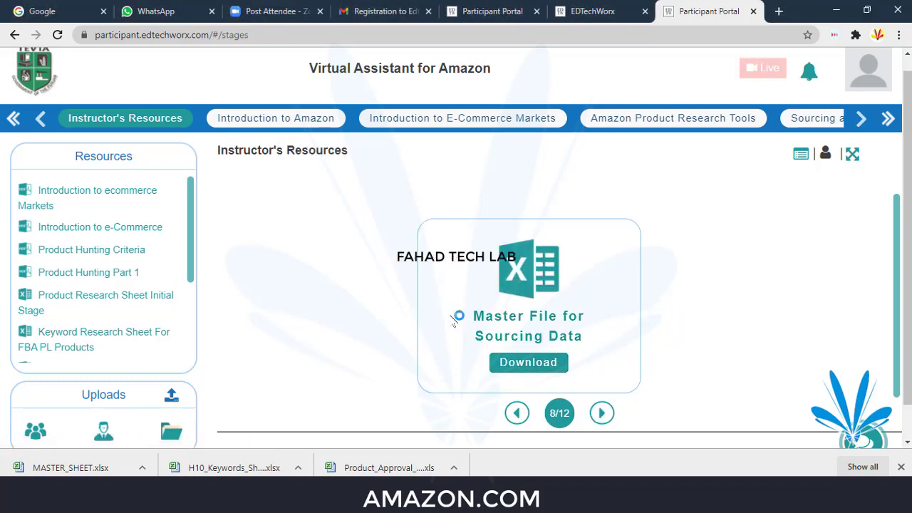
left_click(148, 10)
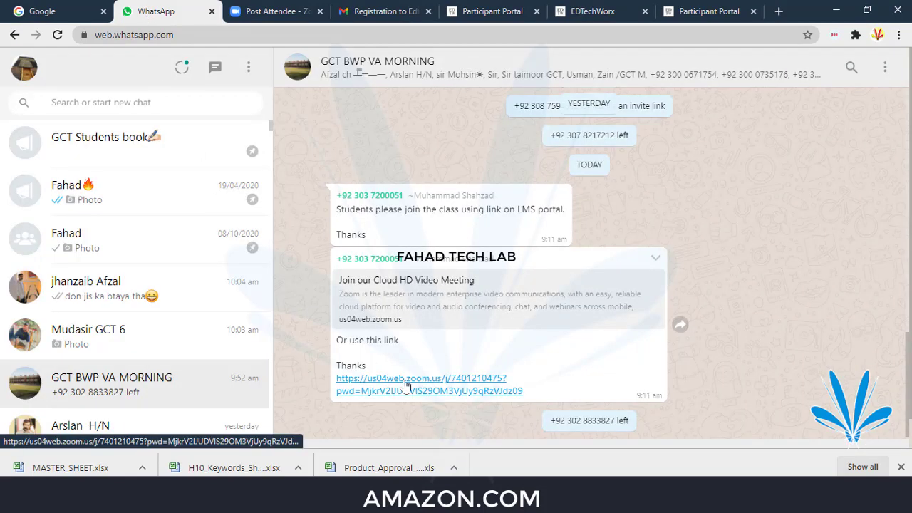
- Open the class Zoom link, return to the portal, and park the wait-for-host dialog top-left
left_click(408, 379)
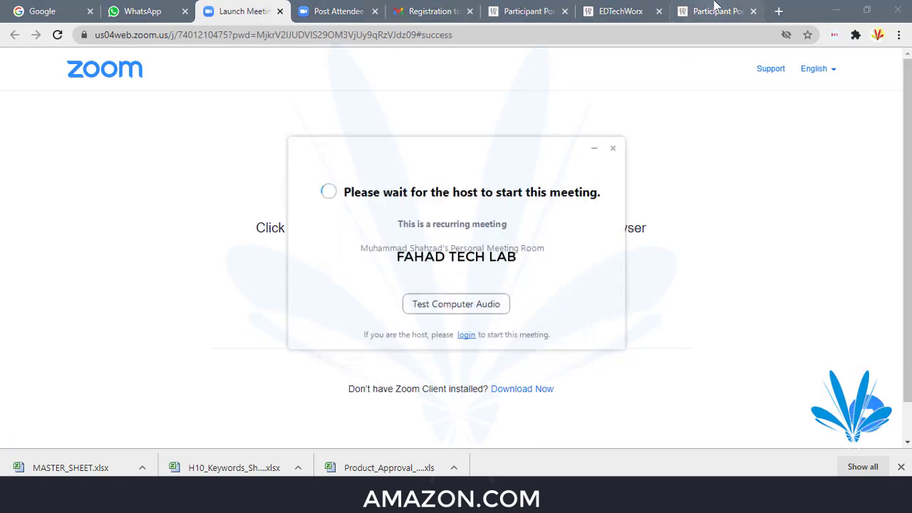
left_click(711, 12)
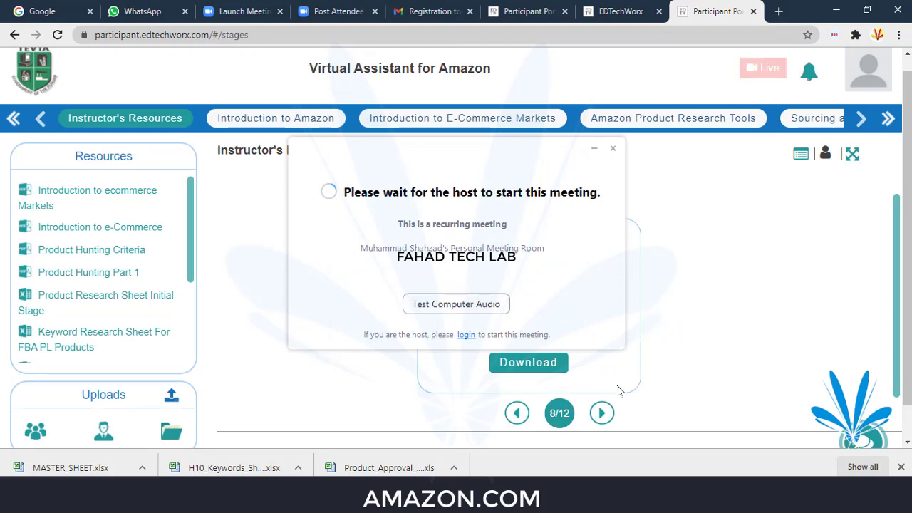
mouse_move(512, 149)
left_mouse_down()
mouse_move(326, 194)
mouse_move(556, 57)
left_mouse_up()
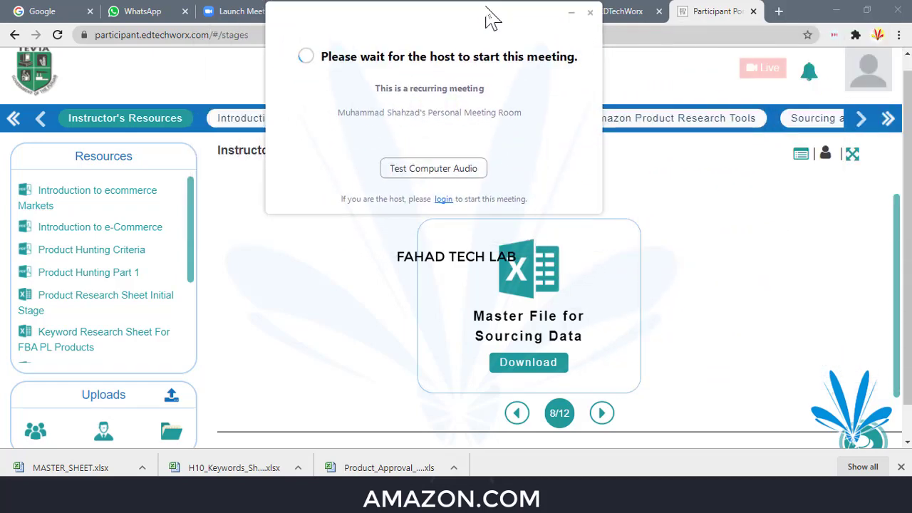
left_click_drag(556, 57, 393, 31)
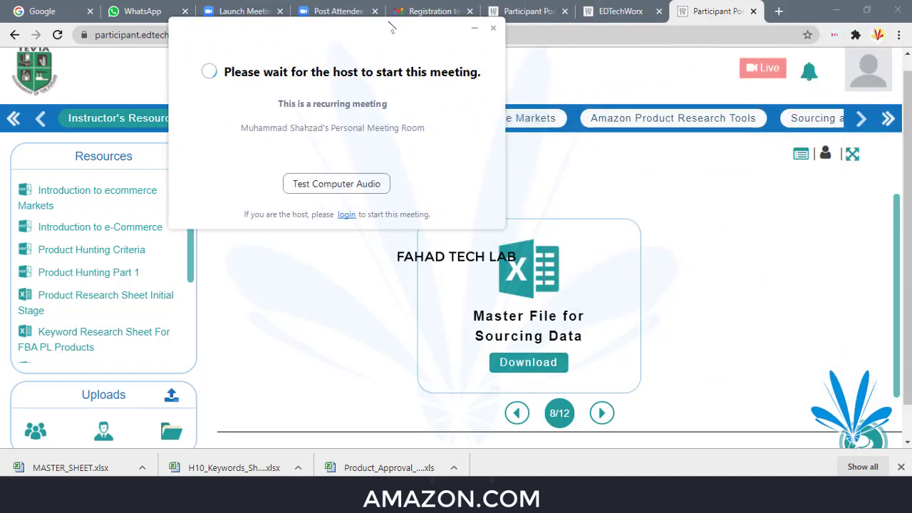
- Page through the Heating Pad slide (9/12) to the purchase contract at 10/12
left_click(602, 414)
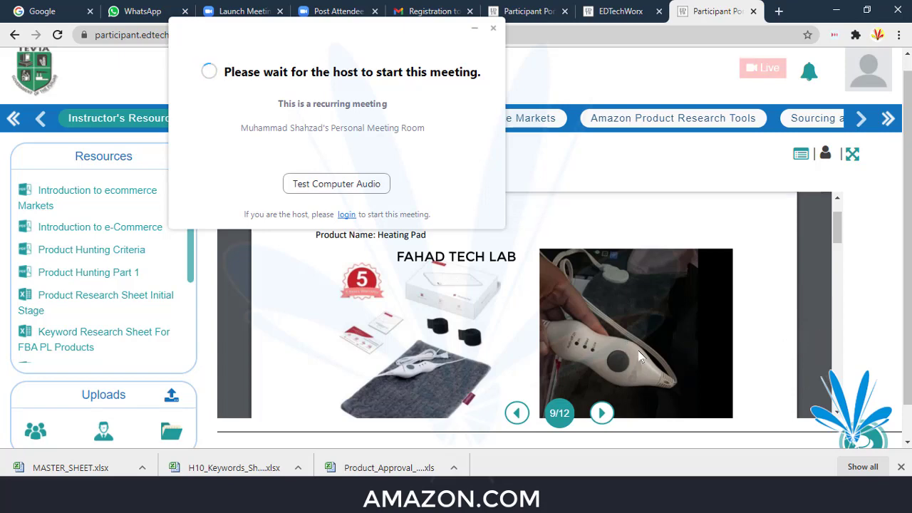
scroll(645, 358, "down", 2)
scroll(645, 358, "down", 3)
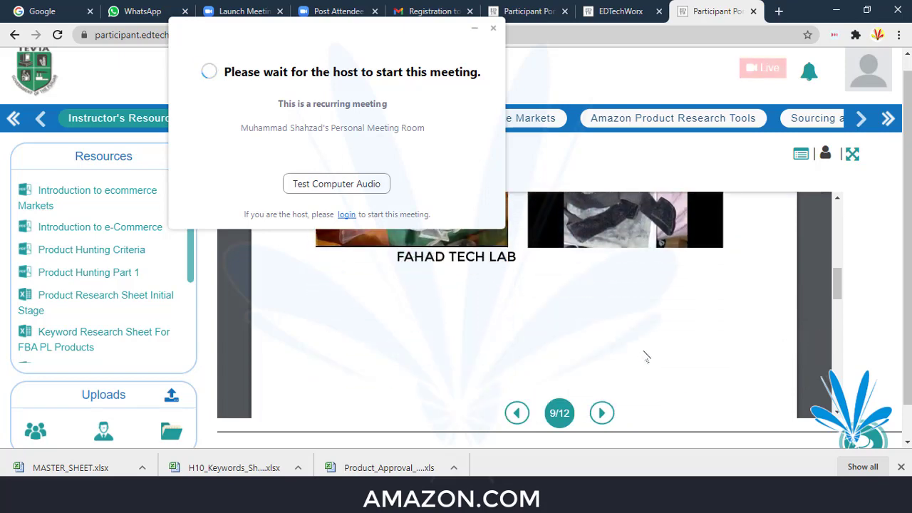
scroll(646, 356, "down", 2)
scroll(646, 357, "down", 2)
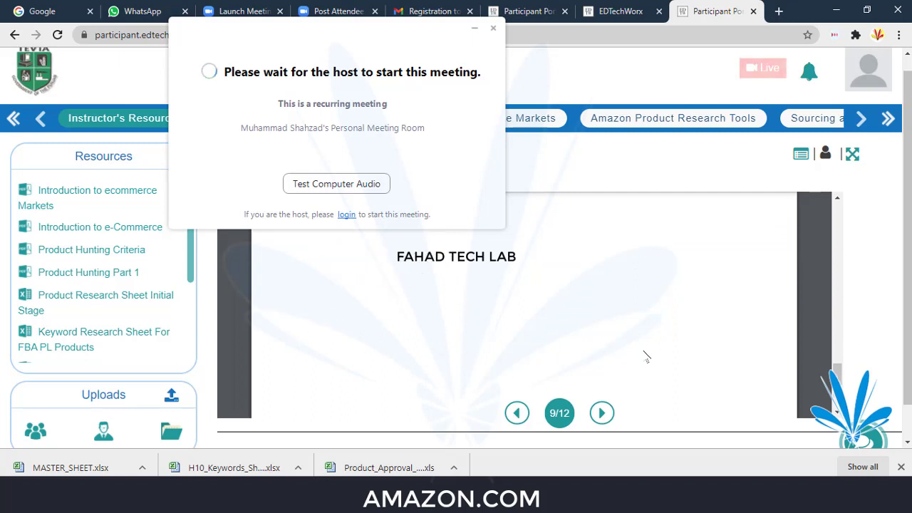
left_click(601, 412)
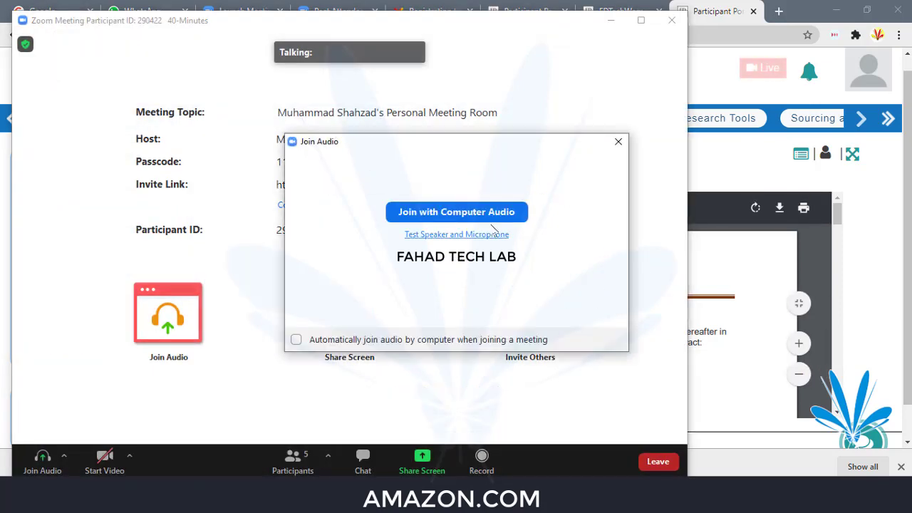
- Join Zoom with computer audio, mute the microphone, and minimise the meeting window
left_click(462, 214)
left_click(43, 458)
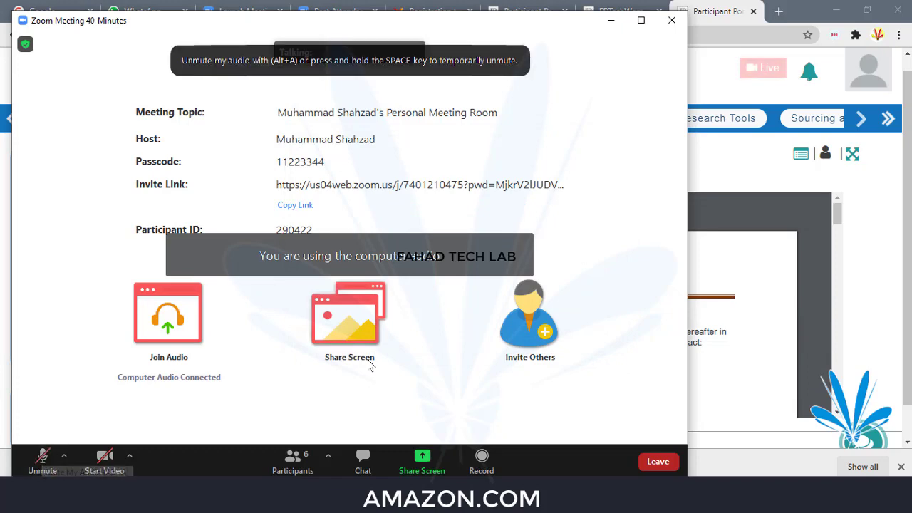
left_click(611, 21)
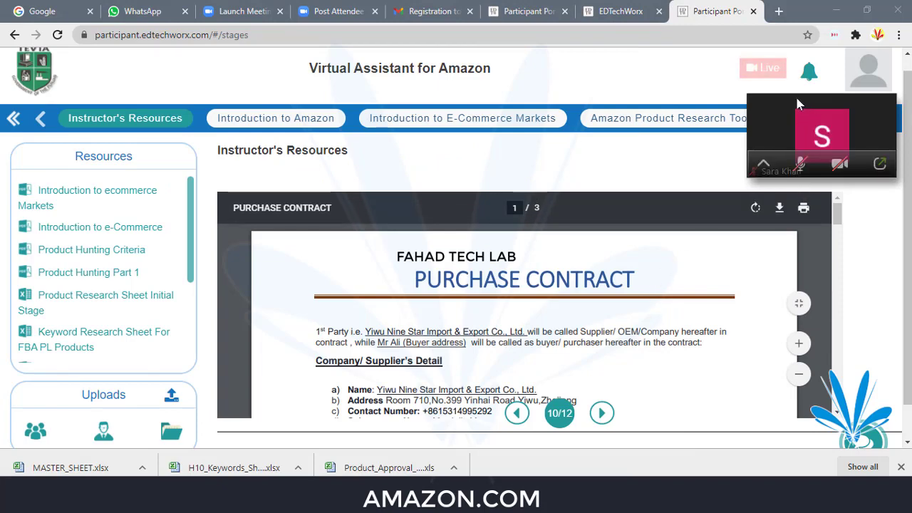
- Move the video thumbnail aside, read the purchase contract to its end, and load Listing Creation (11/12)
mouse_move(824, 103)
left_mouse_down()
mouse_move(677, 91)
mouse_move(643, 37)
left_mouse_up()
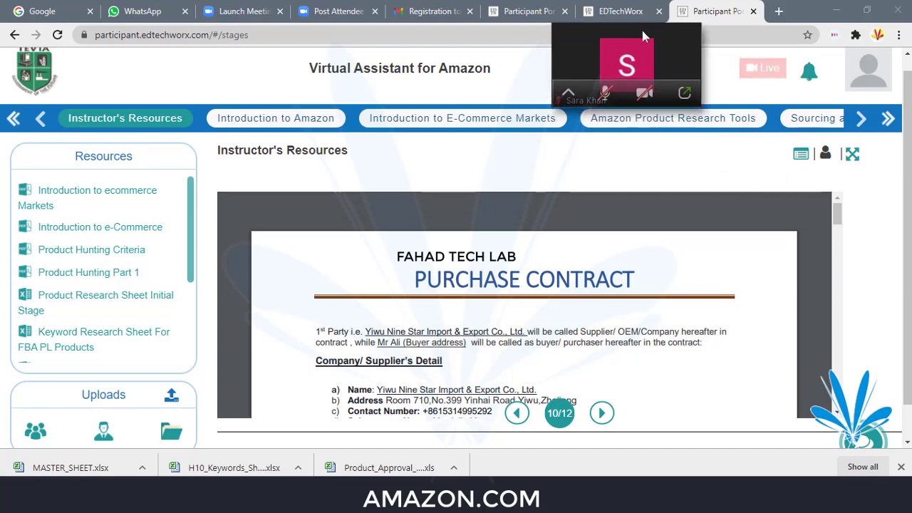
mouse_move(525, 335)
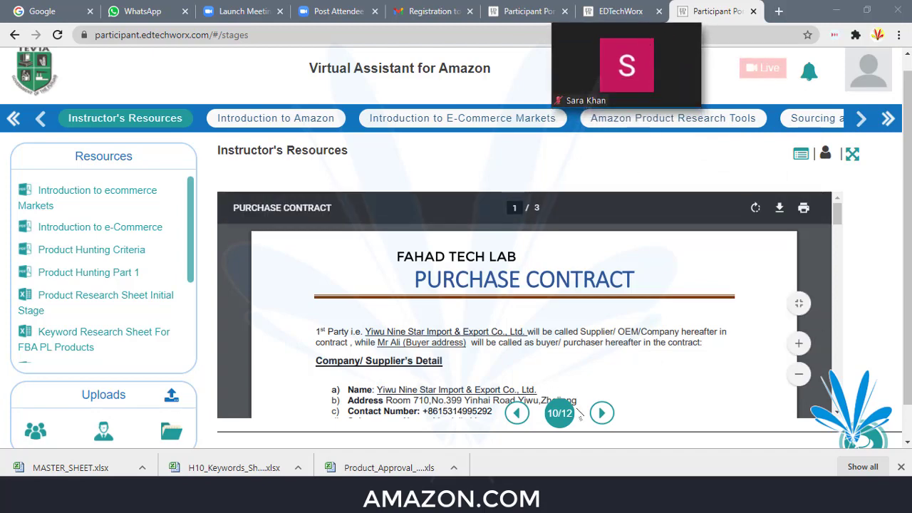
scroll(596, 321, "down", 2)
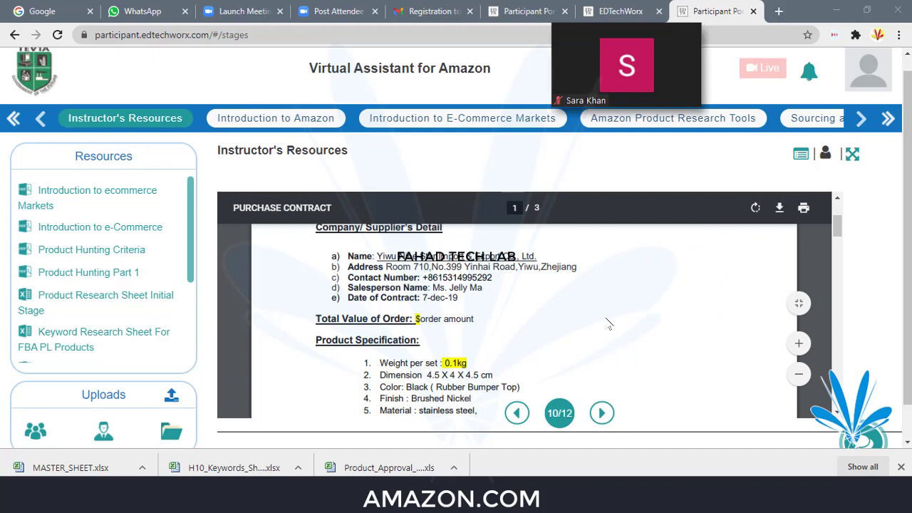
scroll(609, 324, "down", 1)
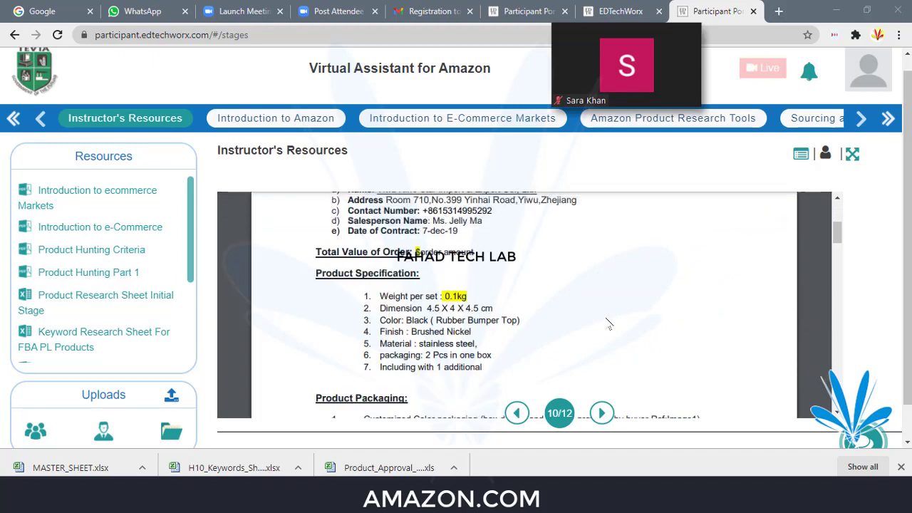
scroll(609, 324, "down", 2)
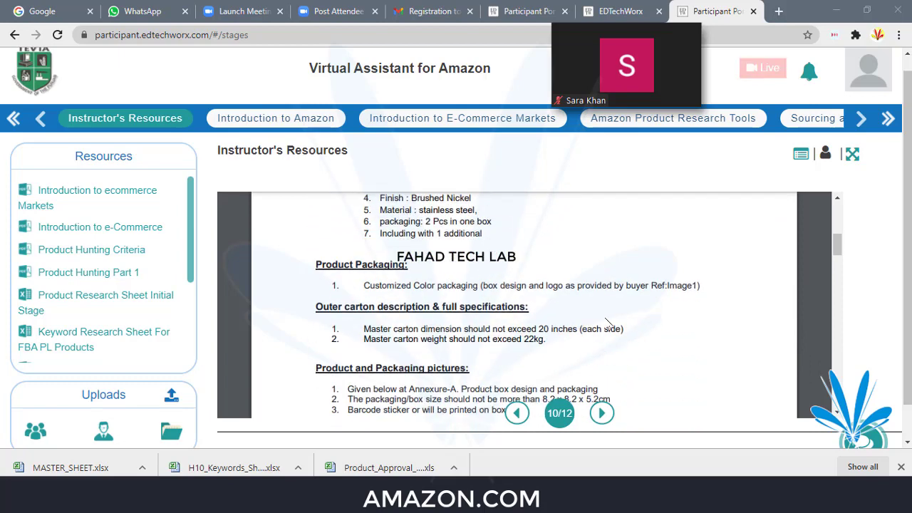
scroll(606, 324, "down", 2)
scroll(608, 324, "down", 2)
scroll(609, 324, "down", 2)
scroll(607, 324, "down", 2)
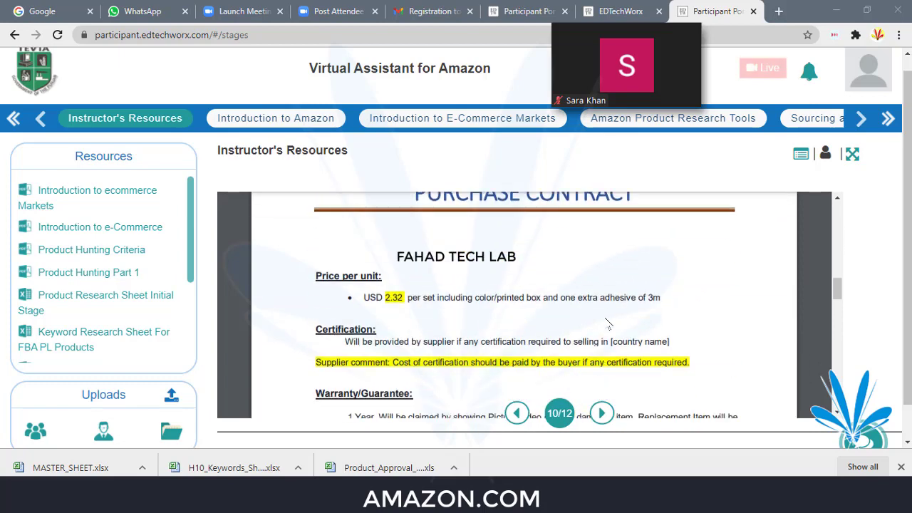
scroll(608, 324, "up", 2)
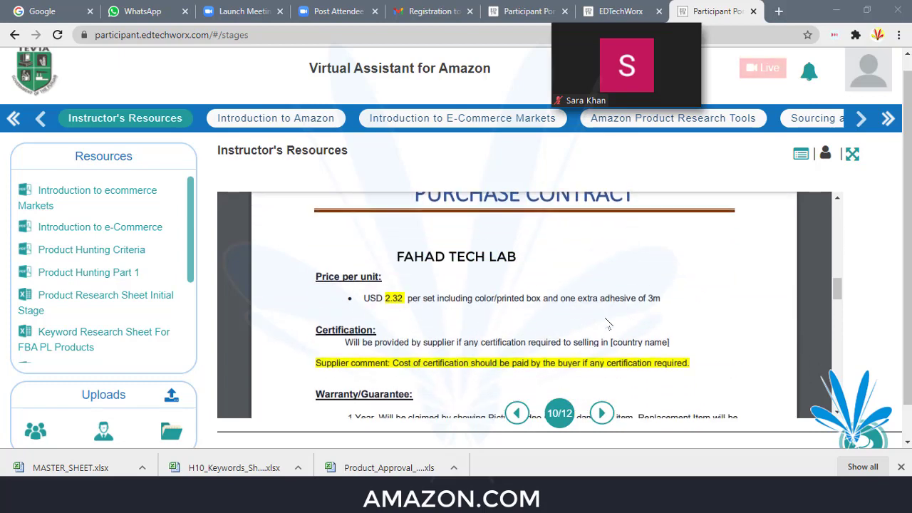
scroll(608, 325, "down", 3)
scroll(607, 324, "down", 2)
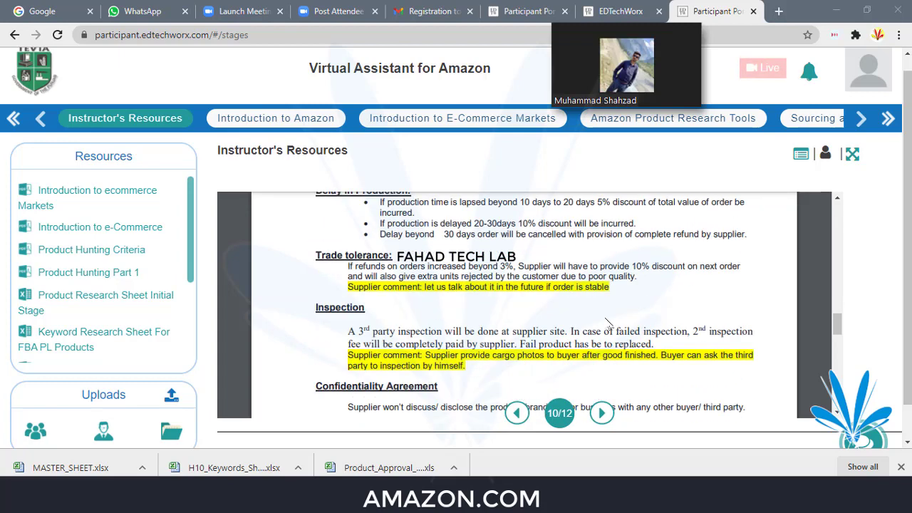
scroll(608, 324, "down", 1)
scroll(608, 324, "down", 2)
scroll(608, 324, "down", 1)
scroll(608, 324, "down", 2)
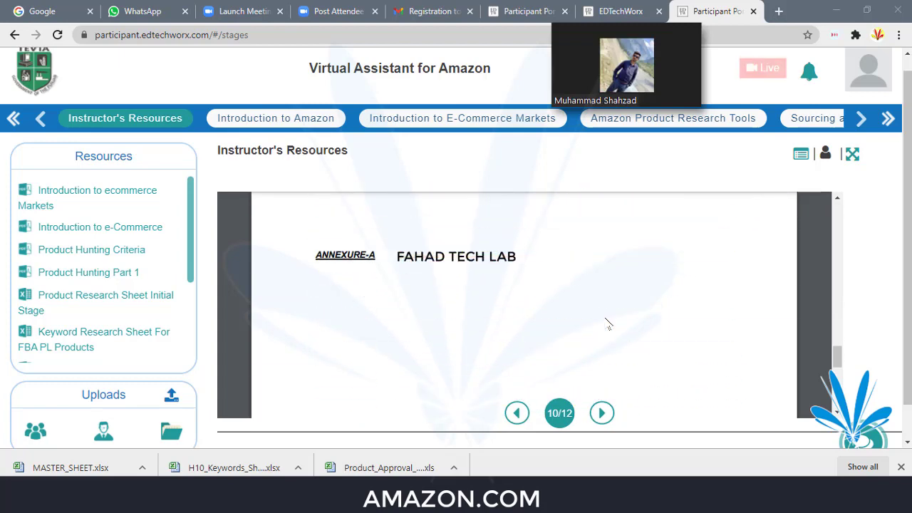
scroll(608, 324, "down", 2)
left_click(603, 413)
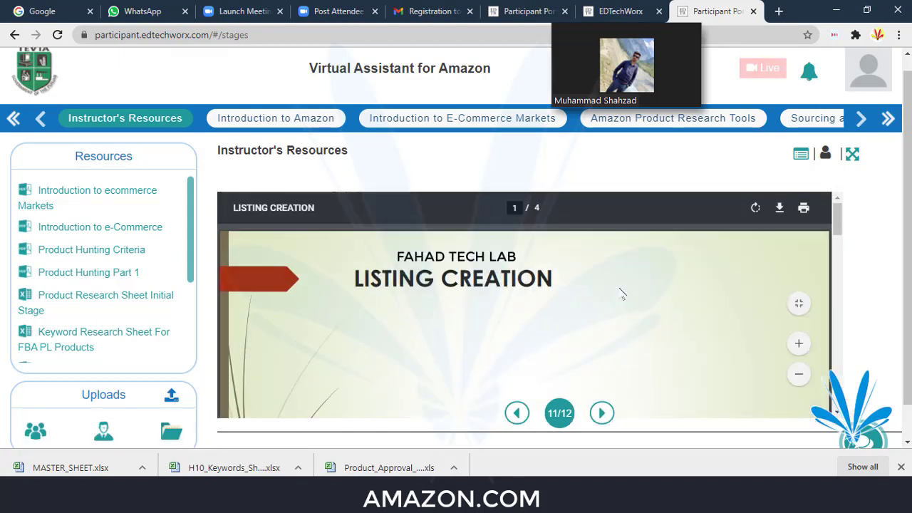
- Read the Listing Creation slides down to the Q&A page and advance to resource 12/12
scroll(620, 297, "down", 2)
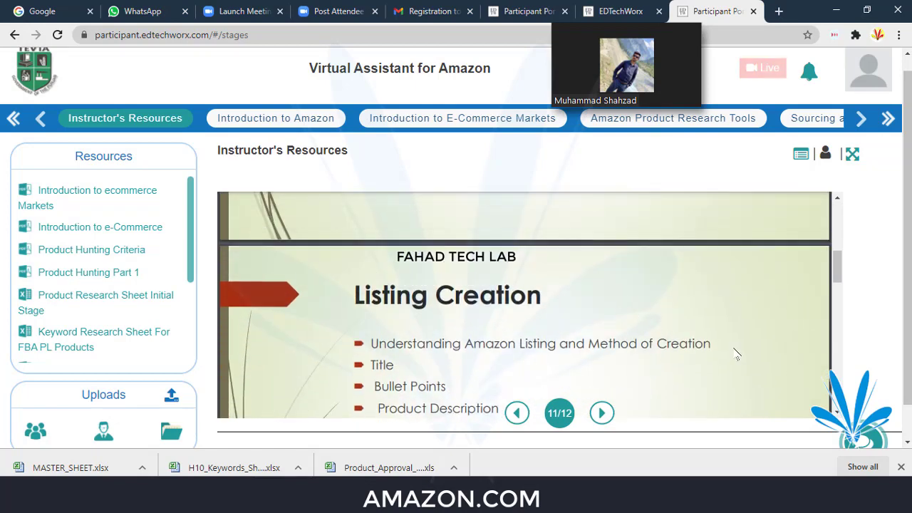
scroll(737, 354, "down", 2)
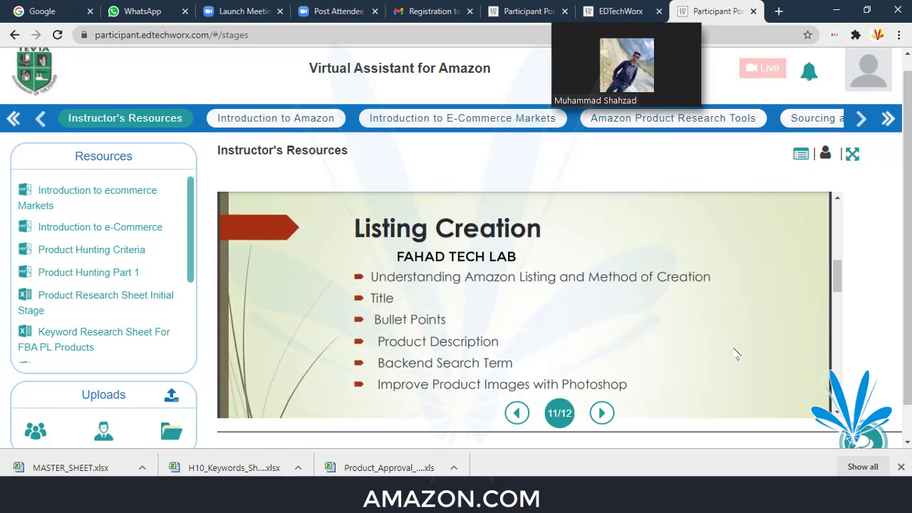
scroll(736, 354, "down", 2)
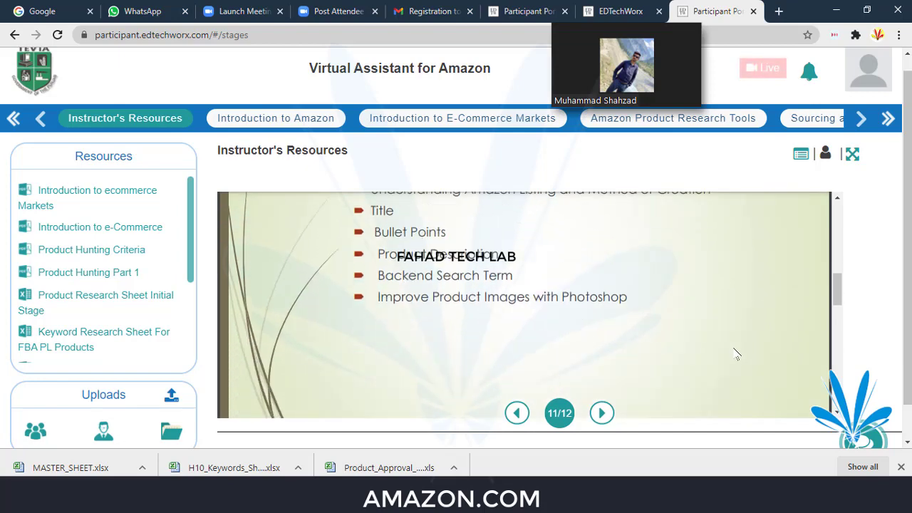
scroll(737, 354, "down", 2)
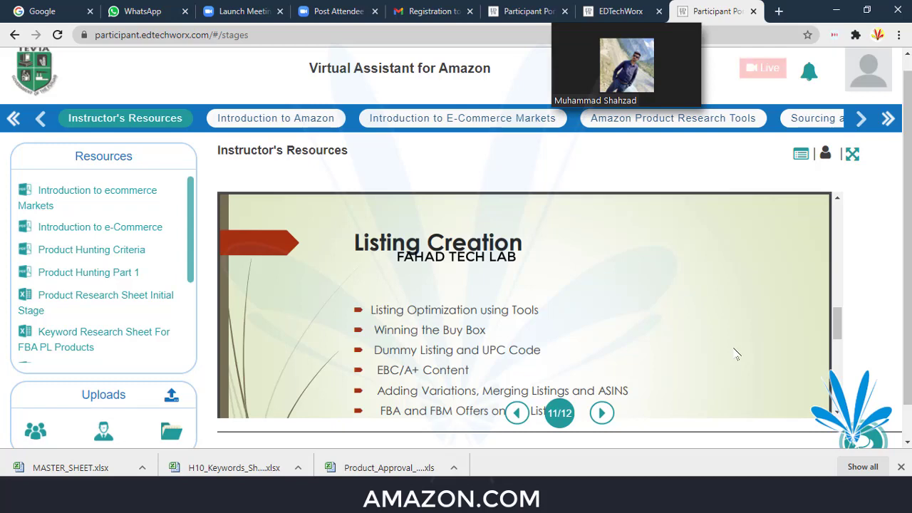
scroll(737, 354, "down", 2)
scroll(737, 354, "down", 4)
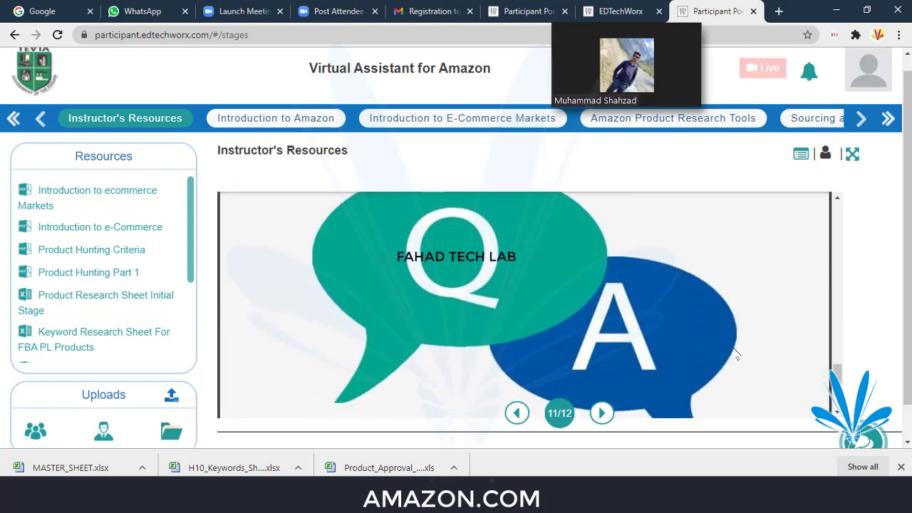
scroll(736, 354, "down", 2)
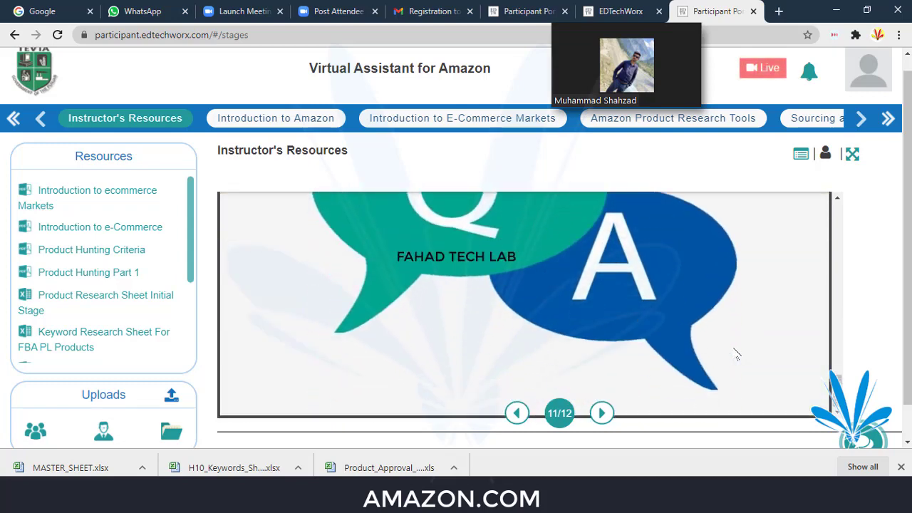
left_click(602, 413)
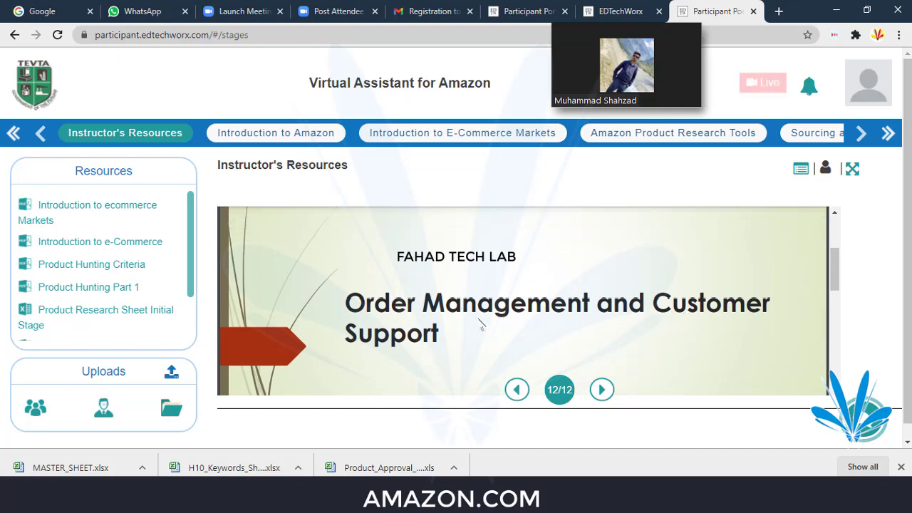
- Skim the Order Management and Customer Support slides, then move on to Introduction to Amazon
scroll(481, 324, "down", 2)
scroll(481, 324, "up", 2)
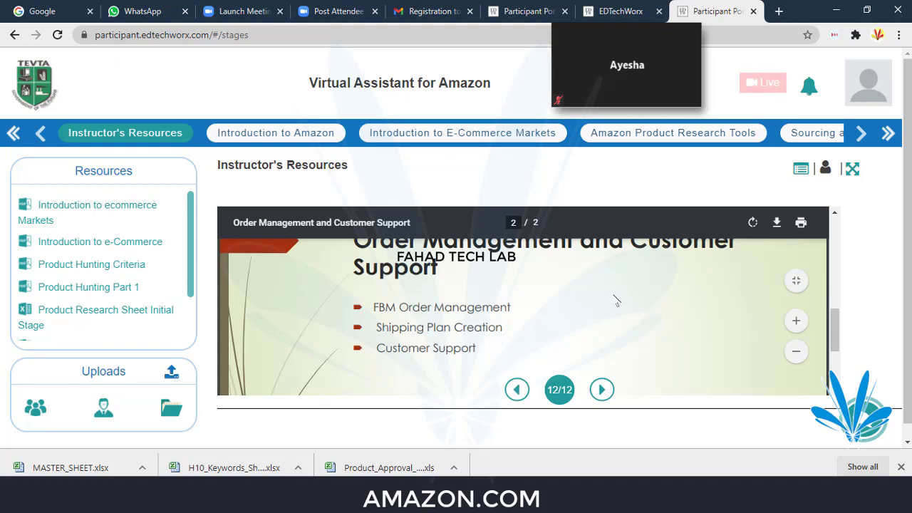
left_click(602, 390)
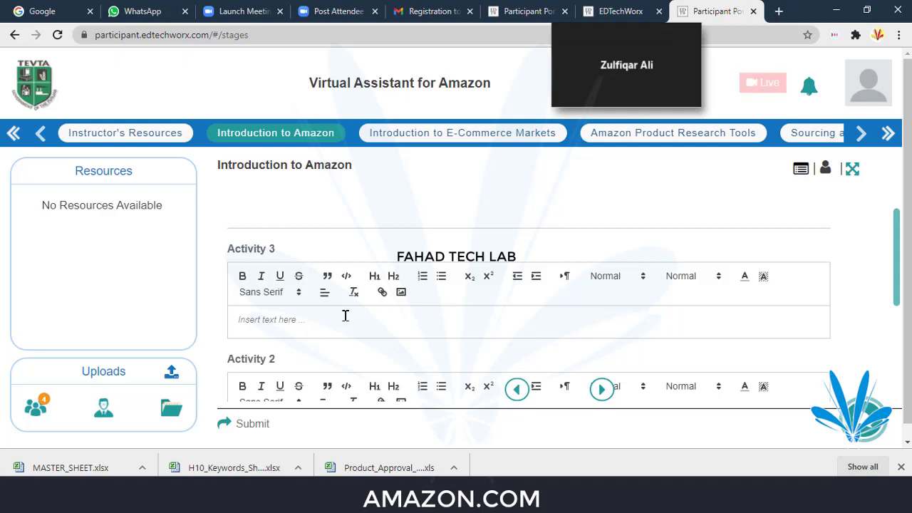
scroll(356, 337, "down", 2)
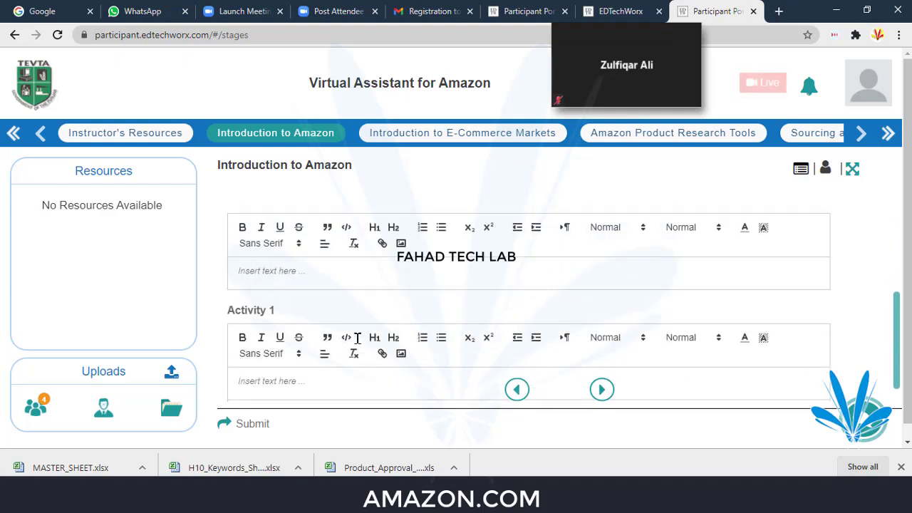
scroll(354, 346, "up", 2)
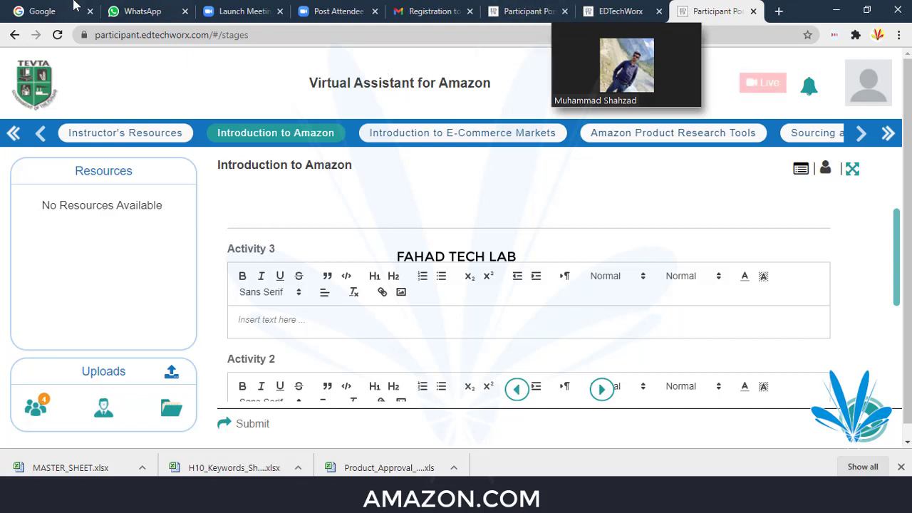
- Bring the Zoom meeting window up full screen and mute the microphone
left_click(242, 11)
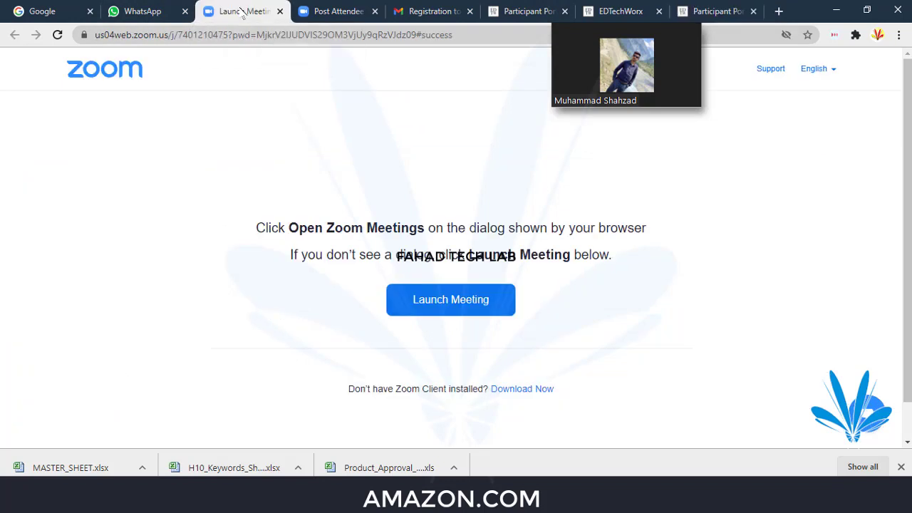
mouse_move(626, 66)
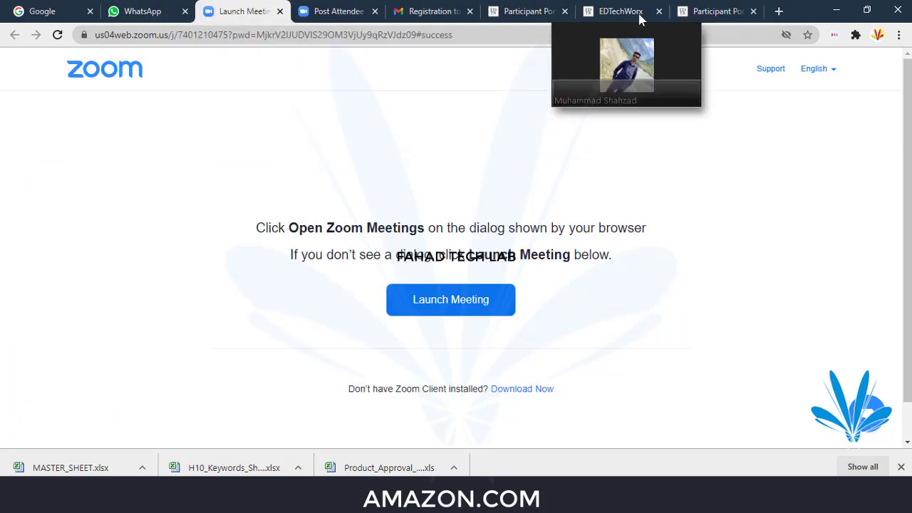
left_click(683, 93)
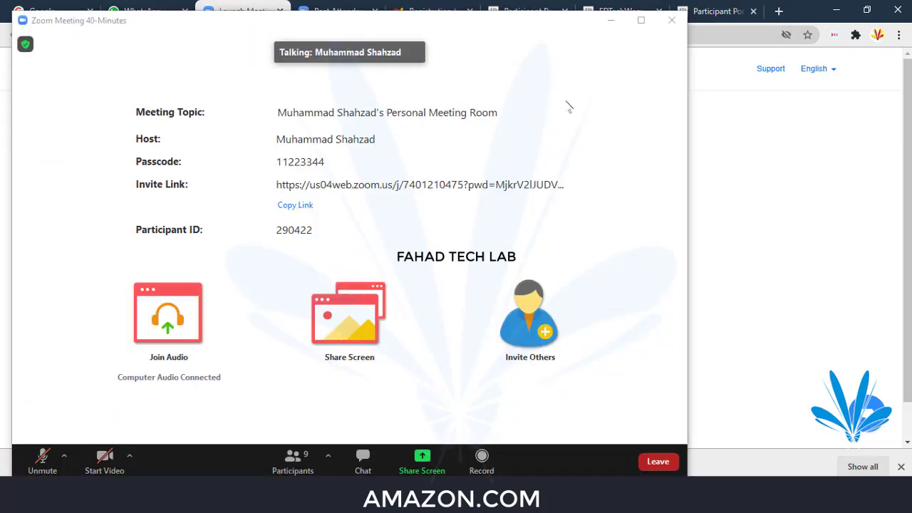
left_click(640, 20)
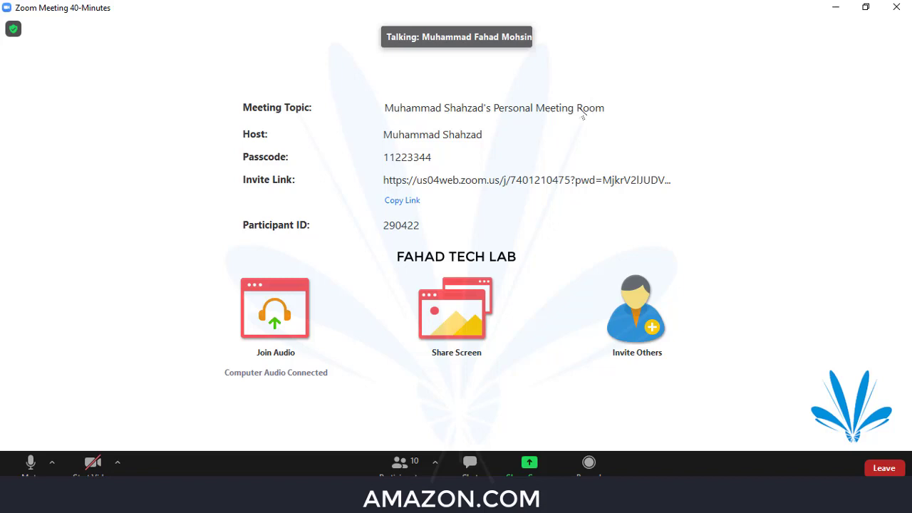
left_click(30, 462)
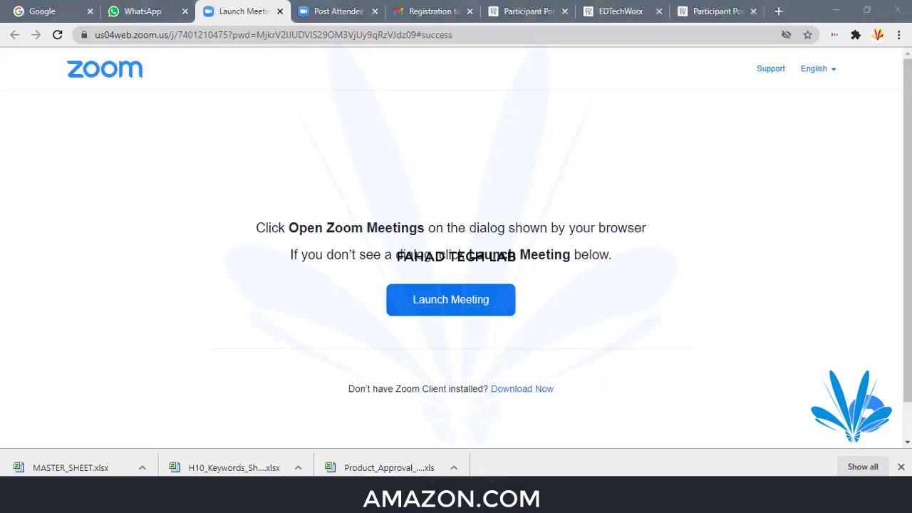
- Back in the portal, enter the participant's full name as the Activity 3 answer
left_click(715, 11)
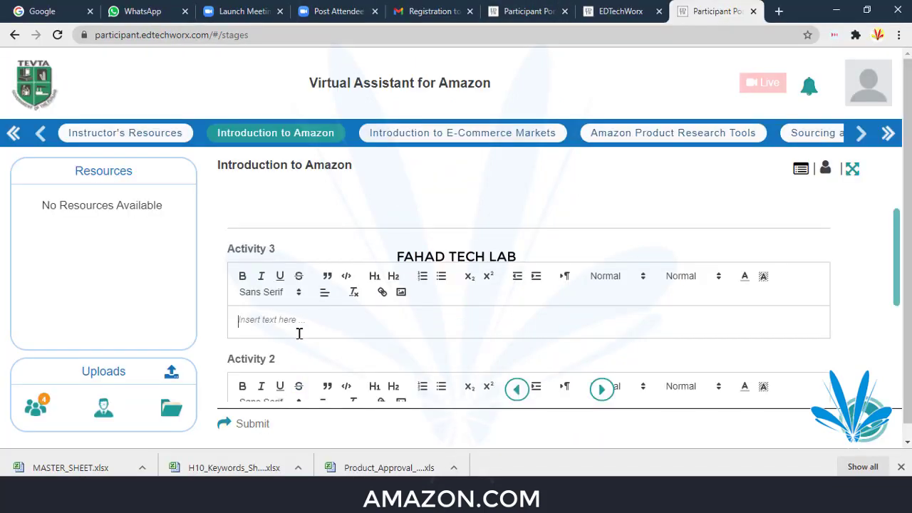
left_click(356, 319)
type("FAHAD")
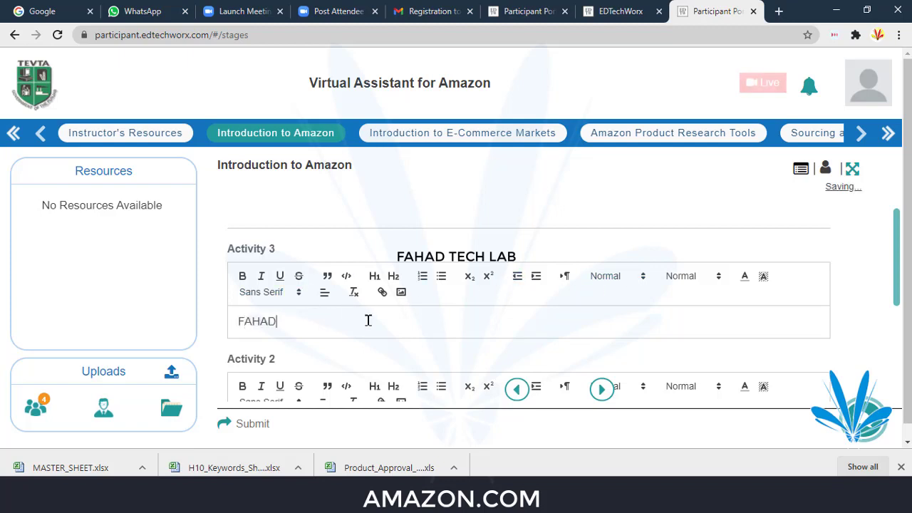
type(" MO")
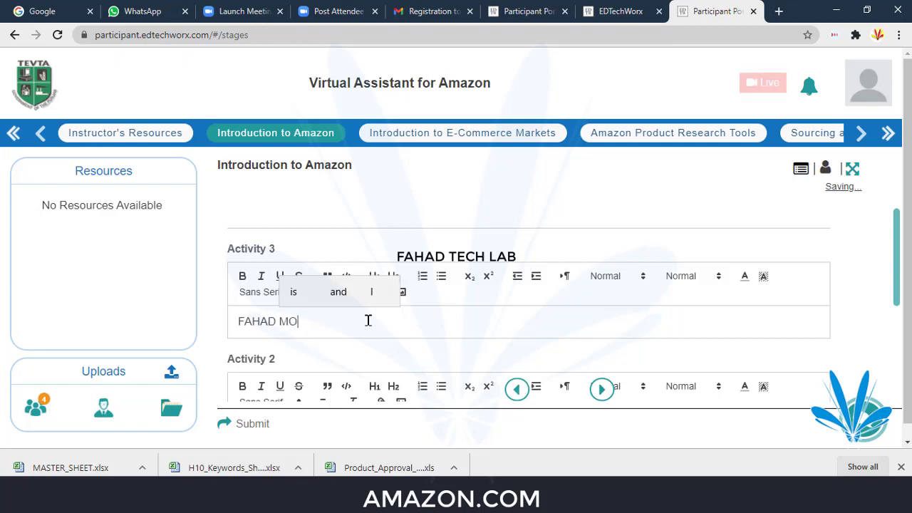
type("HSIN")
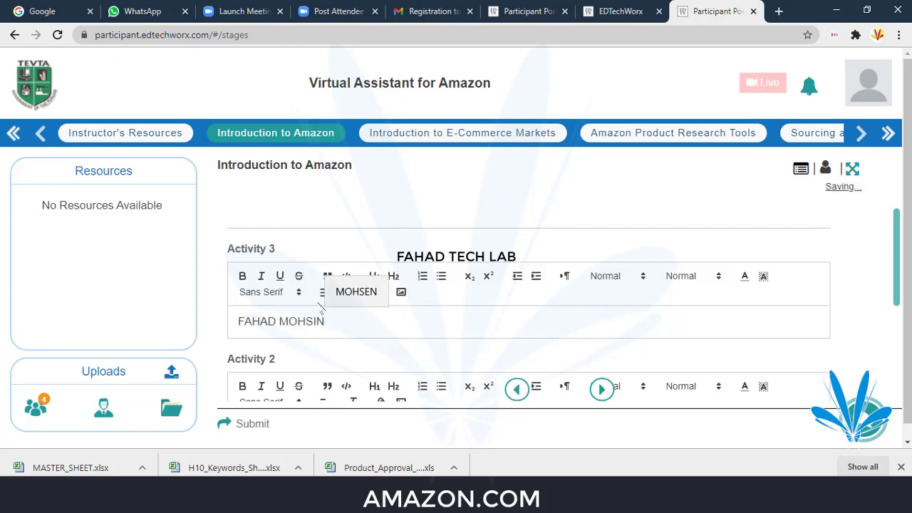
- Make both the first name and the surname bold and italic
double_click(316, 323)
left_click(243, 276)
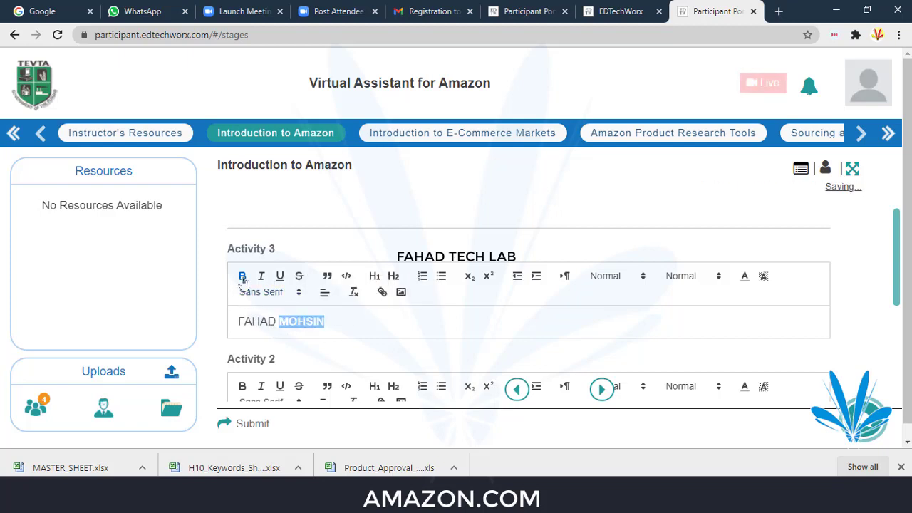
left_click(349, 322)
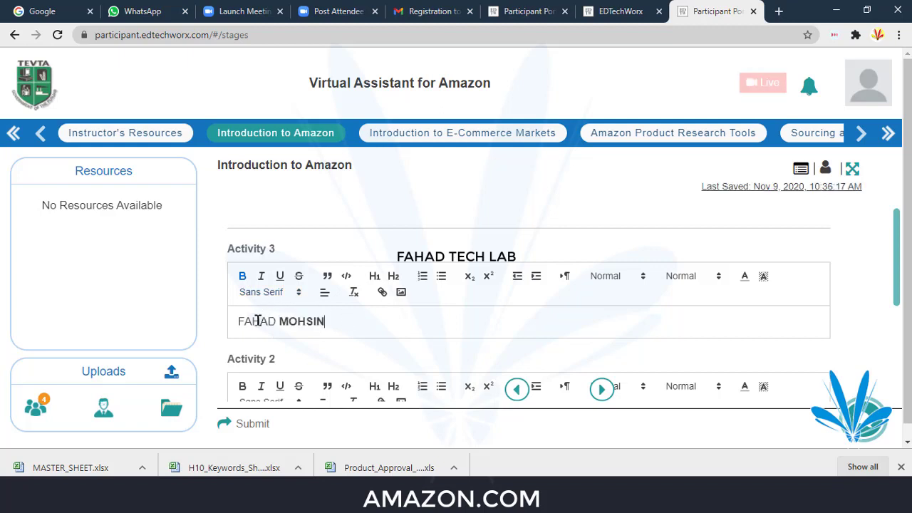
double_click(249, 321)
left_click(261, 276)
left_click(343, 318)
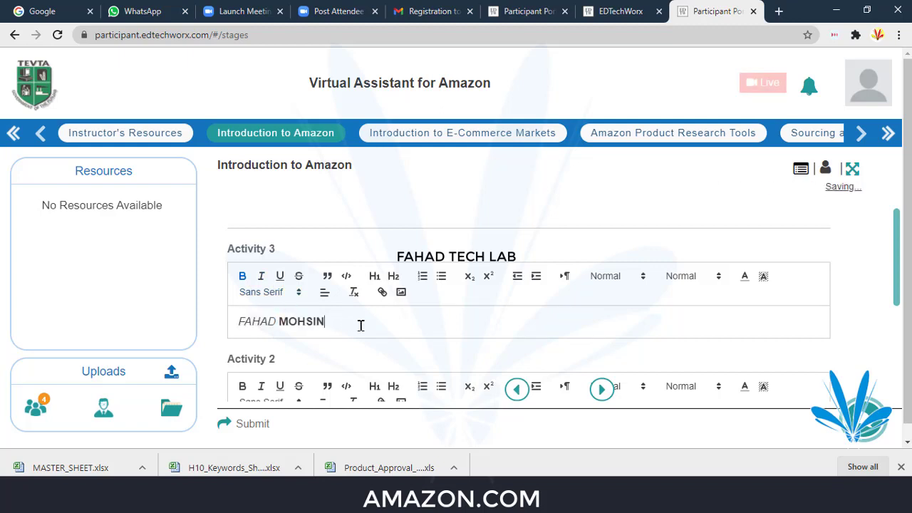
double_click(255, 321)
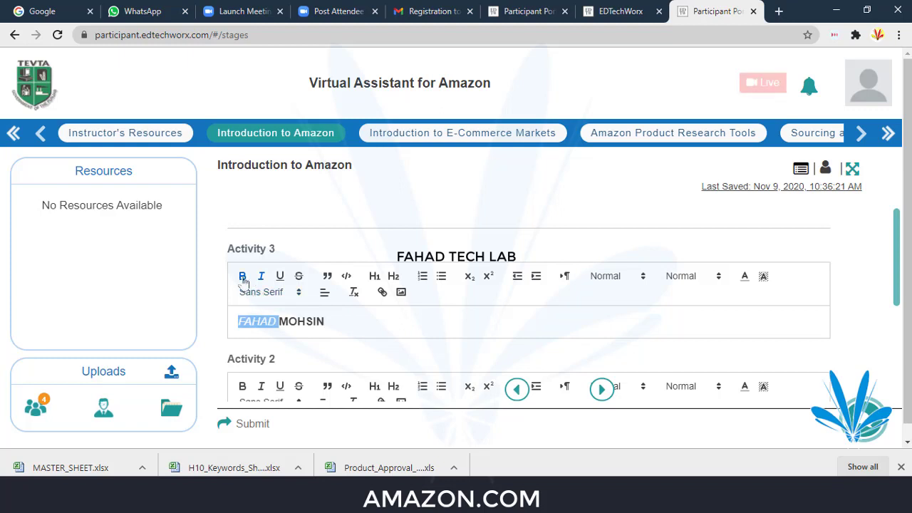
left_click(242, 276)
double_click(300, 321)
left_click(242, 277)
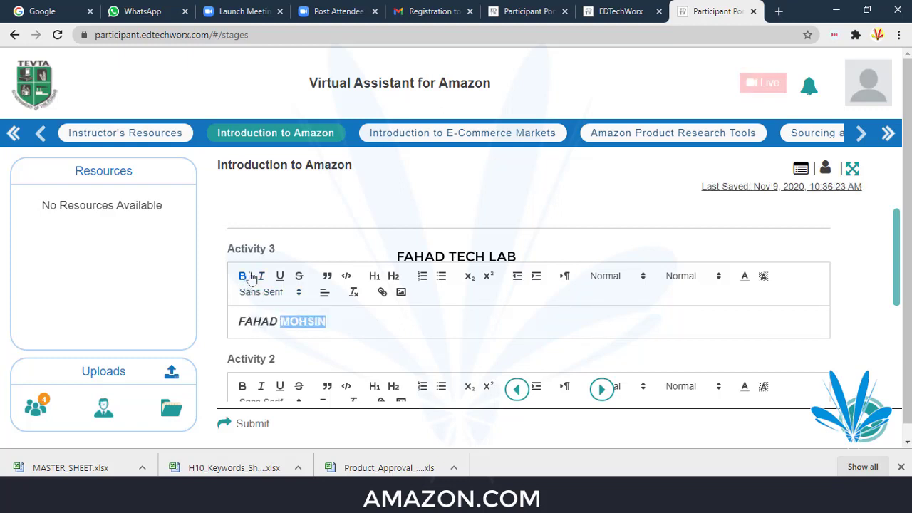
left_click(262, 277)
left_click(373, 332)
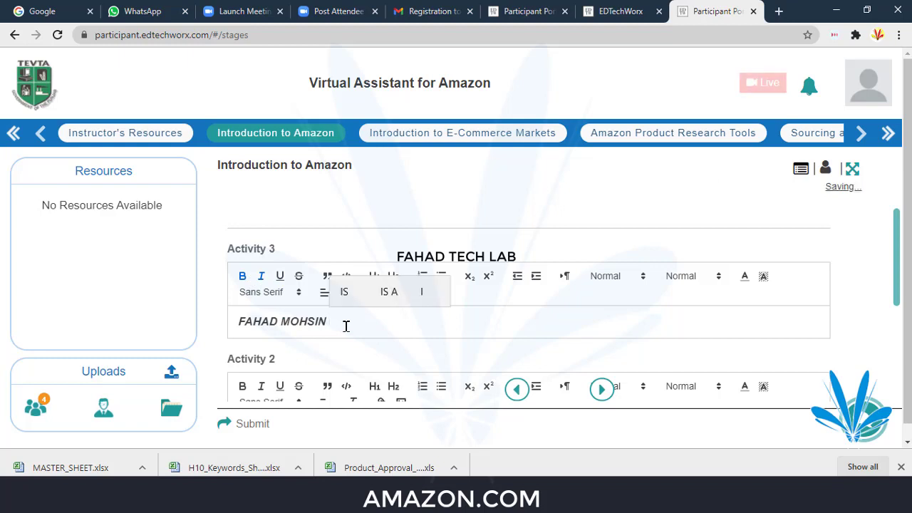
- Append 'One' to the answer and underline the whole answer line
type("One")
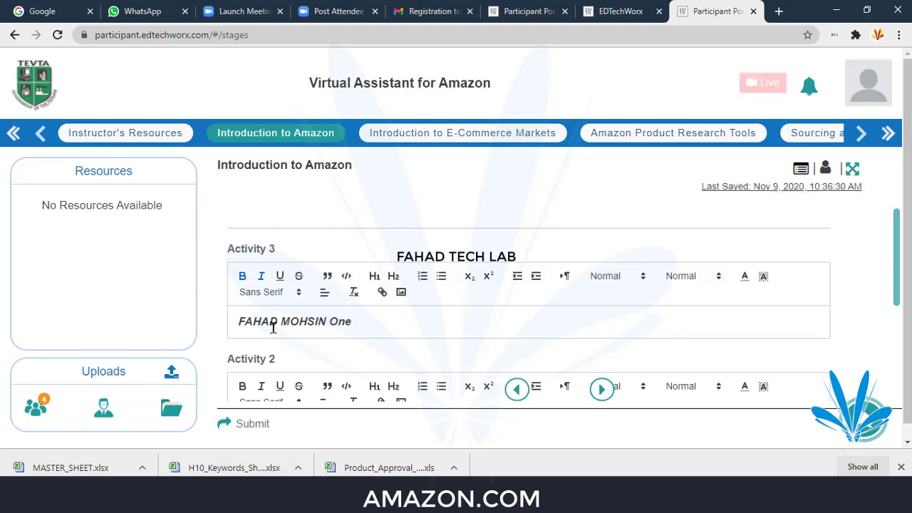
triple_click(334, 324)
left_click(335, 324)
triple_click(361, 324)
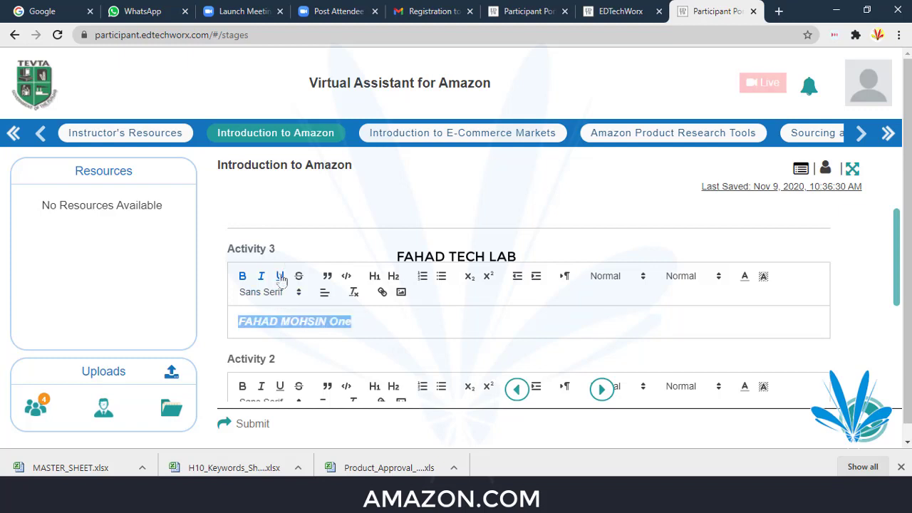
left_click(280, 275)
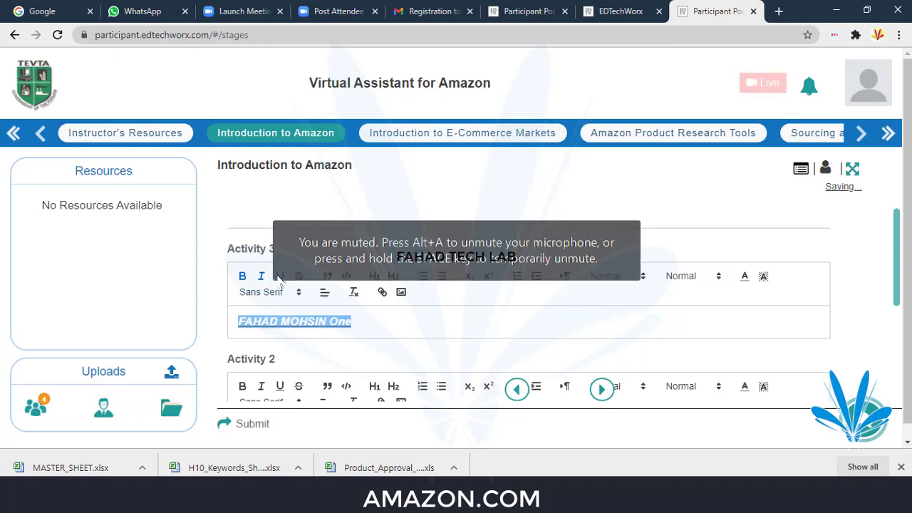
left_click(390, 330)
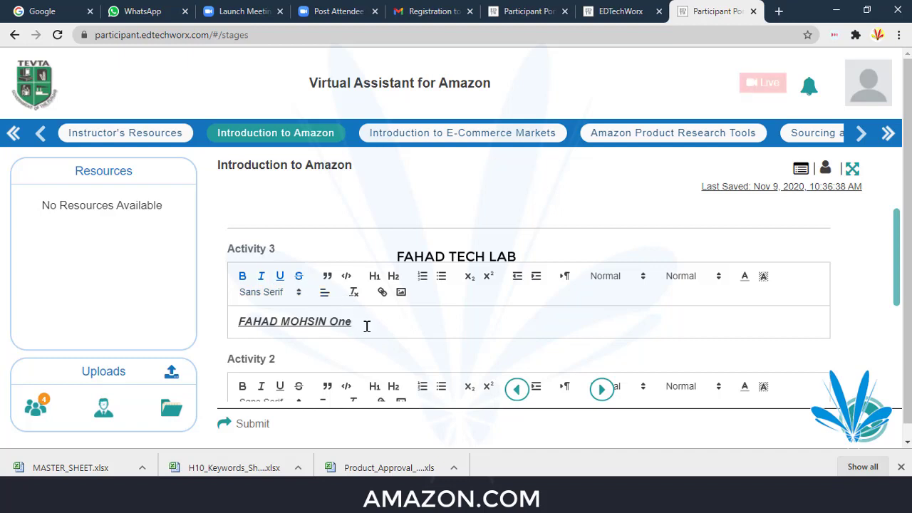
- Delete the stray typed letters and remove italic from the whole answer line
type("ed")
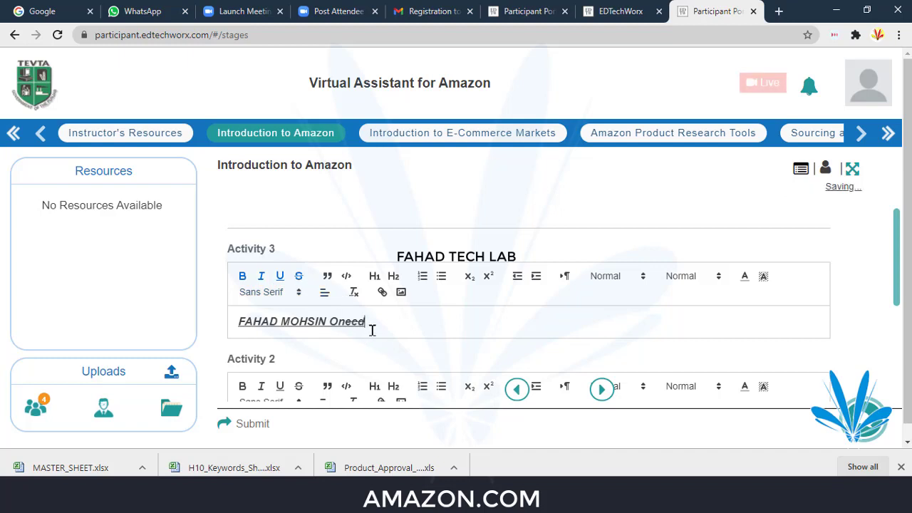
key("BackSpace")
key("BackSpace")
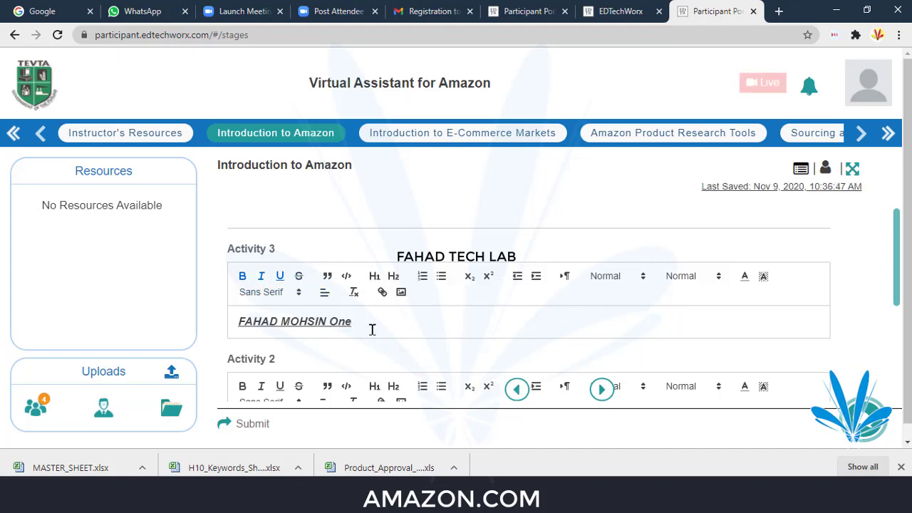
triple_click(364, 326)
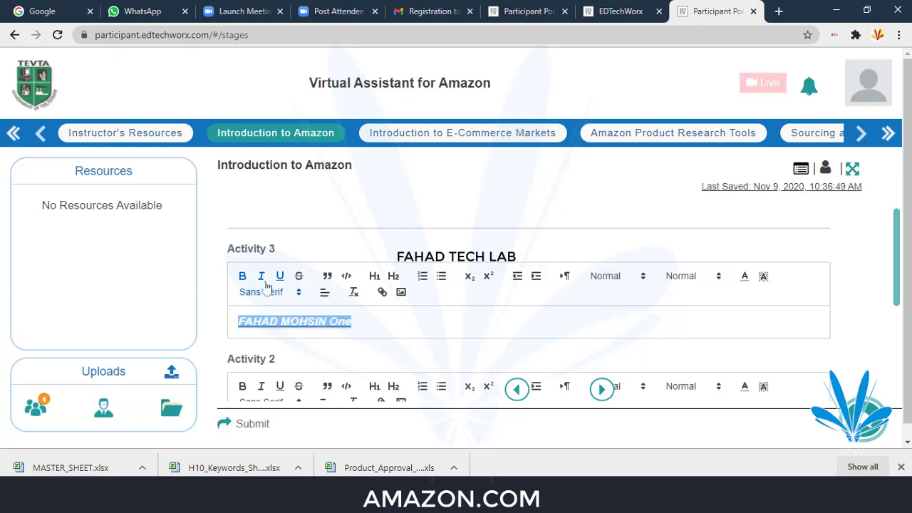
left_click(261, 275)
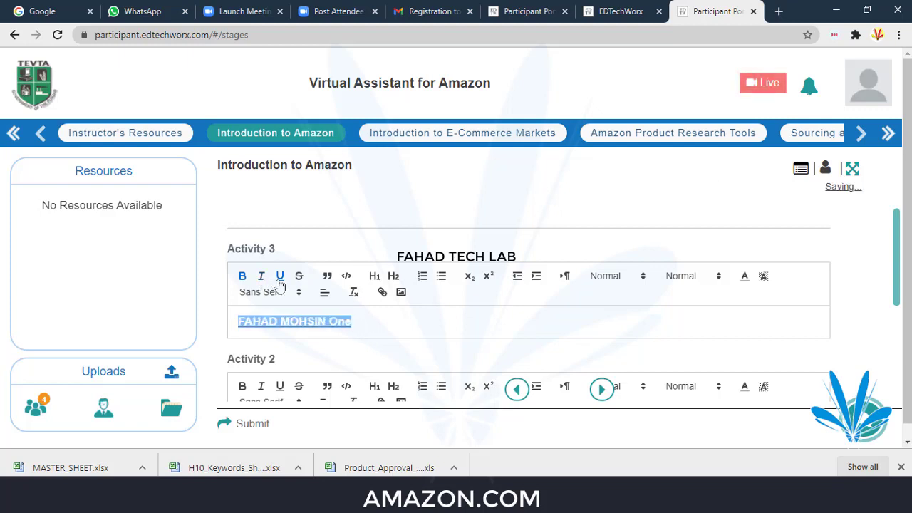
- Style the Activity 3 answer as Heading 2, leaving the text size unchanged
left_click(416, 333)
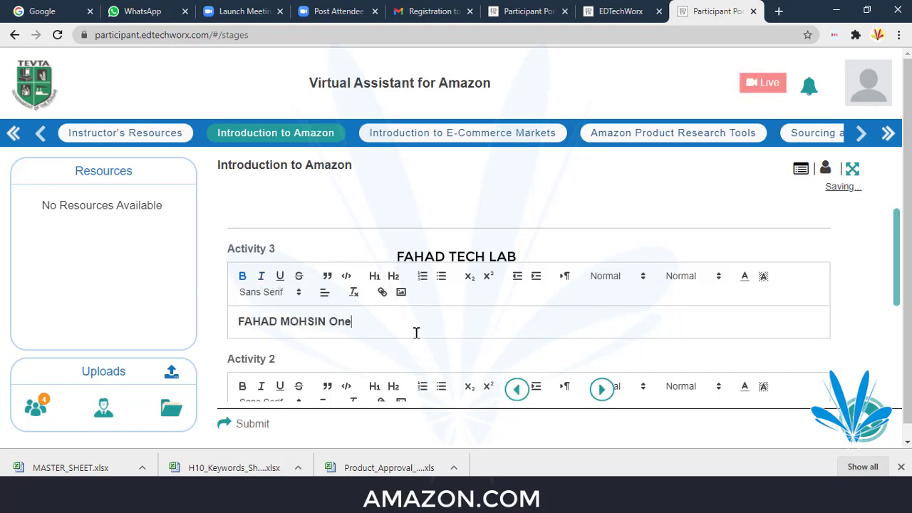
left_click(374, 278)
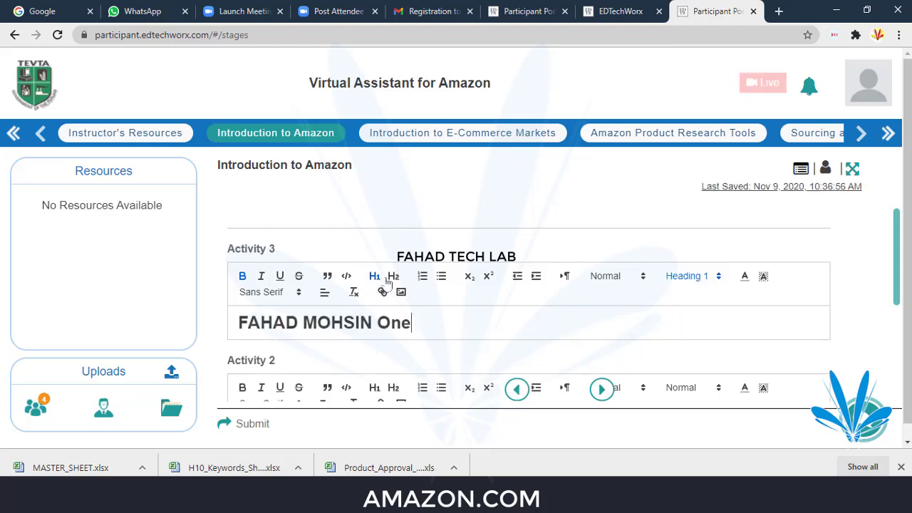
left_click(394, 277)
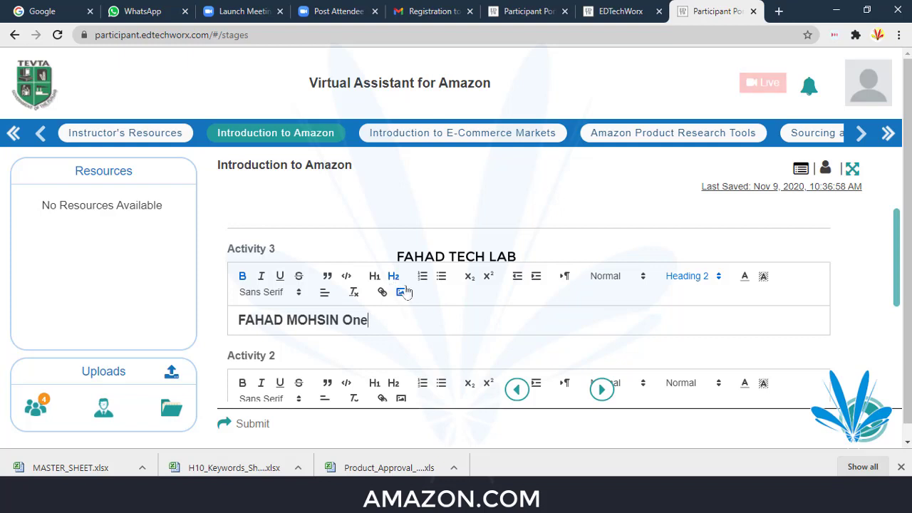
left_click(643, 277)
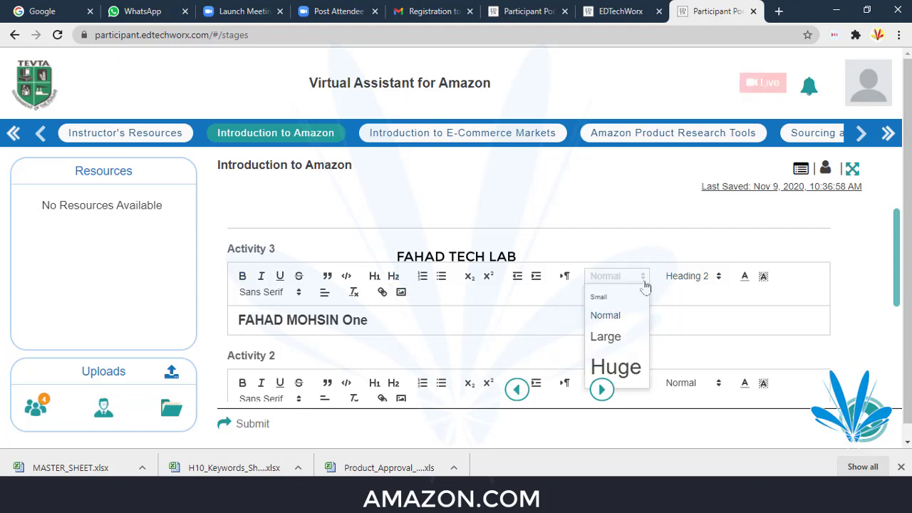
scroll(627, 342, "down", 2)
scroll(670, 321, "up", 2)
left_click(691, 314)
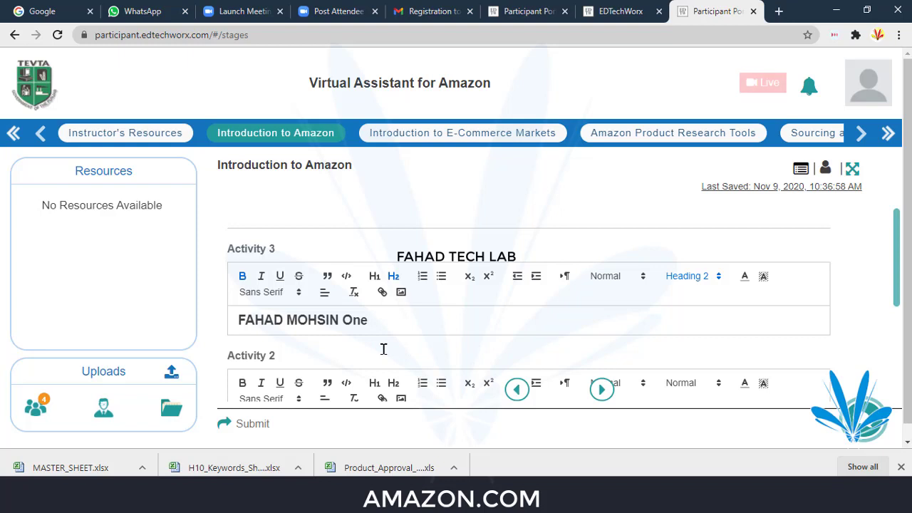
scroll(383, 349, "down", 2)
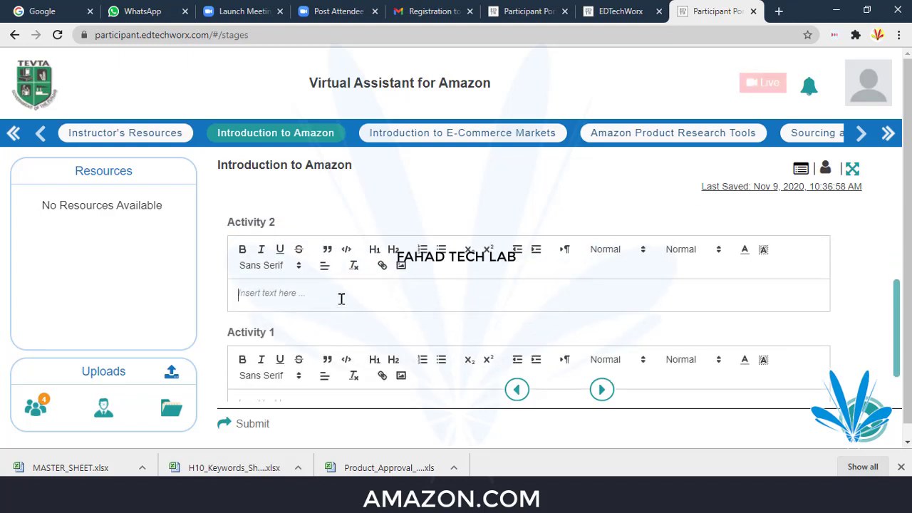
- Type 'Good Man' as the Activity 2 answer, strike it through and make it Heading 2
type("Goo")
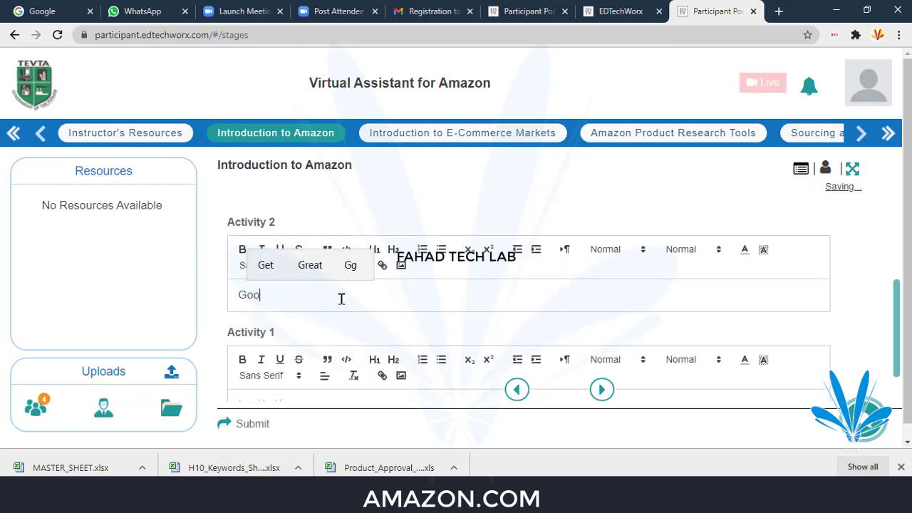
type("d ")
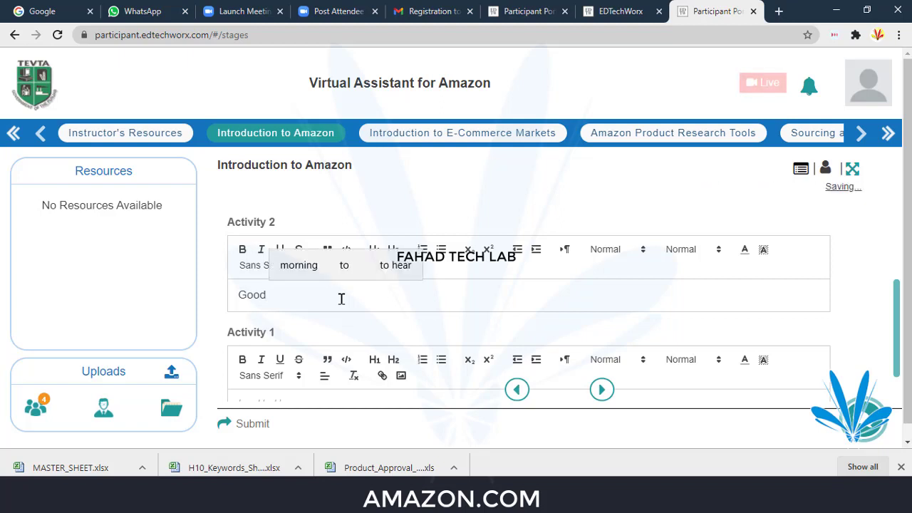
type("Man")
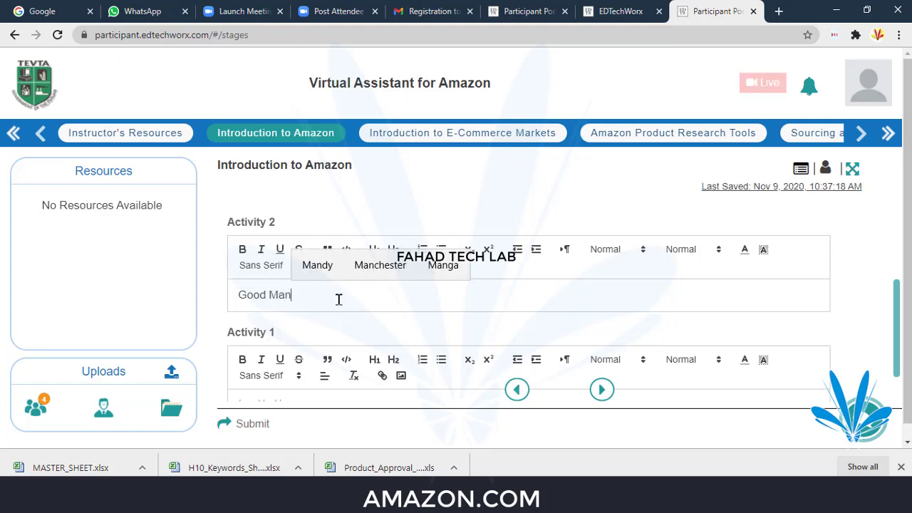
triple_click(290, 303)
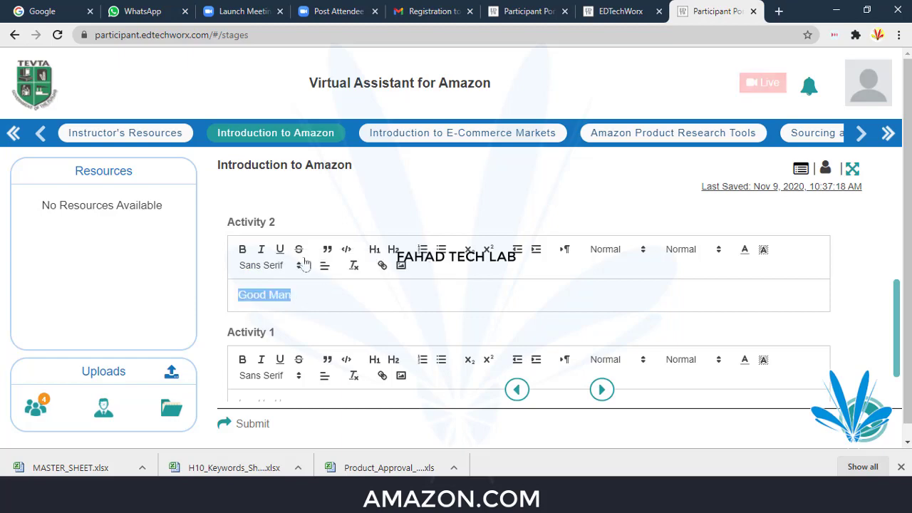
left_click(298, 248)
left_click(331, 305)
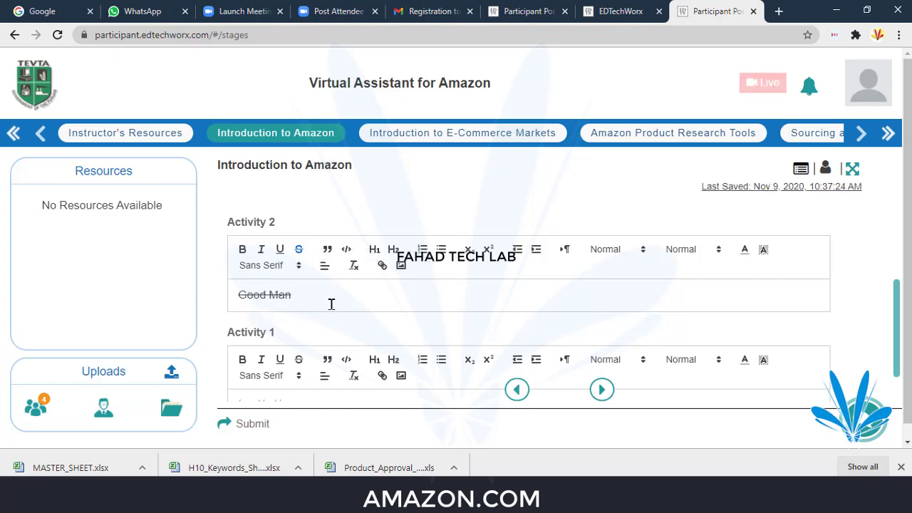
left_click(393, 249)
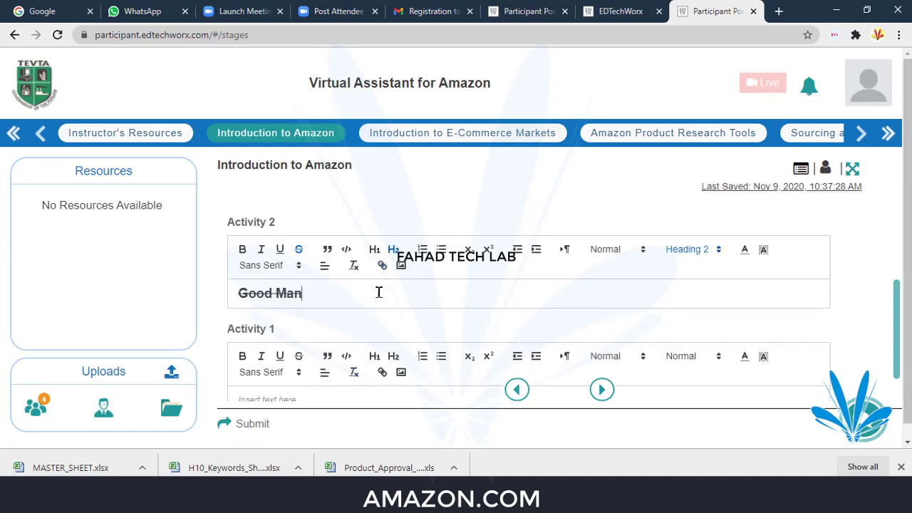
left_click(487, 251)
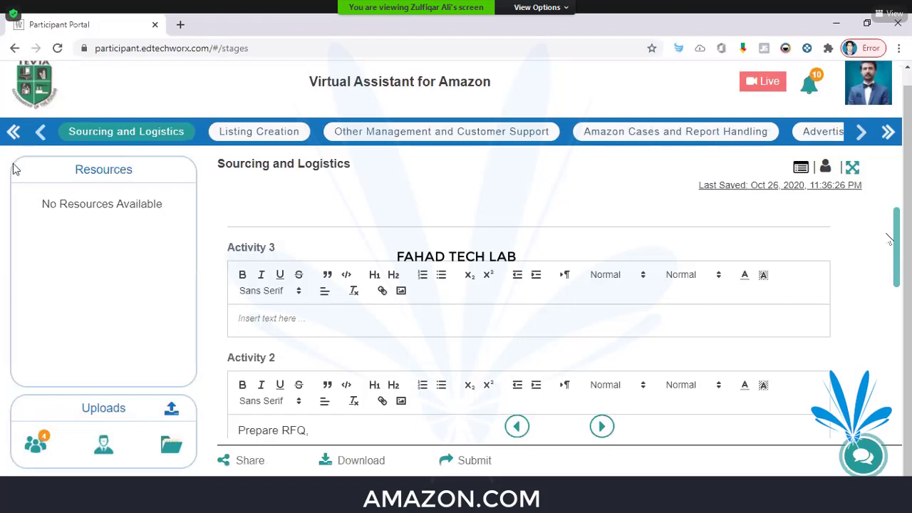
- Scroll the stage bar back to the start and open the Overview's Training Objectives
scroll(220, 191, "up", 1)
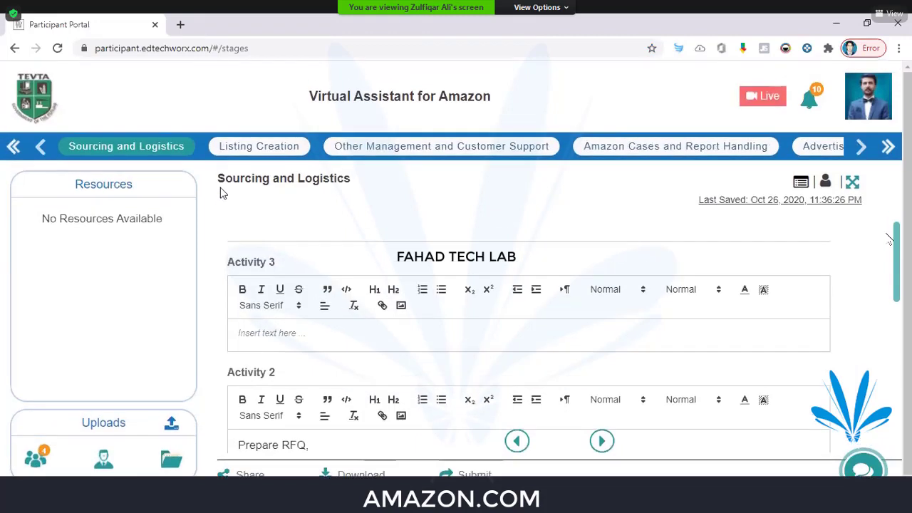
left_click(12, 147)
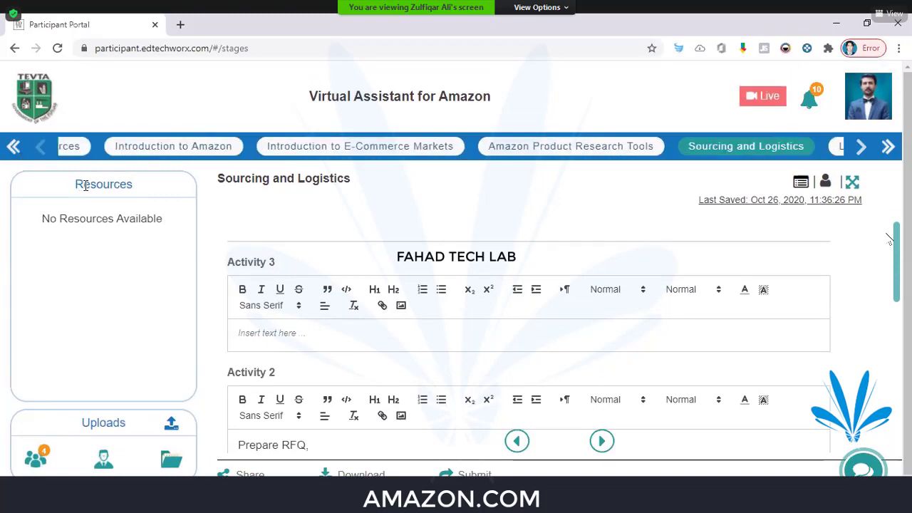
left_click(80, 150)
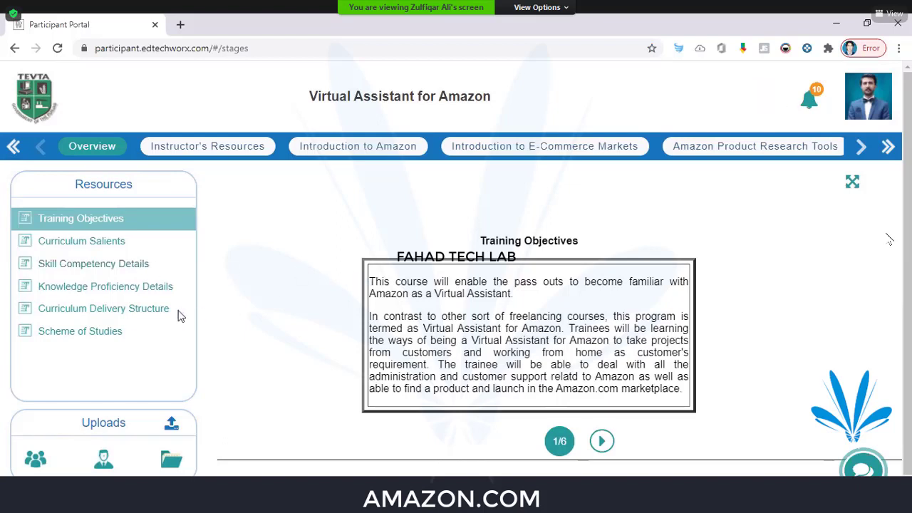
scroll(137, 316, "down", 1)
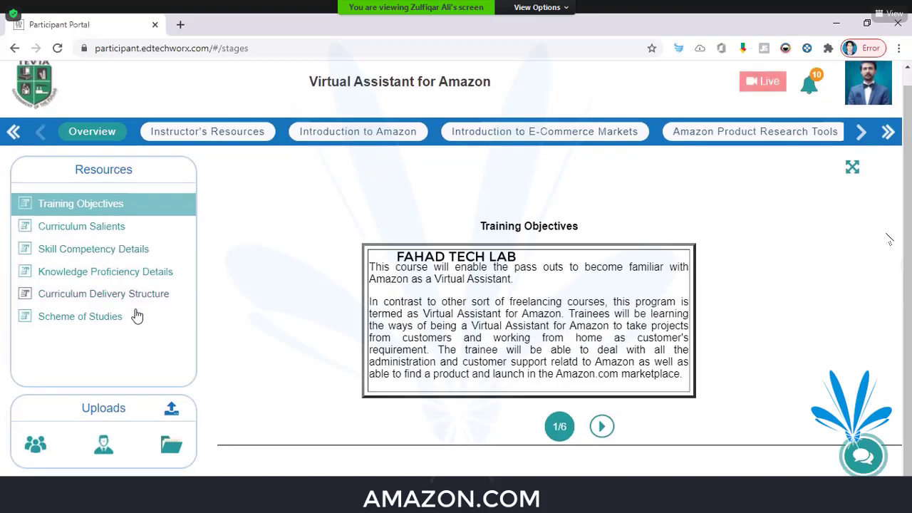
- Open Instructor's Resources, view the e-commerce introduction PDF, then advance to Tevta_Course_Outline (2/12)
left_click(187, 134)
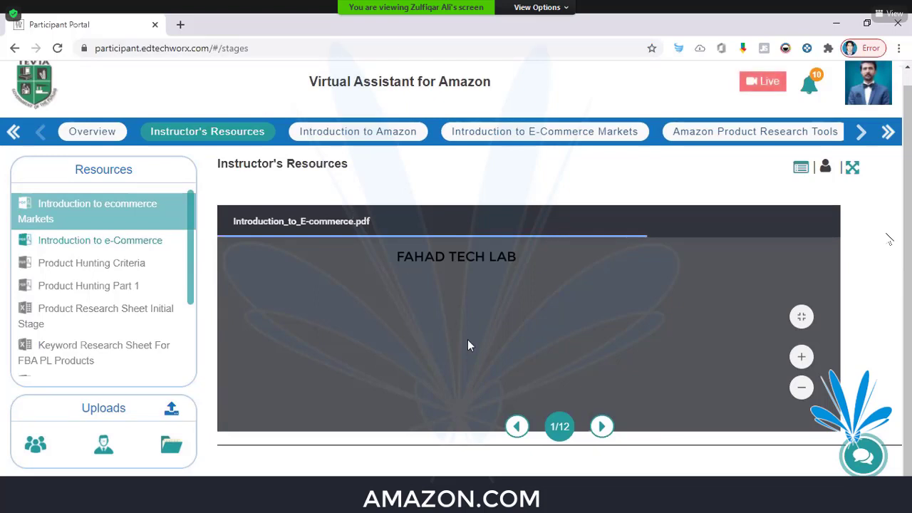
left_click(117, 246)
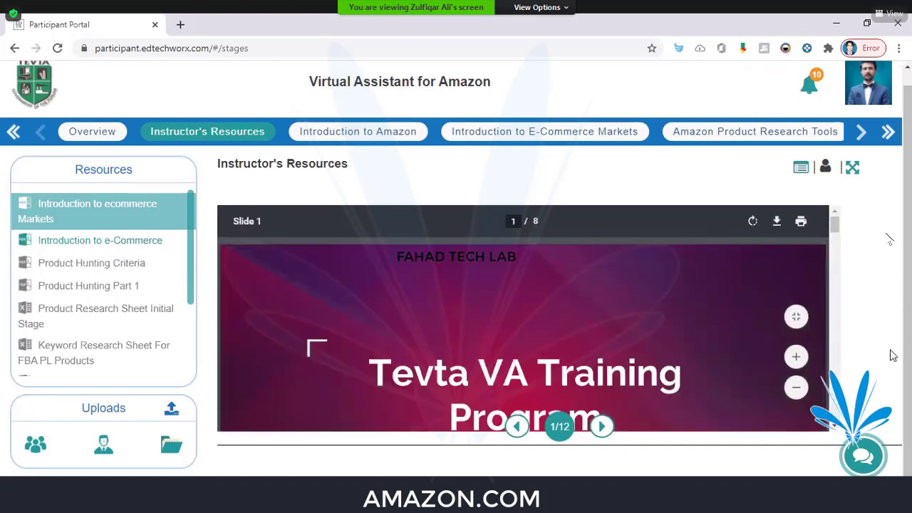
left_click(602, 426)
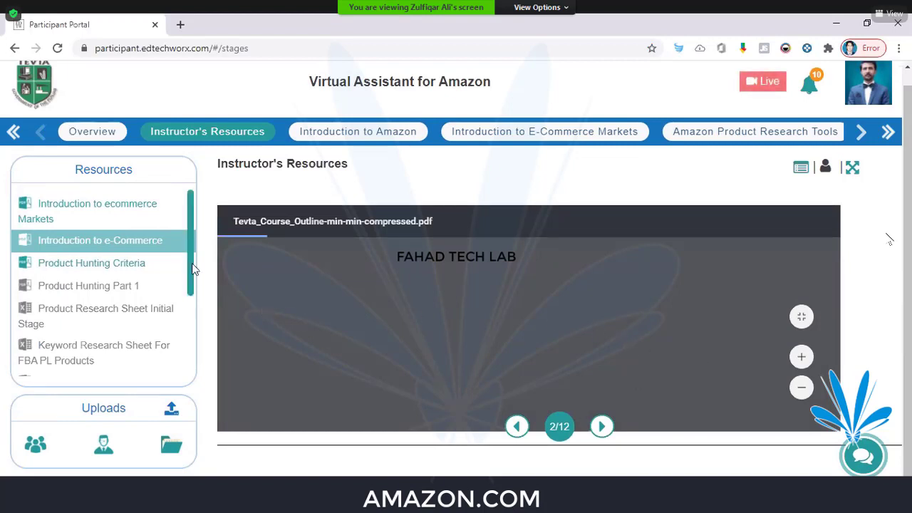
scroll(109, 239, "down", 2)
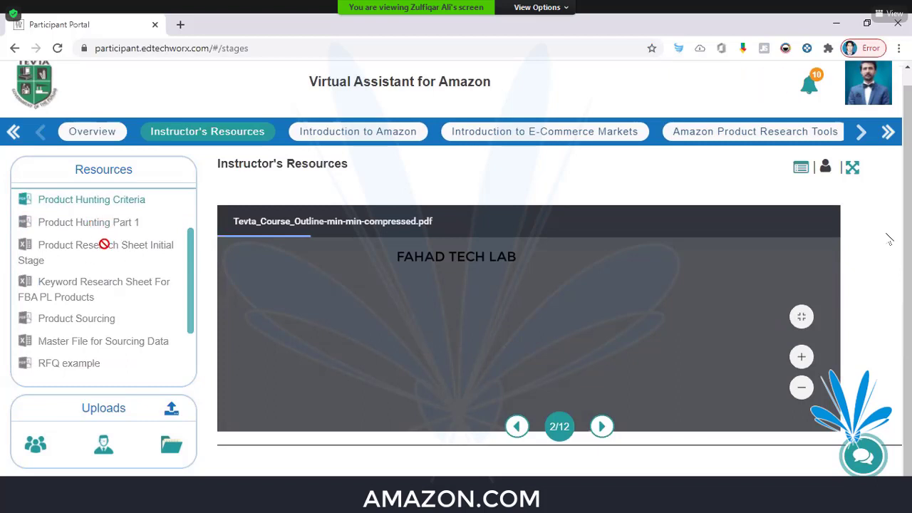
scroll(102, 268, "down", 2)
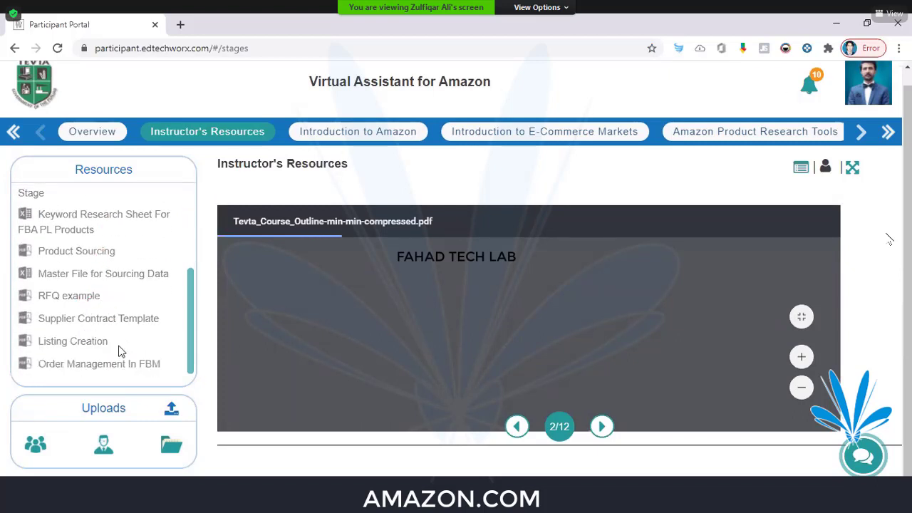
scroll(120, 348, "up", 4)
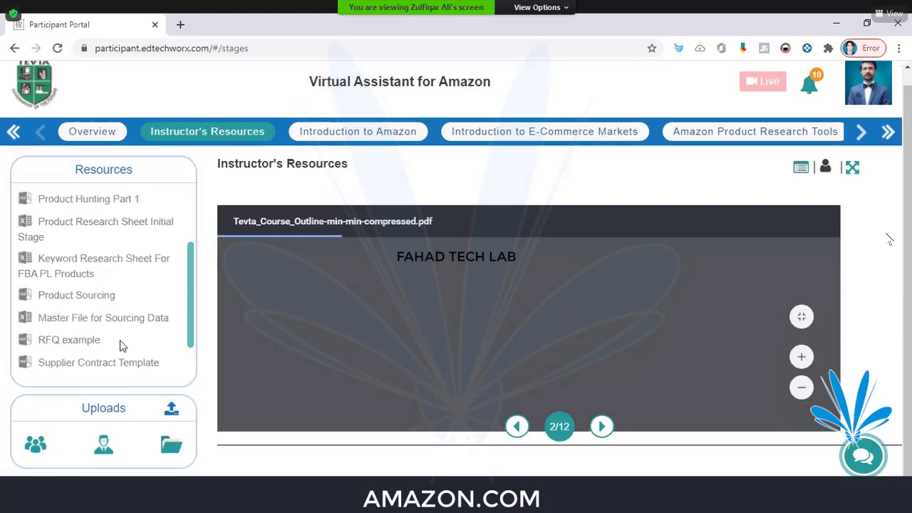
- Open Introduction to Amazon and display its Shared with Everyone list of classmate files
left_click(356, 137)
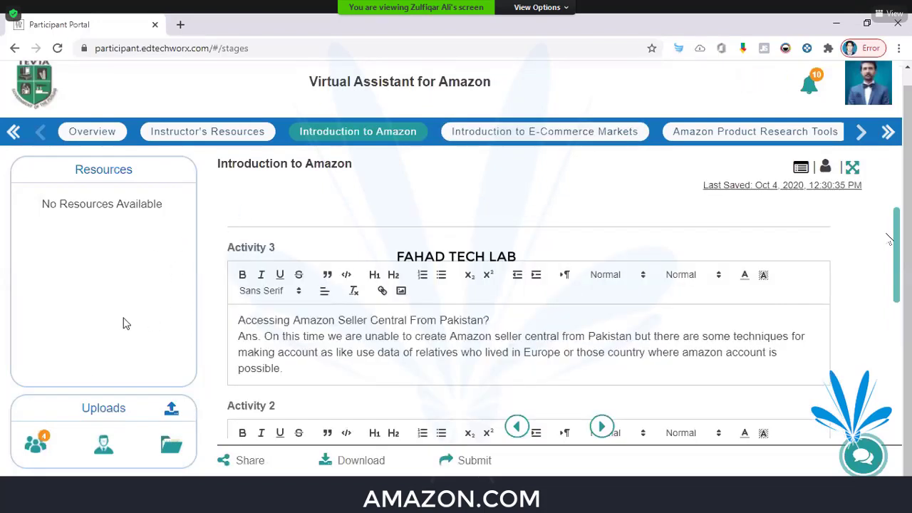
left_click(36, 444)
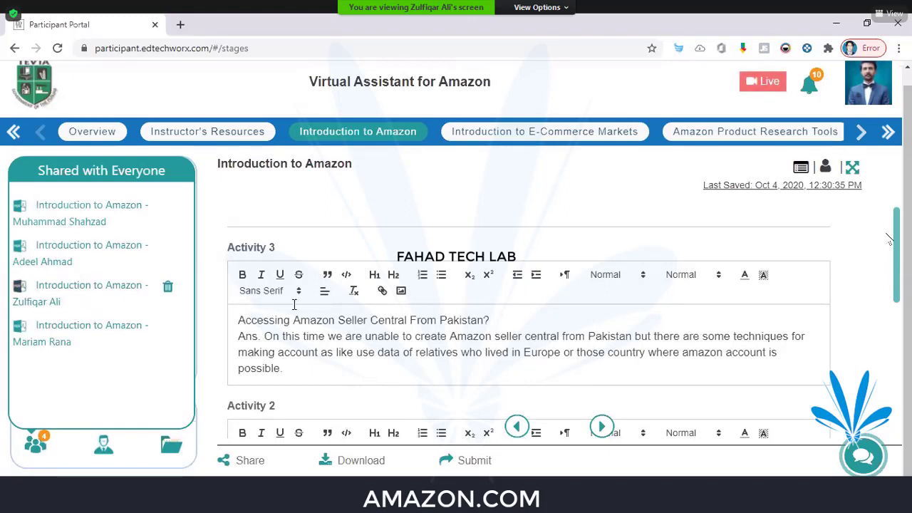
left_click(83, 444)
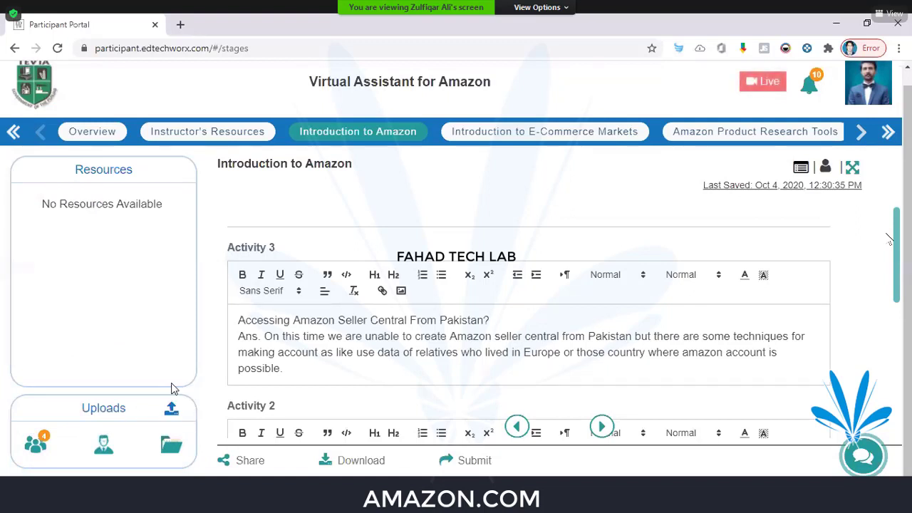
left_click(36, 443)
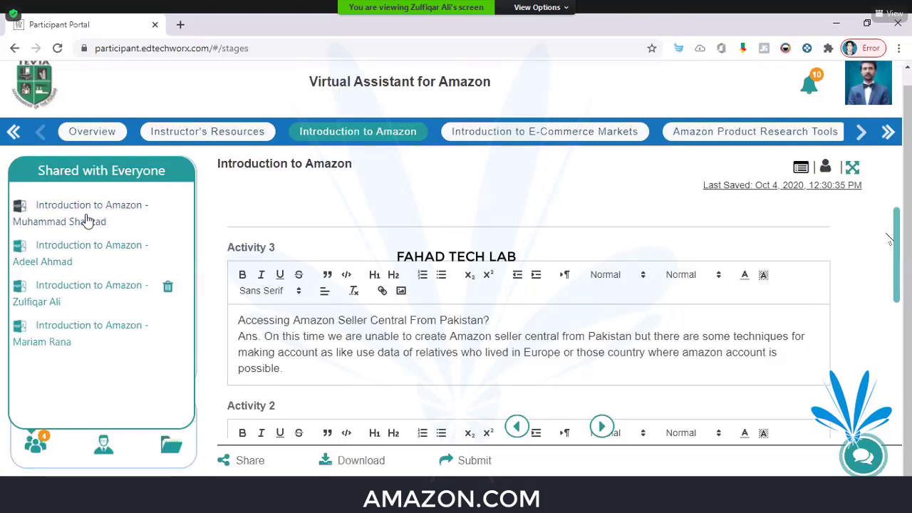
- Open the first shared participant report PDF and scroll to its Activities 1–3 questions
left_click(92, 213)
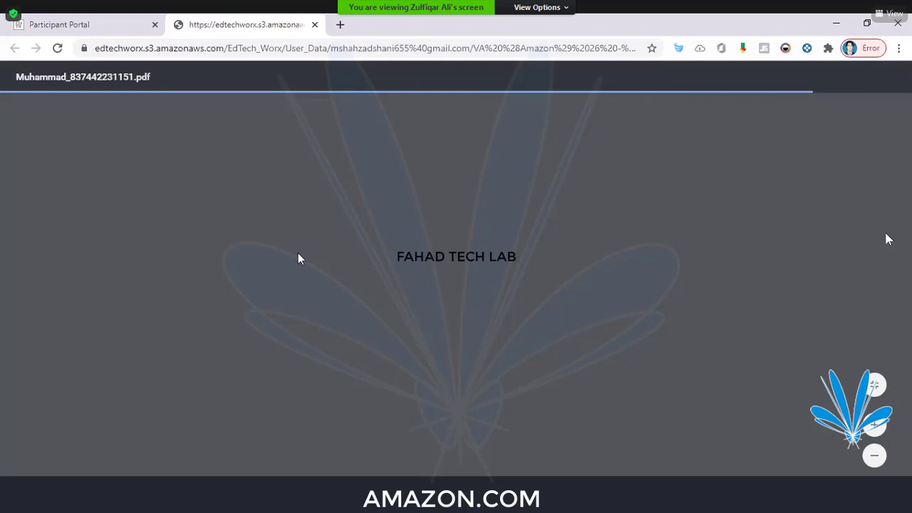
scroll(518, 301, "down", 2)
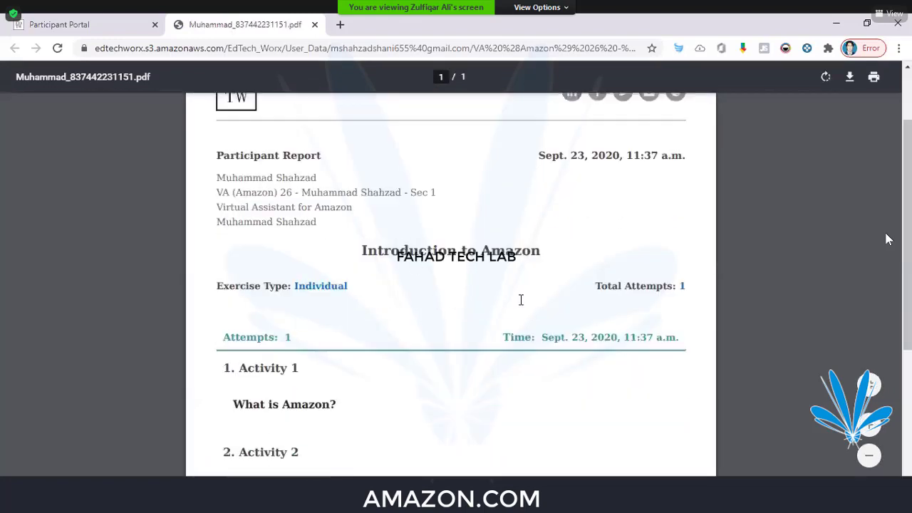
scroll(337, 277, "down", 3)
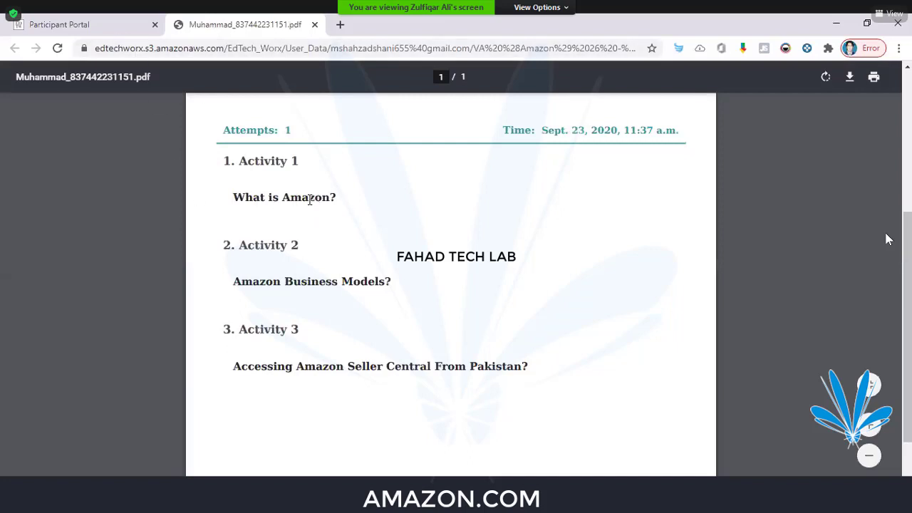
- Return to the Introduction to Amazon stage and read the Activity 1 answer about Amazon
left_click(82, 25)
scroll(271, 260, "up", 1)
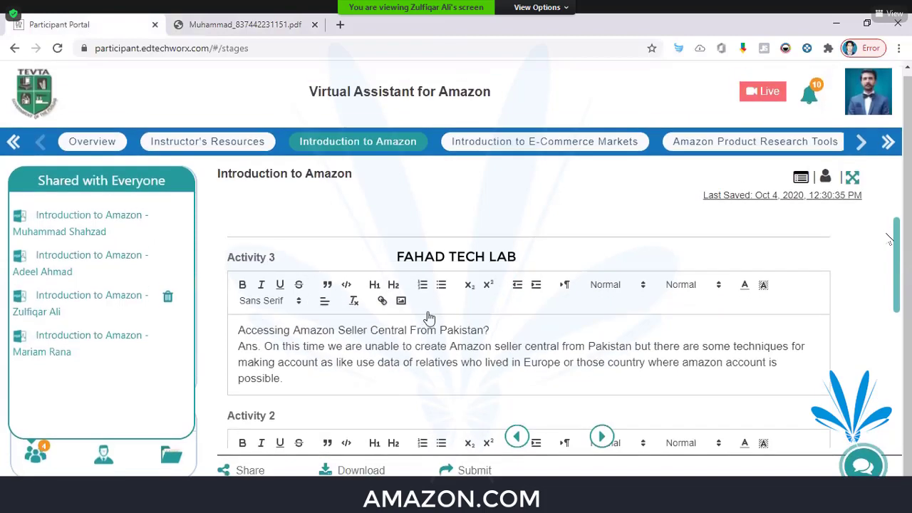
scroll(309, 317, "down", 1)
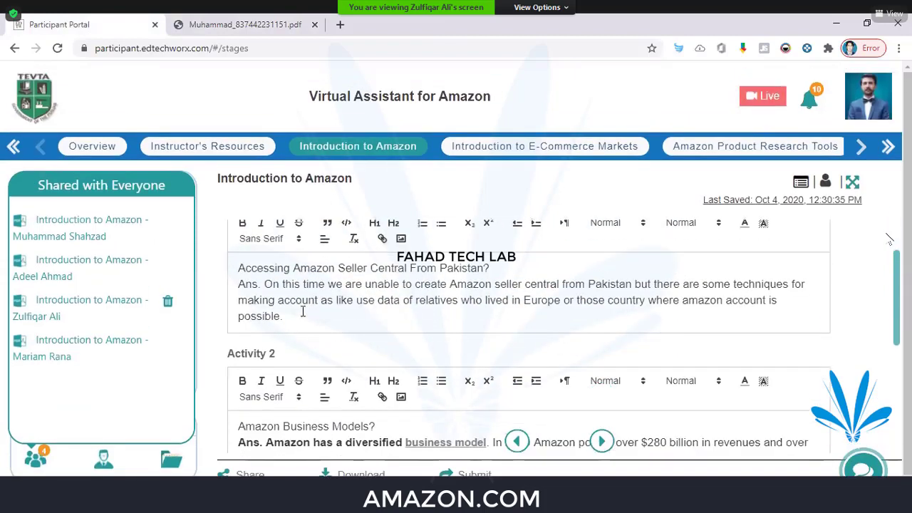
scroll(285, 307, "up", 1)
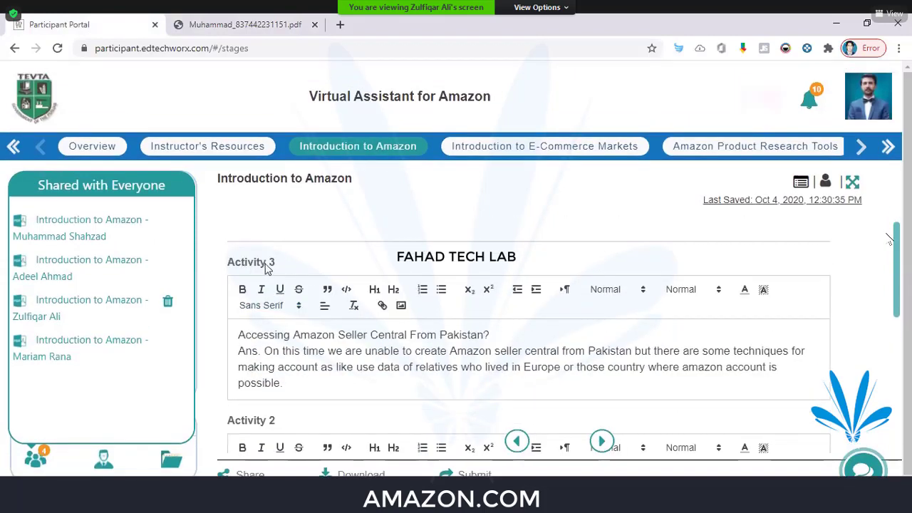
scroll(265, 267, "down", 1)
scroll(267, 268, "down", 1)
scroll(271, 269, "down", 2)
scroll(275, 270, "down", 1)
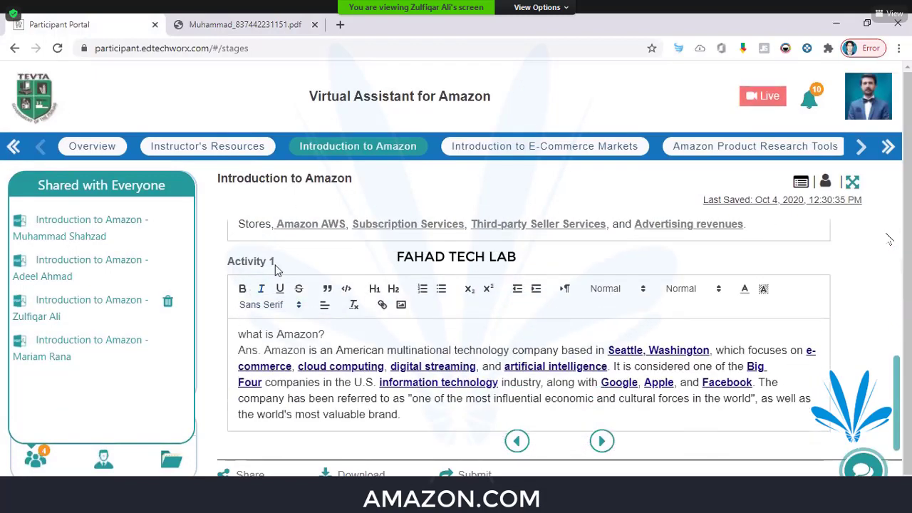
scroll(310, 354, "down", 1)
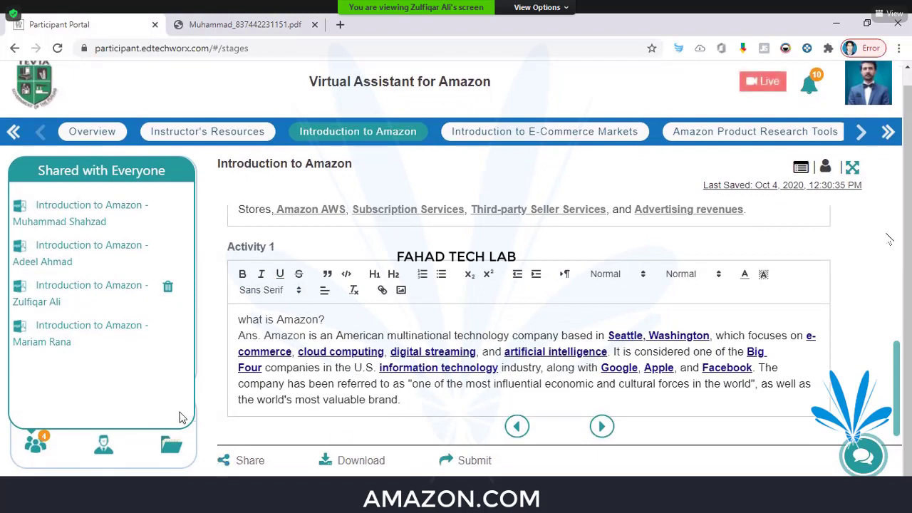
- Browse My files and the files shared with everyone, then return the panel to resources
left_click(173, 449)
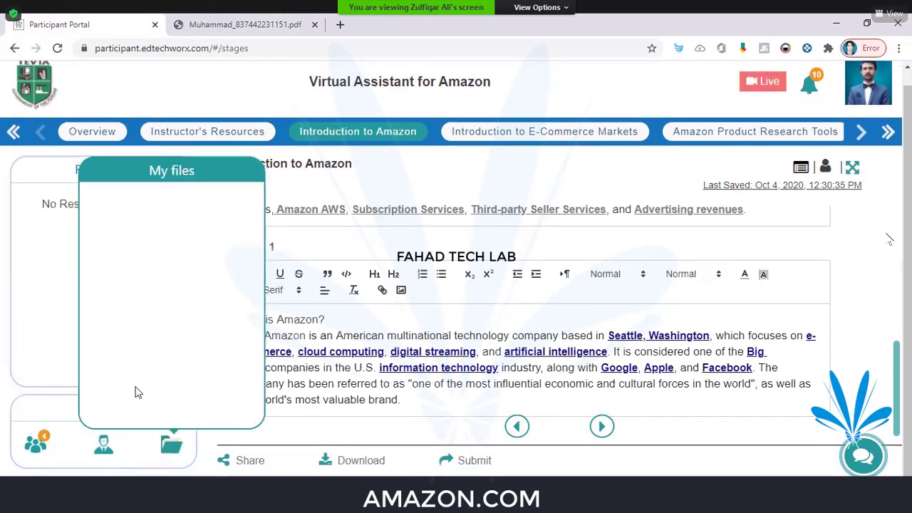
left_click(47, 452)
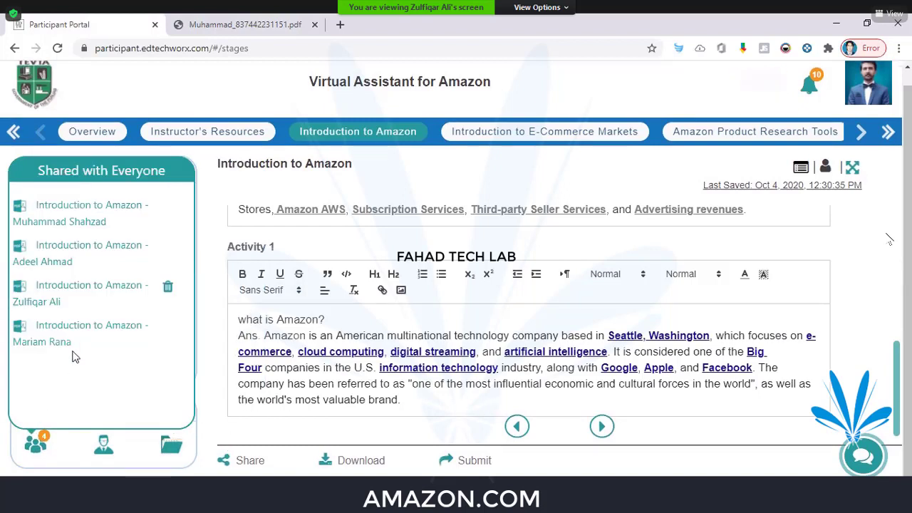
left_click(171, 453)
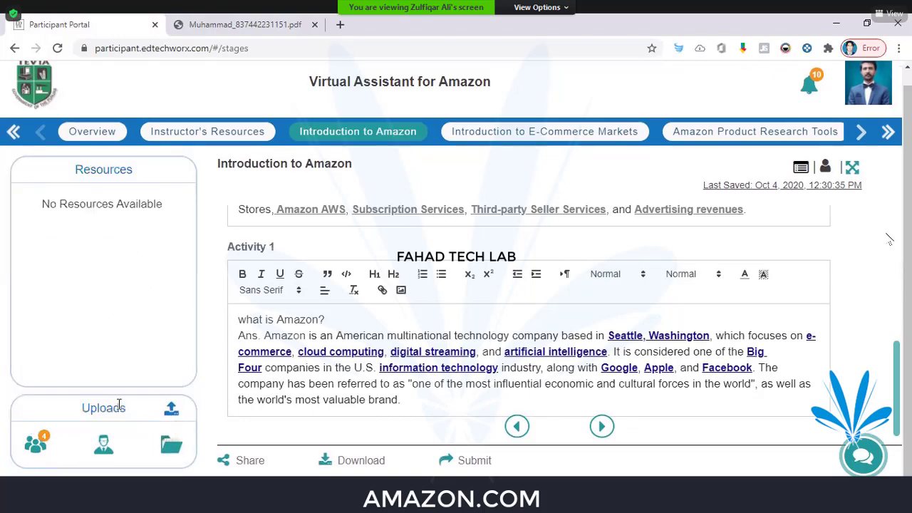
- Open and cancel the Upload form, view the Share options, and reopen Shared with Everyone
left_click(171, 408)
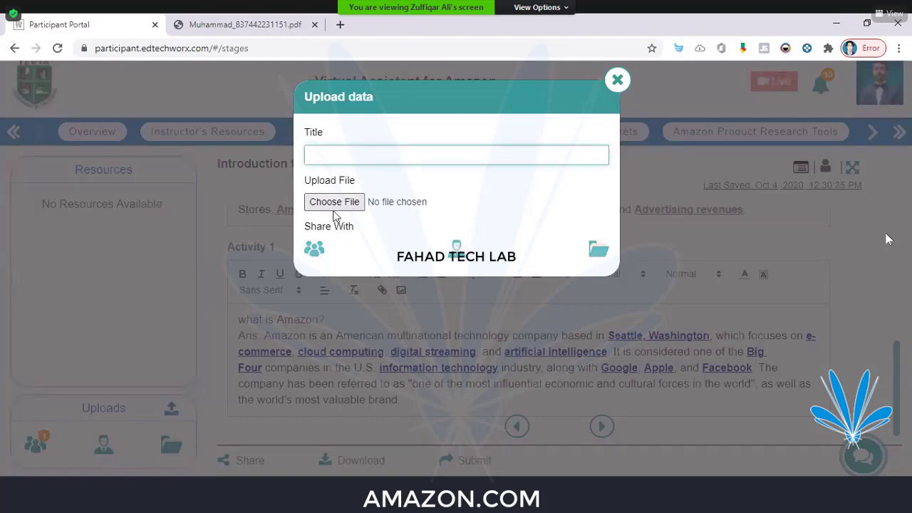
left_click(164, 267)
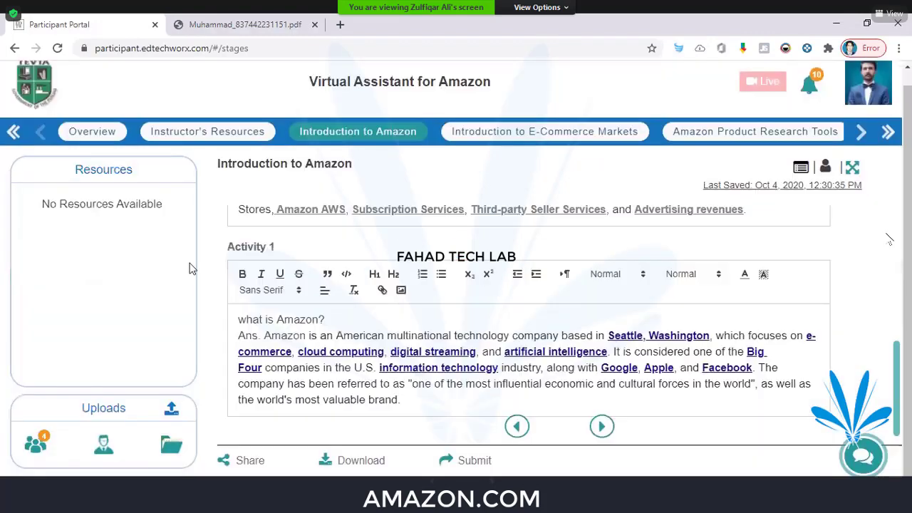
left_click(242, 461)
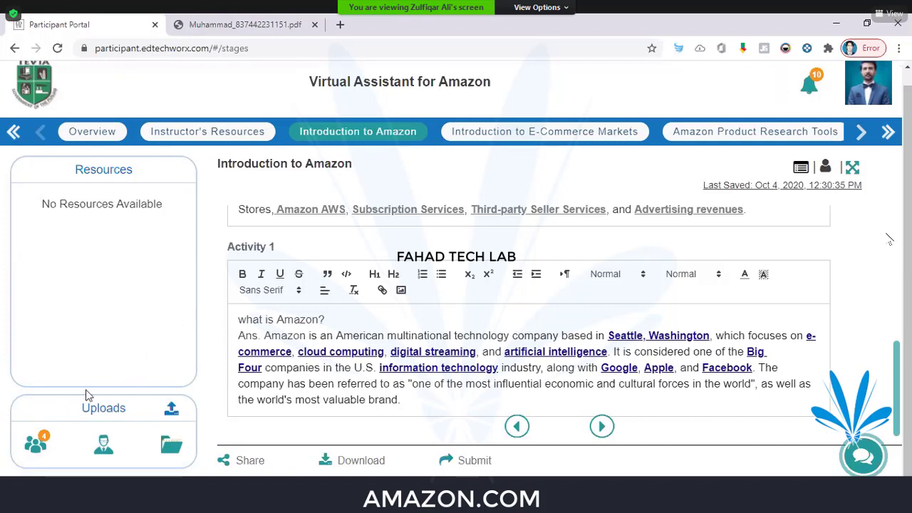
left_click(39, 446)
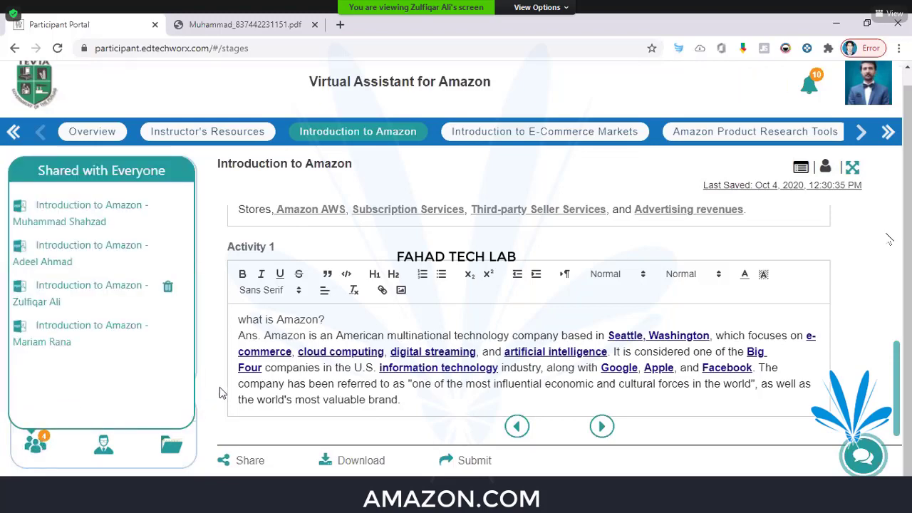
- Switch to the Introduction to E-Commerce Markets stage and view classmates' shared files
left_click(398, 304)
key("ctrl+a")
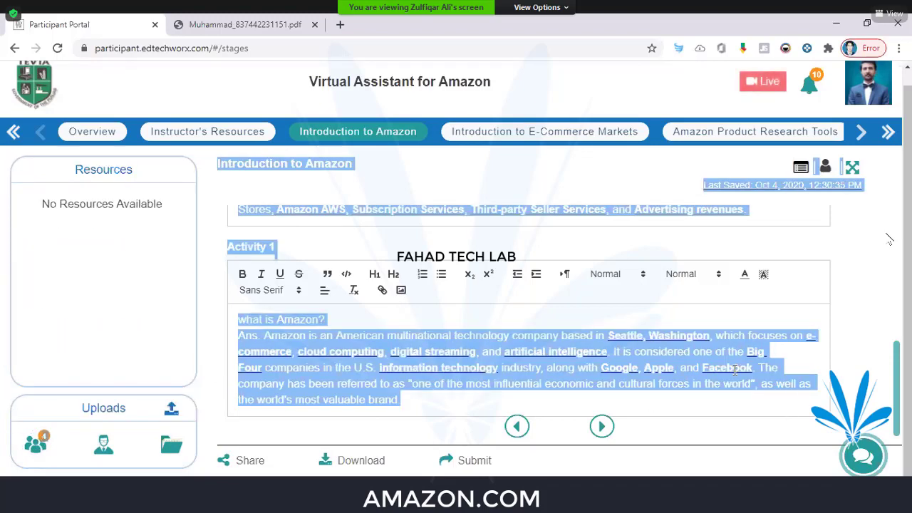
left_click(531, 132)
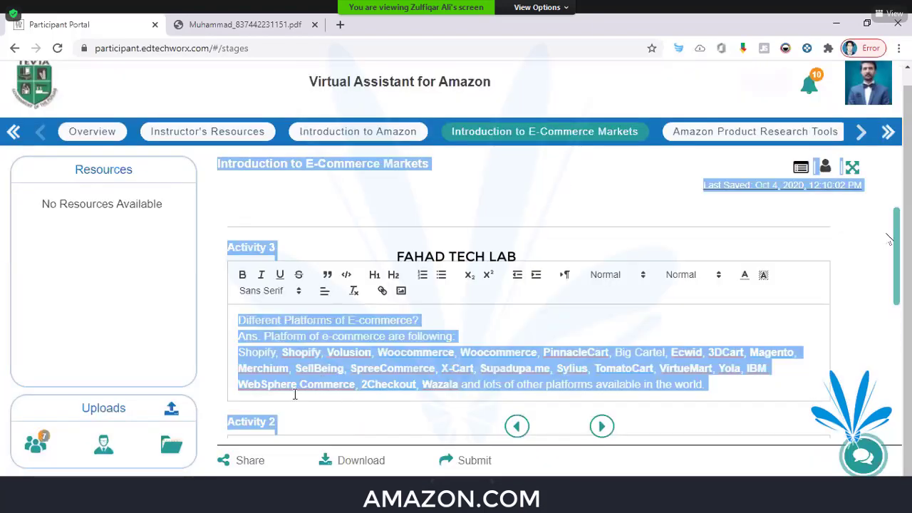
left_click(35, 443)
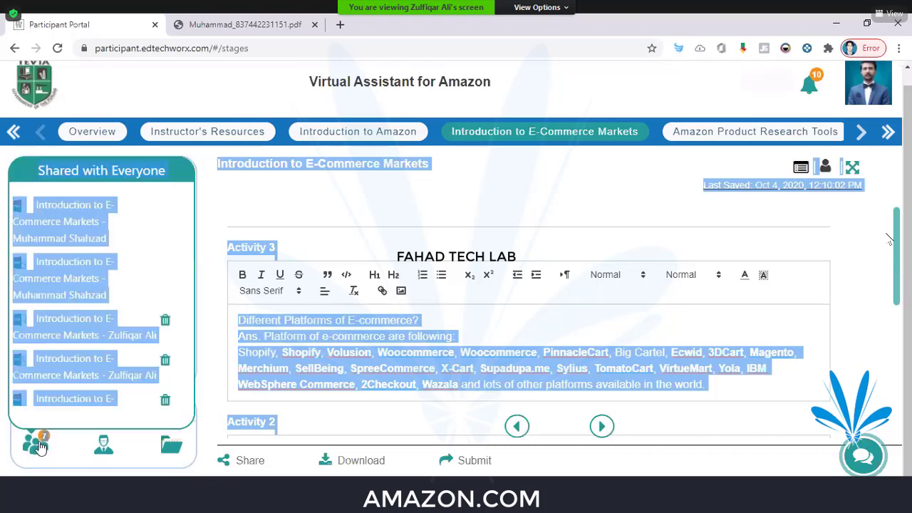
left_click(176, 234)
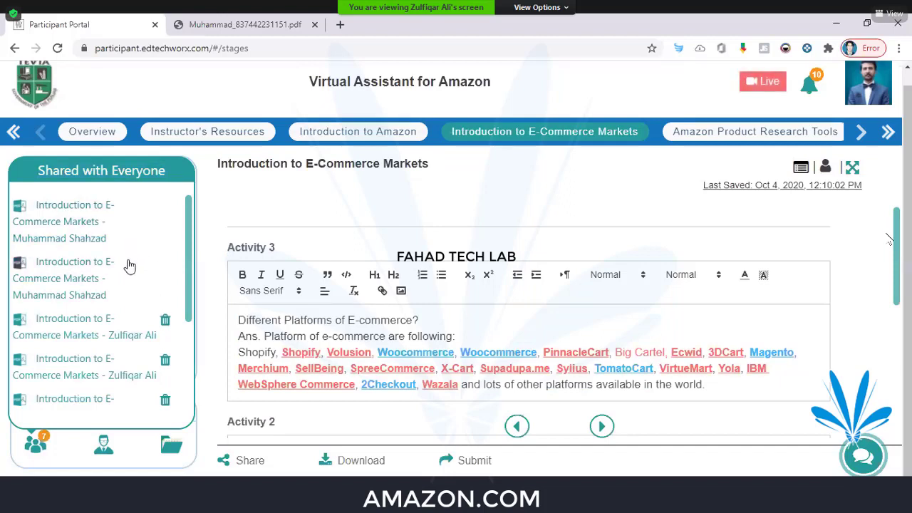
- Close the shared report PDF and open the Amazon Product Research Tools stage
scroll(130, 266, "down", 1)
scroll(118, 264, "down", 2)
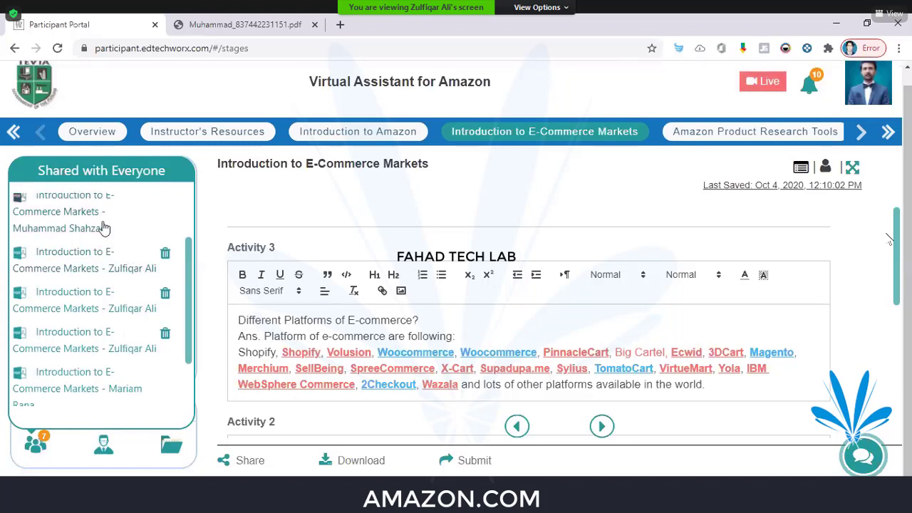
scroll(120, 299, "down", 3)
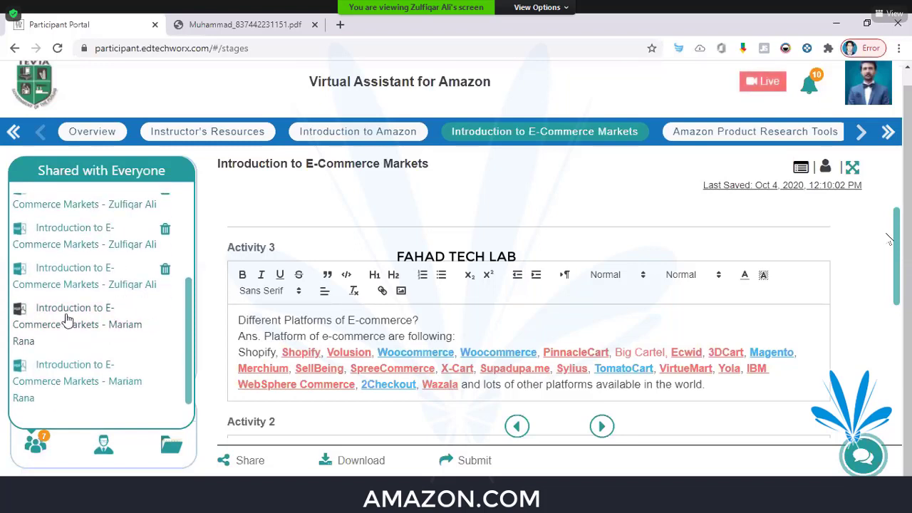
scroll(105, 258, "up", 5)
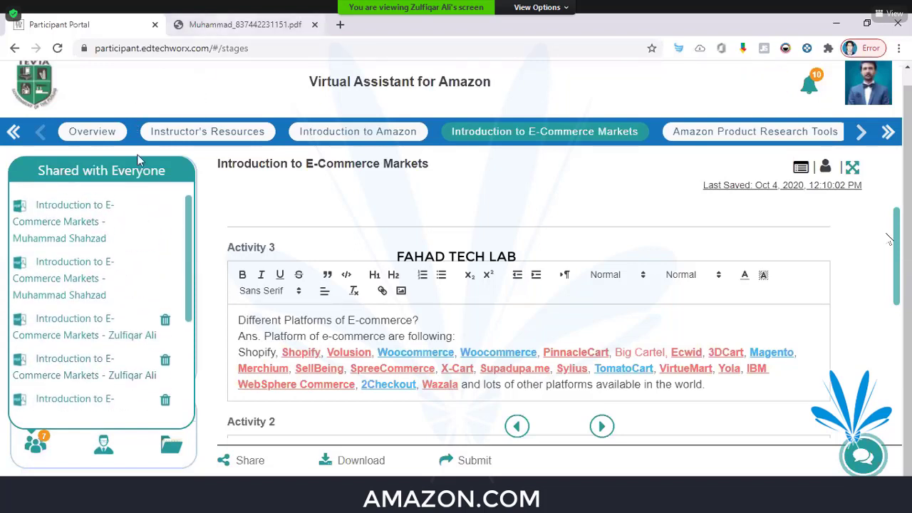
left_click(314, 24)
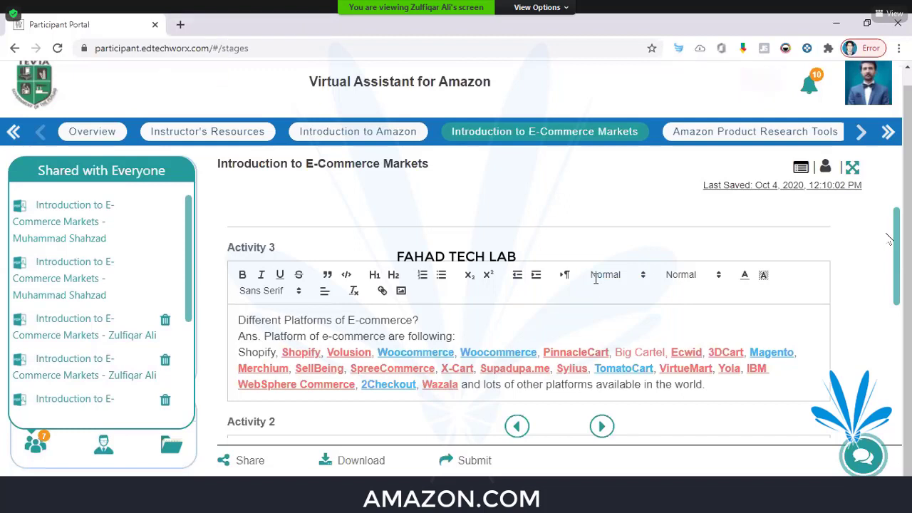
left_click(755, 132)
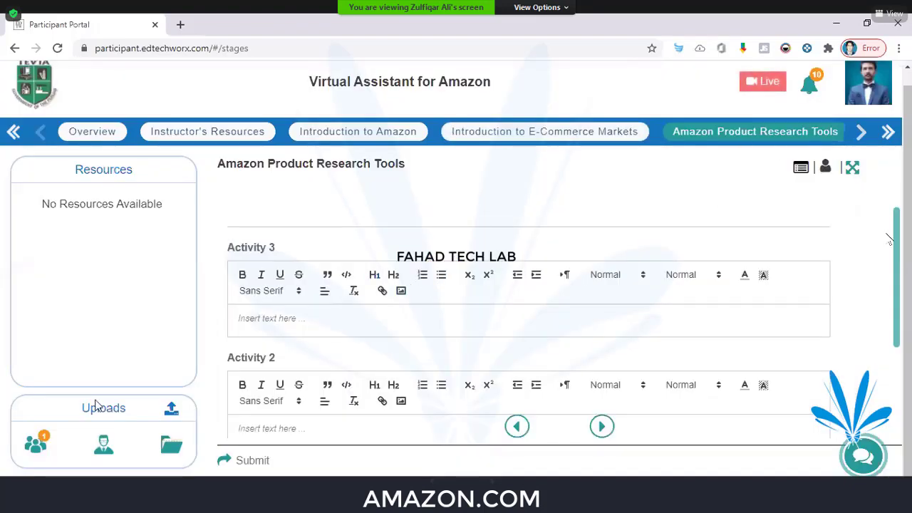
- Check Amazon Product Research Tools shared files, then open Sourcing and Logistics showing Activity 2 'Prepare RFQ,'
left_click(36, 443)
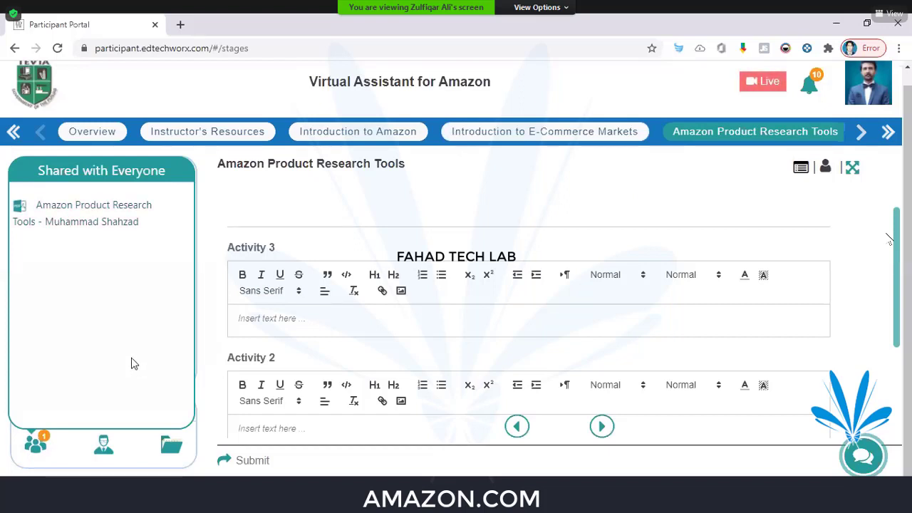
left_click(861, 134)
left_click(862, 134)
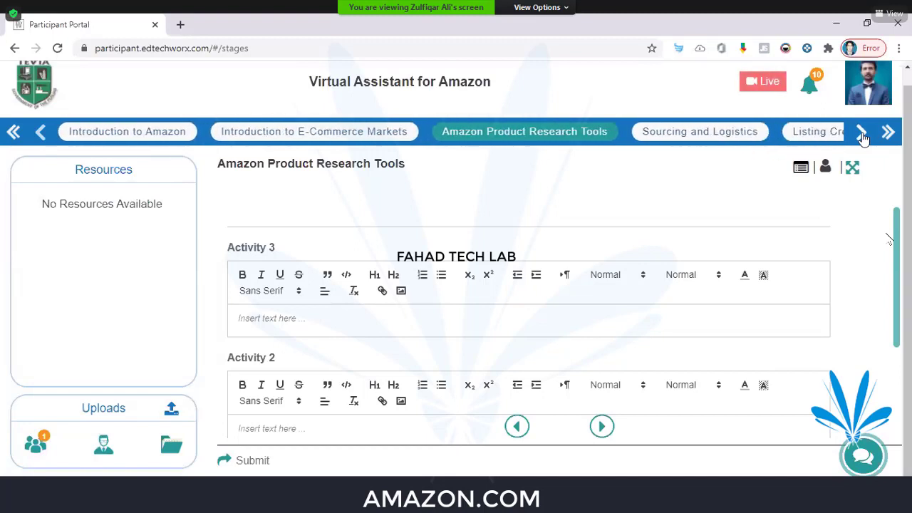
left_click(862, 135)
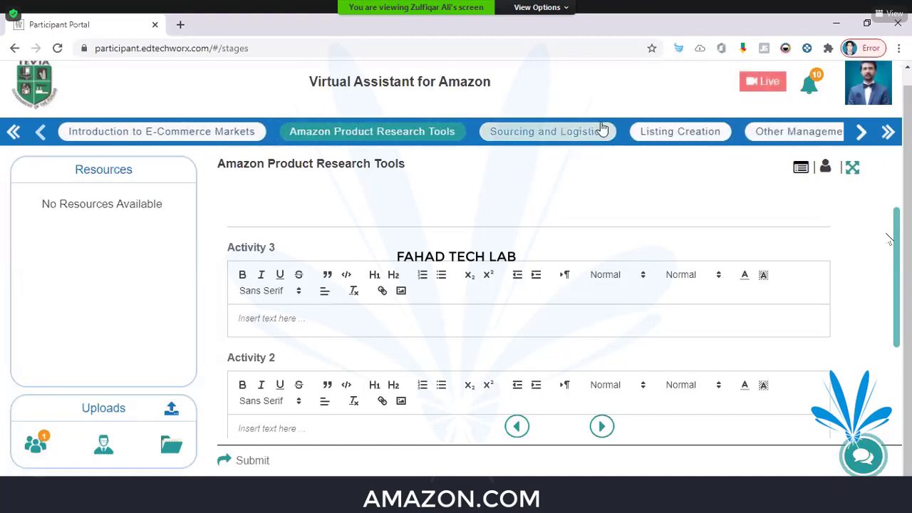
left_click(557, 134)
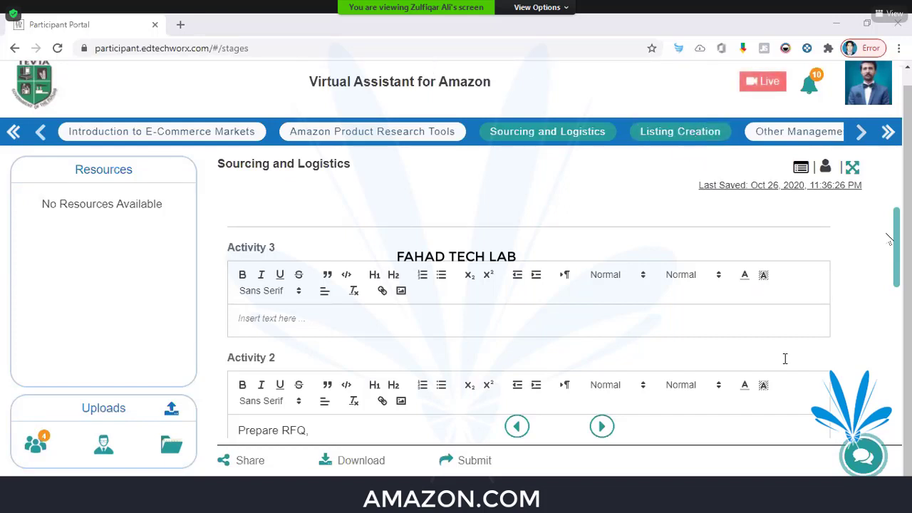
scroll(840, 375, "up", 1)
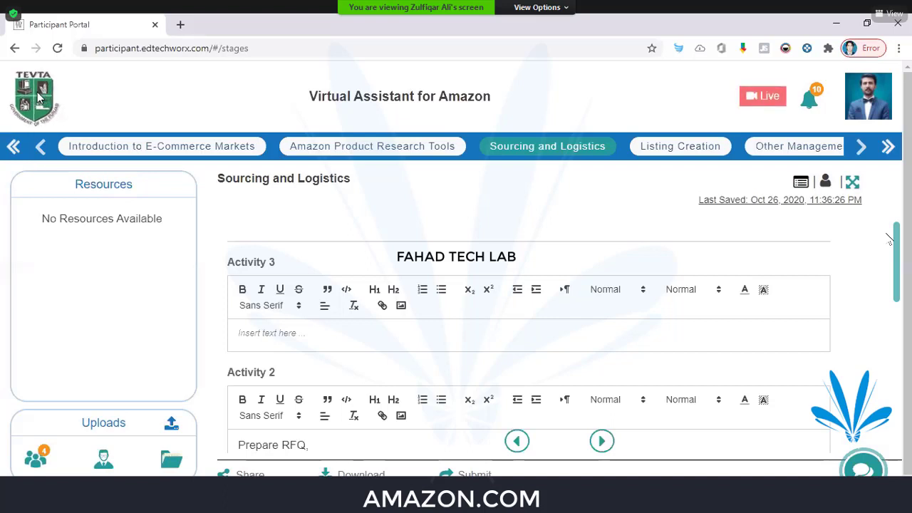
- Open the VA (Amazon) 26 course's attendance record details
left_click(52, 108)
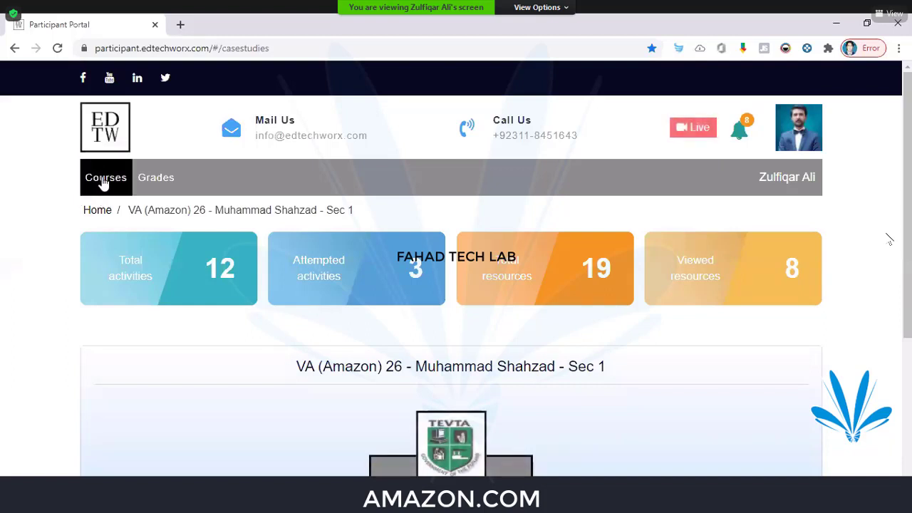
left_click(101, 184)
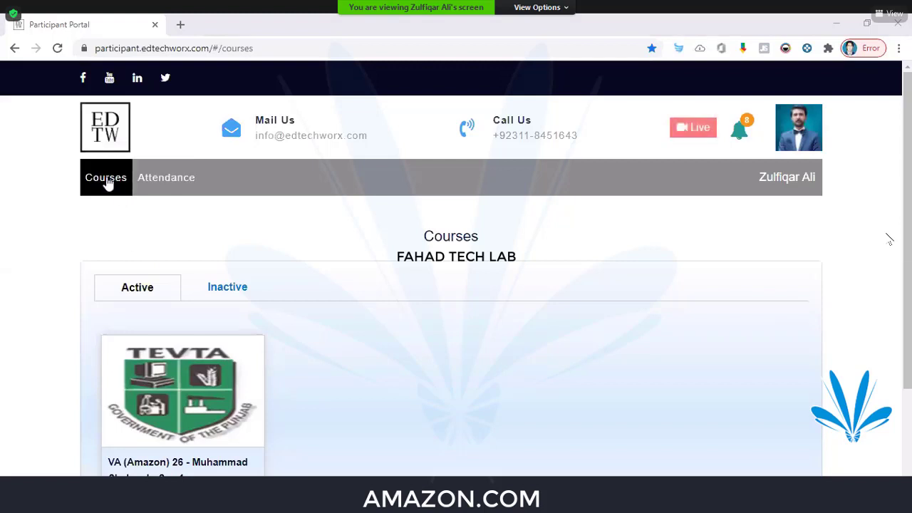
left_click(170, 185)
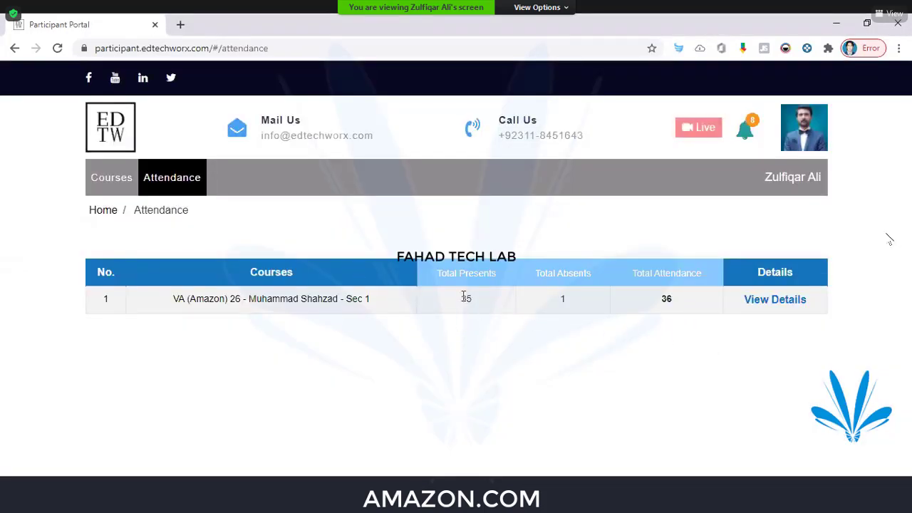
left_click(779, 305)
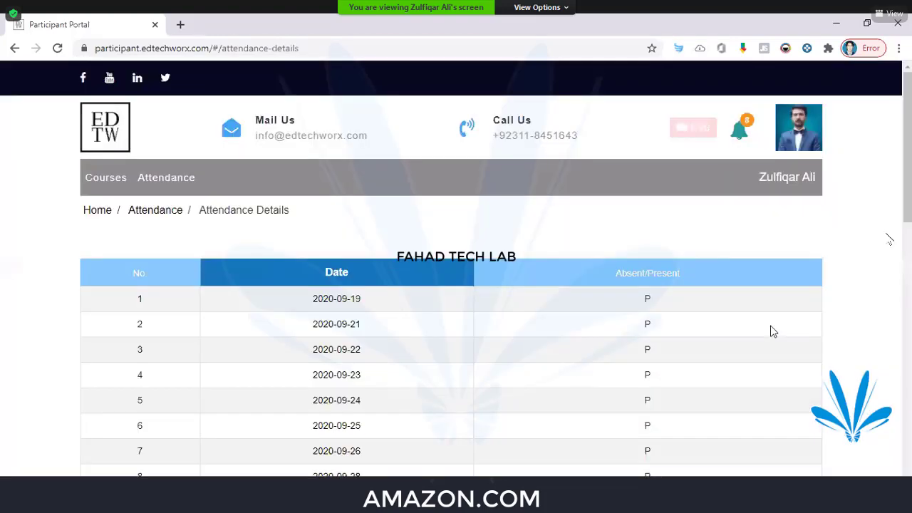
- Scroll through the day-by-day attendance table, then return to the Courses page
scroll(780, 315, "down", 2)
scroll(780, 308, "down", 2)
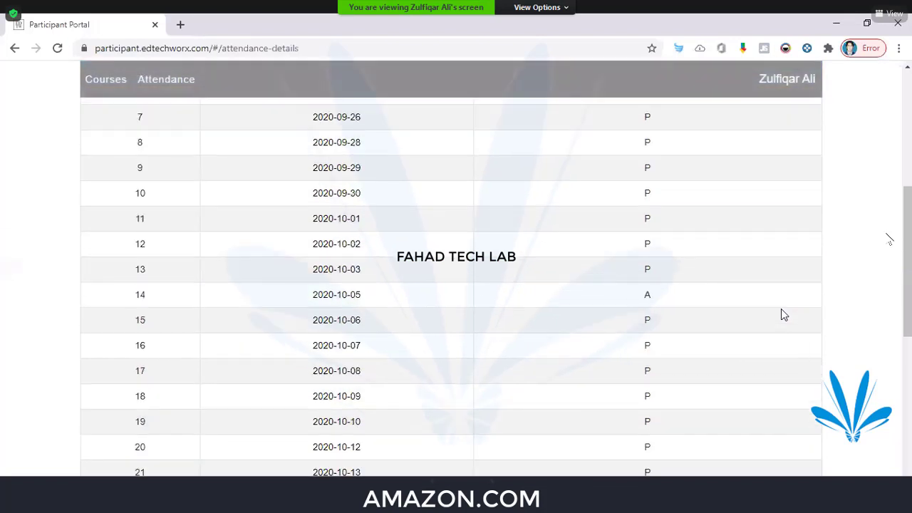
scroll(781, 308, "down", 1)
scroll(782, 312, "down", 5)
scroll(782, 312, "down", 2)
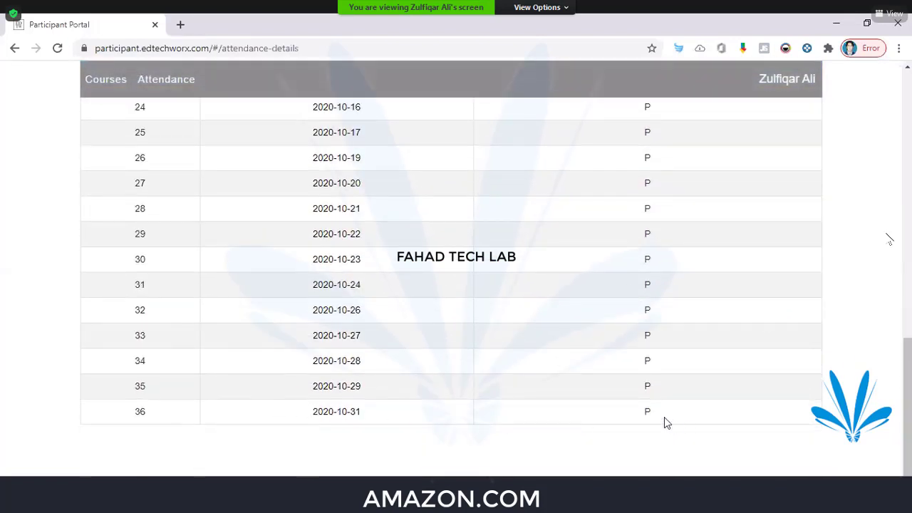
scroll(651, 392, "up", 5)
scroll(649, 382, "up", 1)
scroll(647, 378, "up", 3)
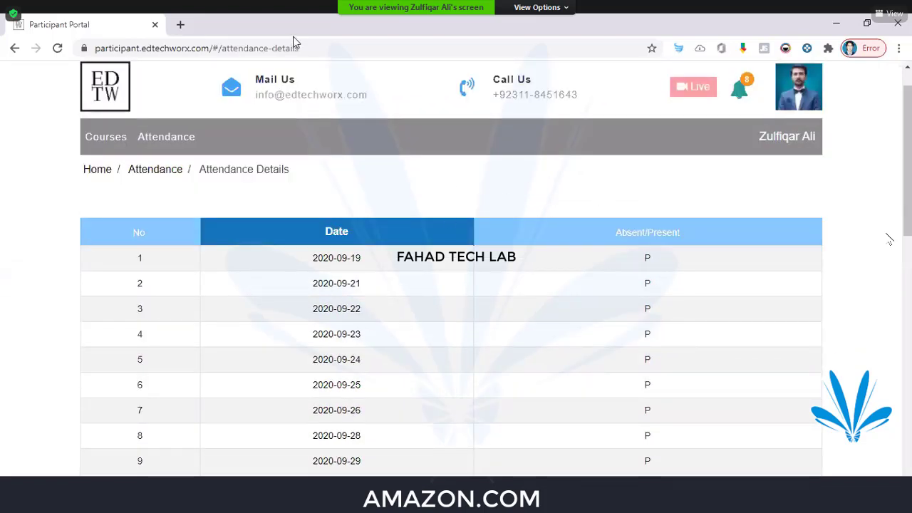
left_click(105, 136)
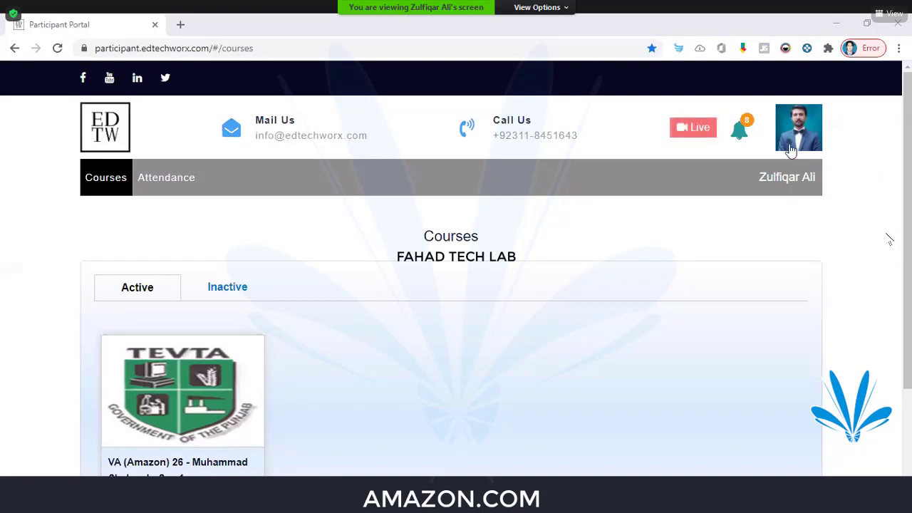
- Read through the Notifications dropdown's classmate messages and shared activities, then close it
left_click(741, 132)
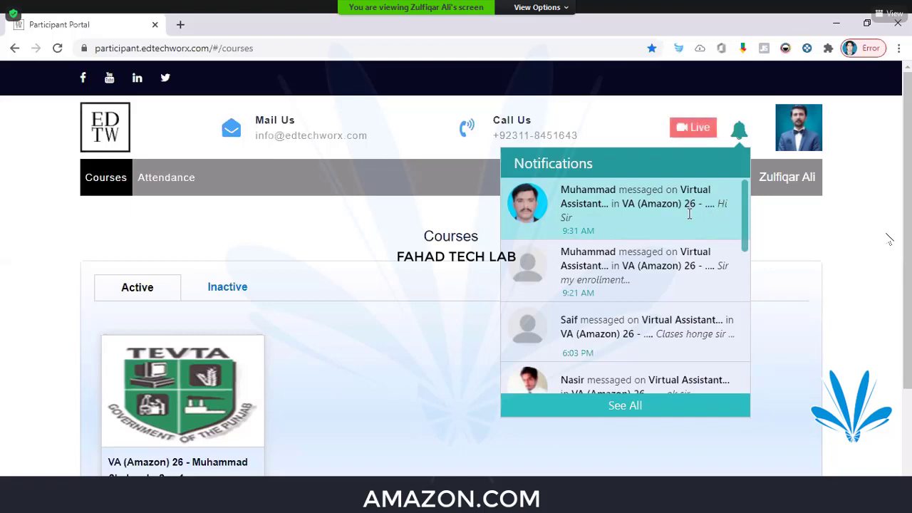
scroll(688, 228, "down", 1)
scroll(661, 212, "up", 1)
scroll(662, 242, "down", 1)
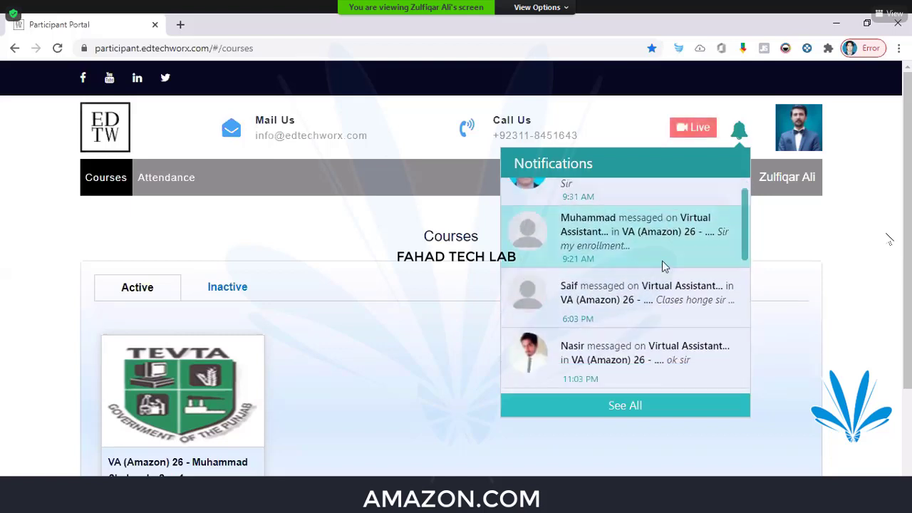
scroll(662, 269, "down", 2)
scroll(662, 269, "down", 1)
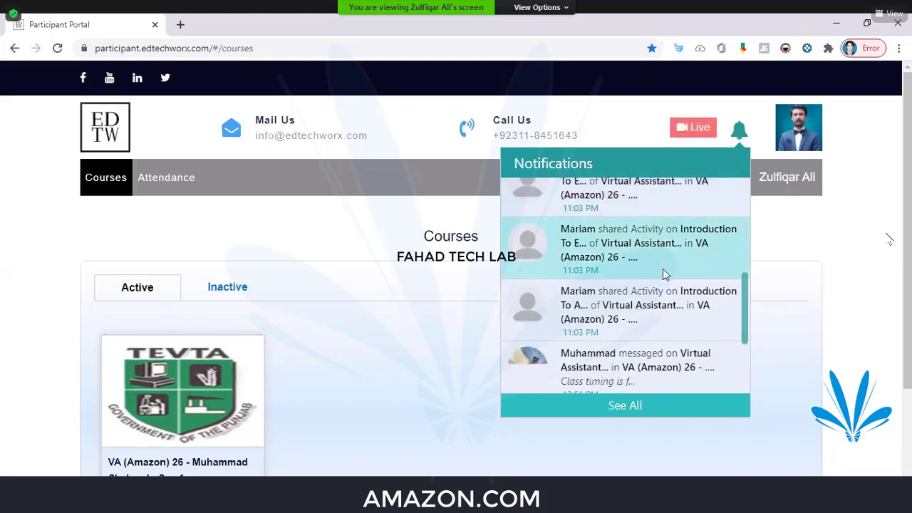
scroll(662, 270, "down", 2)
left_click(869, 236)
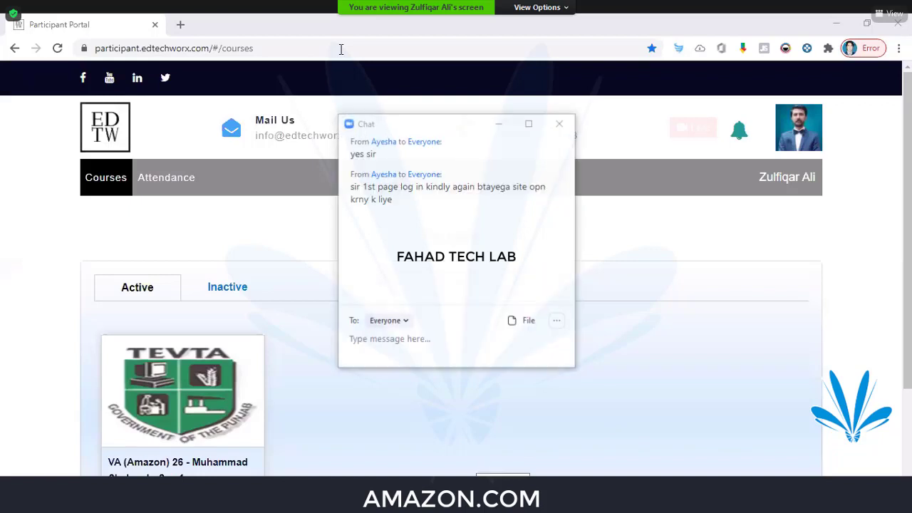
- Dismiss the Zoom meeting chat, select the sign-in page address, and return to the Participant Portal
key("alt+h")
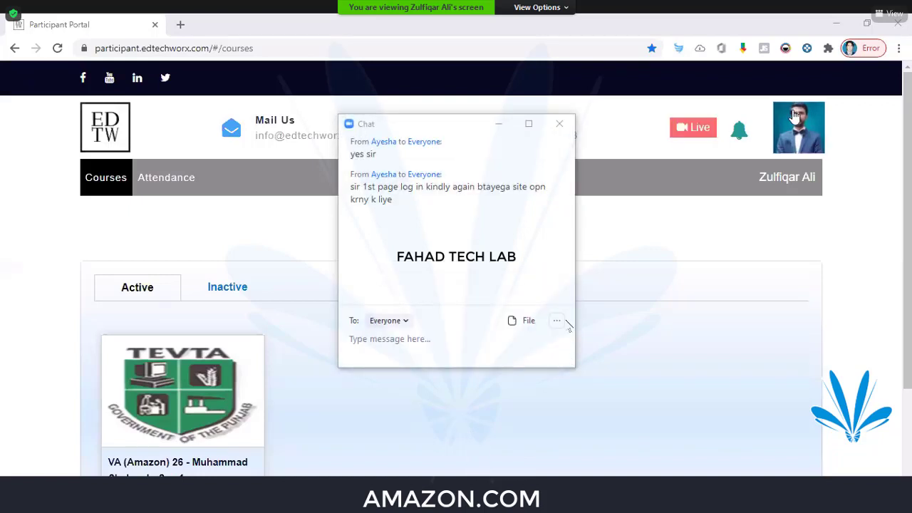
left_click(560, 123)
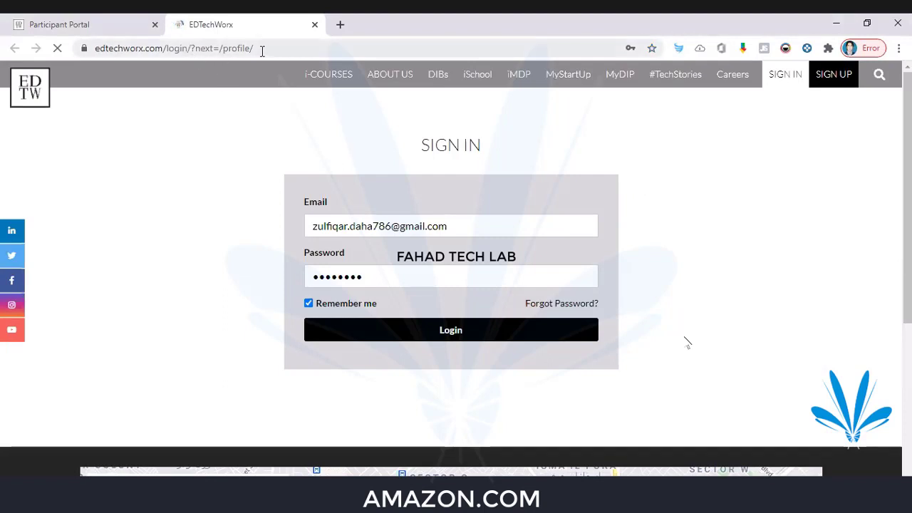
left_click_drag(262, 51, 98, 45)
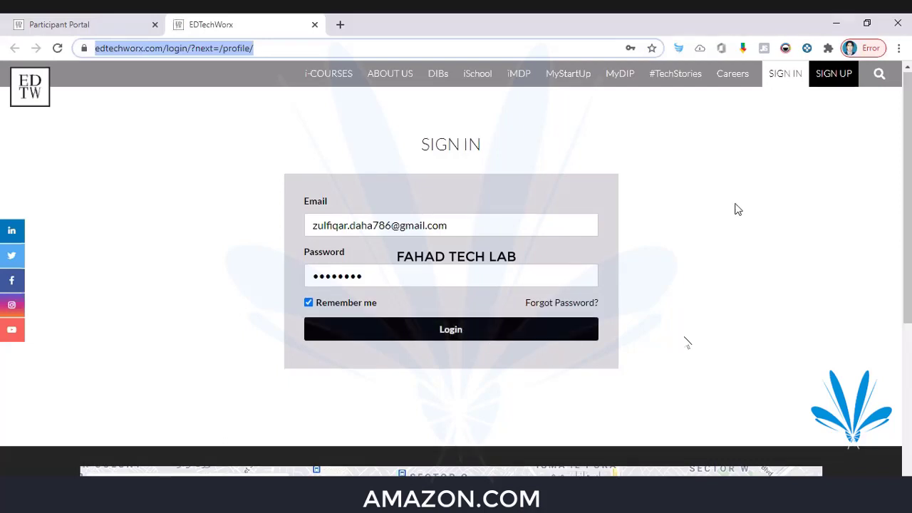
left_click(71, 21)
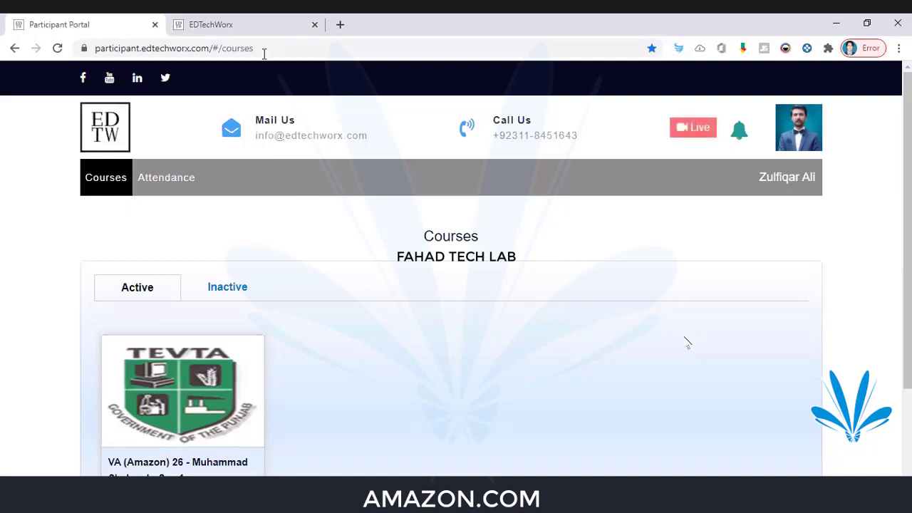
- Close the sign-in tab and open the EdTechWorx profile page in a new tab
left_click(315, 24)
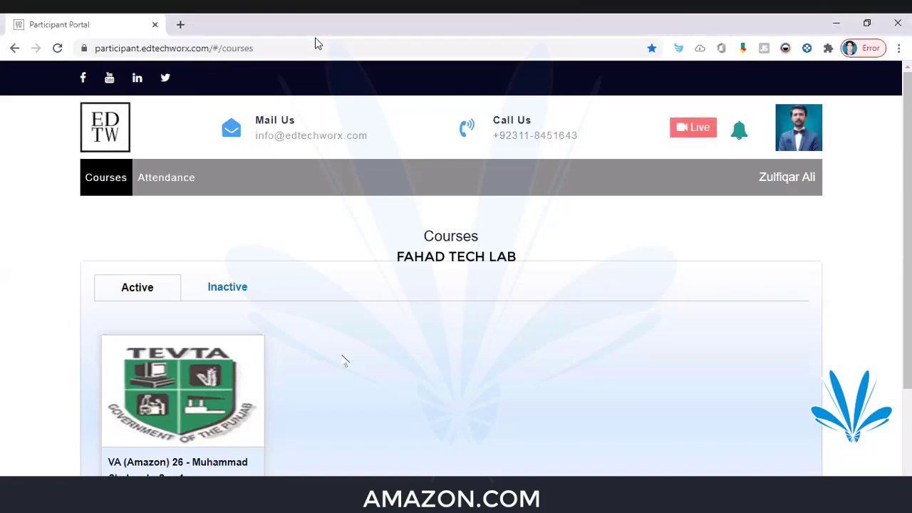
left_click(196, 48)
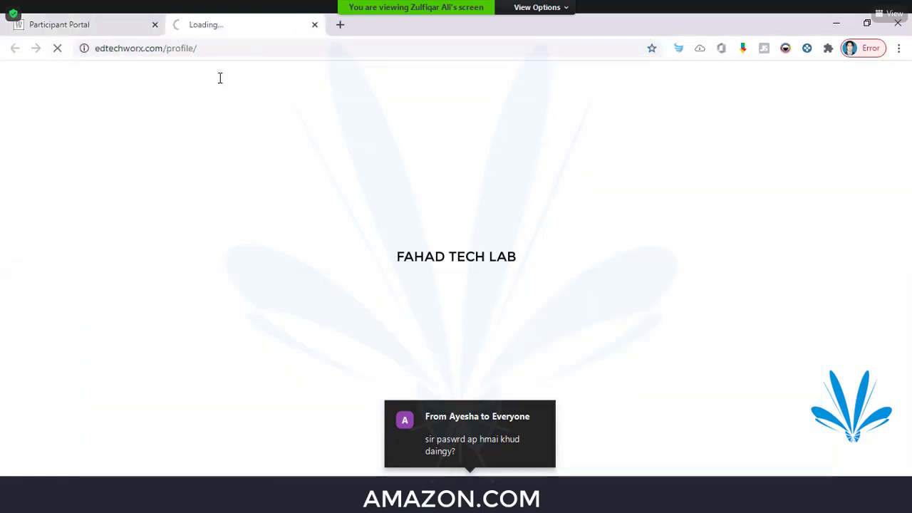
left_click(466, 463)
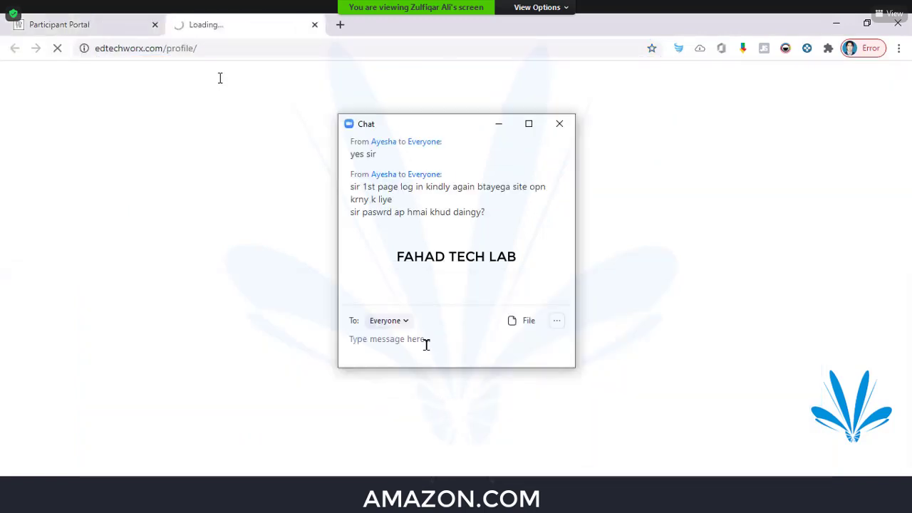
- Send the reply 'mail ay ga' in the Zoom meeting chat and minimize the chat window
type("mail ay g")
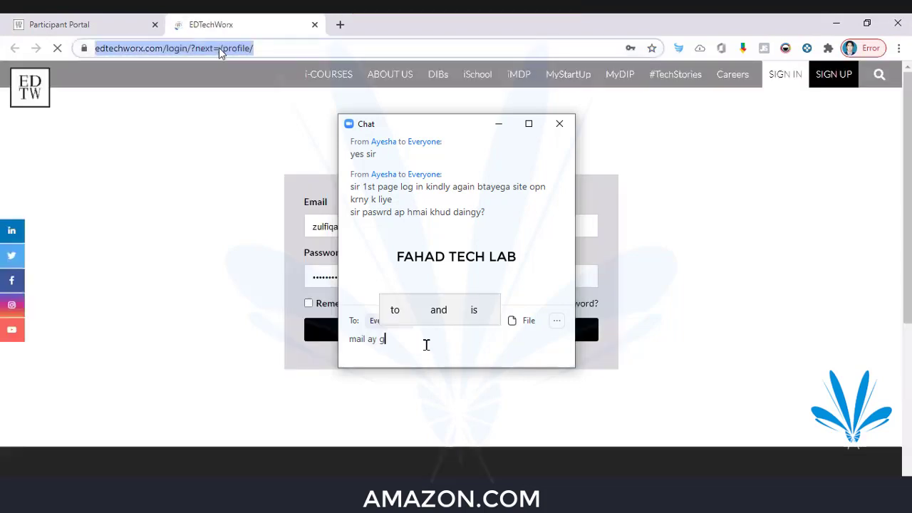
type("a")
key("Return")
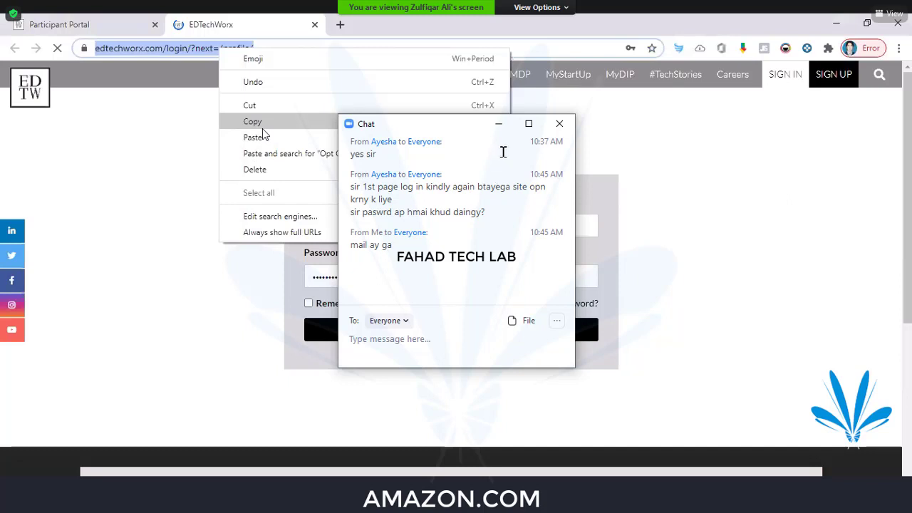
left_click(507, 126)
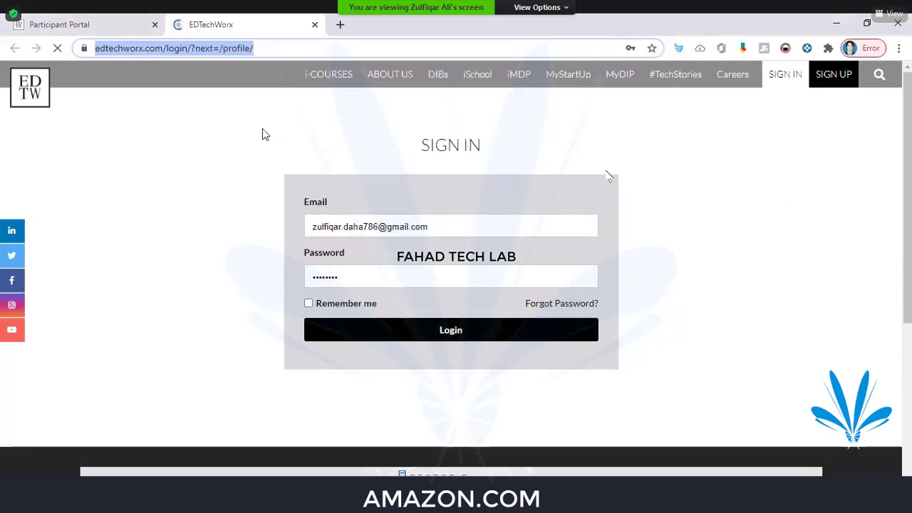
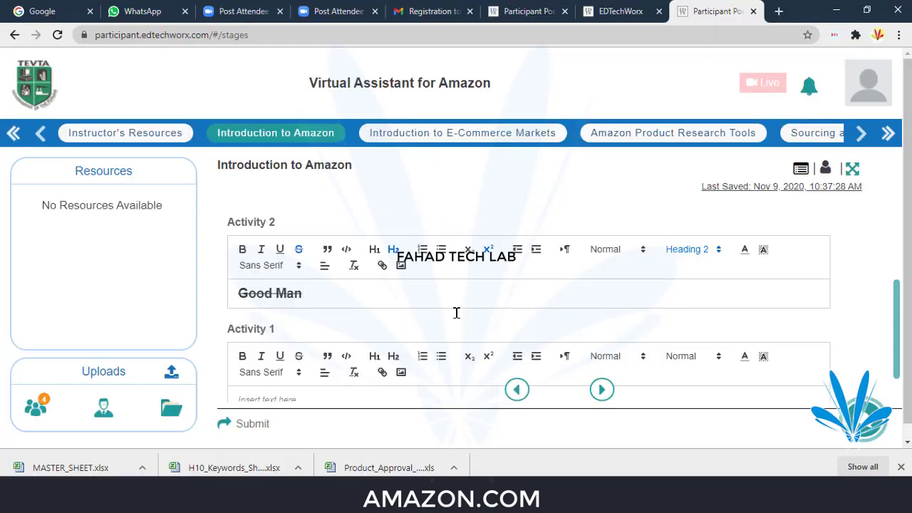
- Open the shared Introduction to Amazon PDF and select the question 'What is Amazon?'
left_click(34, 417)
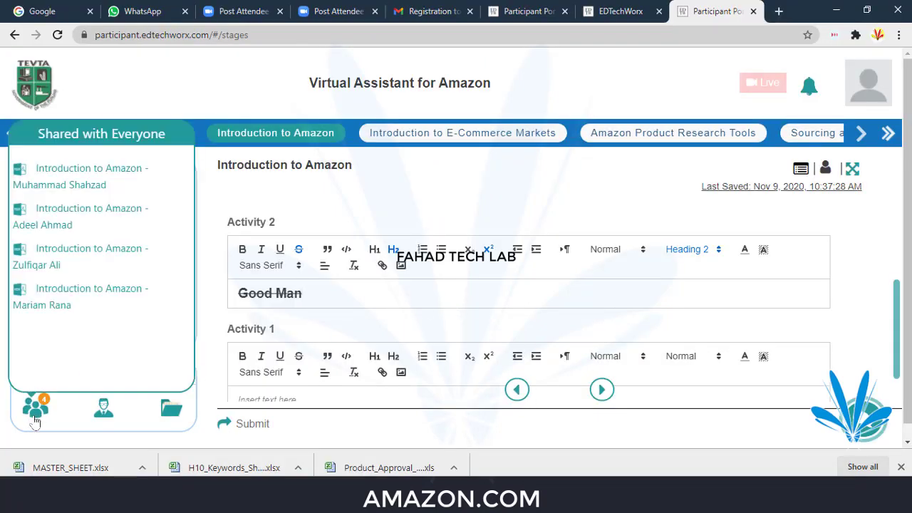
left_click(107, 169)
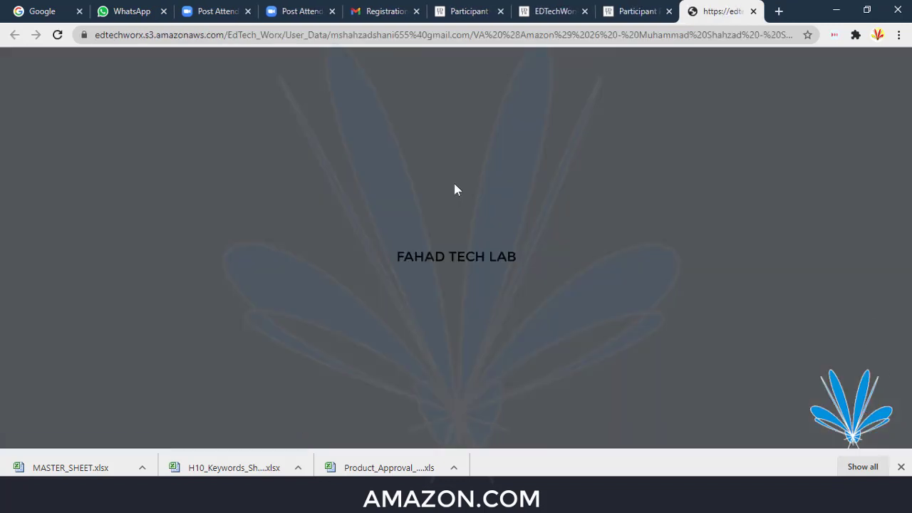
scroll(424, 235, "down", 3)
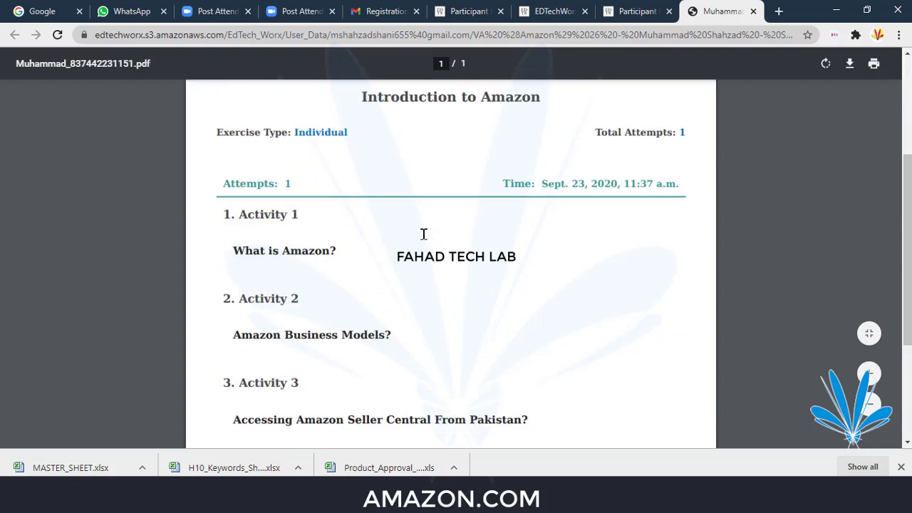
left_click_drag(232, 250, 351, 253)
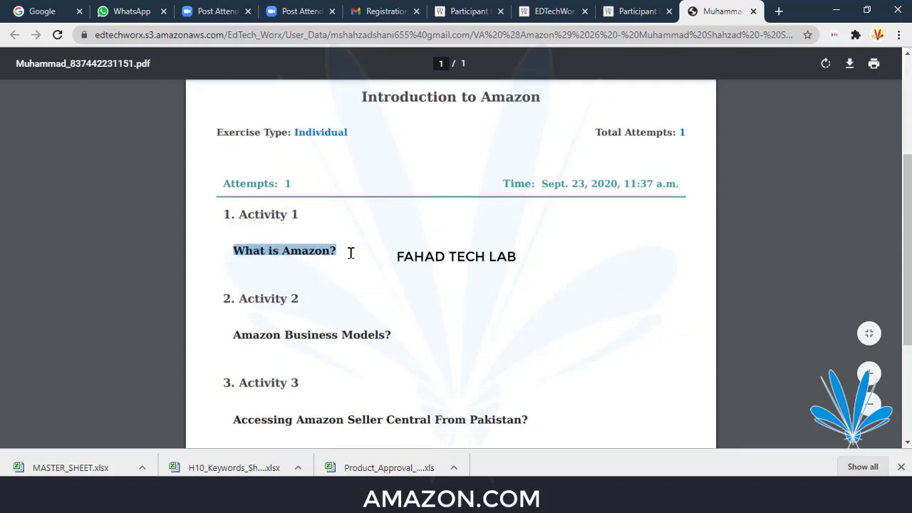
- Paste 'What is Amazon?' into the empty Activity 1 answer
left_click(623, 13)
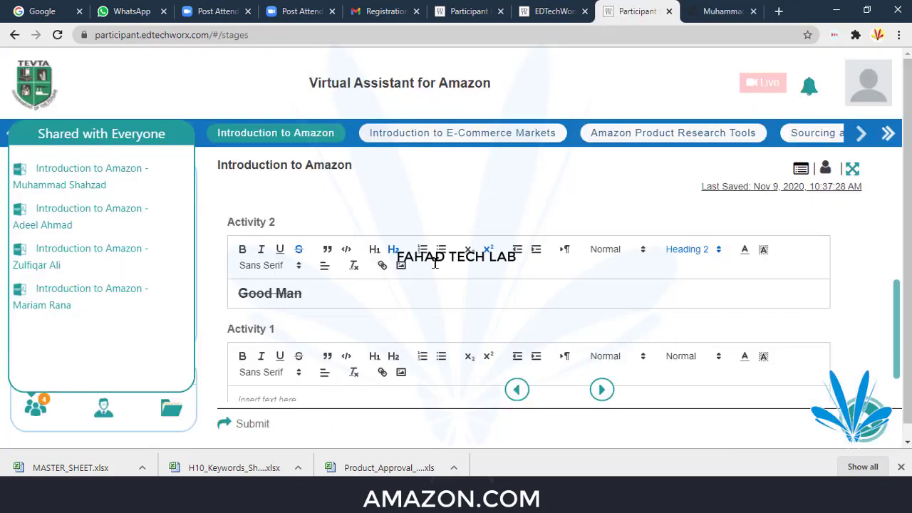
scroll(432, 271, "down", 1)
scroll(427, 278, "up", 2)
scroll(394, 296, "down", 2)
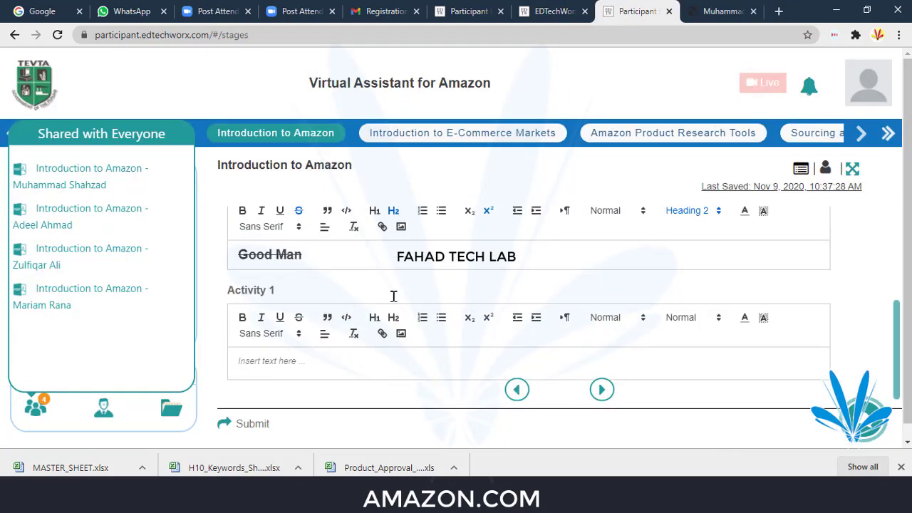
left_click(291, 358)
type("What is Amazon?")
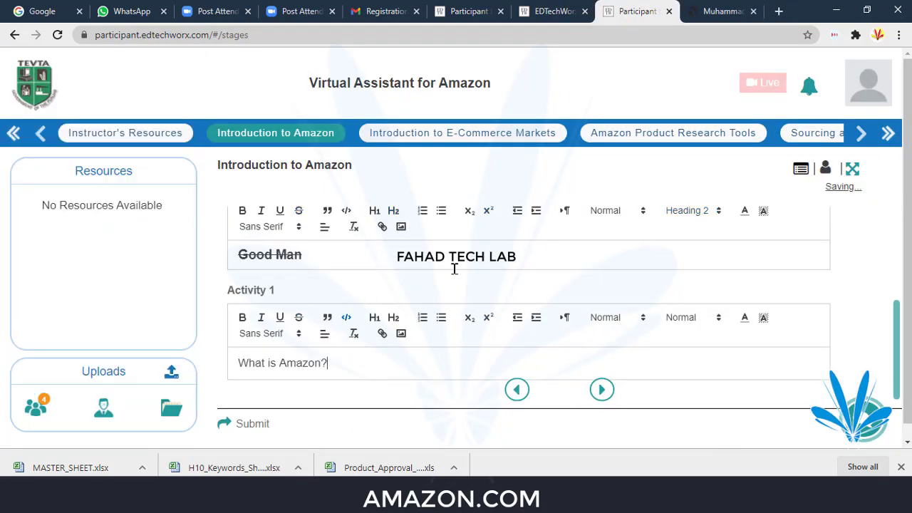
- Search Google for 'What is Amazon?' and copy the knowledge panel's Amazon.com description
left_click(779, 10)
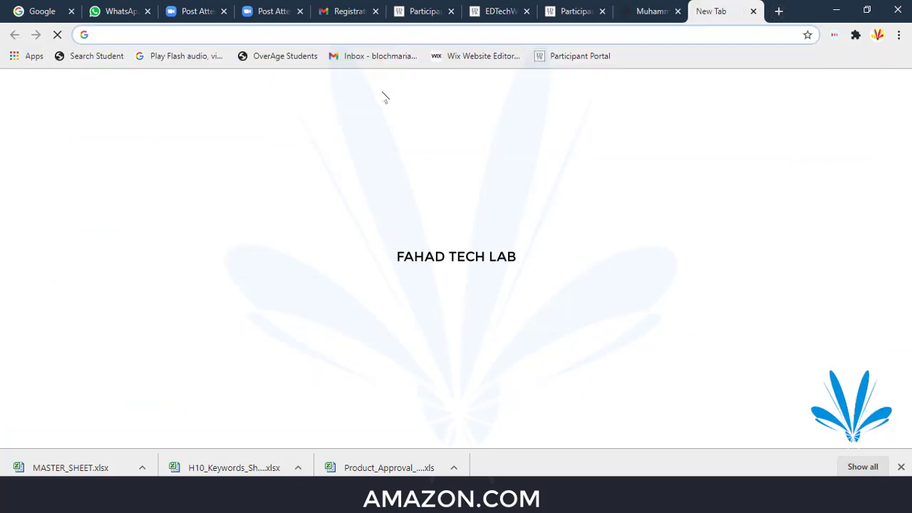
type("What is Amazon?")
key("Return")
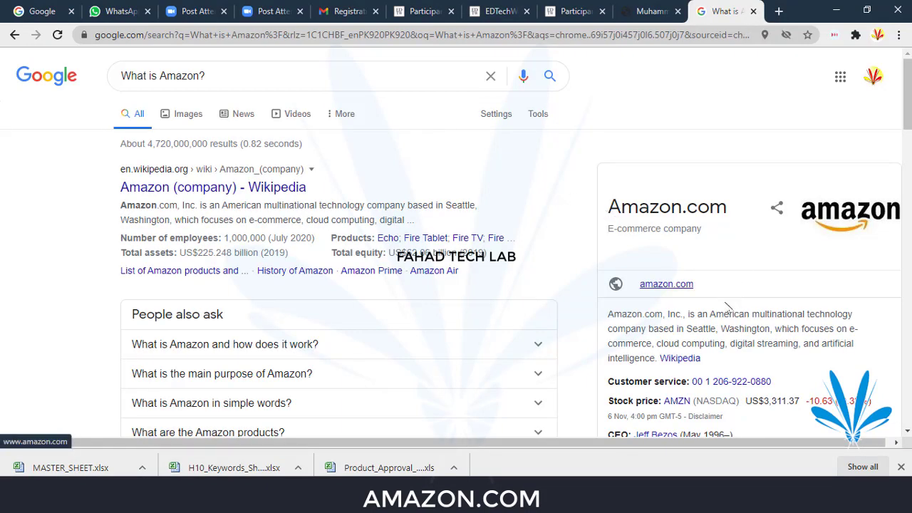
scroll(783, 317, "down", 2)
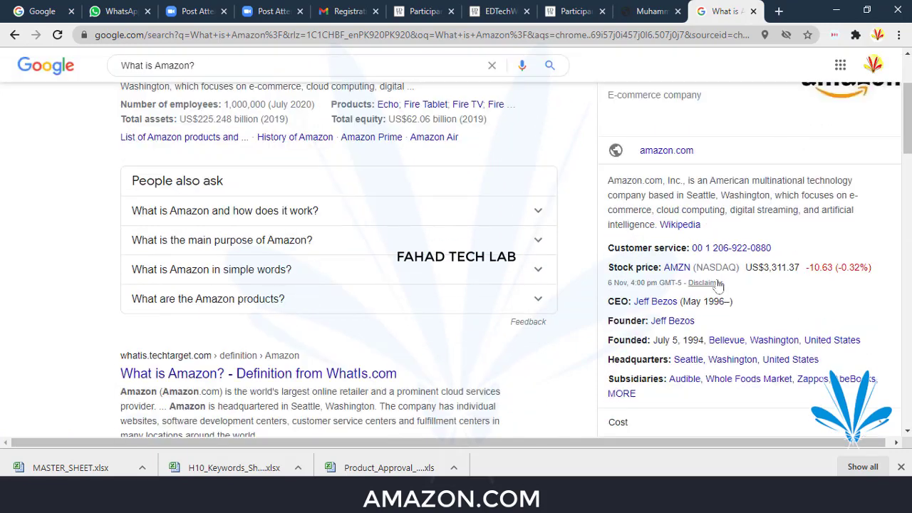
left_click_drag(656, 227, 606, 184)
key("ctrl+c")
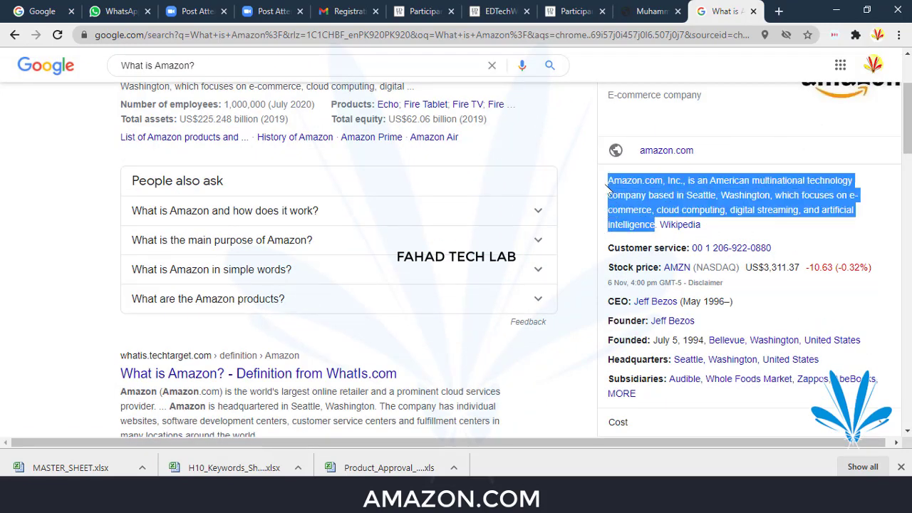
left_click(634, 11)
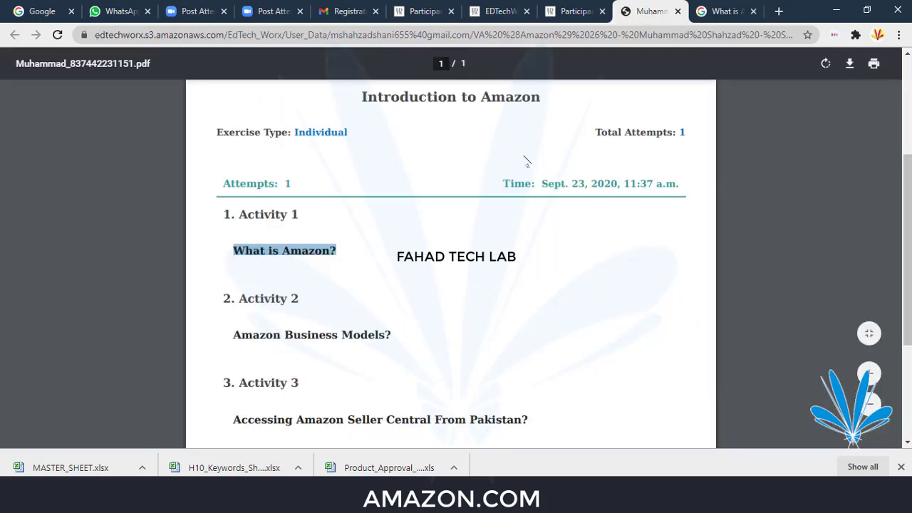
- Paste Amazon.com's description on a new line under 'What is Amazon?' in Activity 1
left_click(575, 11)
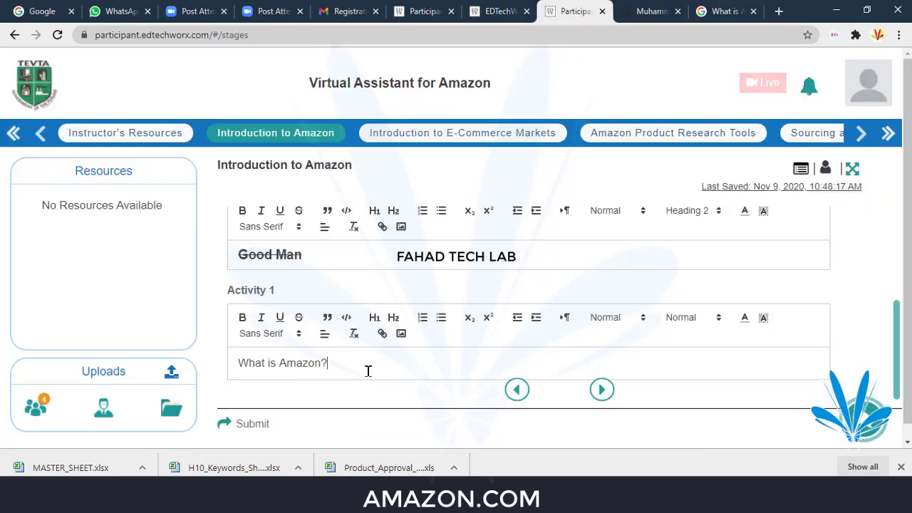
key("Return")
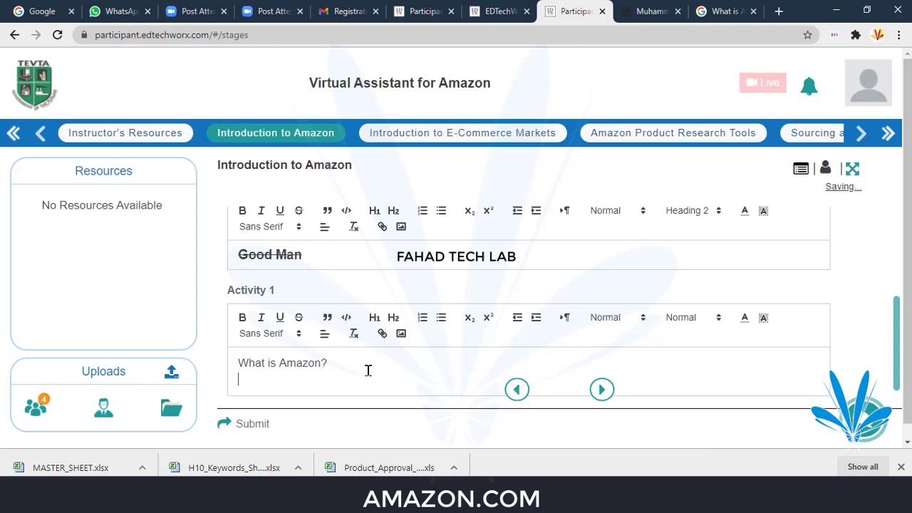
key("ctrl+v")
scroll(445, 348, "down", 1)
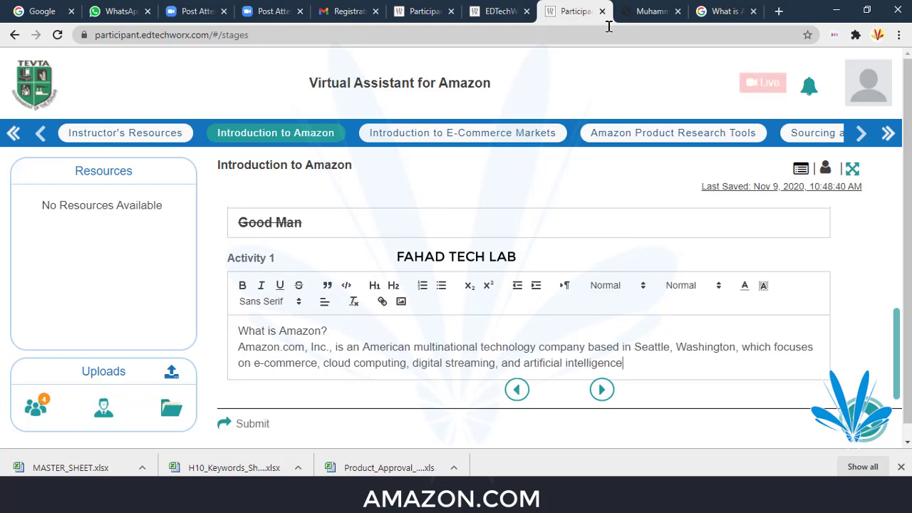
- Select the question 'Amazon Business Models?' in the shared report
left_click(650, 11)
scroll(367, 331, "down", 1)
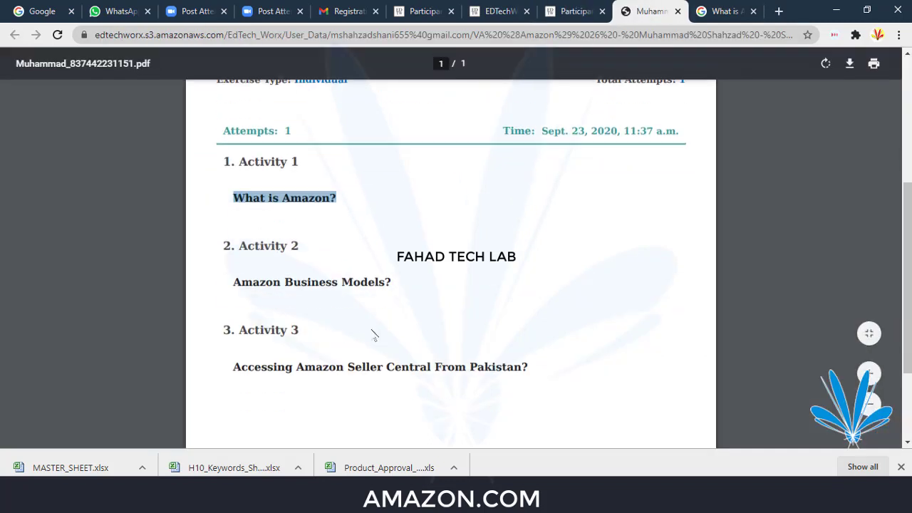
left_click(326, 267)
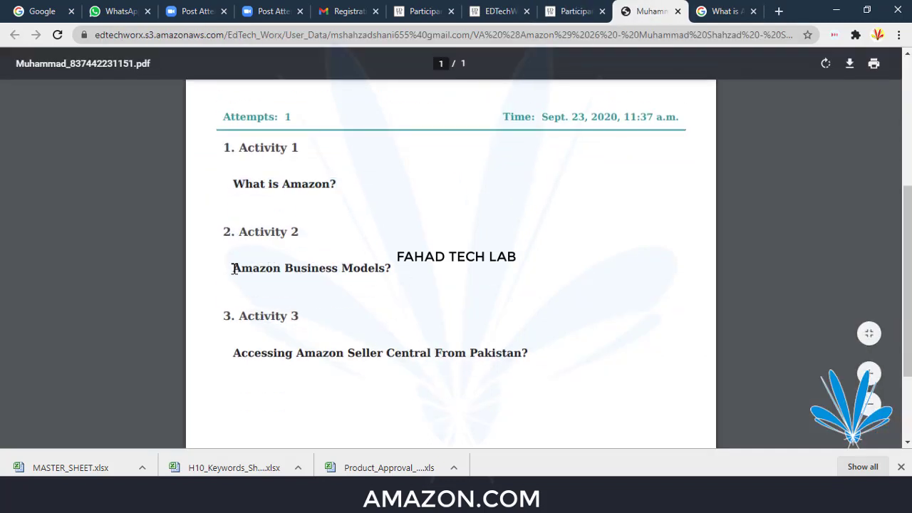
left_click_drag(232, 268, 404, 270)
key("ctrl+c")
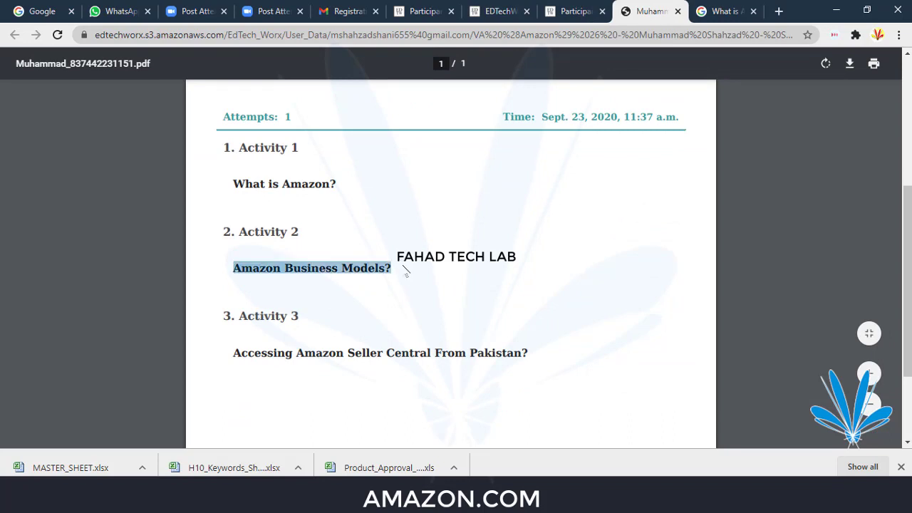
- Make 'What is Amazon?' a bold, large heading in Activity 1
left_click(580, 18)
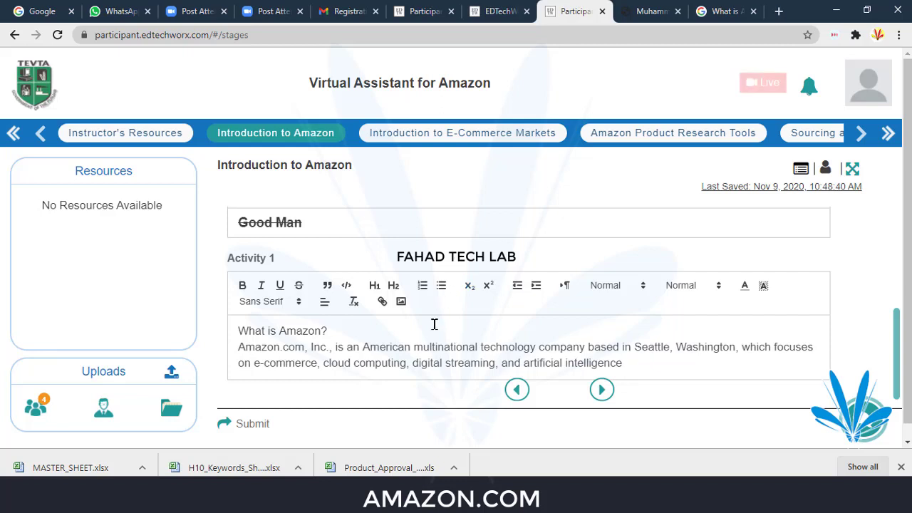
scroll(370, 354, "up", 1)
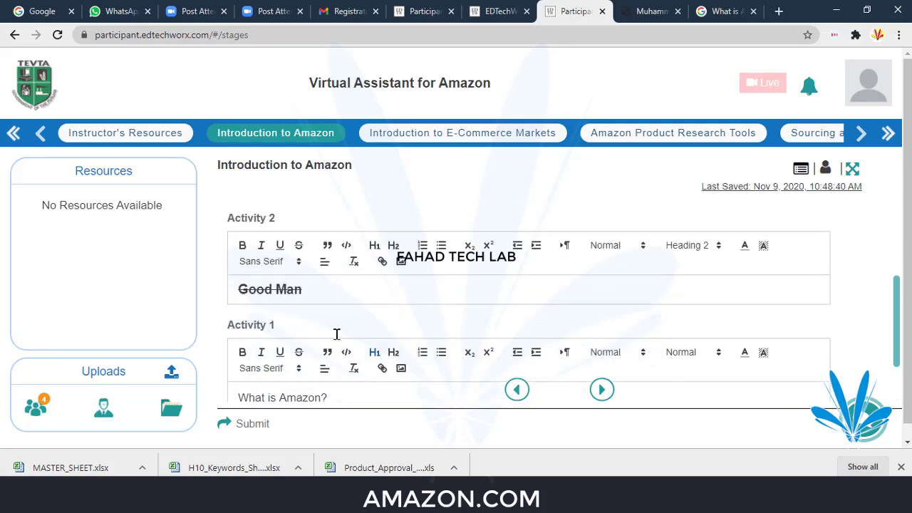
scroll(303, 314, "down", 1)
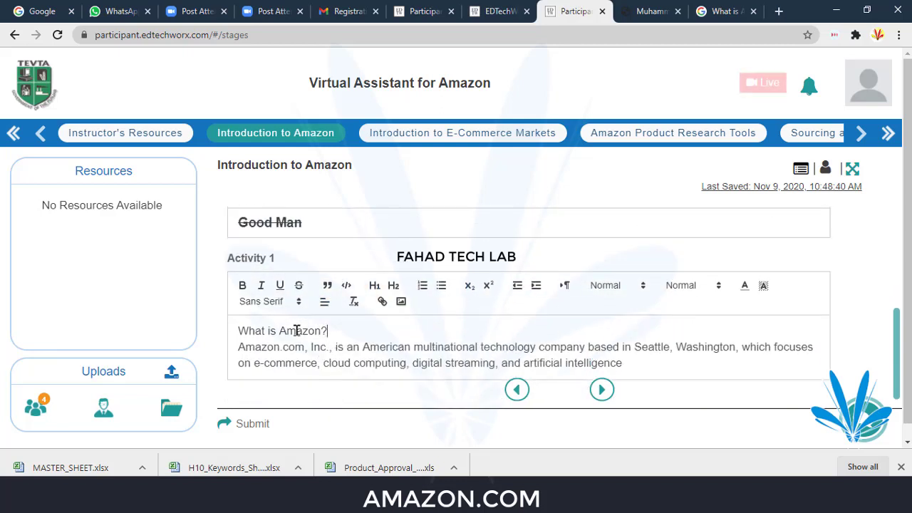
left_click_drag(328, 331, 236, 326)
left_click(242, 285)
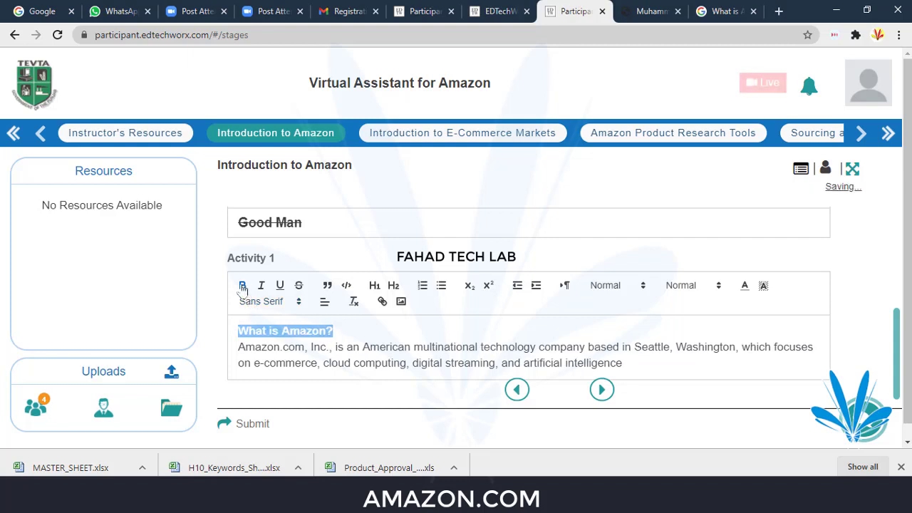
triple_click(311, 330)
left_click(374, 285)
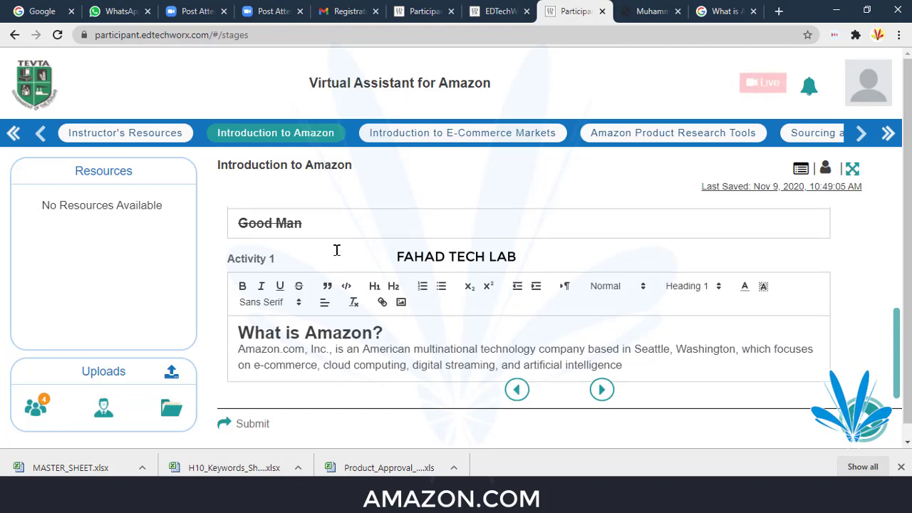
- Replace 'Good Man' in Activity 2 with 'Amazon Business Models?' and start a new line
scroll(371, 257, "up", 2)
key("ctrl+a")
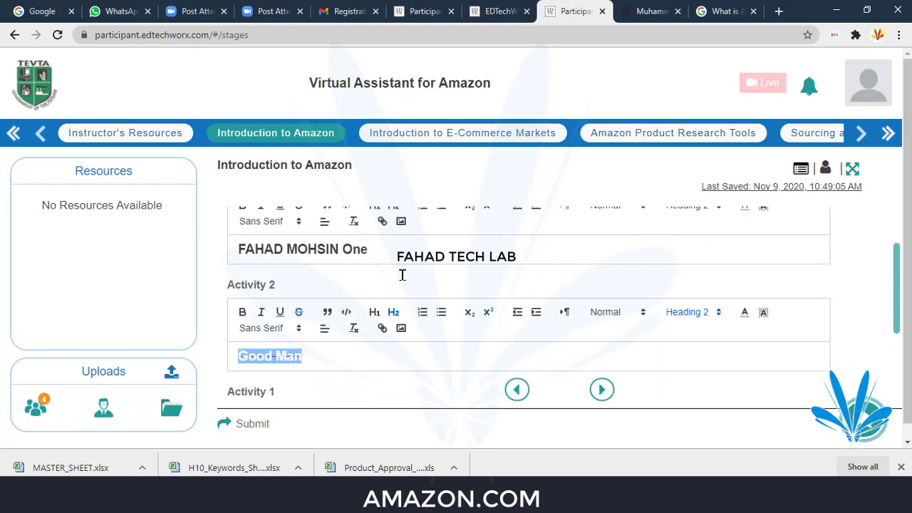
key("ctrl+v")
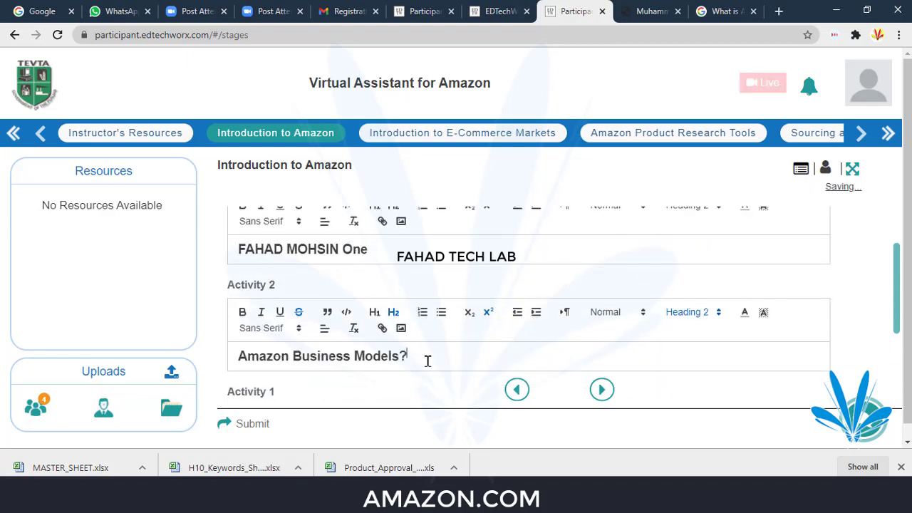
key("Return")
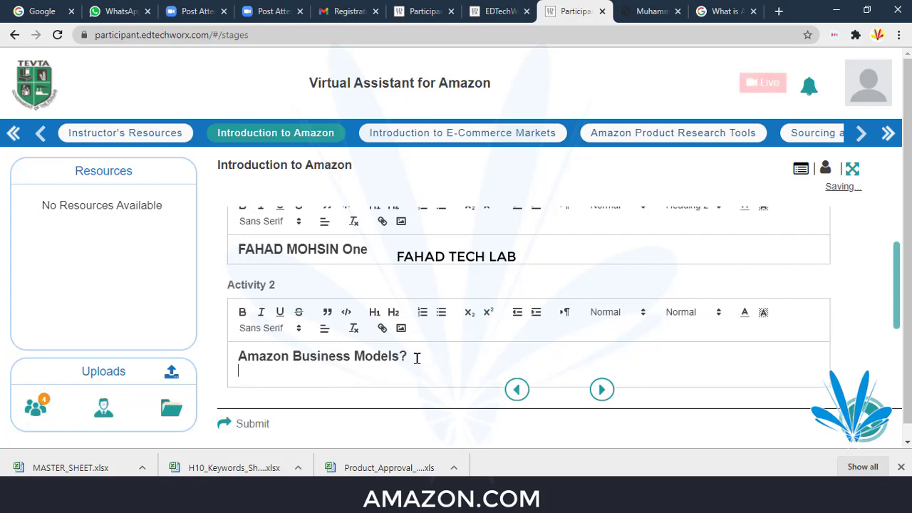
left_click(722, 12)
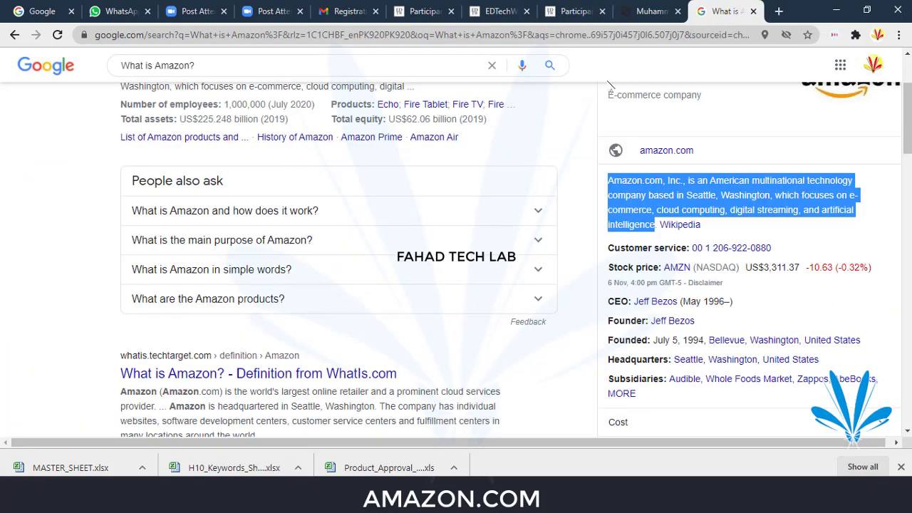
- Search Google for 'Amazon Business Models?' and look through the JungleScout business models article
left_click(261, 62)
key("ctrl+a")
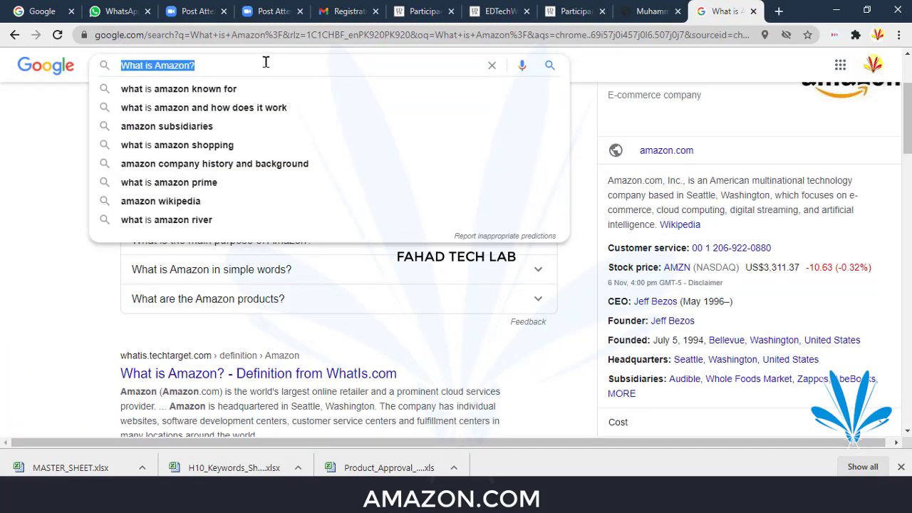
key("ctrl+v")
key("Return")
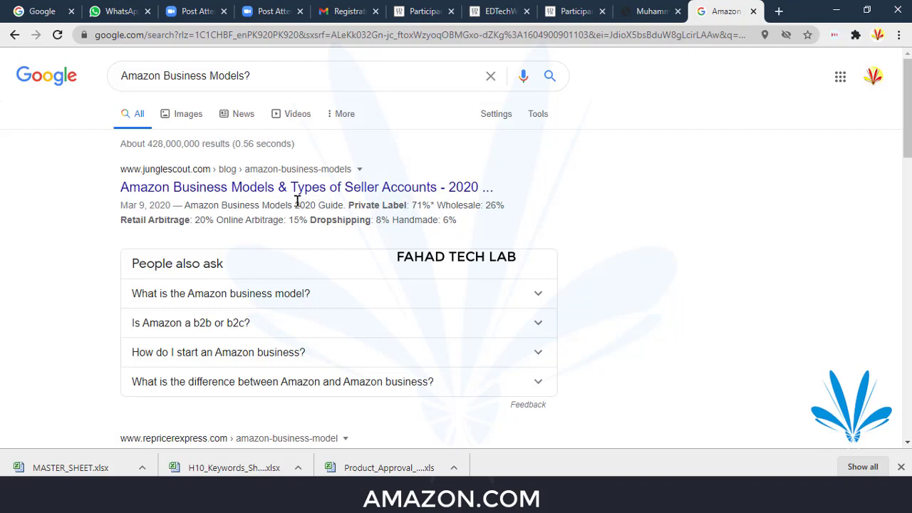
left_click(270, 193)
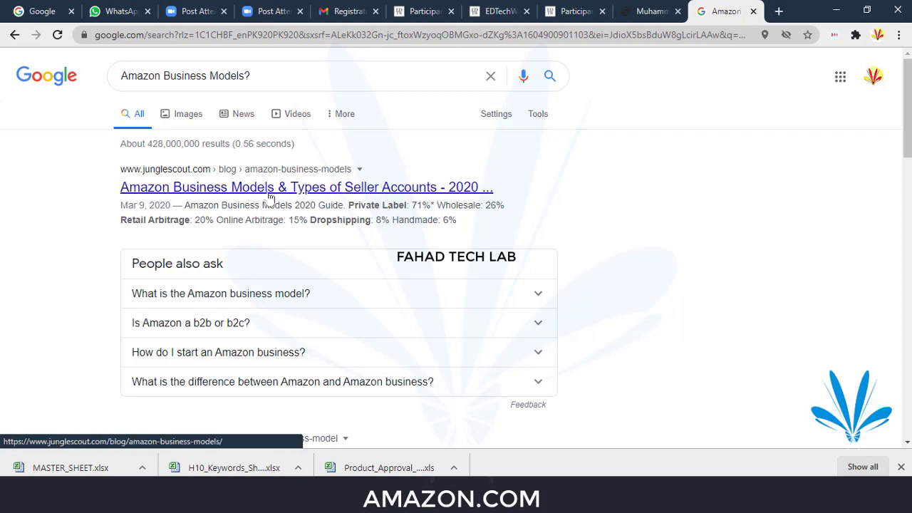
left_click(270, 194)
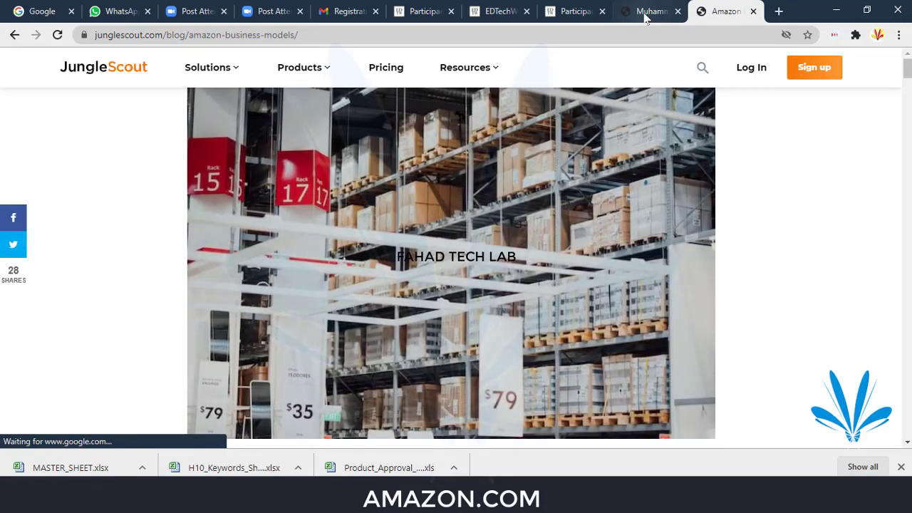
left_click(647, 10)
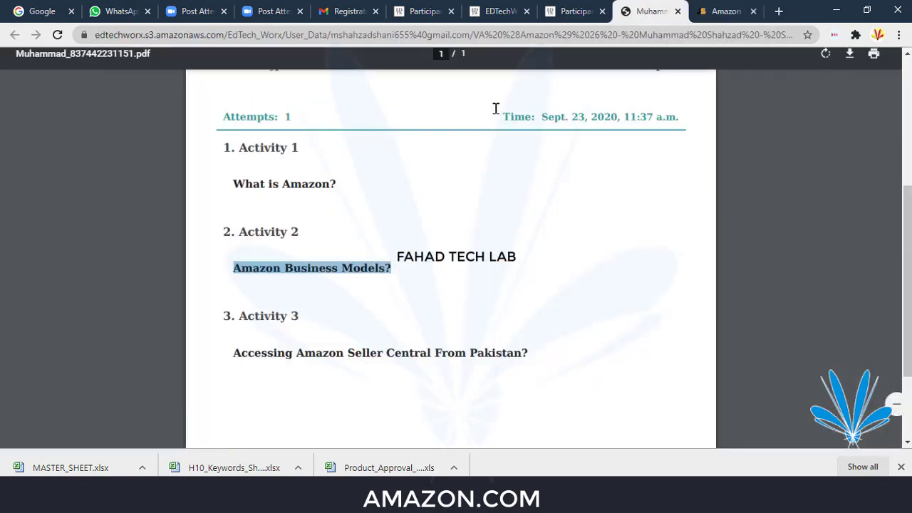
left_click(720, 12)
left_click(16, 35)
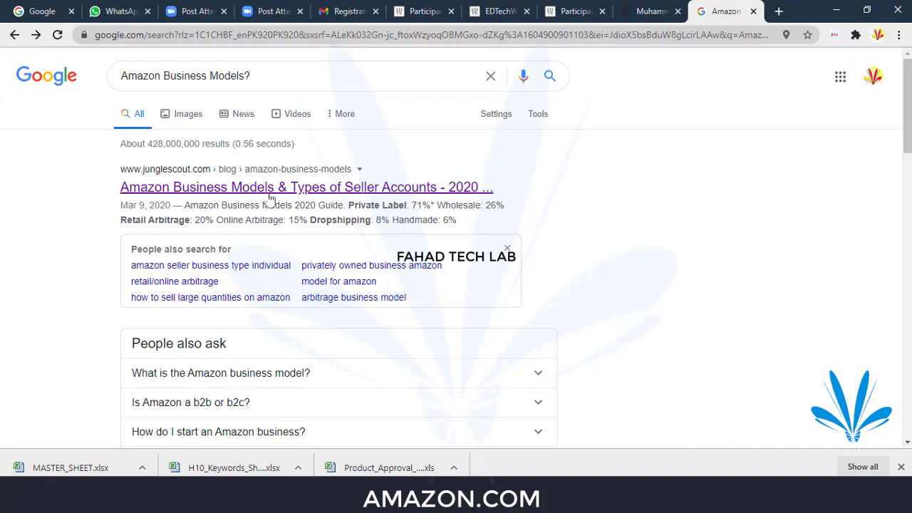
- Rerun the search as 'Amazon Business Models' and select the FBA Seller Software ad description
scroll(285, 200, "down", 3)
scroll(288, 198, "down", 1)
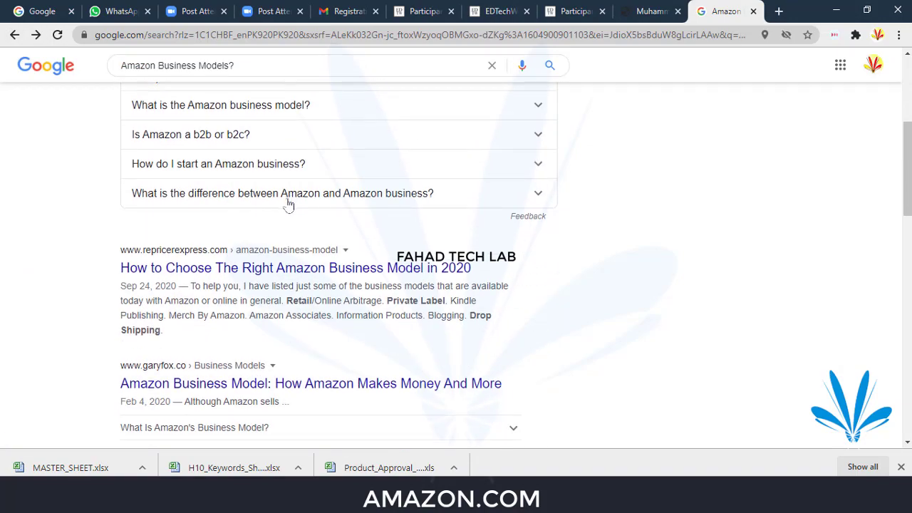
scroll(289, 198, "down", 1)
scroll(293, 204, "up", 5)
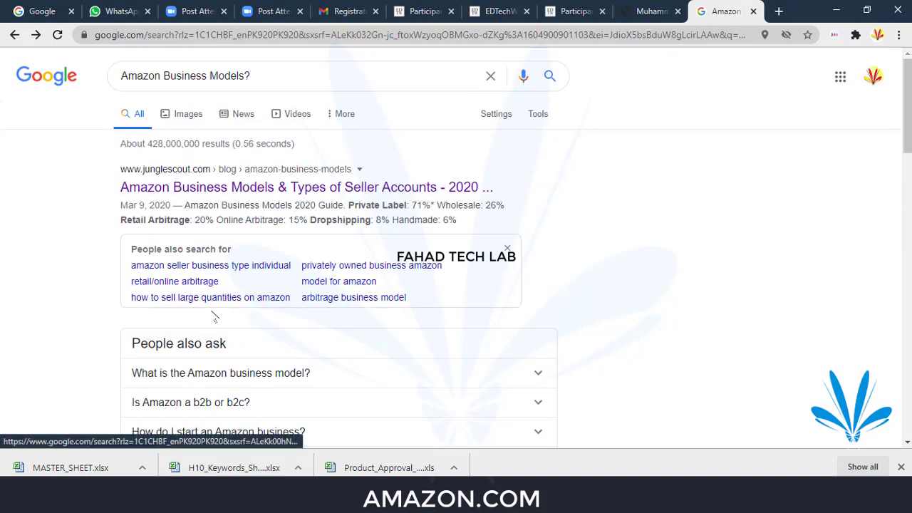
scroll(217, 317, "down", 1)
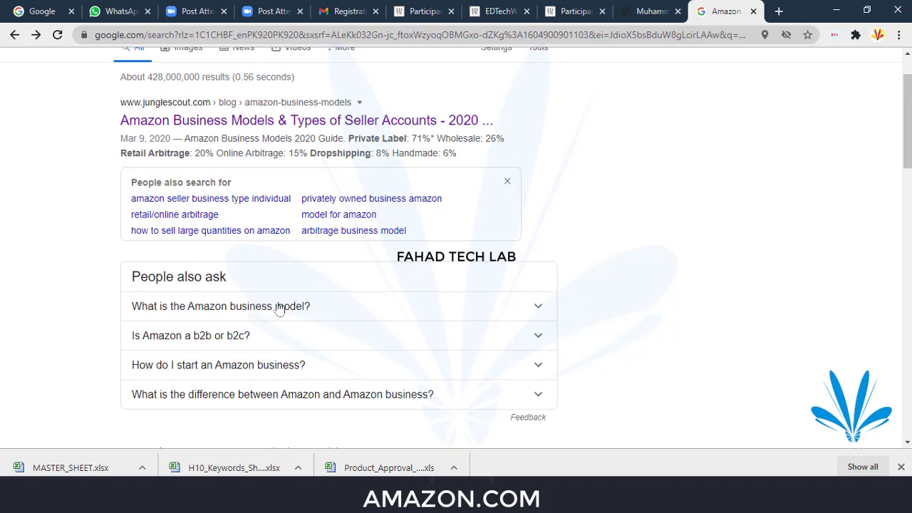
scroll(278, 306, "up", 1)
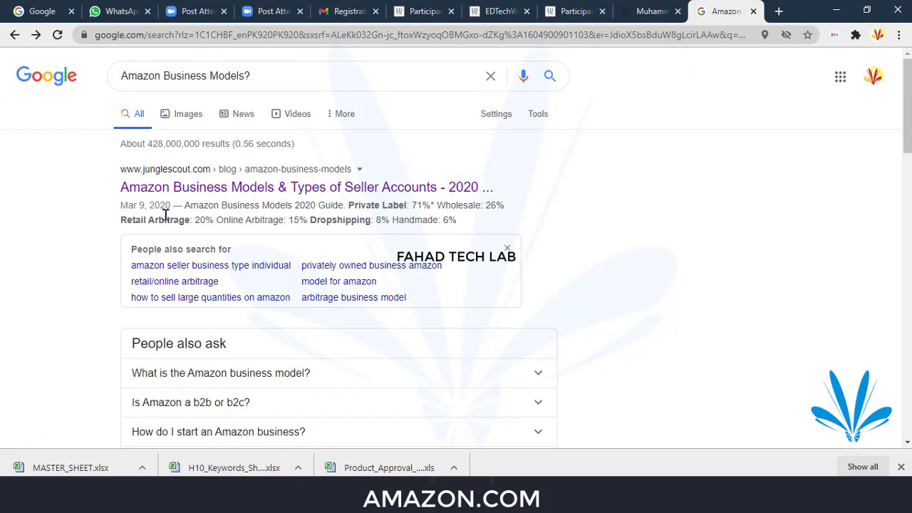
left_click(256, 75)
key("BackSpace")
key("Return")
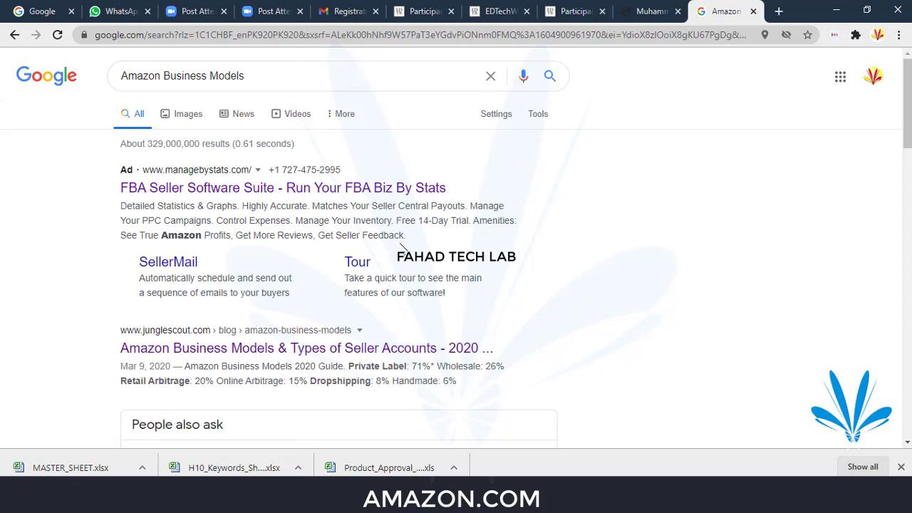
mouse_move(407, 237)
left_mouse_down()
mouse_move(119, 208)
mouse_move(121, 218)
mouse_move(121, 211)
left_mouse_up()
key("ctrl+c")
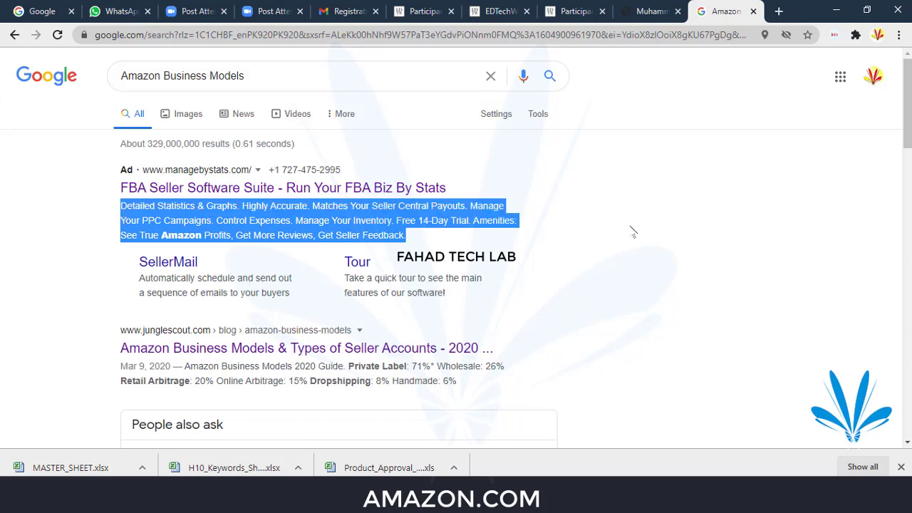
- Paste the FBA Seller Software ad description under 'Amazon Business Models?' in Activity 2
left_click(627, 14)
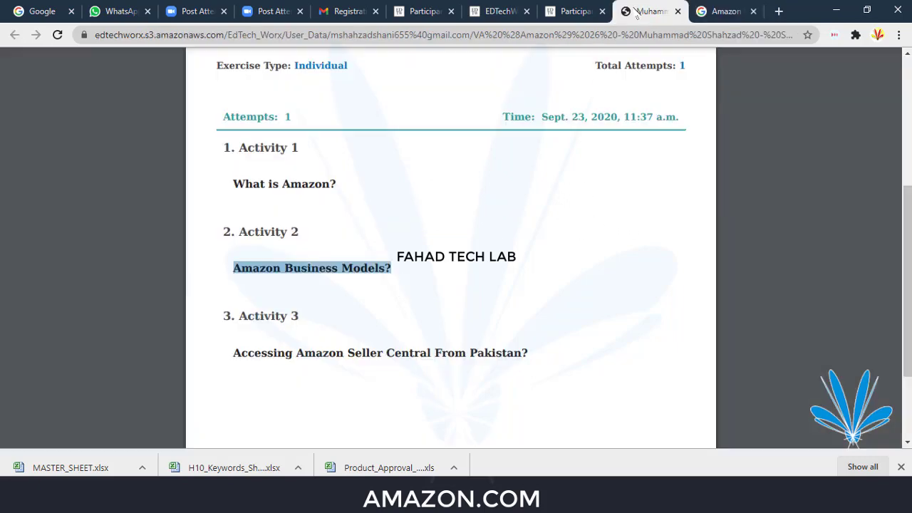
left_click(570, 12)
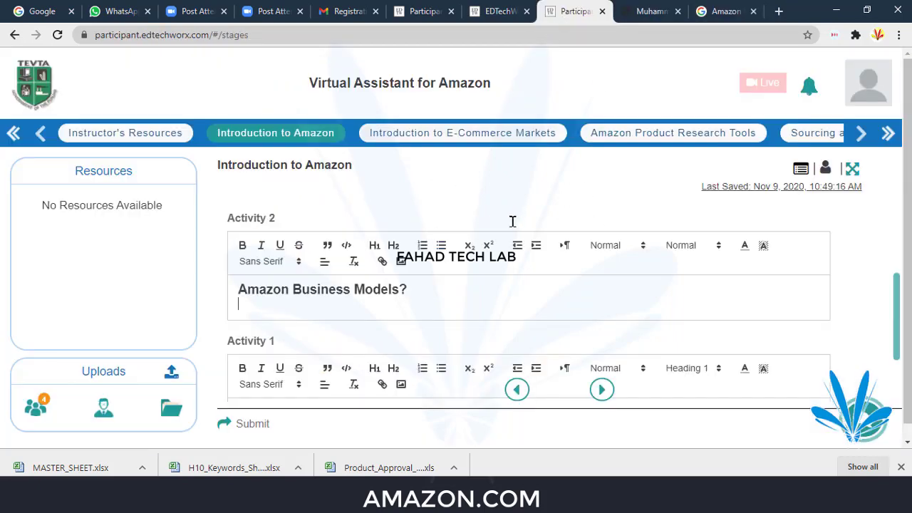
key("ctrl+v")
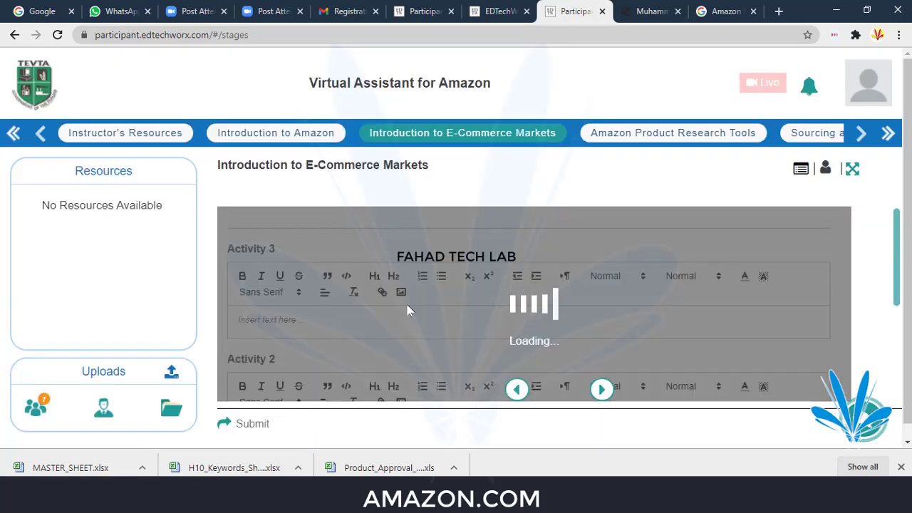
- Reopen the Introduction to Amazon stage to confirm the pasted description was saved
left_click(274, 134)
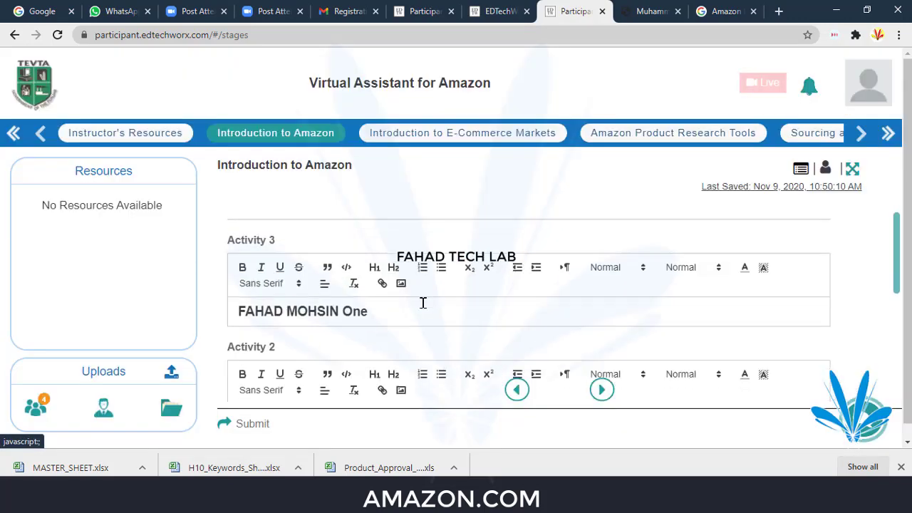
scroll(422, 303, "down", 3)
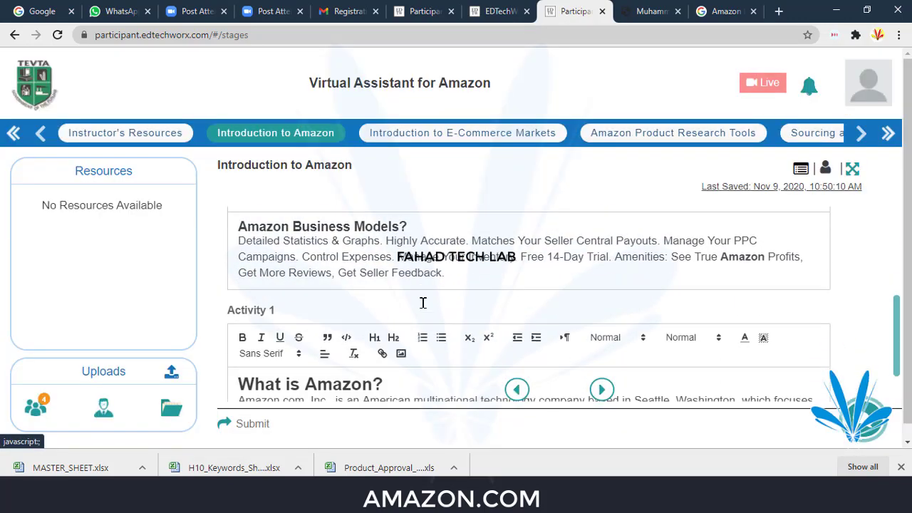
left_click(380, 243)
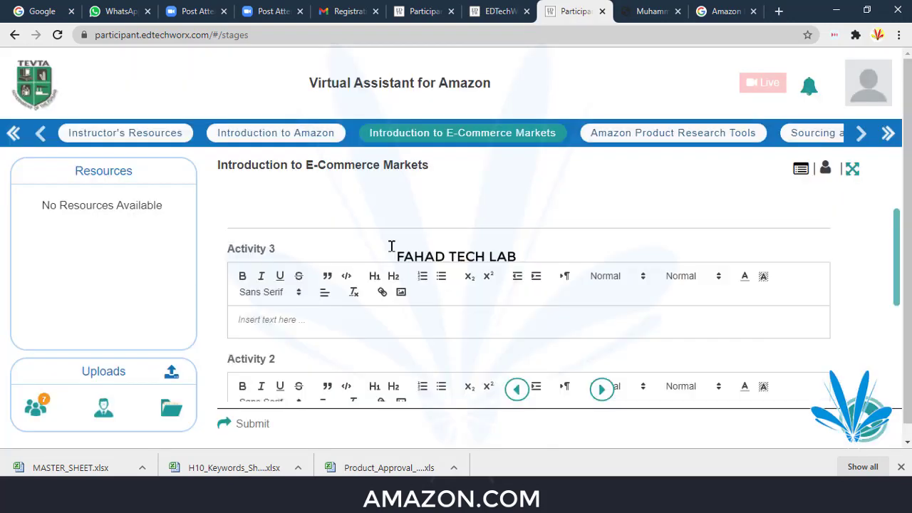
scroll(391, 249, "down", 1)
scroll(430, 270, "down", 2)
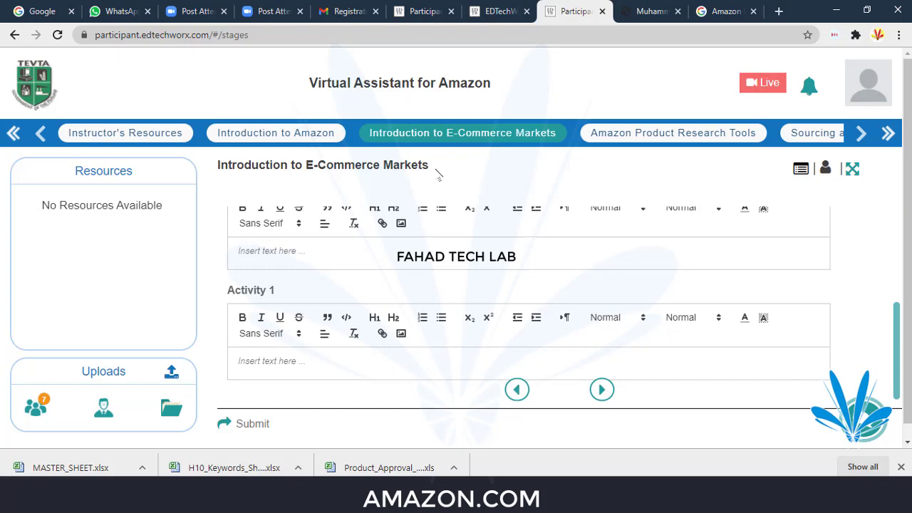
left_click(324, 137)
scroll(539, 285, "down", 4)
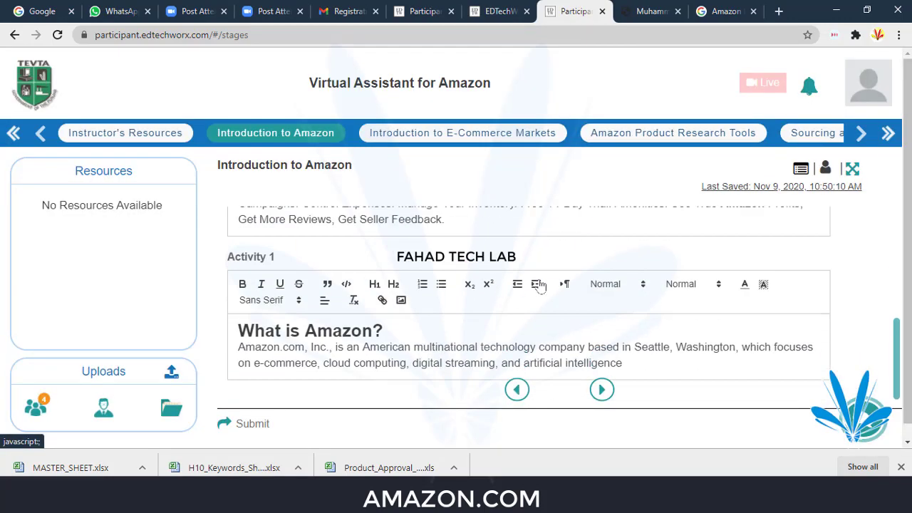
scroll(527, 281, "up", 1)
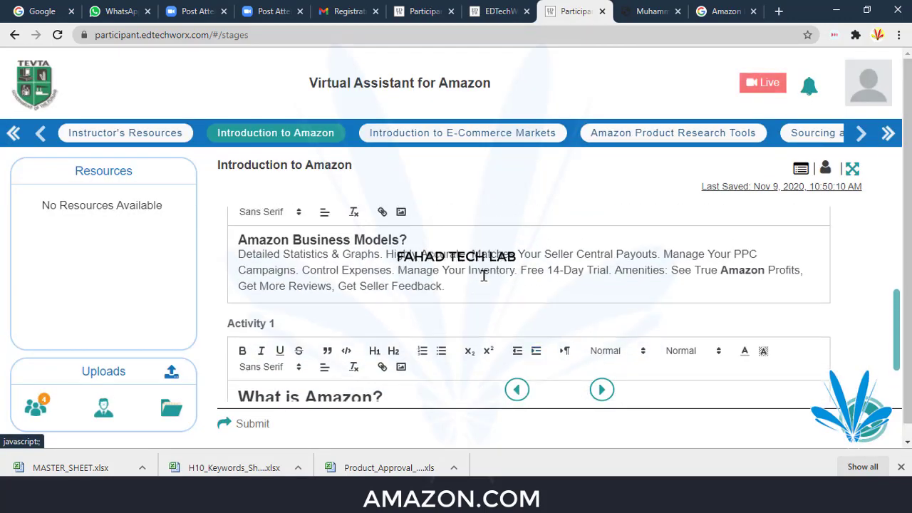
- Break the Activity 2 answer into separate lines before 'Highly Accurate' and 'Control Expenses'
left_click(383, 255)
key("Return")
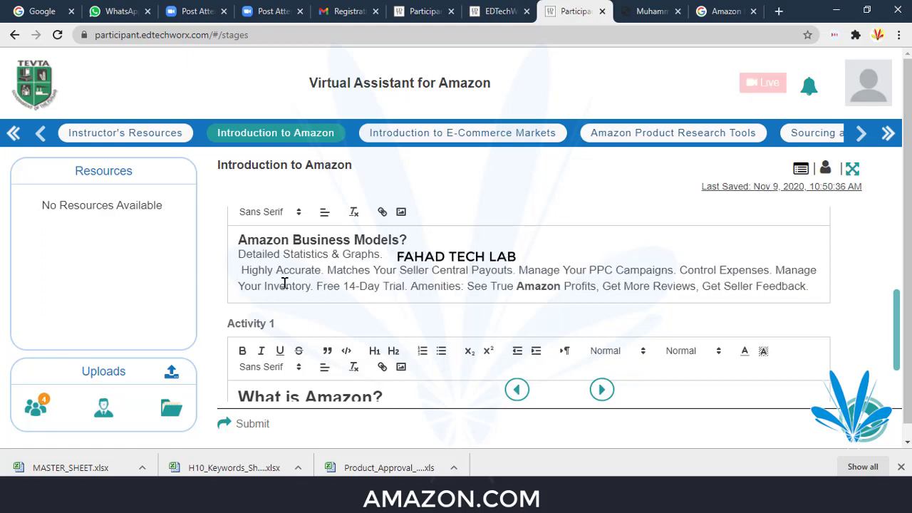
key("BackSpace")
key("Return")
key("Delete")
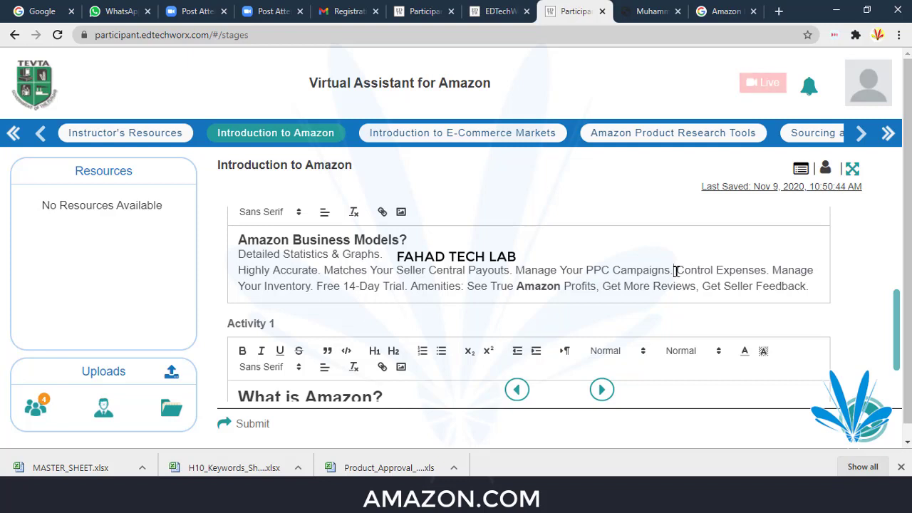
key("Return")
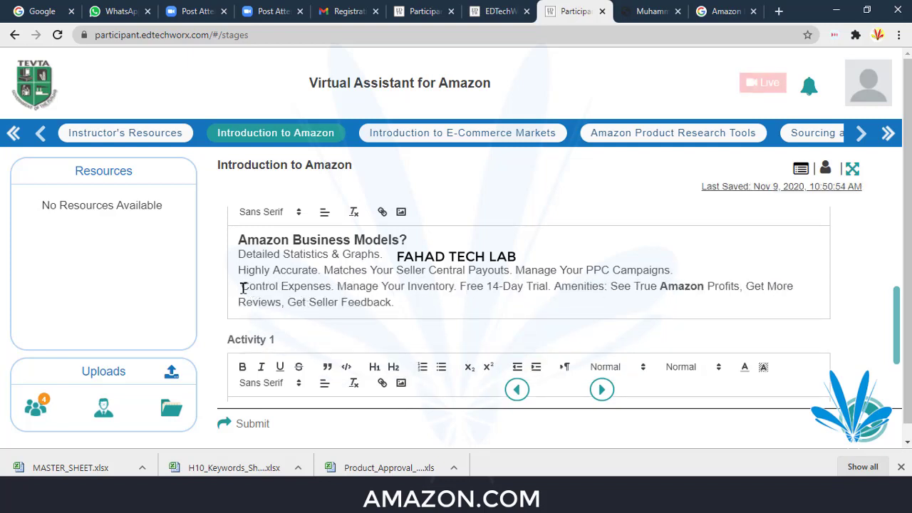
key("Delete")
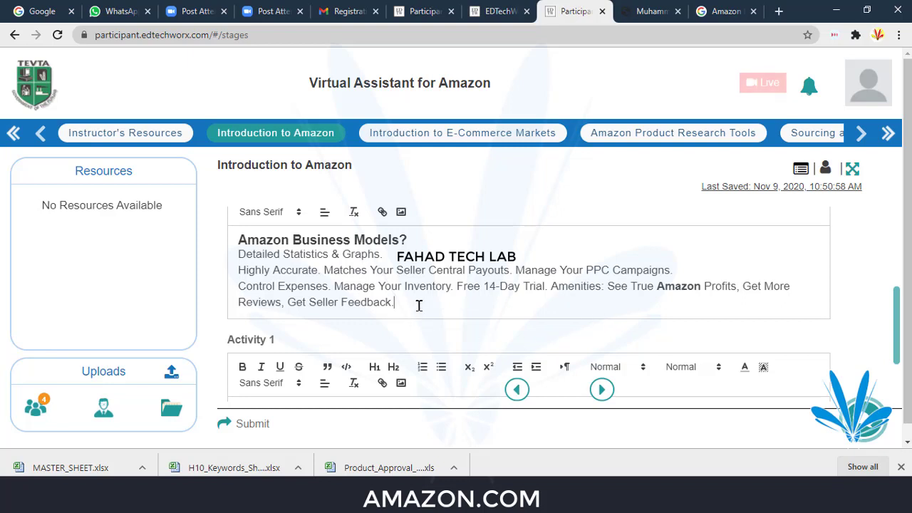
- Delete the trailing 'Get Seller Feedback' so the answer ends with 'Get More Reviews.'
key("BackSpace")
key("BackSpace")
key("BackSpace")
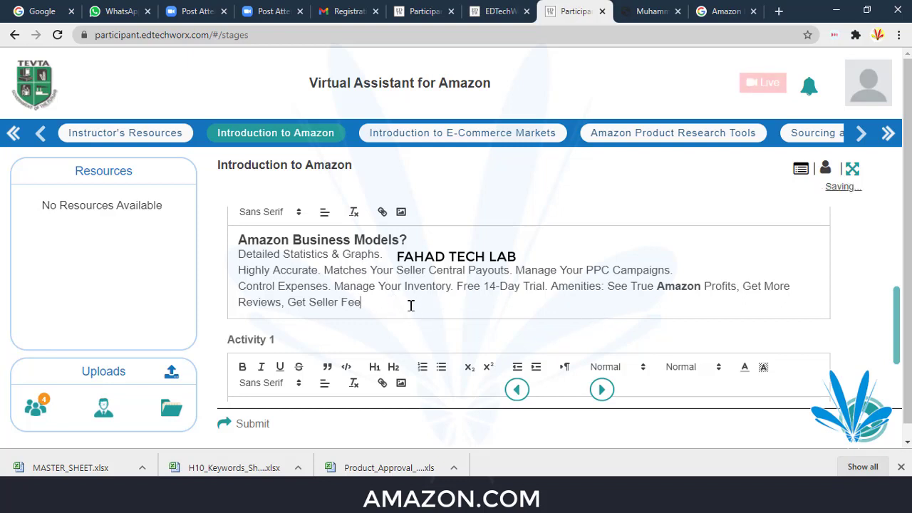
key("BackSpace")
key("BackSpace")
key("BackSpace")
key("BackSpace")
key("BackSpace")
key("BackSpace")
key("BackSpace")
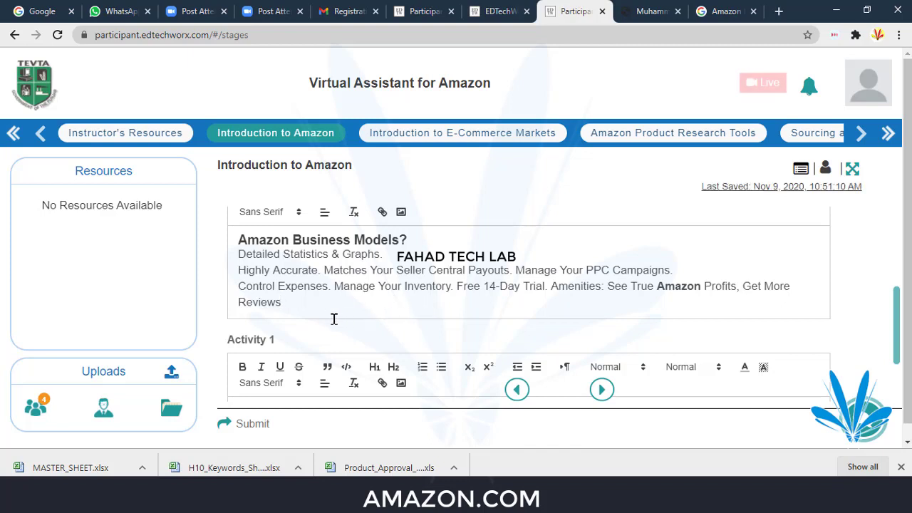
type(".")
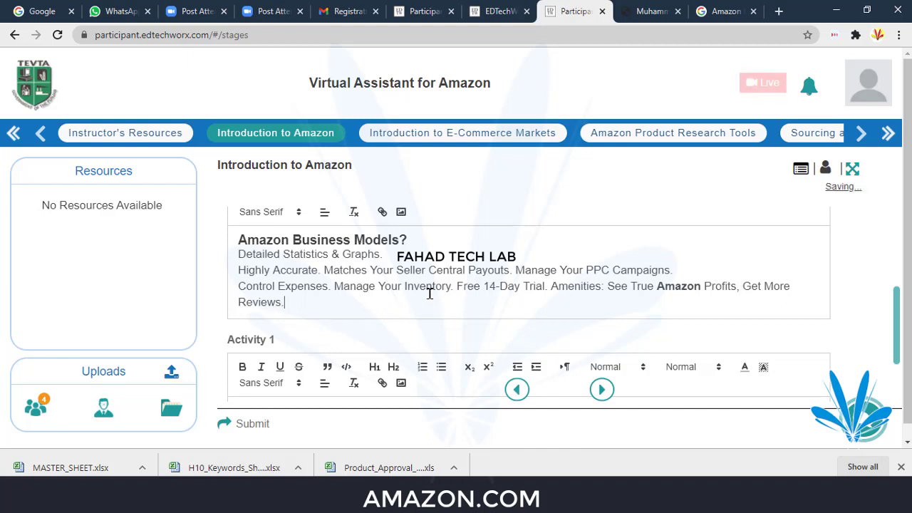
scroll(425, 297, "up", 3)
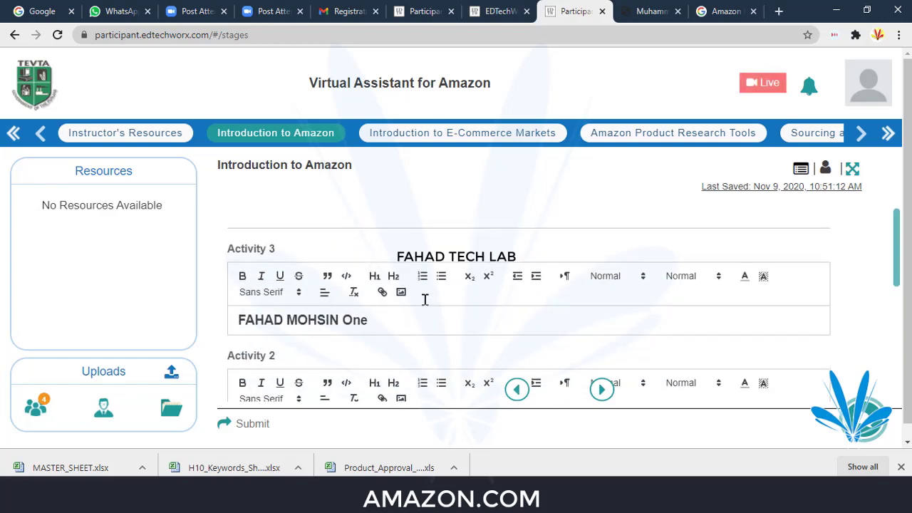
- Select the Activity 3 question 'Accessing Amazon Seller Central From Pakistan?' in the PDF
left_click(386, 323)
left_click(649, 11)
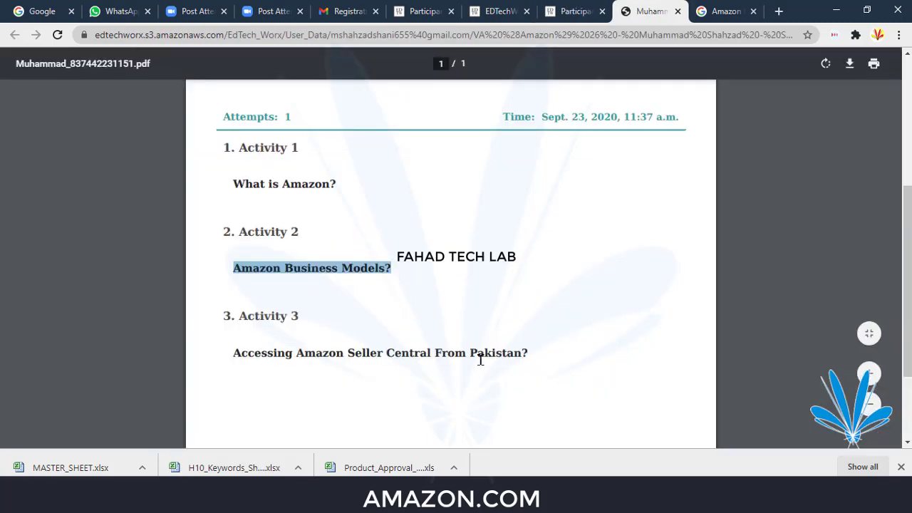
left_click(539, 358)
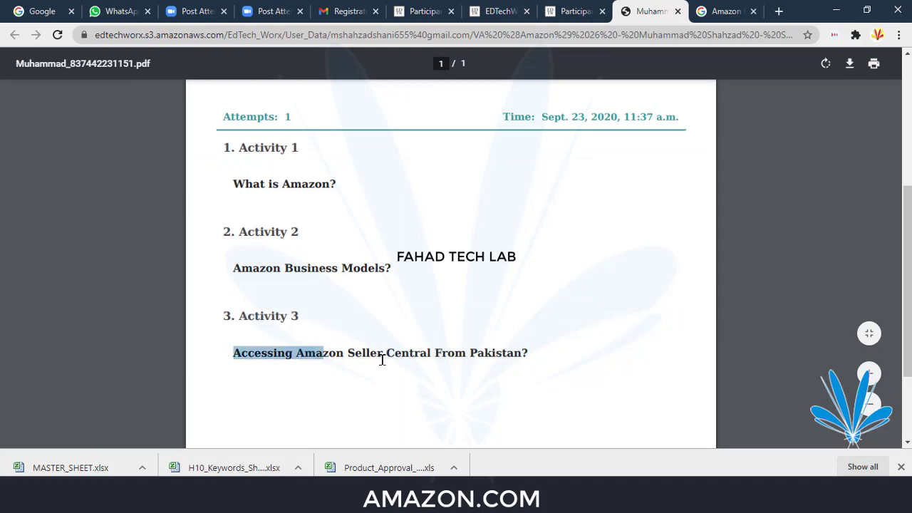
left_click_drag(230, 354, 541, 362)
key("ctrl+c")
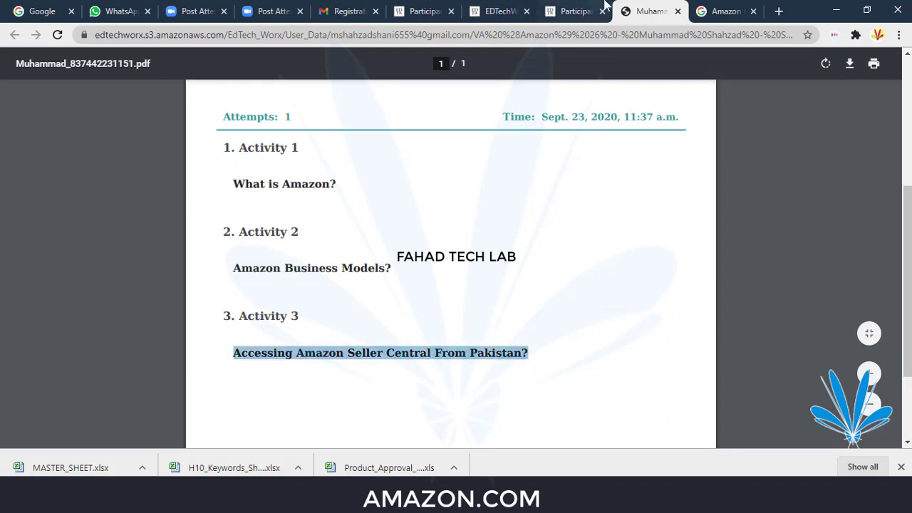
- Paste the question over the existing Activity 3 text and add a new line below it
left_click(577, 12)
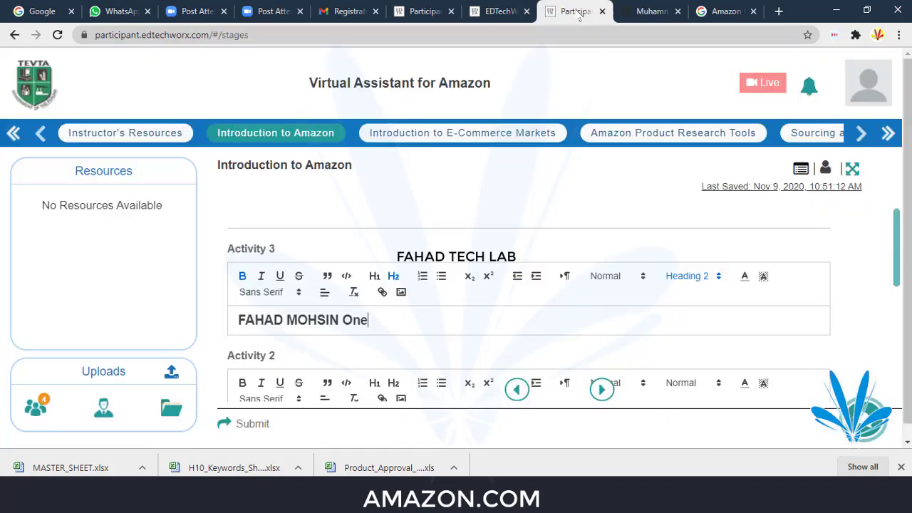
triple_click(391, 333)
key("ctrl+v")
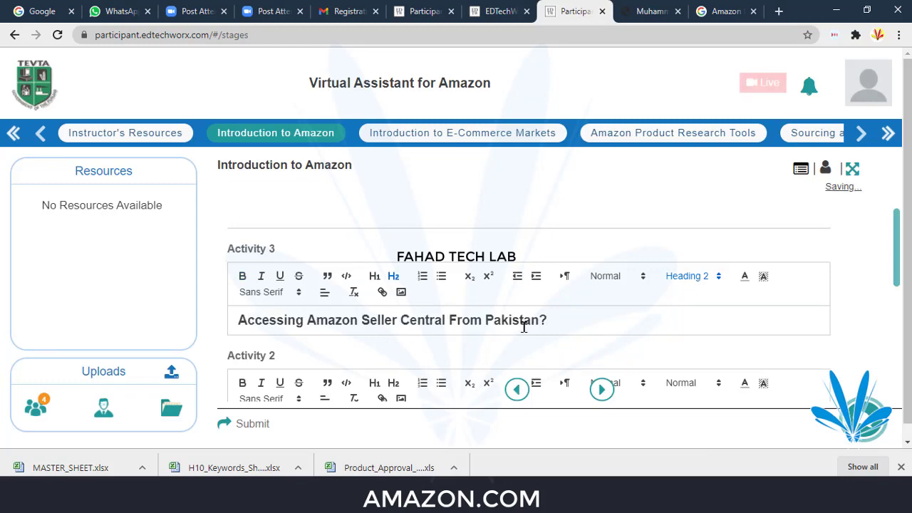
key("Return")
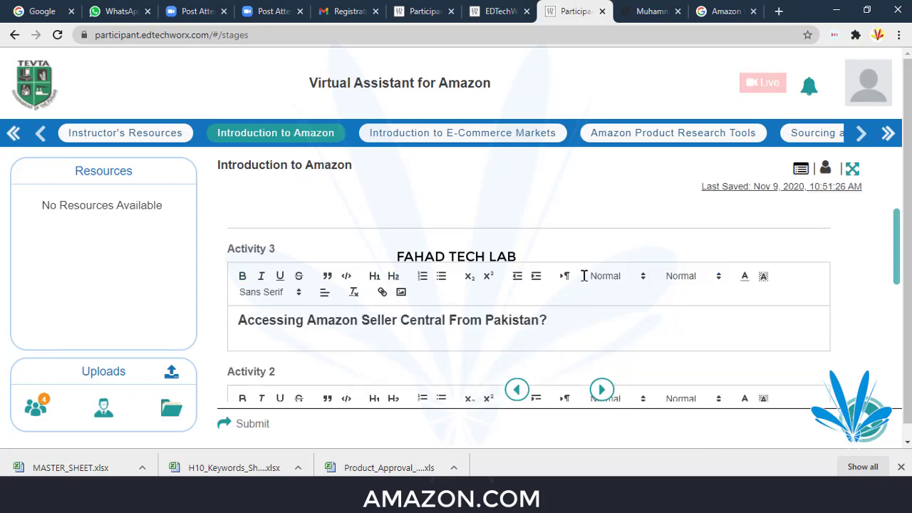
scroll(584, 275, "down", 1)
scroll(584, 275, "down", 2)
scroll(584, 275, "down", 1)
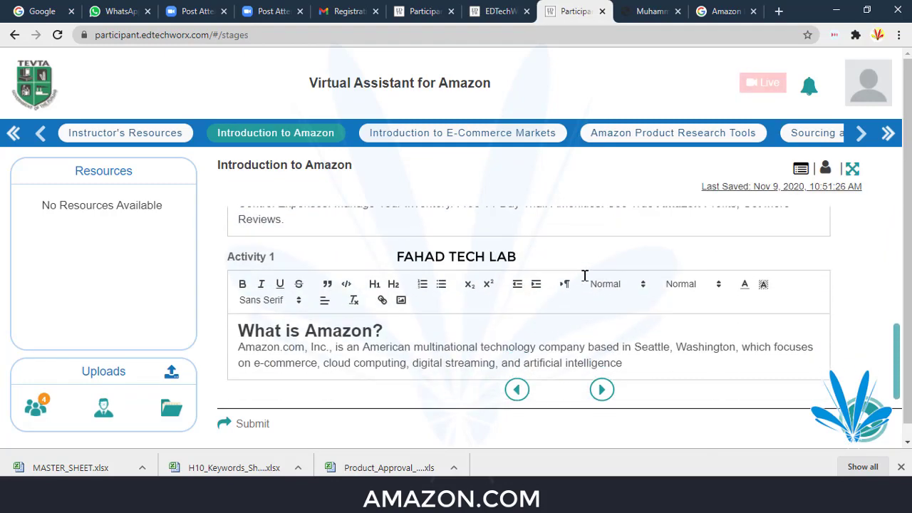
scroll(584, 278, "up", 1)
scroll(586, 282, "up", 1)
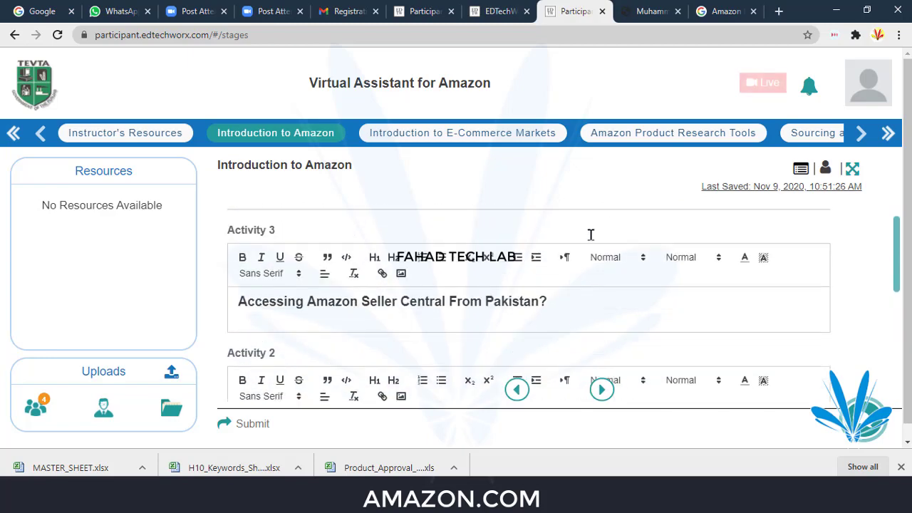
left_click(726, 11)
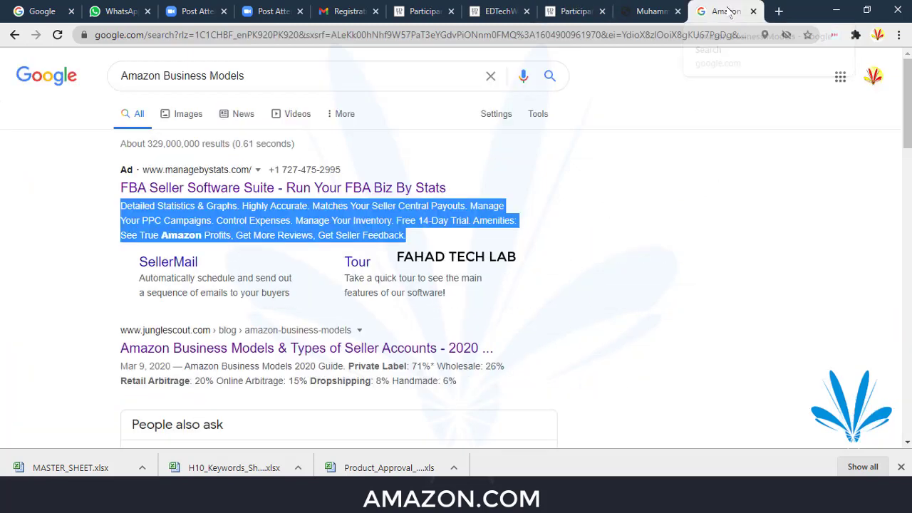
left_click(283, 68)
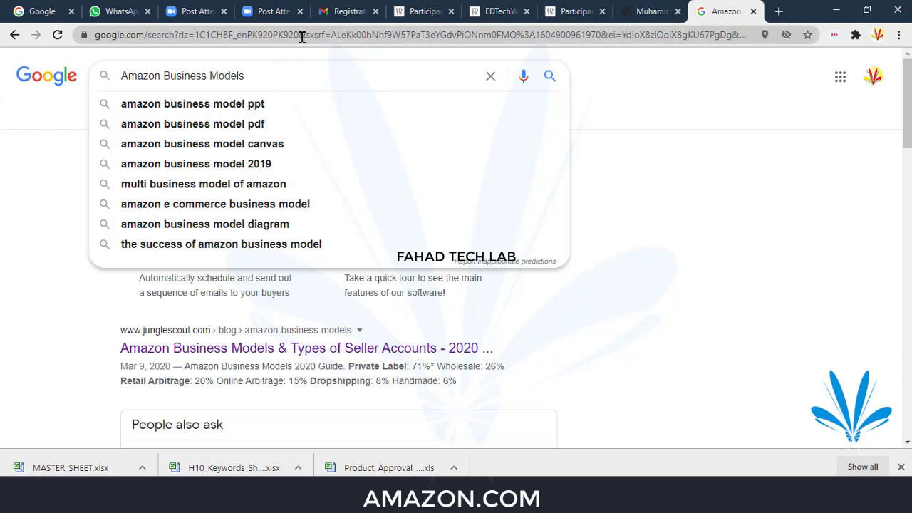
- Search Google for 'Accessing Amazon Seller Central From Pakistan?' and select the Seller Central forum answer
left_click(302, 35)
key("ctrl+v")
key("Return")
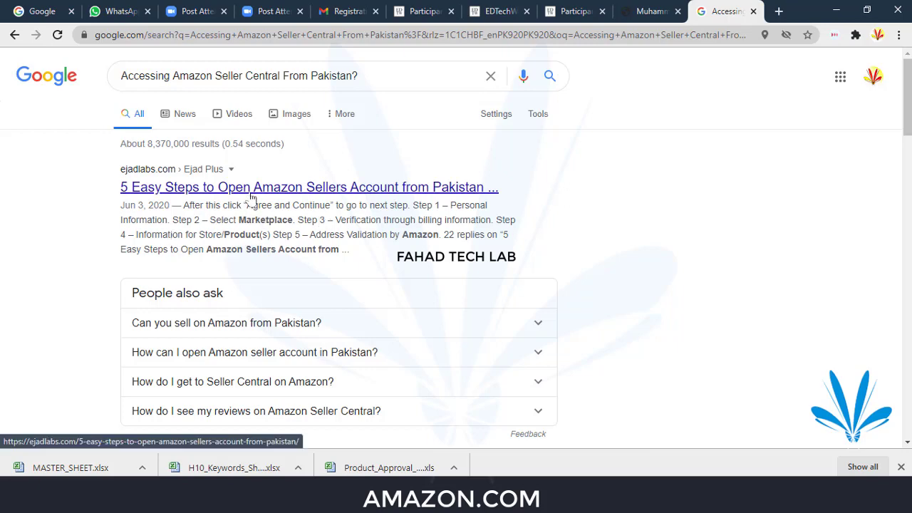
scroll(274, 238, "down", 2)
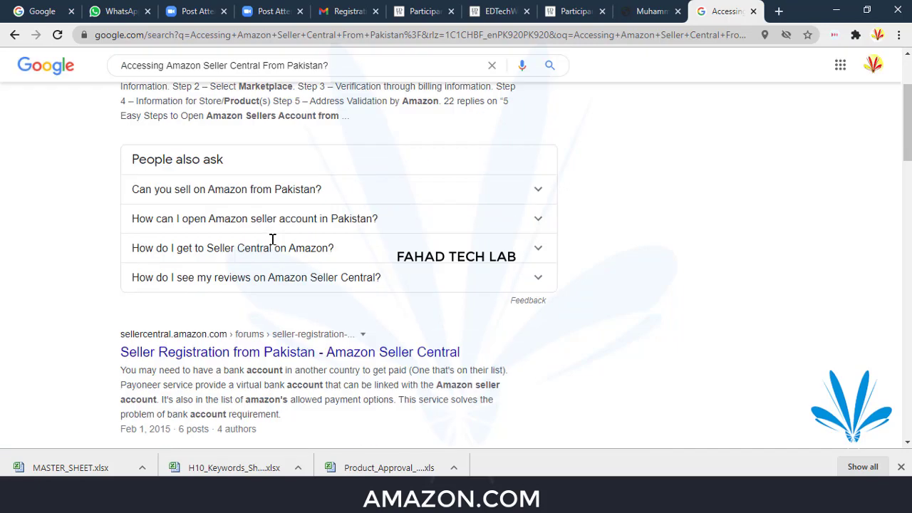
scroll(277, 241, "down", 2)
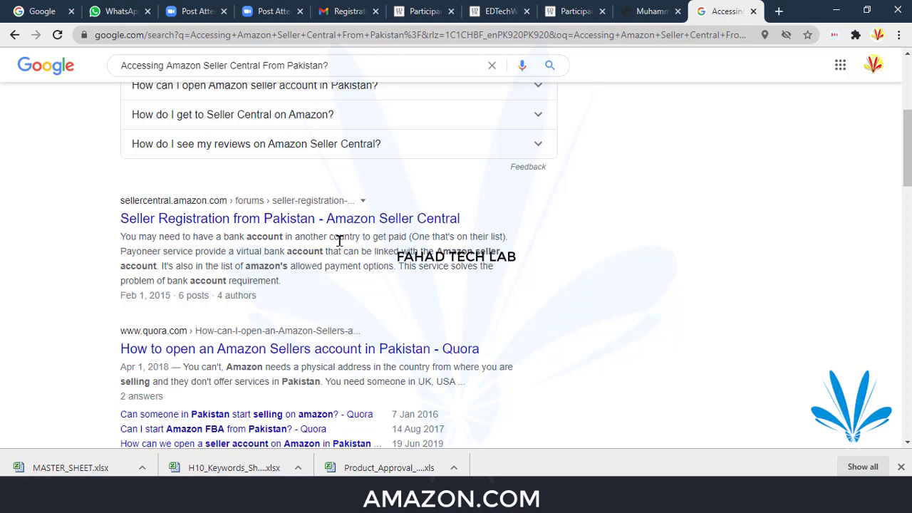
scroll(346, 251, "down", 1)
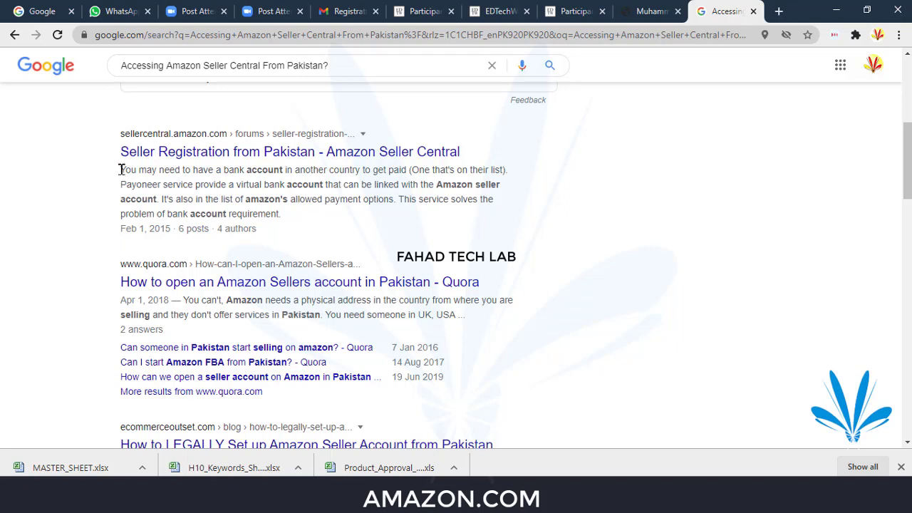
mouse_move(121, 171)
left_mouse_down()
mouse_move(271, 186)
mouse_move(290, 216)
mouse_move(283, 226)
left_mouse_up()
key("ctrl+c")
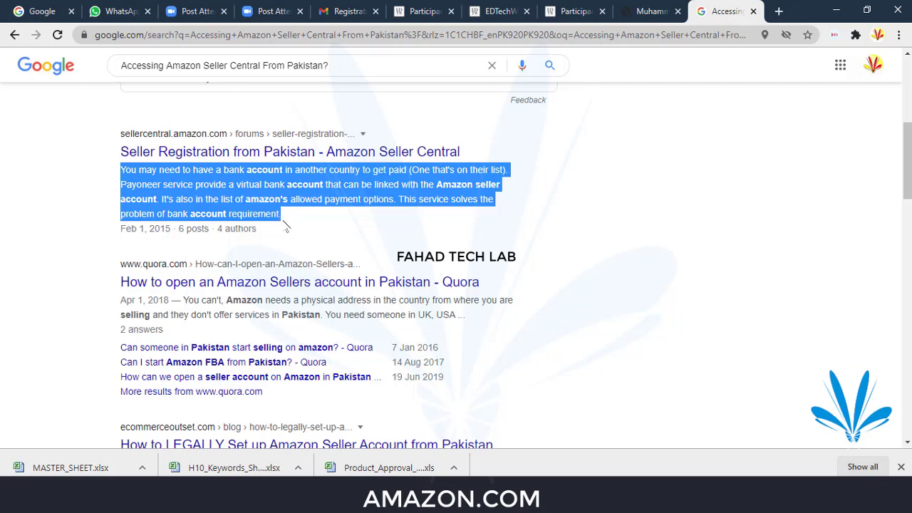
left_click(645, 11)
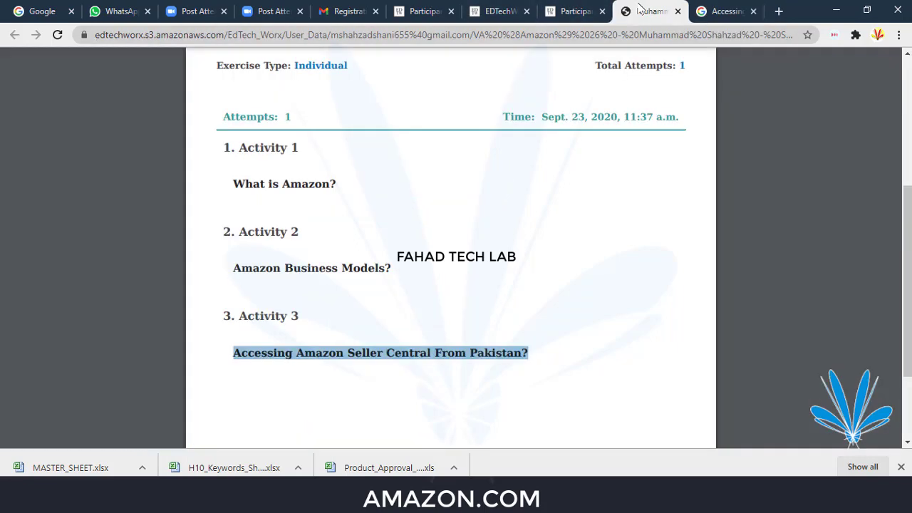
- Paste the Payoneer virtual bank account answer beneath the Activity 3 question and review all activities
left_click(568, 14)
key("ctrl+v")
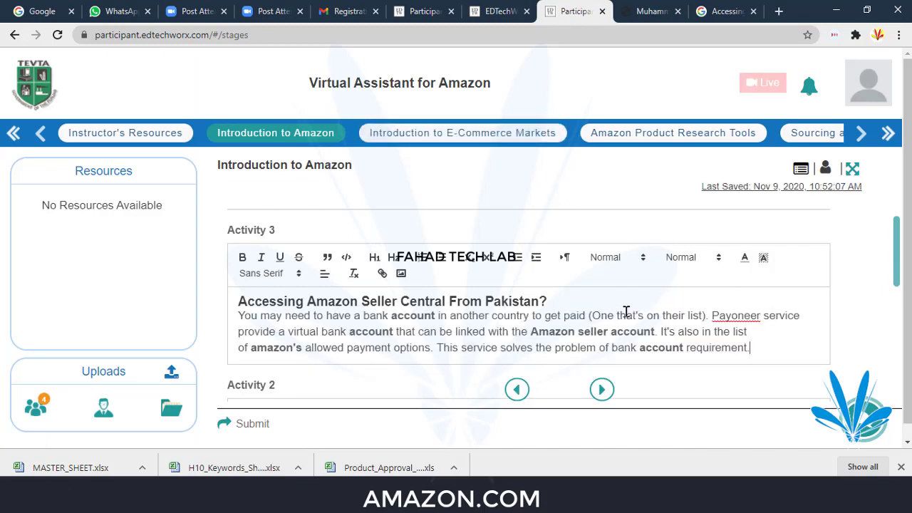
scroll(626, 312, "down", 2)
scroll(625, 313, "down", 2)
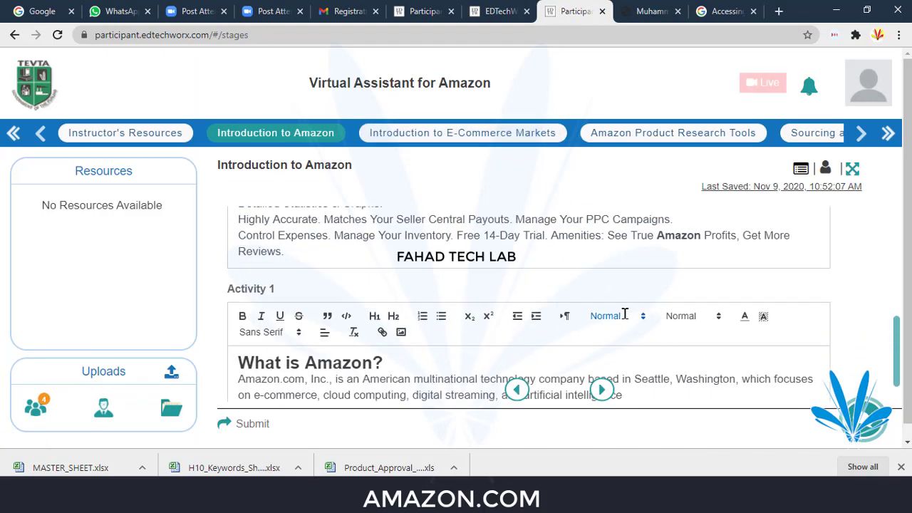
scroll(625, 315, "down", 1)
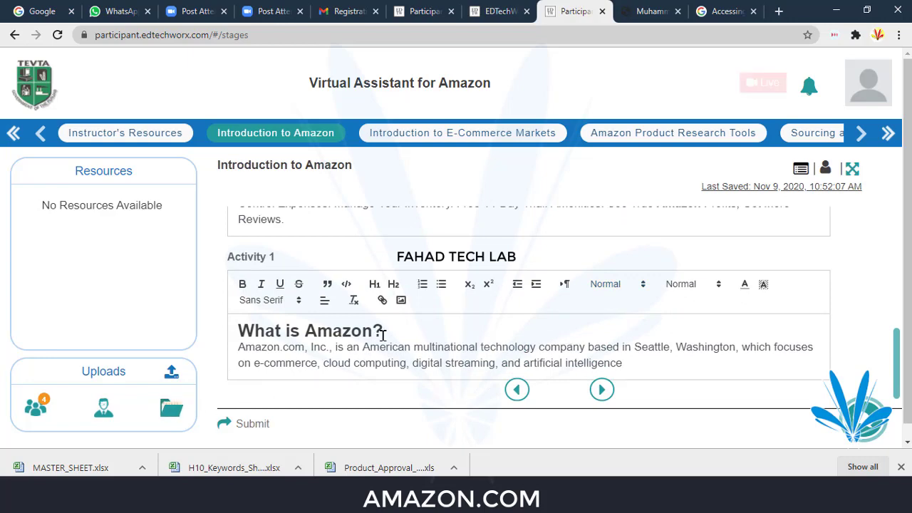
scroll(378, 332, "up", 5)
scroll(384, 336, "down", 3)
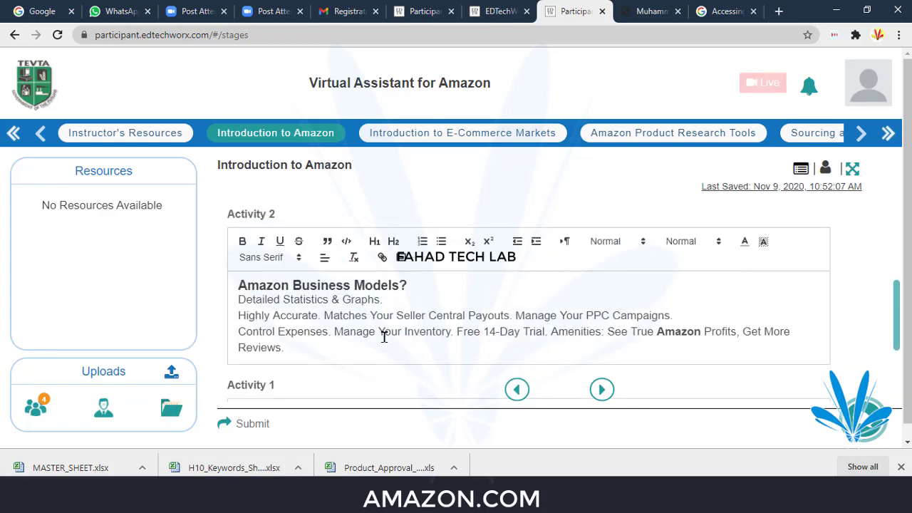
scroll(384, 336, "down", 2)
- Start a data upload titled 'ctivity no 1', then cancel it without attaching a file
left_click(171, 409)
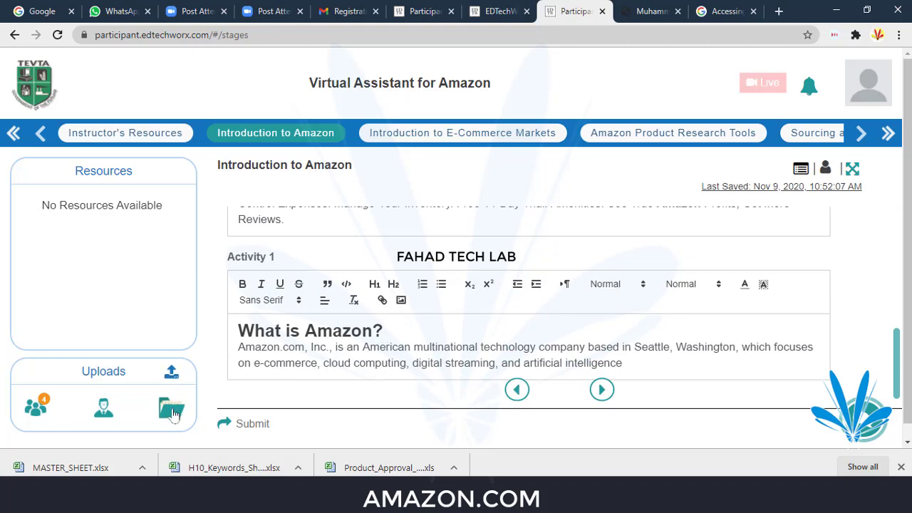
left_click(311, 273)
left_click(172, 371)
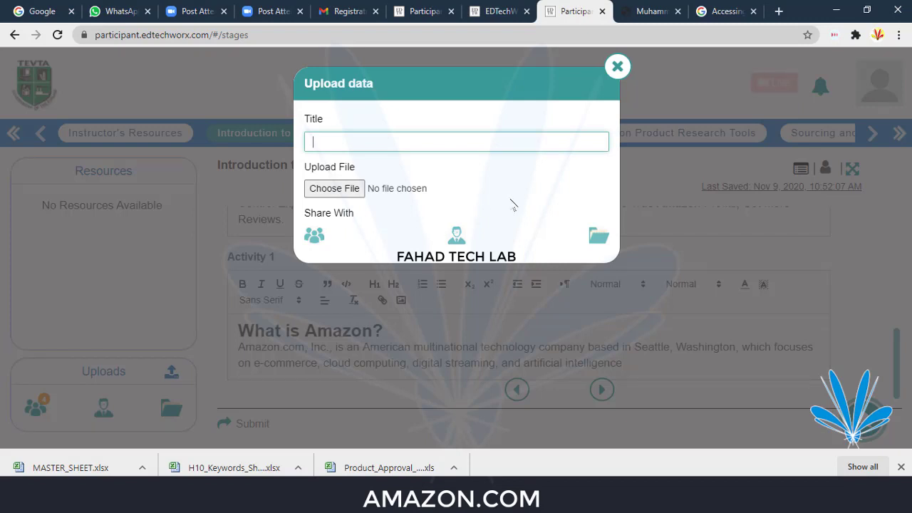
type("activ")
type("ity no")
type(" 1")
left_click(334, 188)
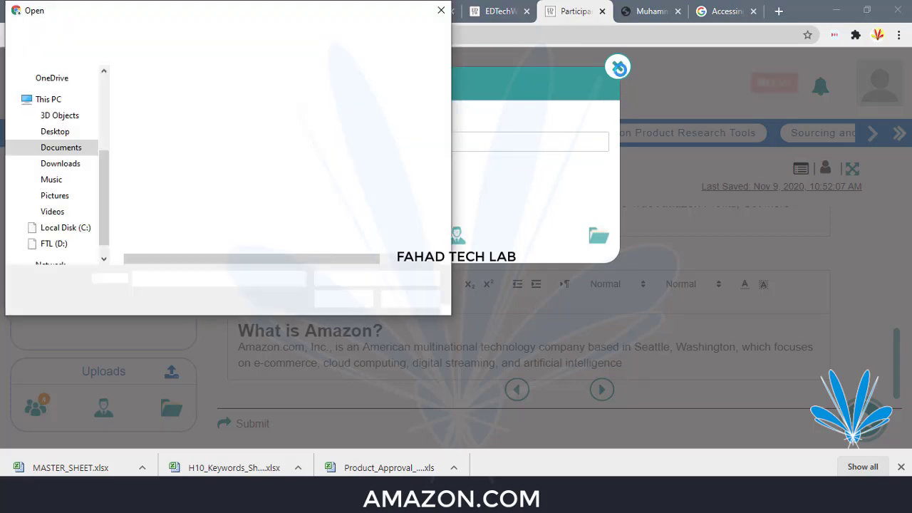
left_click(441, 10)
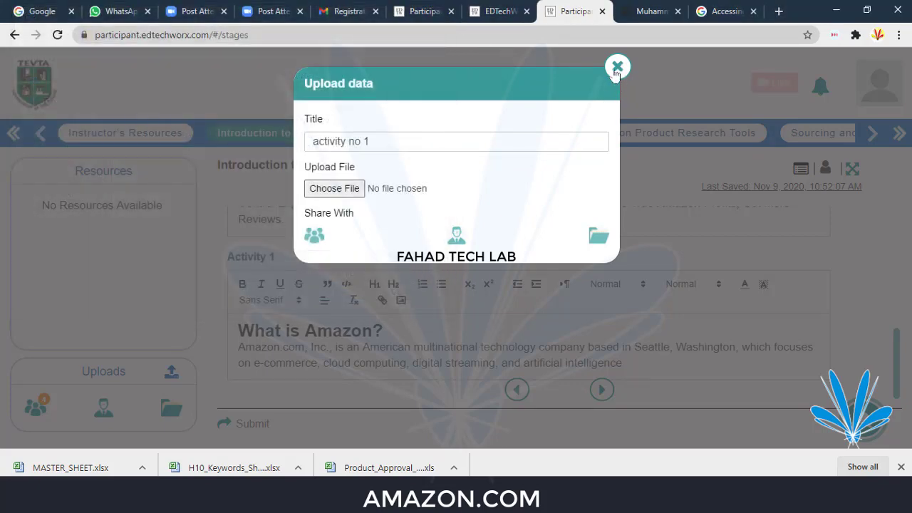
left_click(616, 67)
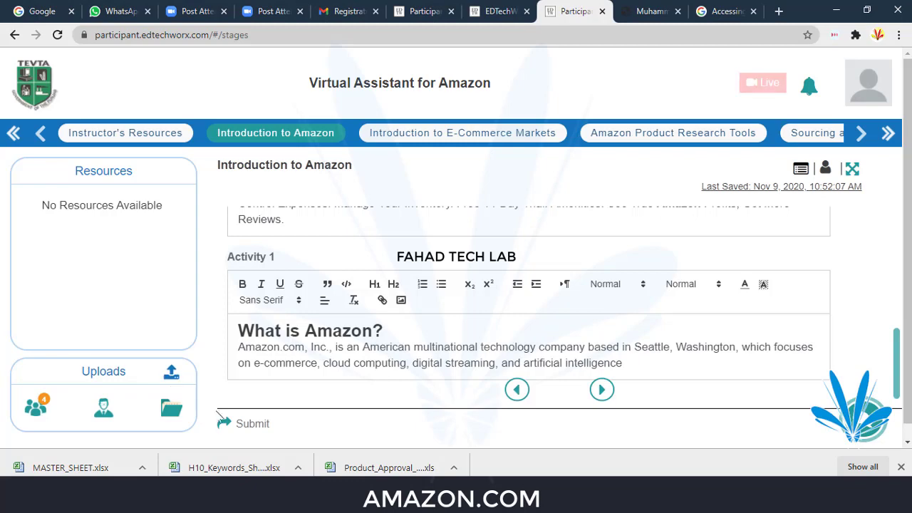
- Submit the Introduction to Amazon activity and share it with Everyone
left_click(250, 424)
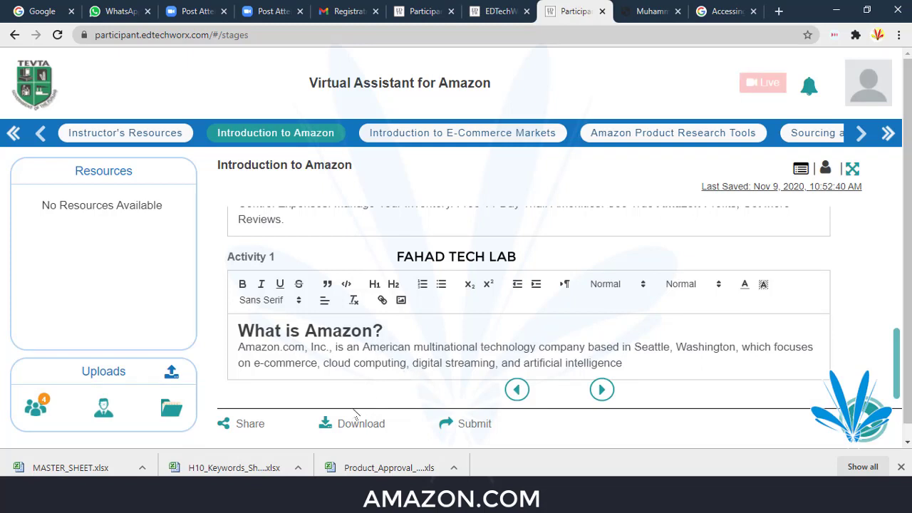
left_click(255, 424)
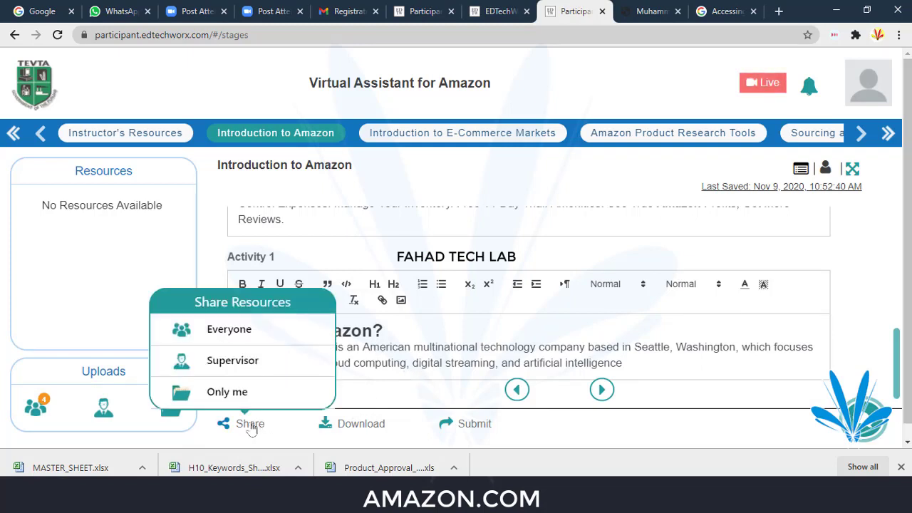
left_click(249, 330)
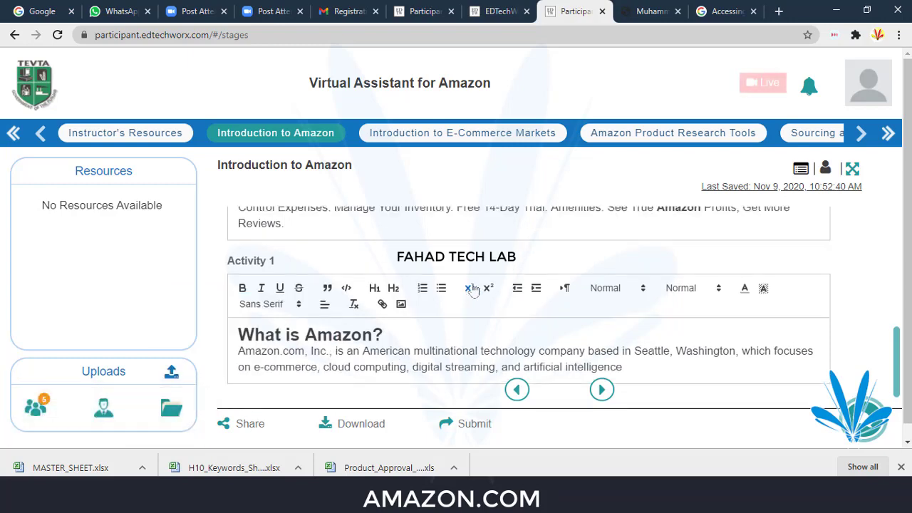
- Open the Introduction to E-Commerce Markets stage
scroll(469, 285, "up", 3)
scroll(473, 283, "up", 3)
scroll(473, 283, "down", 2)
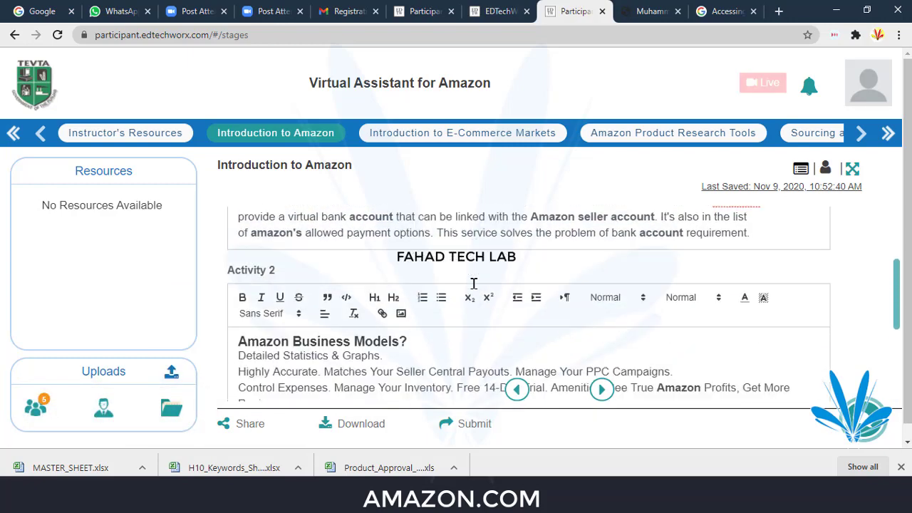
scroll(473, 283, "up", 1)
scroll(473, 283, "up", 1)
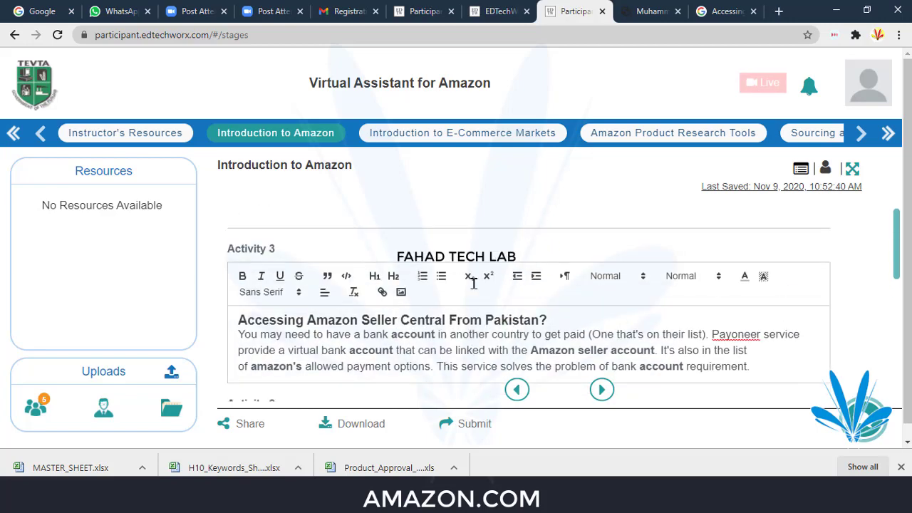
scroll(473, 283, "down", 2)
left_click(462, 133)
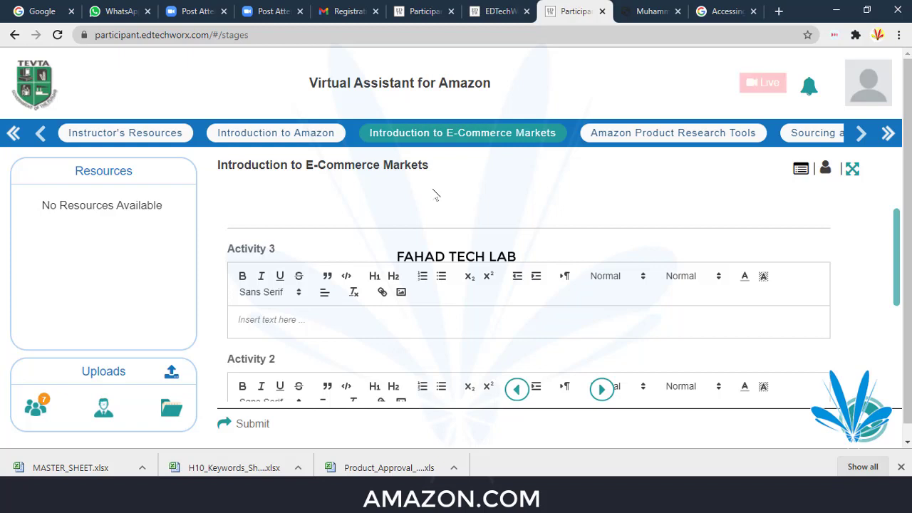
- Open a classmate's E-Commerce Markets report from the Shared with Everyone files
left_click(34, 406)
scroll(116, 299, "down", 1)
scroll(116, 299, "down", 1)
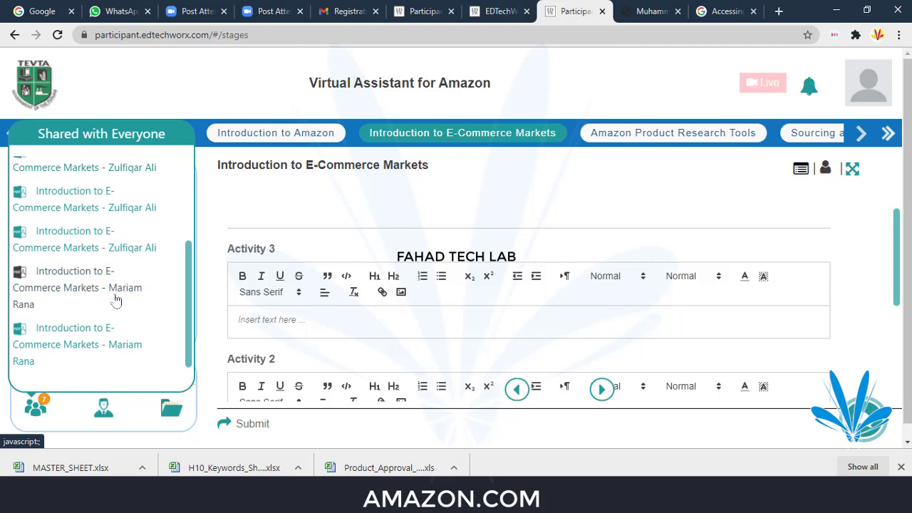
left_click(107, 340)
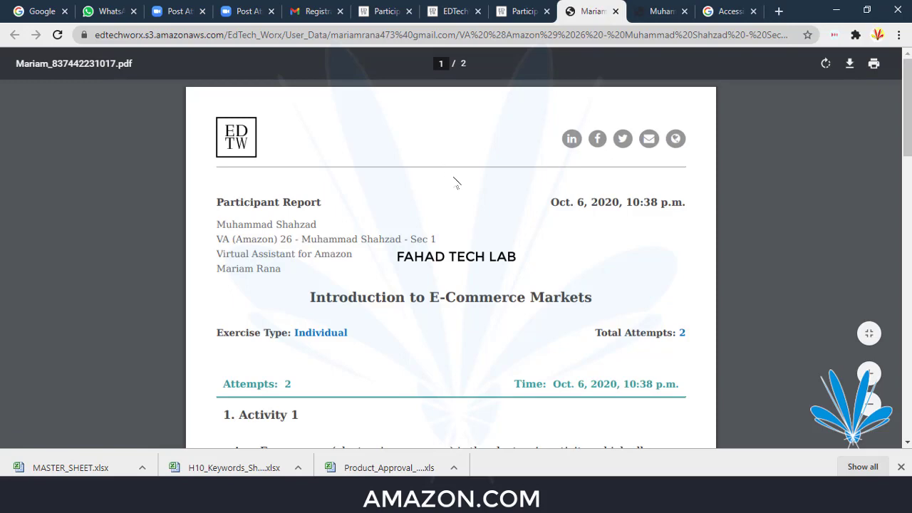
scroll(478, 246, "down", 4)
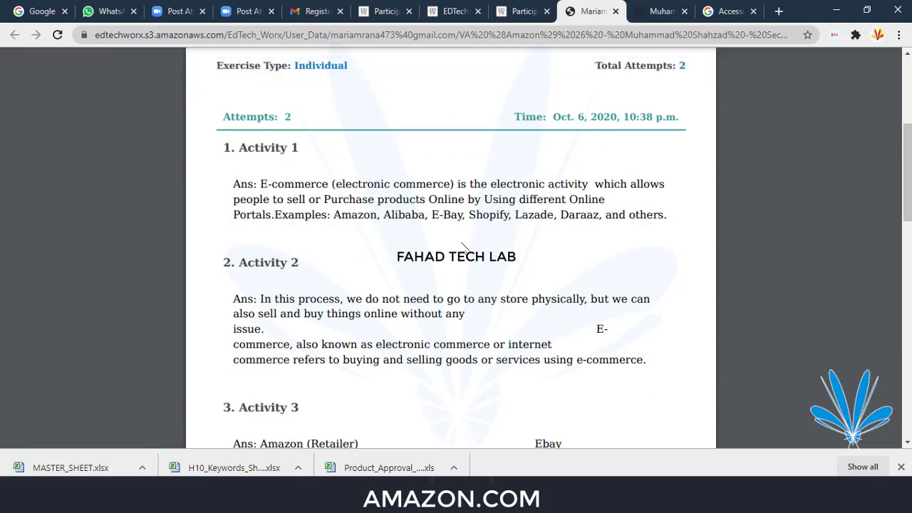
scroll(441, 237, "down", 5)
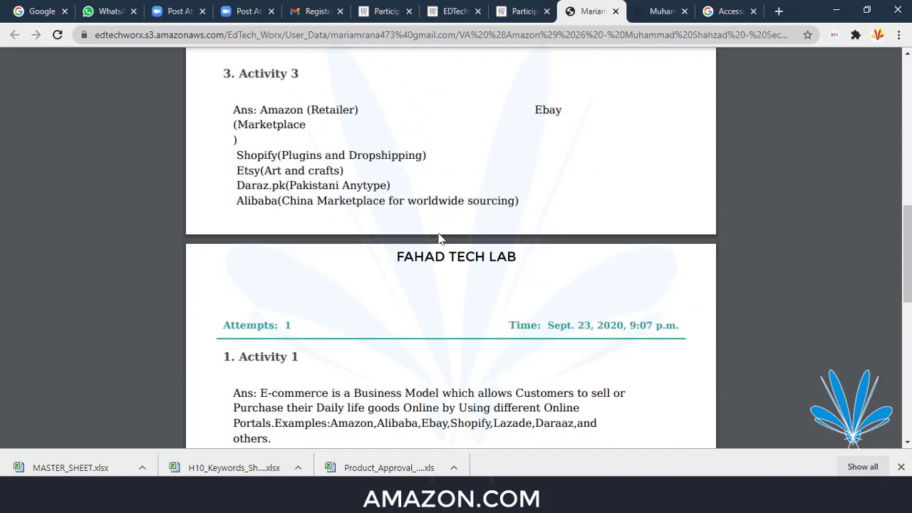
scroll(441, 237, "up", 2)
scroll(441, 237, "up", 2)
scroll(441, 237, "up", 2)
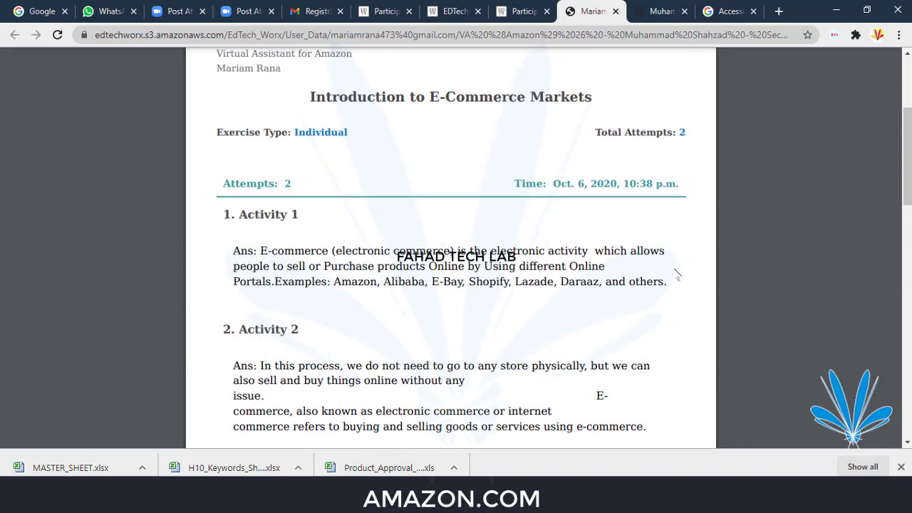
- Copy the report's Activity 1 answer into the portal's Activity 1 editor
left_click_drag(667, 282, 231, 258)
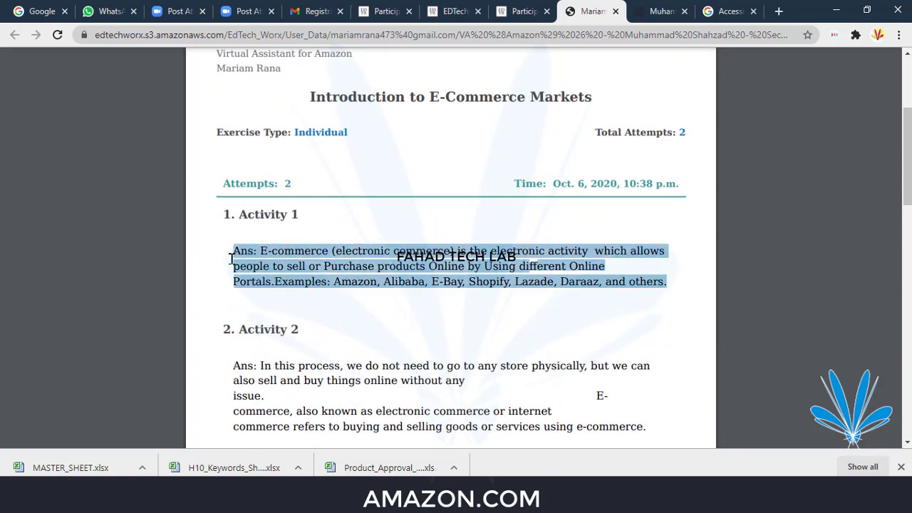
left_click(525, 15)
scroll(383, 276, "down", 3)
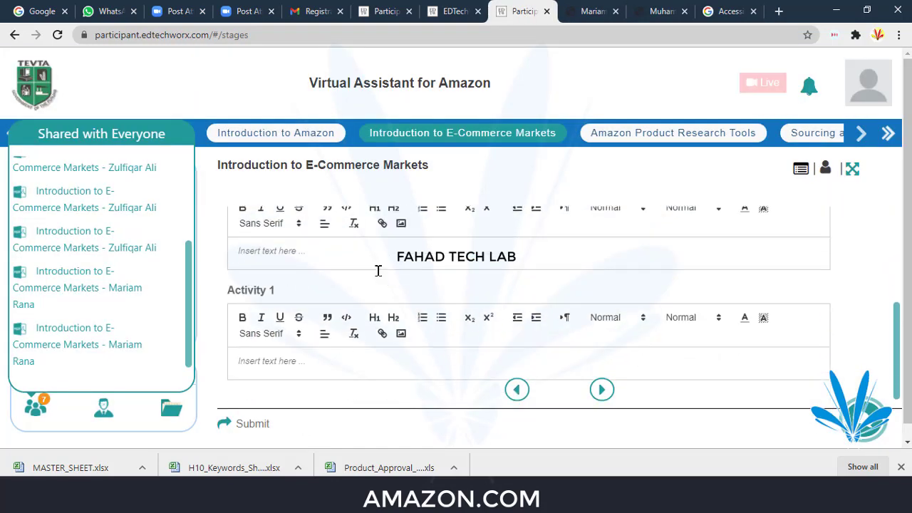
left_click(283, 366)
key("ctrl+v")
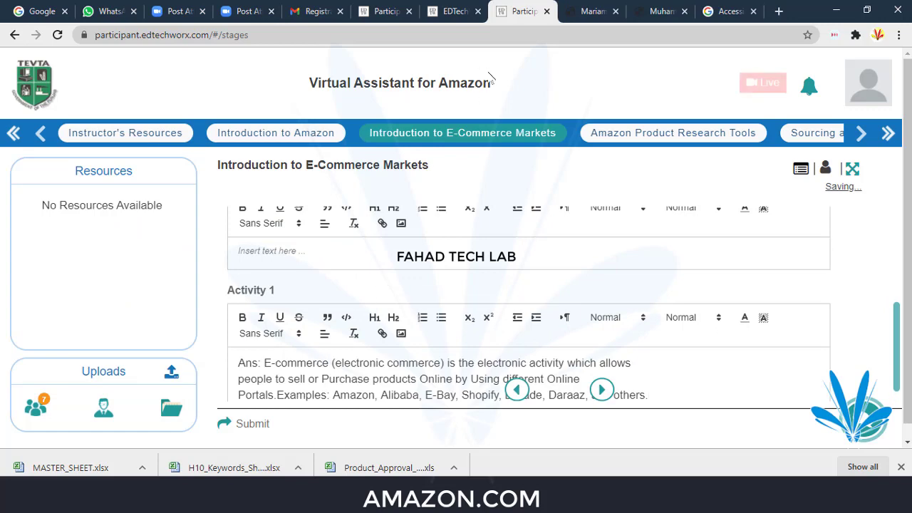
- Paste the report's Activity 2 answer into Activity 2, removing the 'Ans:' prefixes
left_click(588, 12)
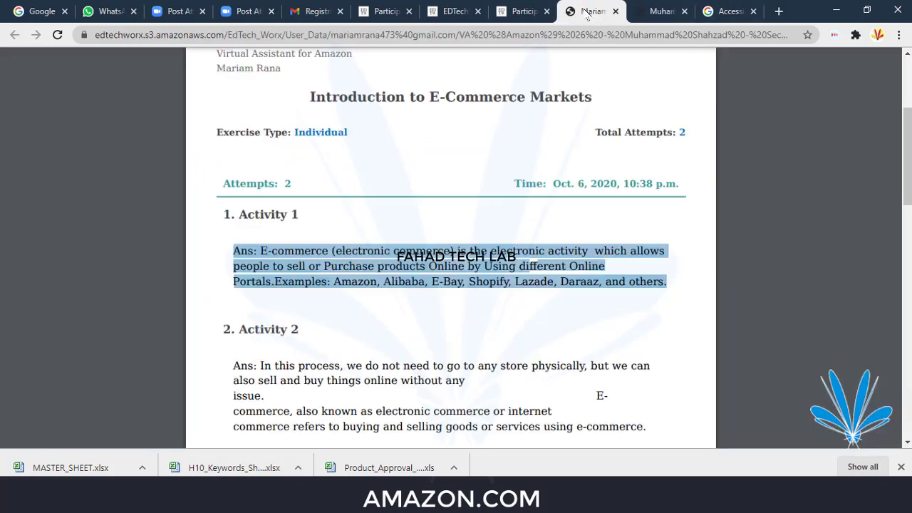
scroll(470, 319, "down", 3)
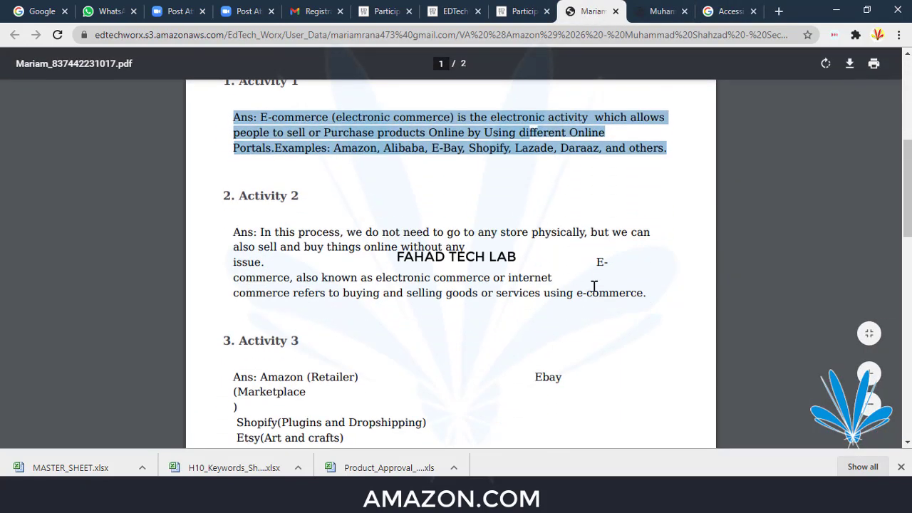
mouse_move(650, 296)
left_mouse_down()
mouse_move(236, 246)
mouse_move(230, 237)
left_mouse_up()
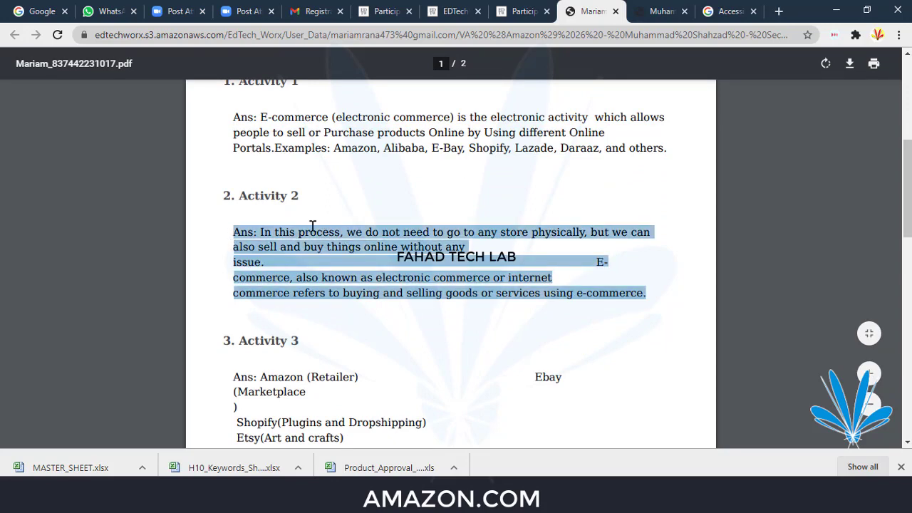
left_click(522, 11)
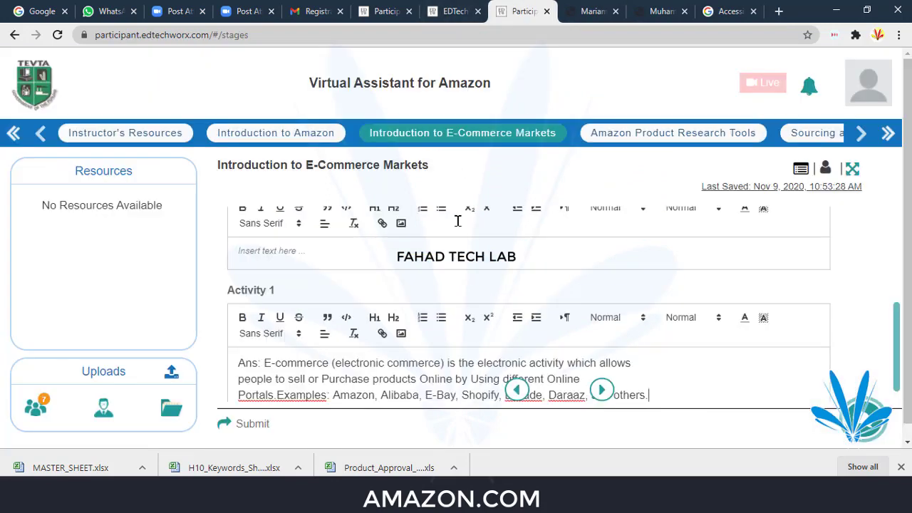
scroll(457, 221, "down", 1)
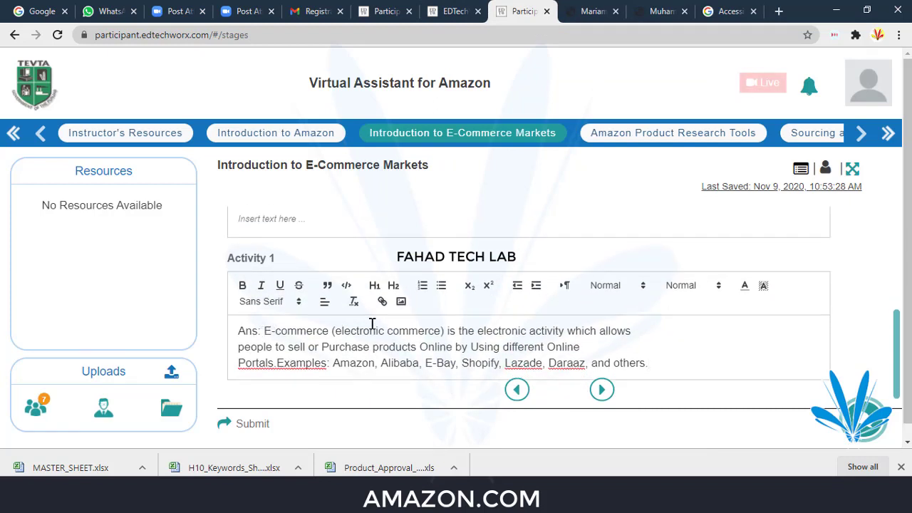
key("BackSpace")
key("BackSpace")
key("BackSpace")
key("BackSpace")
key("BackSpace")
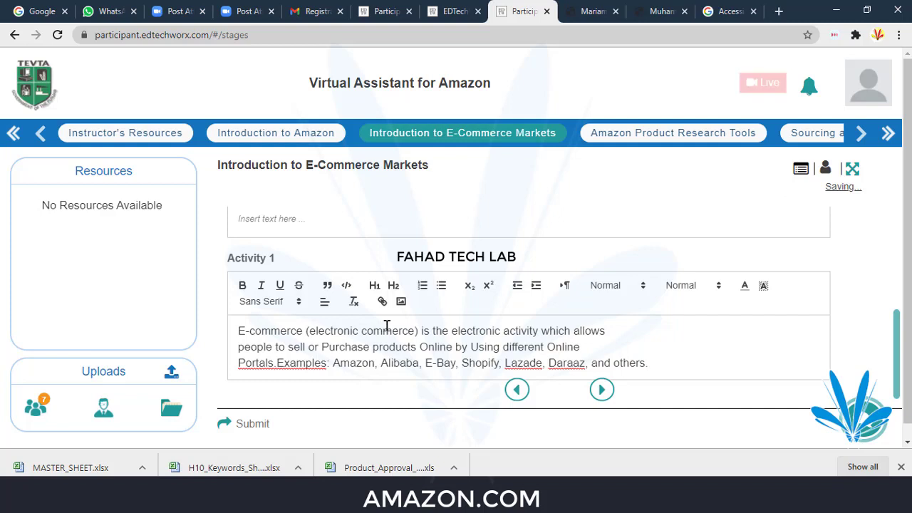
scroll(385, 326, "up", 4)
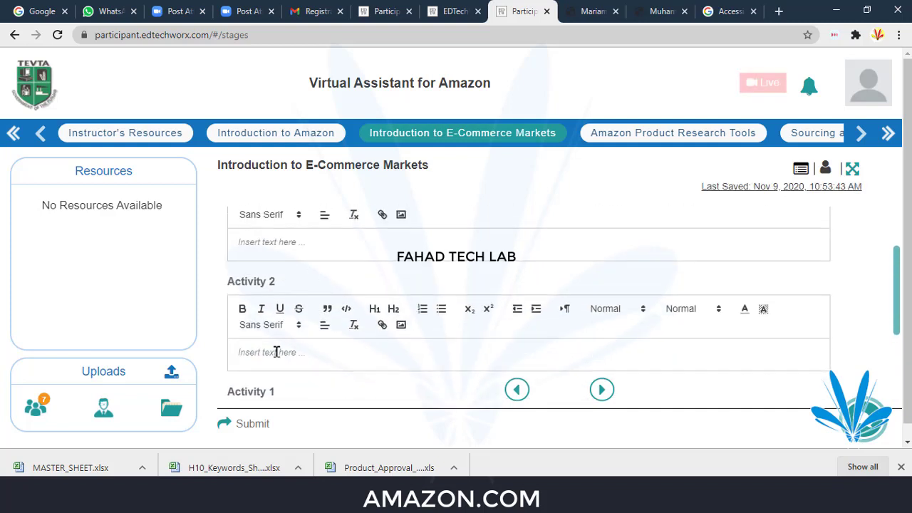
key("ctrl+v")
left_click(263, 353)
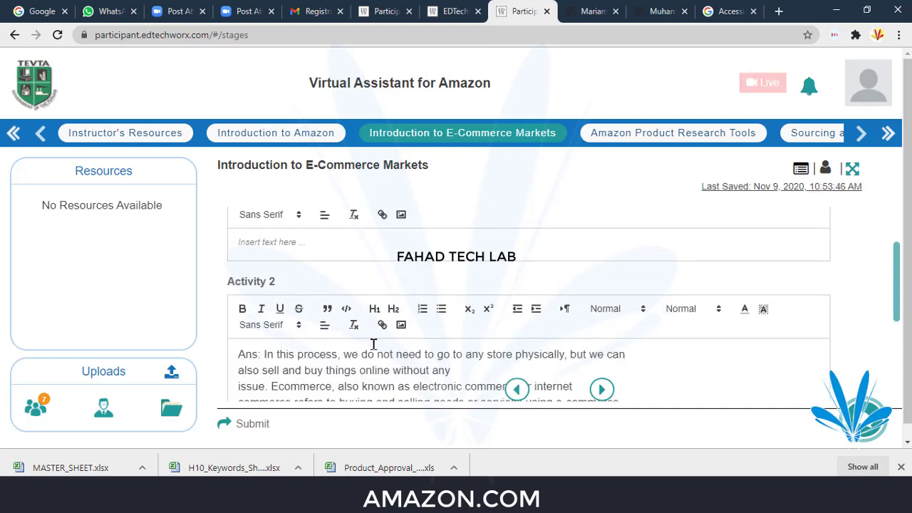
key("BackSpace")
key("BackSpace")
key("BackSpace")
key("BackSpace")
key("BackSpace")
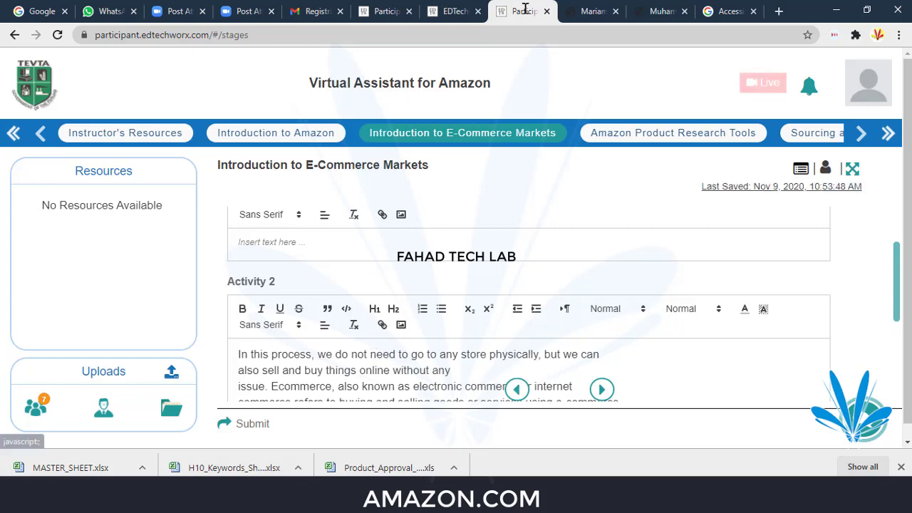
- Paste the e-commerce definition from the earlier submission PDF into Activity 1
left_click(588, 11)
scroll(583, 267, "up", 2)
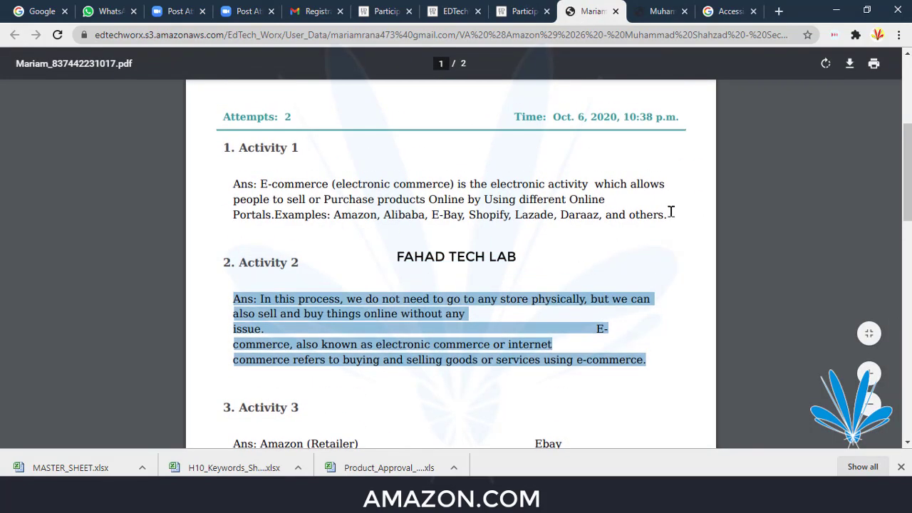
mouse_move(670, 212)
left_mouse_down()
mouse_move(167, 200)
mouse_move(259, 186)
left_mouse_up()
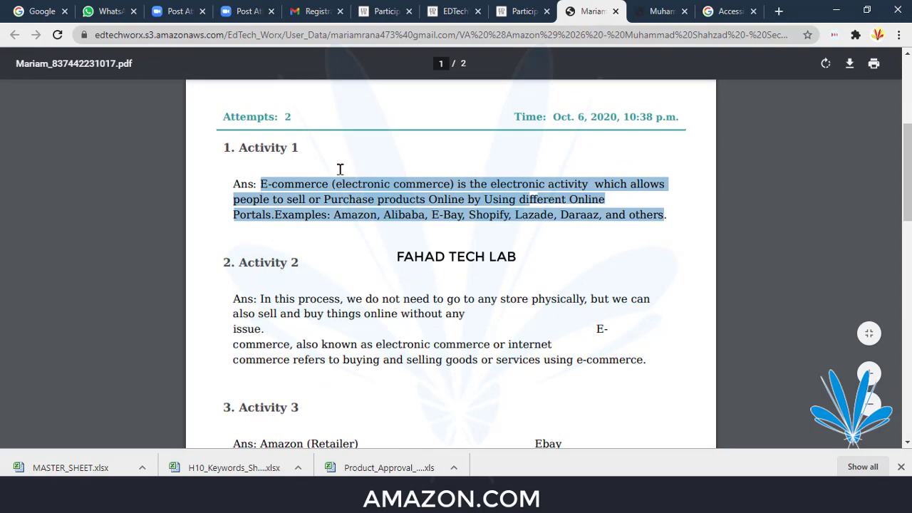
left_click(520, 11)
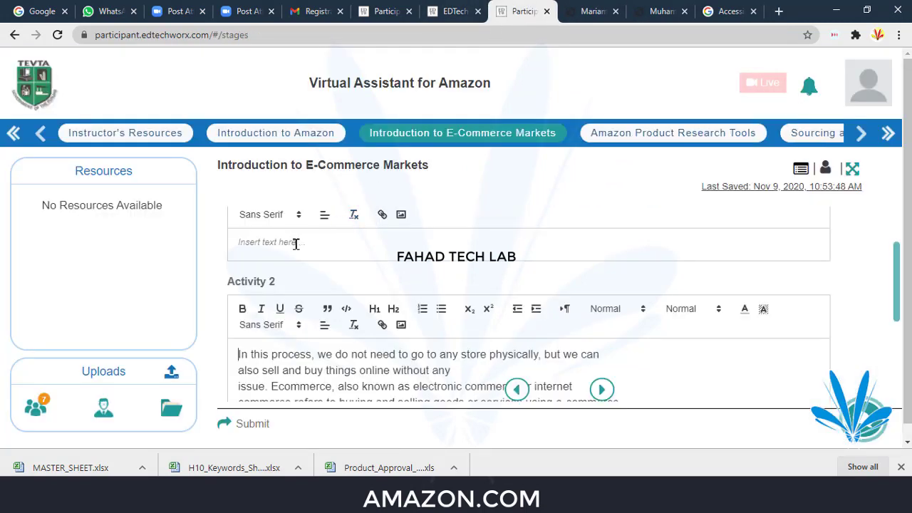
key("ctrl+v")
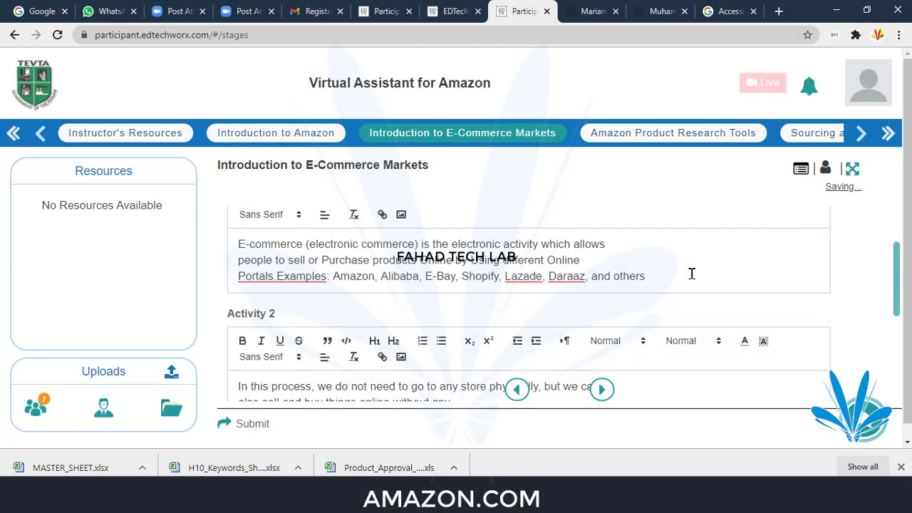
scroll(462, 284, "up", 1)
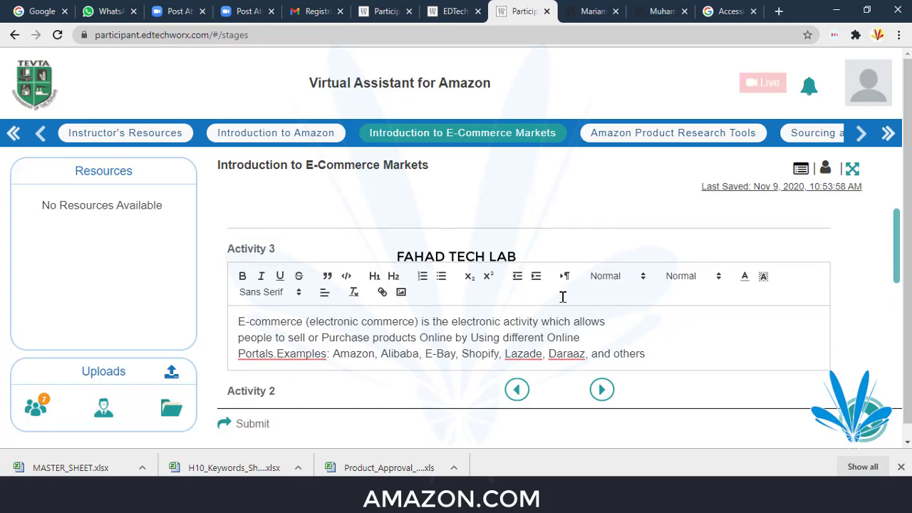
scroll(563, 296, "down", 1)
scroll(563, 297, "down", 2)
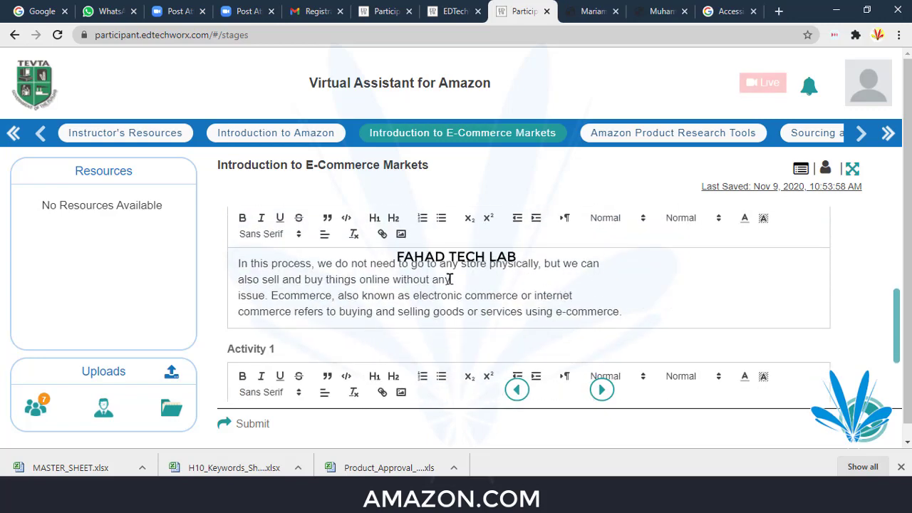
scroll(510, 267, "down", 1)
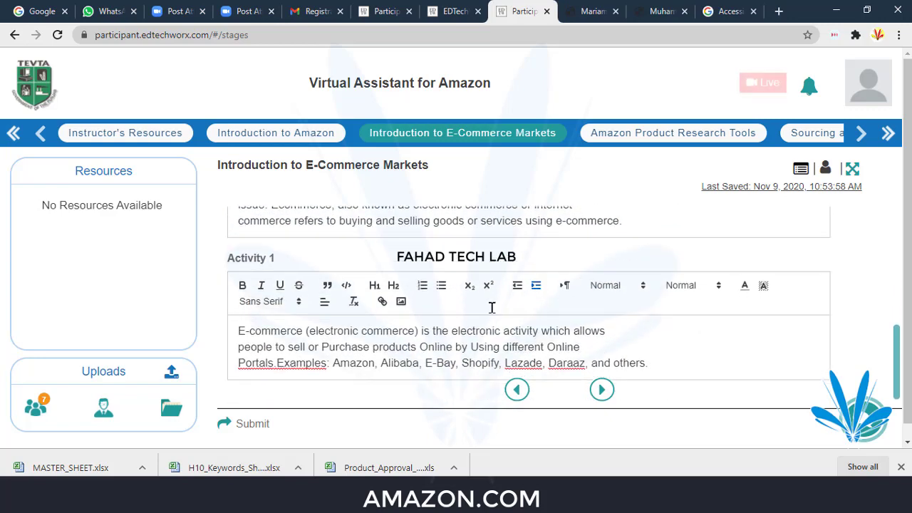
- Submit and share the E-Commerce Markets answers with Everyone, then open Amazon Product Research Tools
left_click(254, 425)
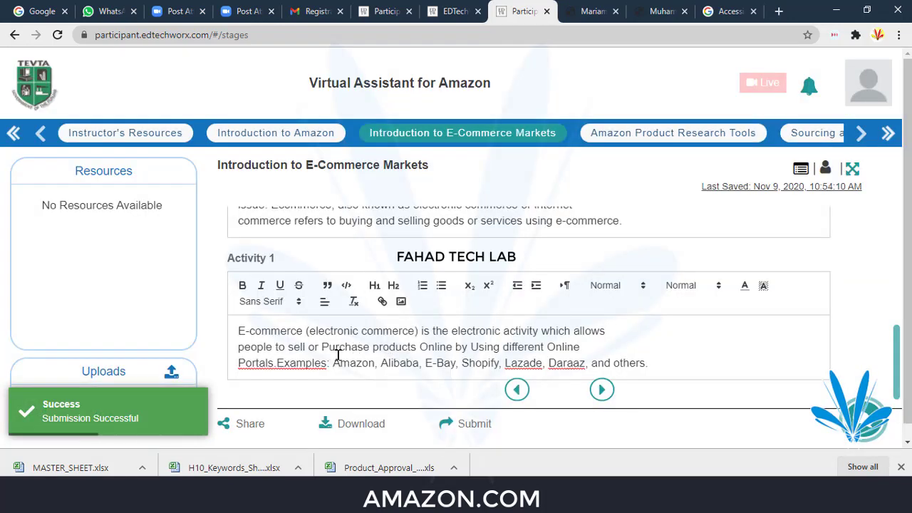
left_click(253, 423)
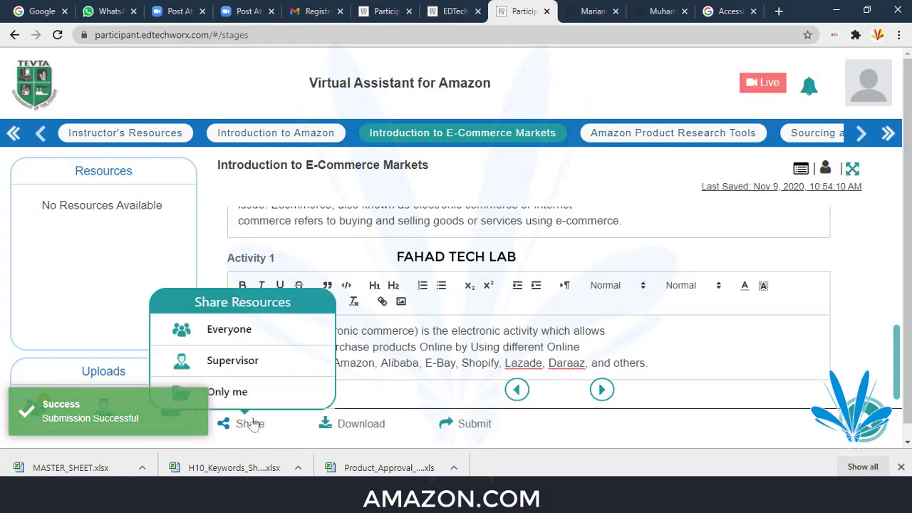
left_click(269, 335)
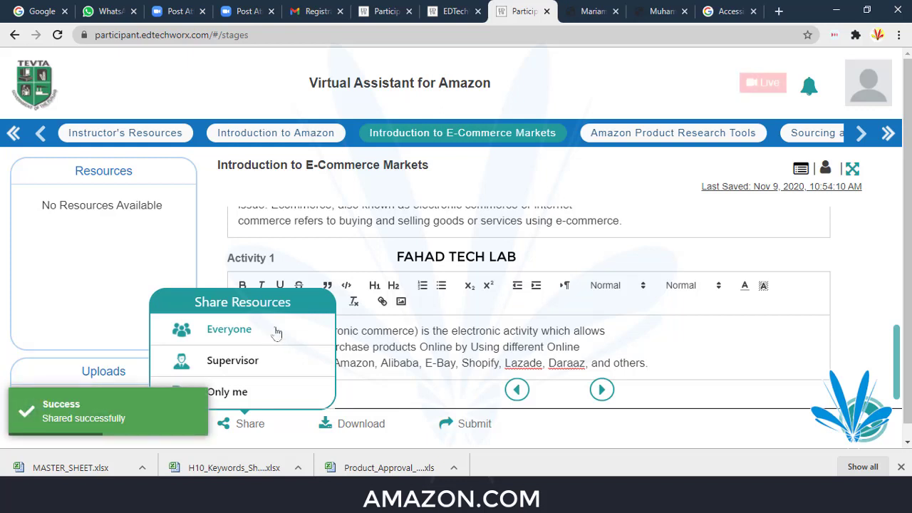
left_click(650, 135)
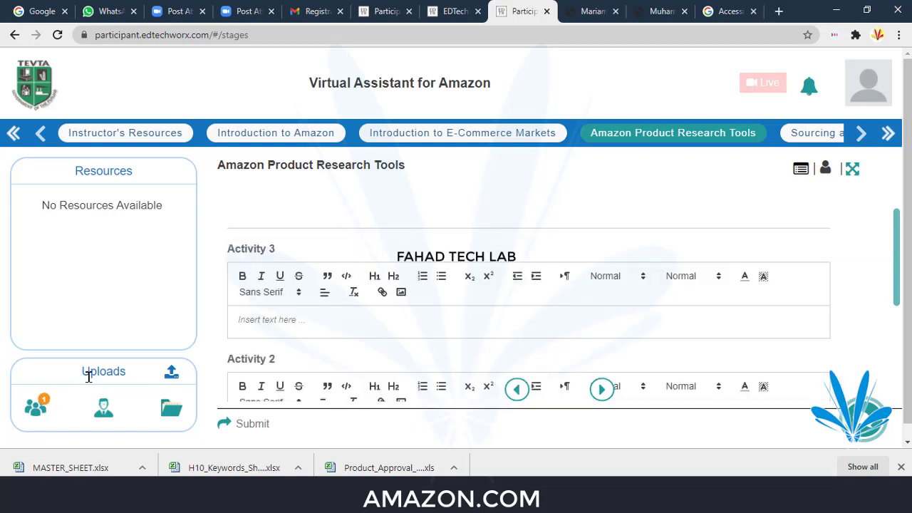
- Paste the tool list from the shared Product Research Tools report into Activity 1
left_click(39, 409)
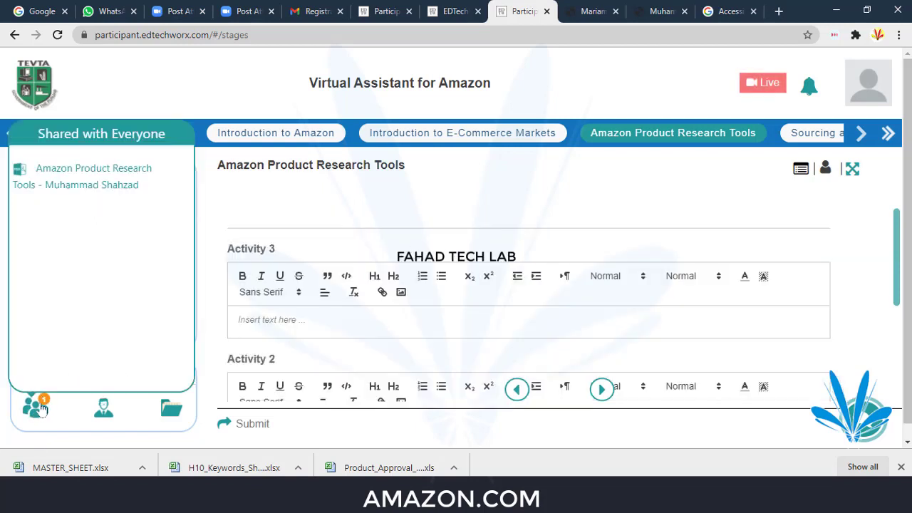
left_click(126, 186)
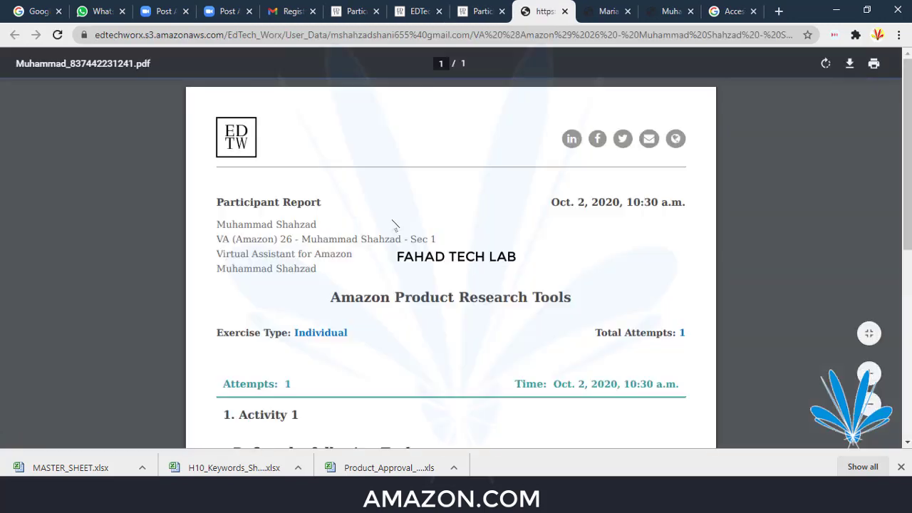
scroll(393, 224, "down", 3)
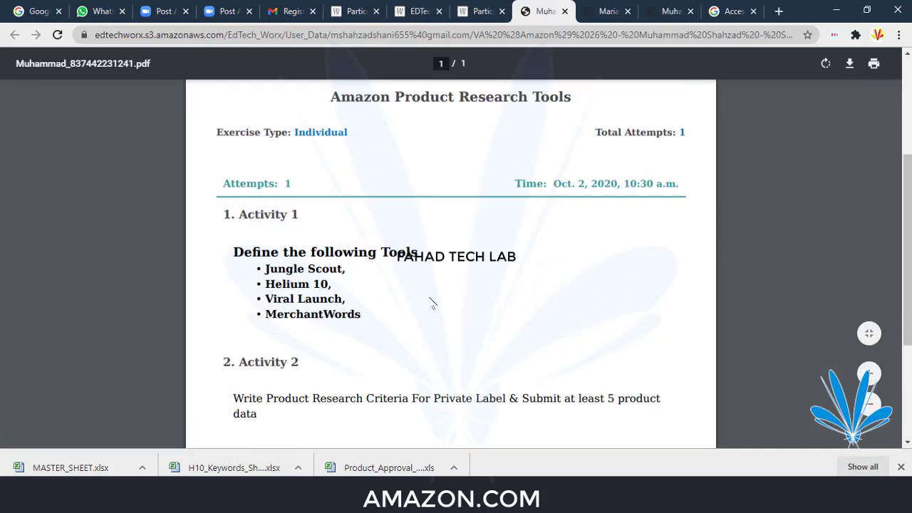
left_click_drag(363, 317, 231, 254)
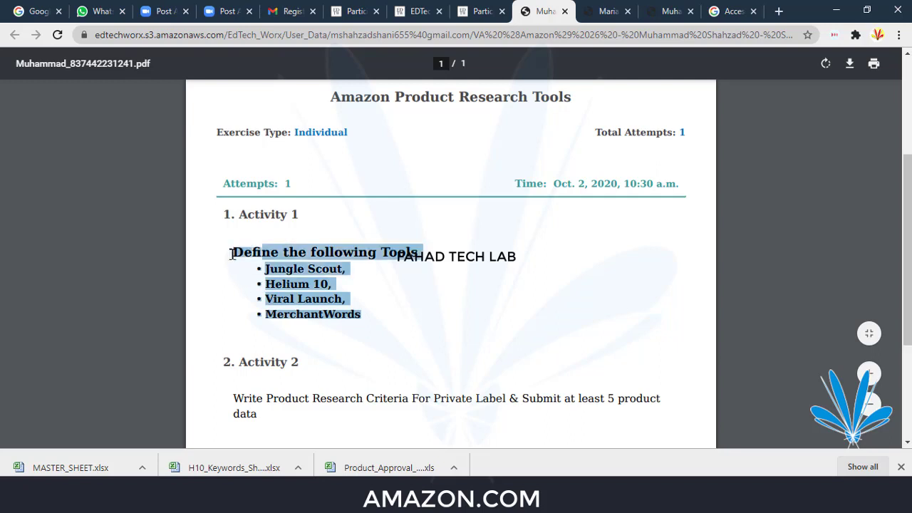
left_click(470, 11)
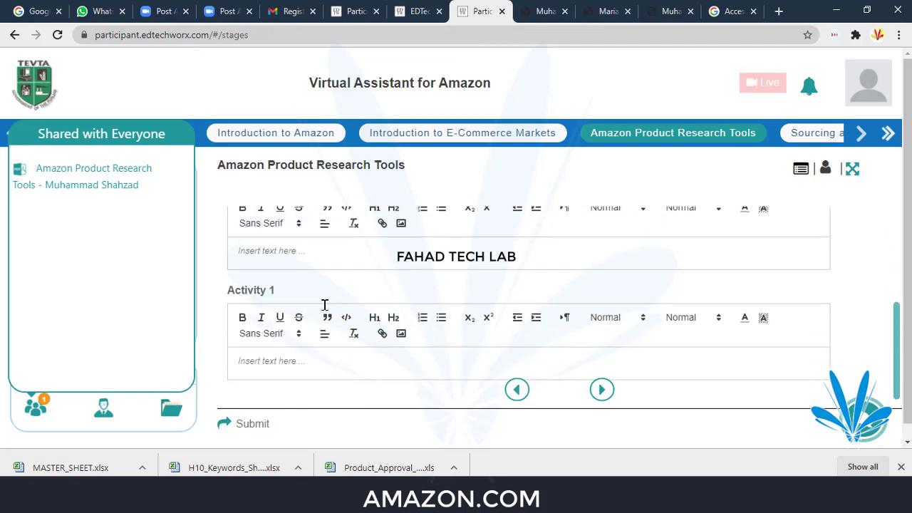
scroll(321, 306, "down", 3)
left_click(292, 362)
key("ctrl+v")
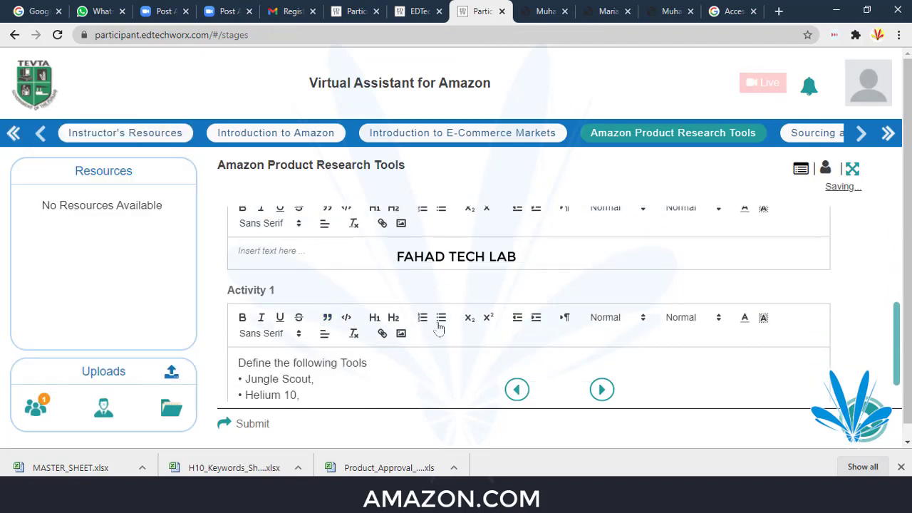
- Format the 'Define the following Tools' title line as bold Heading 2
triple_click(340, 363)
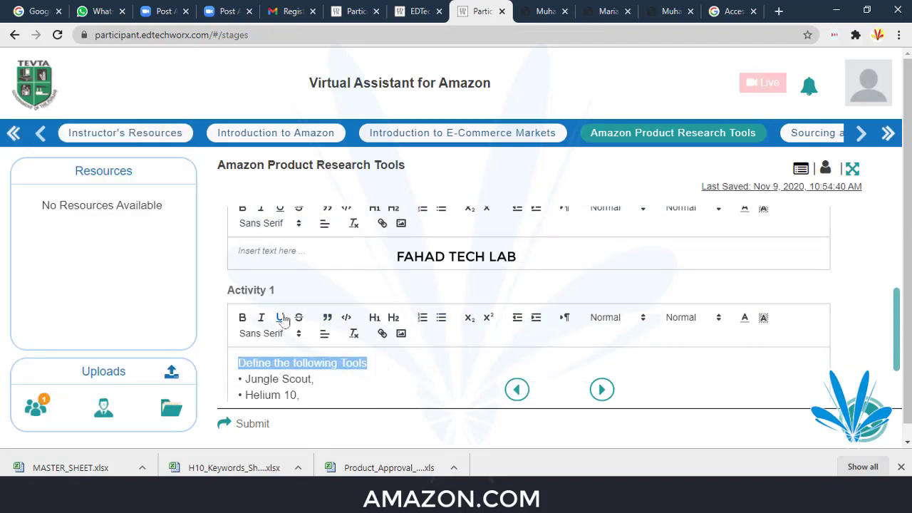
left_click(242, 317)
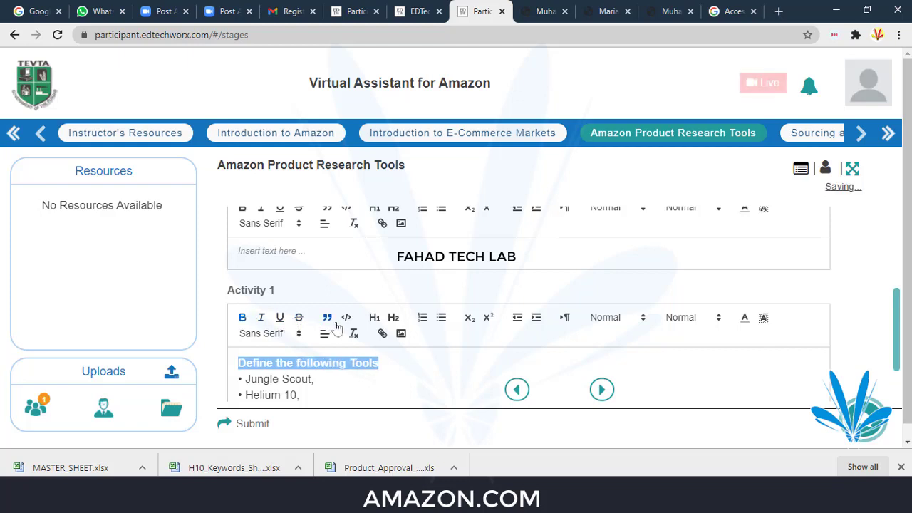
left_click(374, 318)
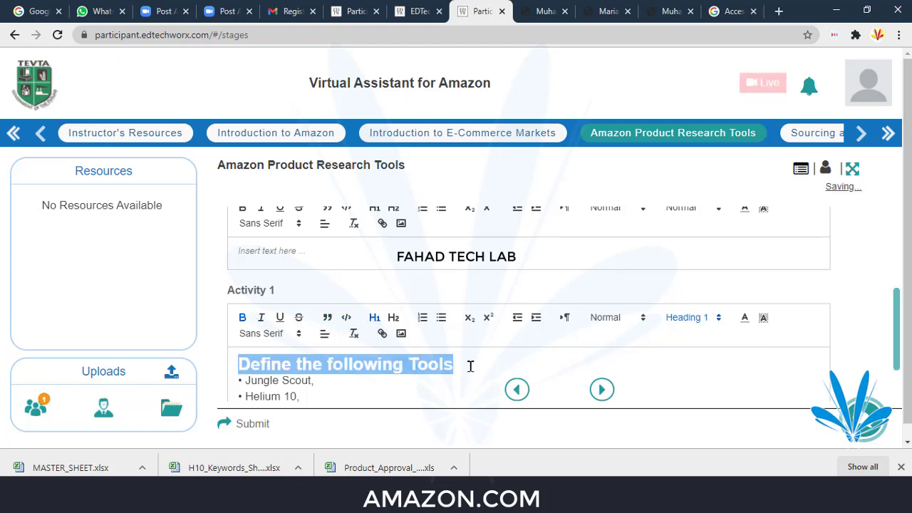
left_click(393, 318)
left_click(421, 385)
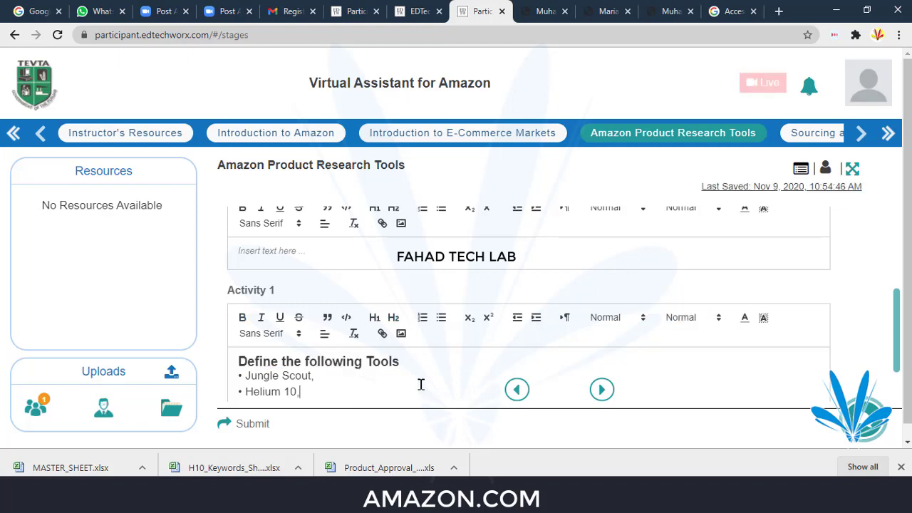
scroll(419, 379, "down", 1)
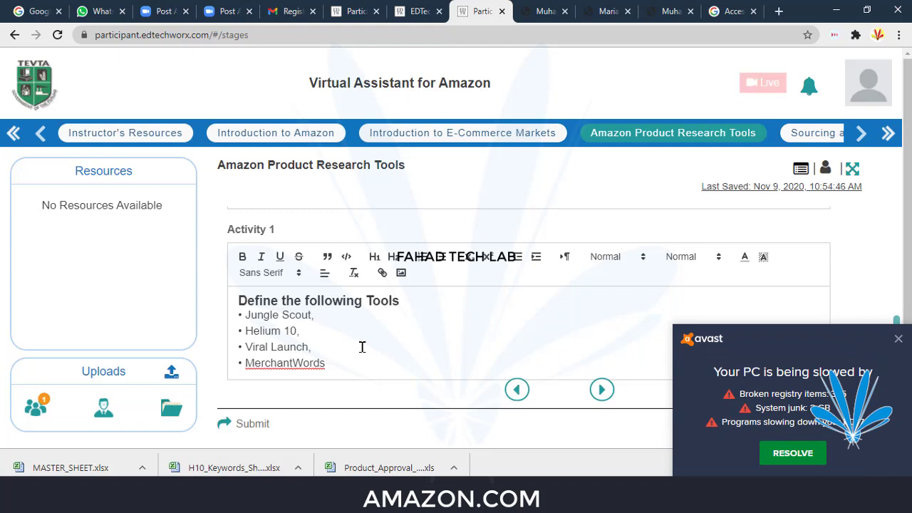
- Paste the Activity 2 task sentence from the shared report into the Activity 2 editor
left_click(543, 11)
scroll(371, 264, "down", 3)
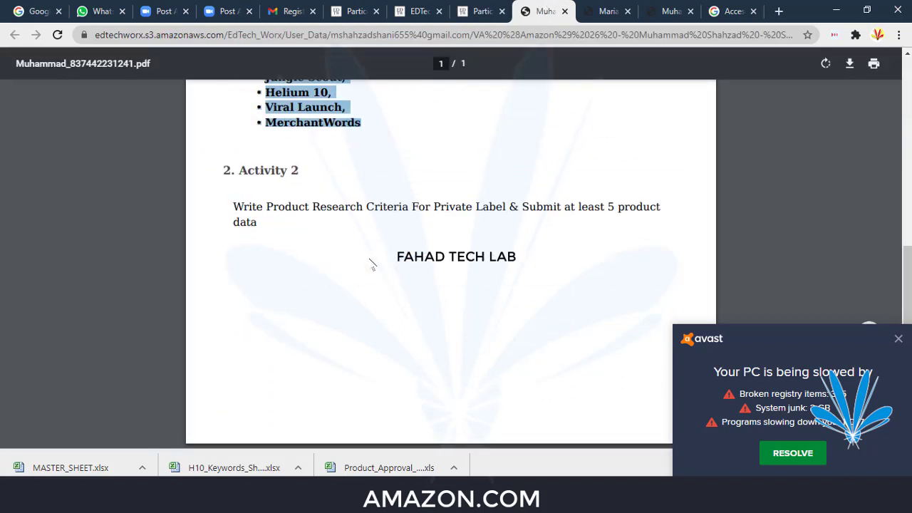
left_click_drag(271, 237, 235, 208)
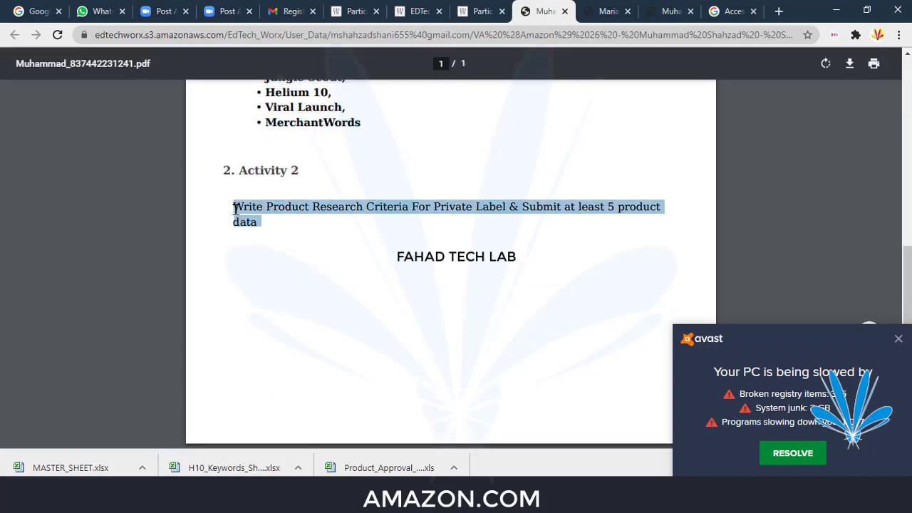
left_click(484, 13)
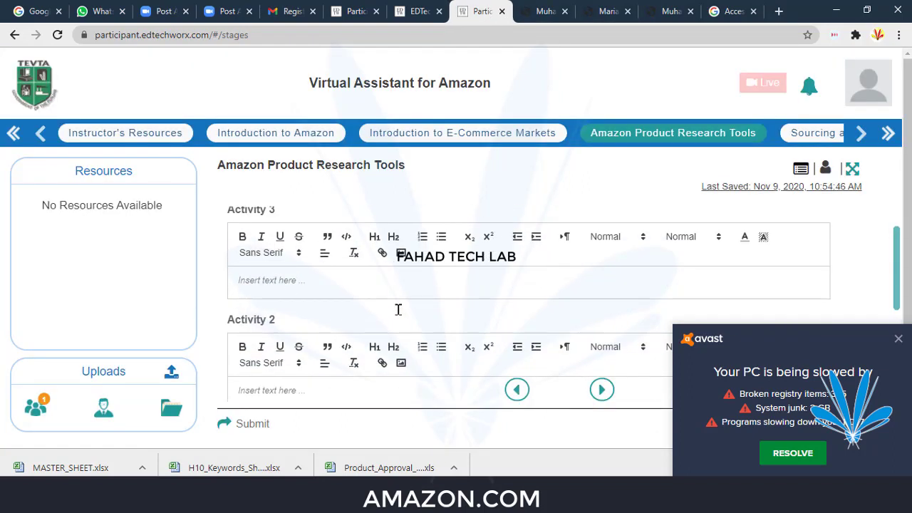
scroll(398, 309, "down", 1)
left_click(294, 326)
type("Write Product Research Criteria For Private Label & Submit at least 5 product data")
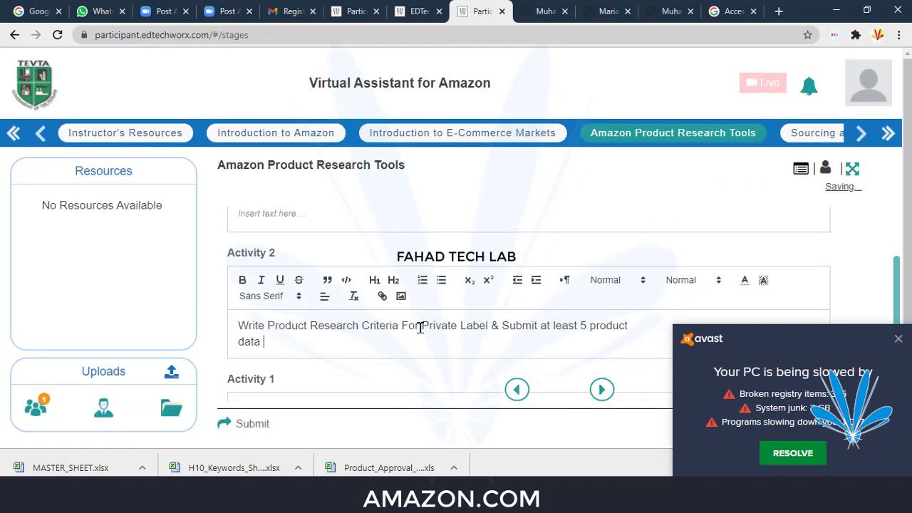
- Make the Activity 2 task text bold and copy all of it
triple_click(276, 340)
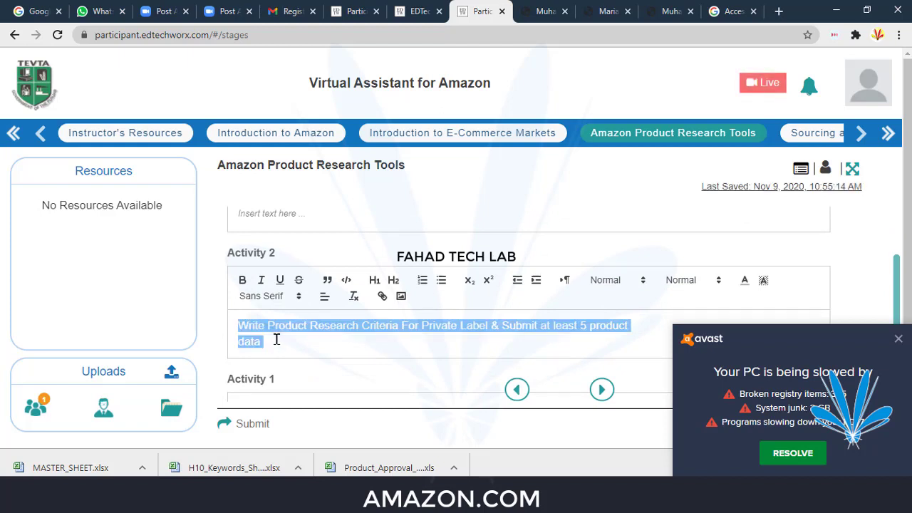
left_click(242, 279)
left_click(361, 352)
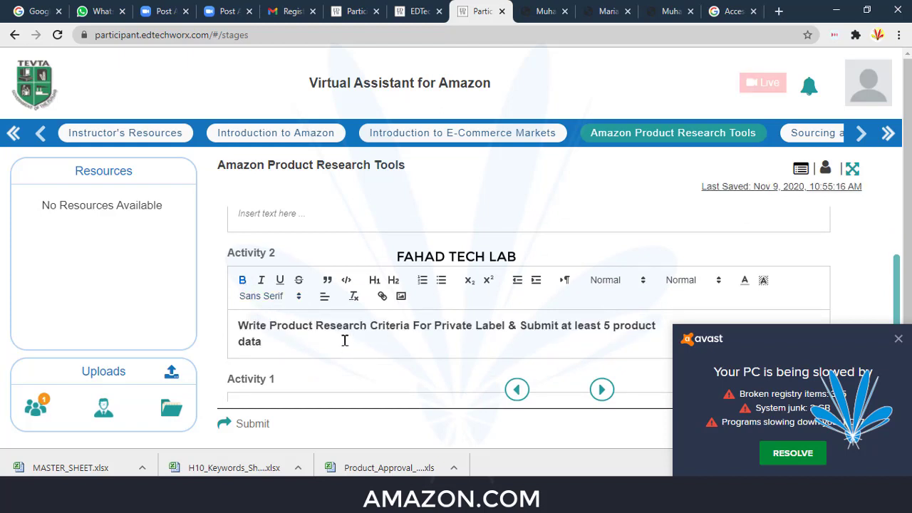
scroll(357, 351, "down", 2)
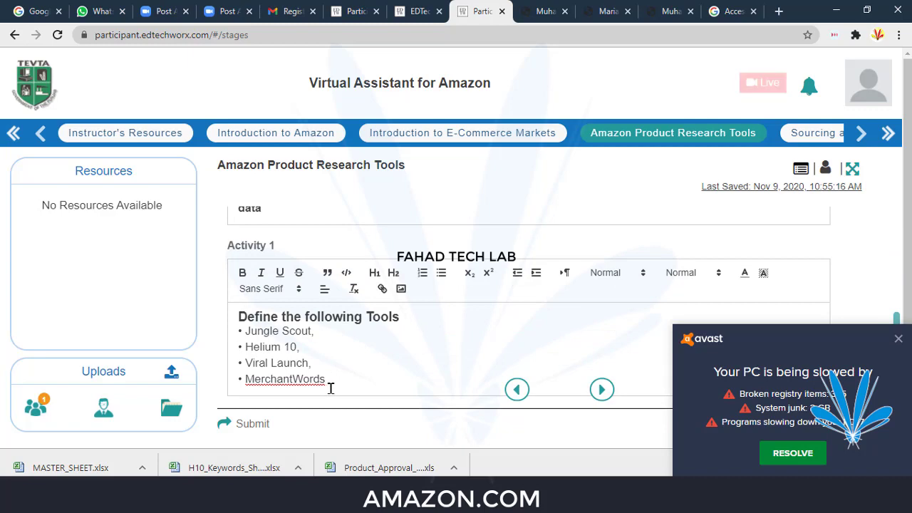
scroll(355, 375, "up", 1)
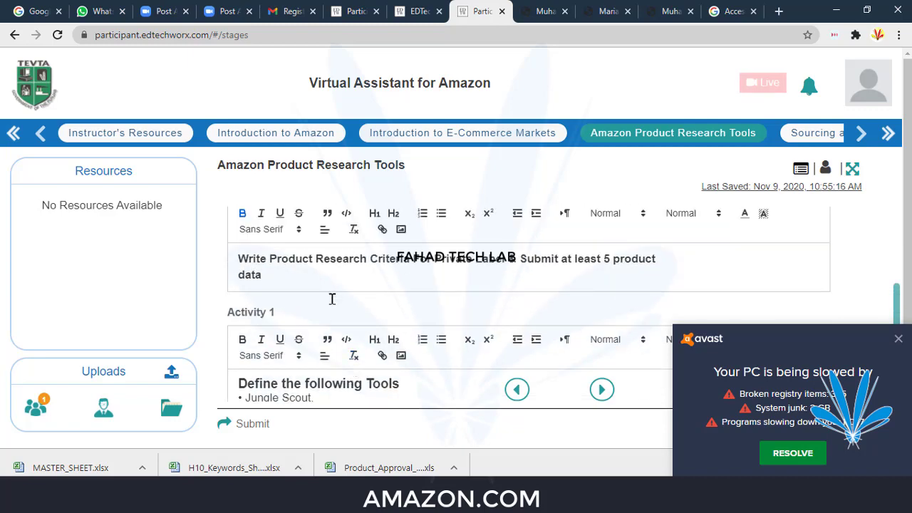
key("ctrl+a")
- Search Google for the task wording and accept the corrected 'and Submit' suggestion
left_click(733, 10)
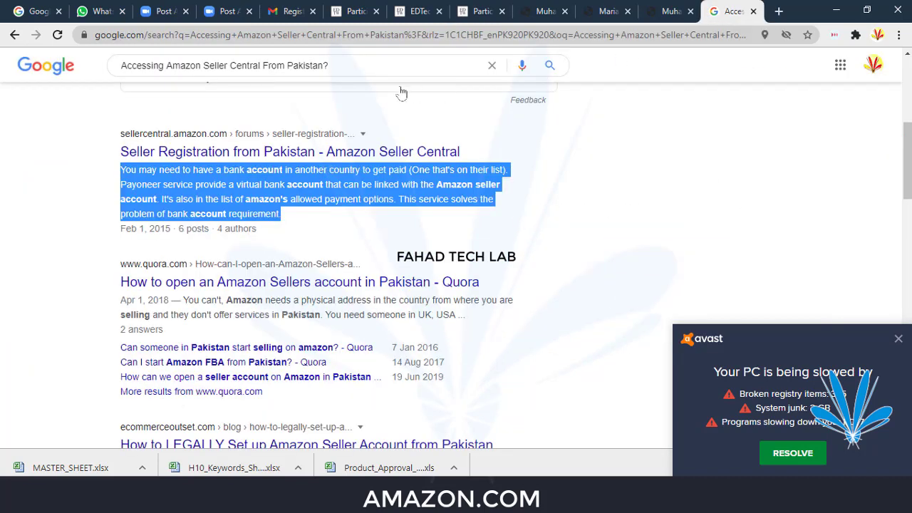
left_click(339, 65)
key("ctrl+a")
type("Write Product Research Criteria For Private Label & Submit at least 5 product data")
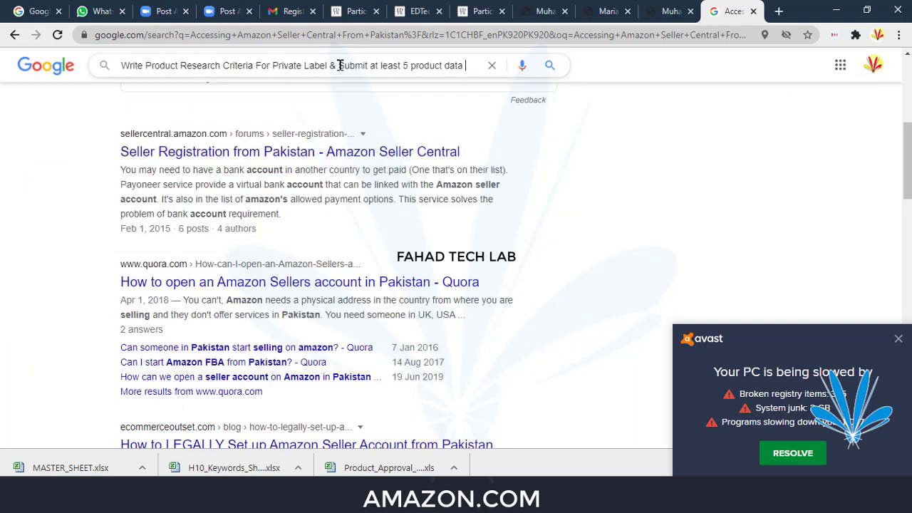
key("Return")
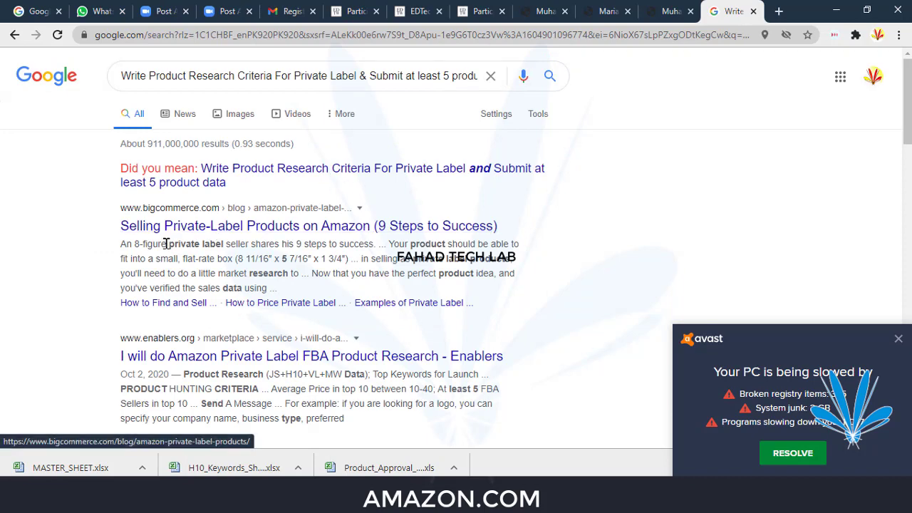
left_click(230, 175)
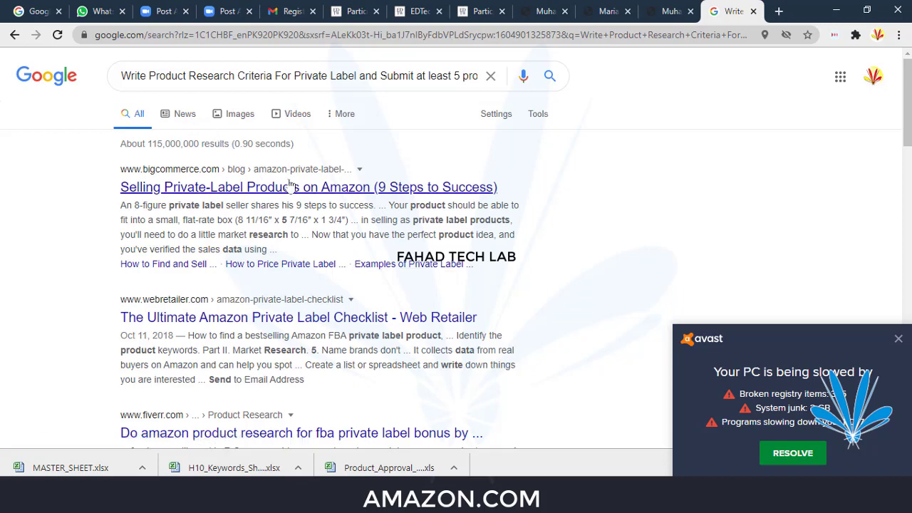
scroll(292, 181, "down", 3)
scroll(299, 175, "up", 3)
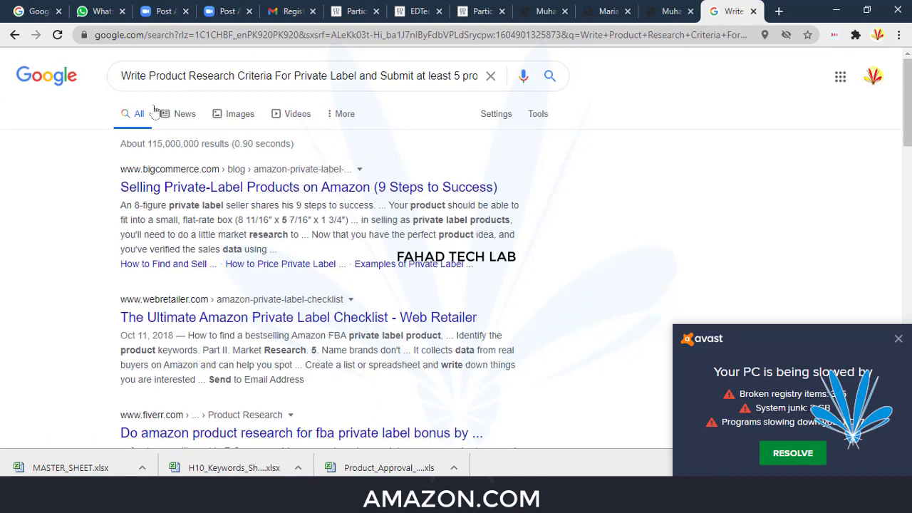
- Reword the query to begin with 'what are' instead of 'Write' and search again
left_click(145, 77)
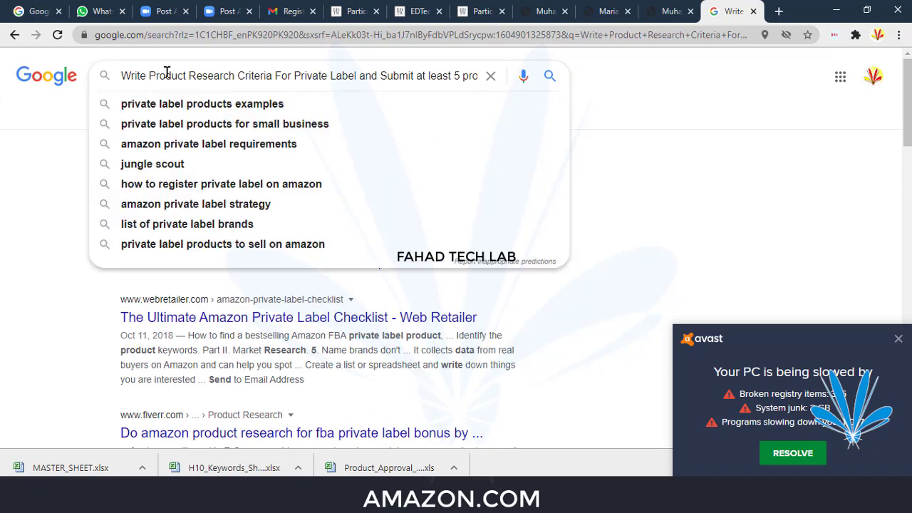
key("BackSpace")
key("BackSpace")
key("BackSpace")
key("BackSpace")
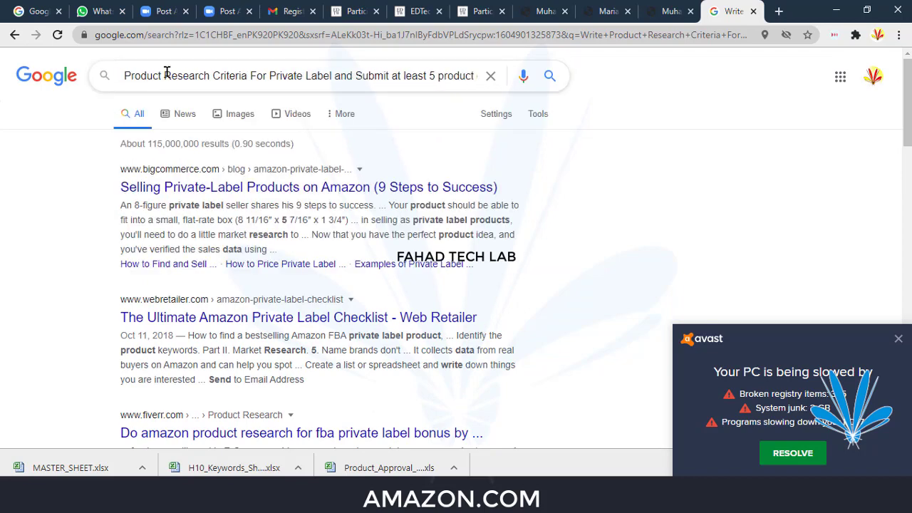
type("what")
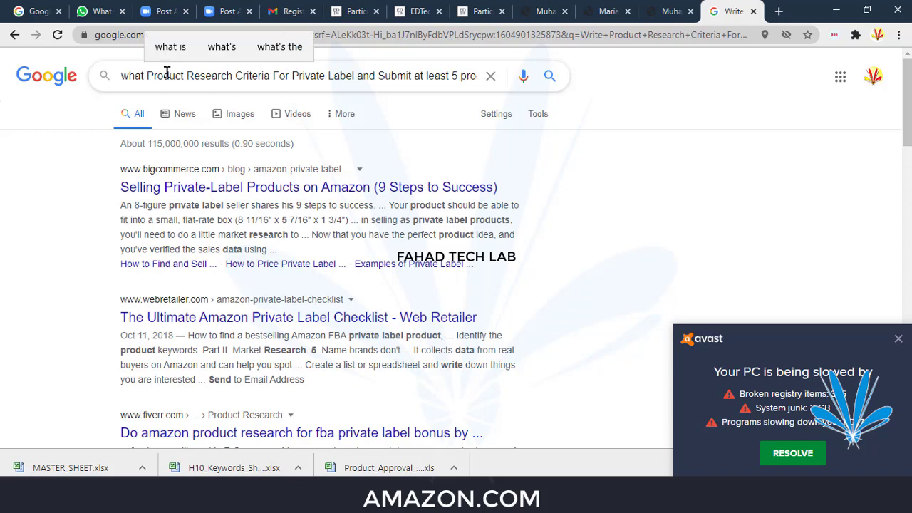
type(" are")
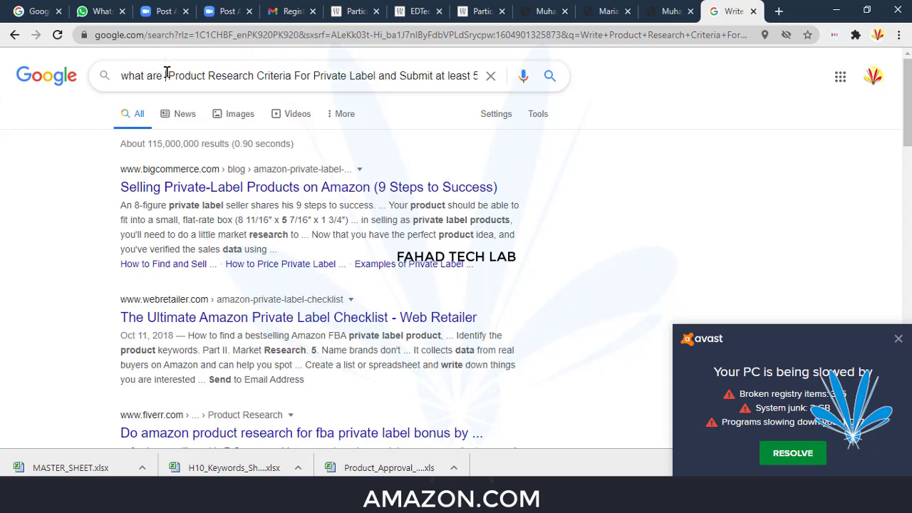
key("Return")
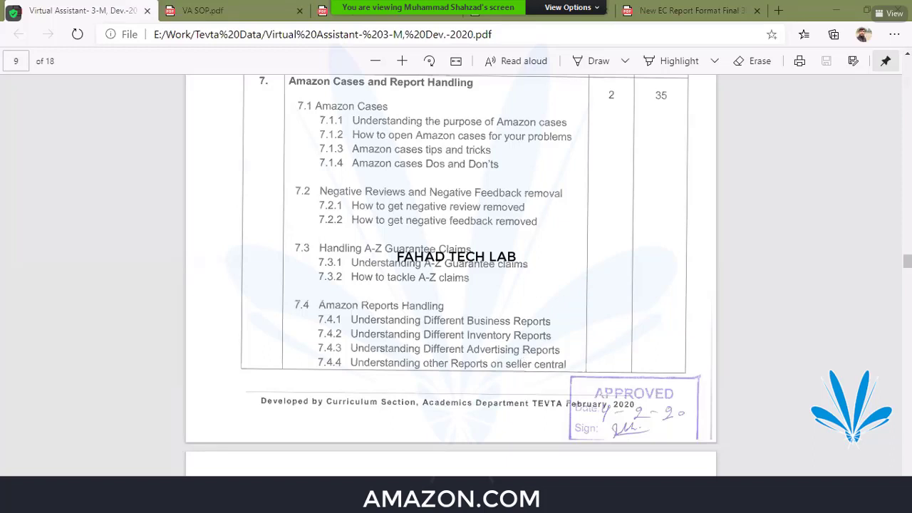
- Open the Zoom meeting chat with Alt+H, then close it
key("alt+h")
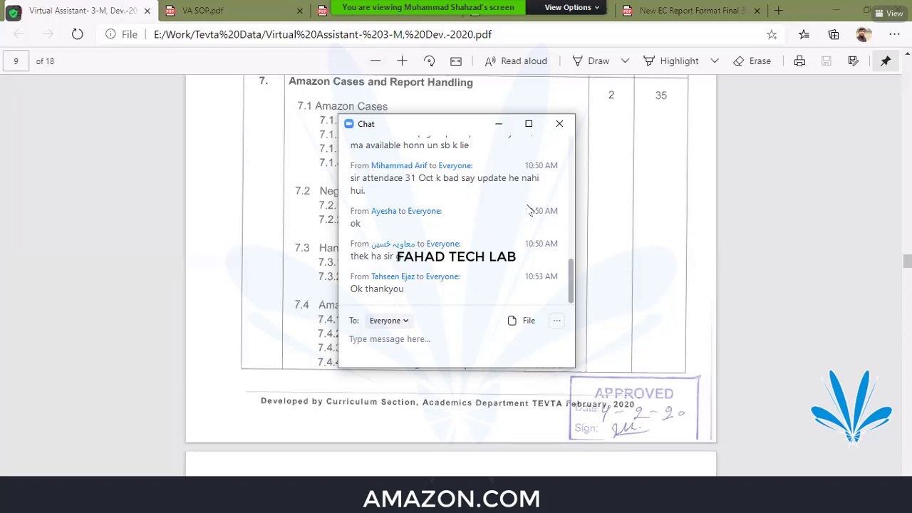
left_click(559, 123)
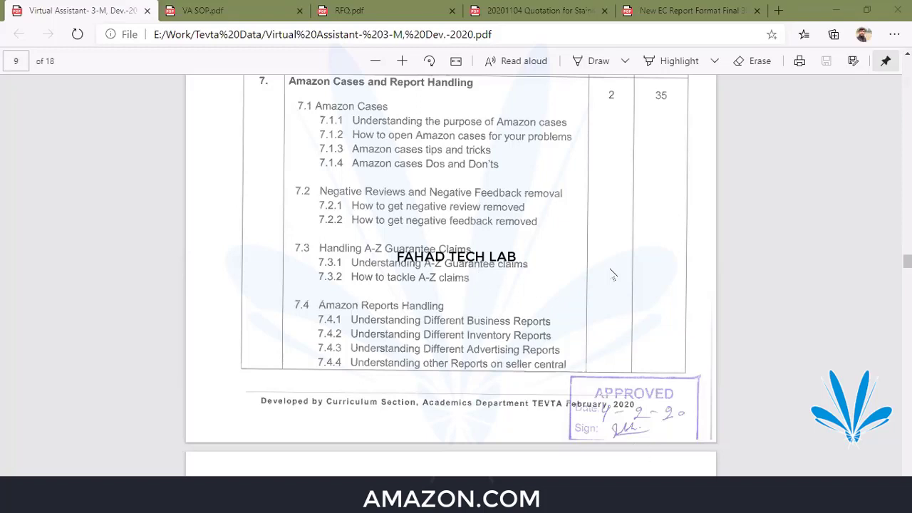
- Load amazon.com in the blank new browser tab
left_click(570, 447)
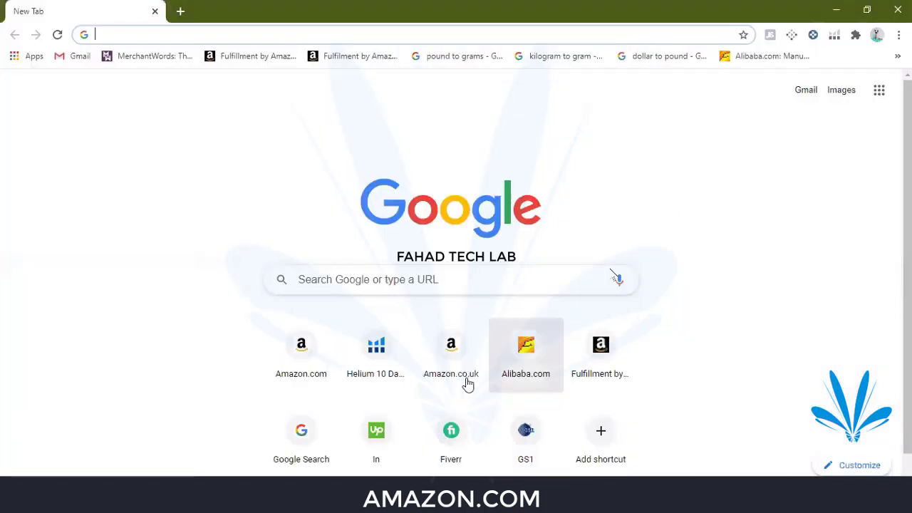
left_click(183, 41)
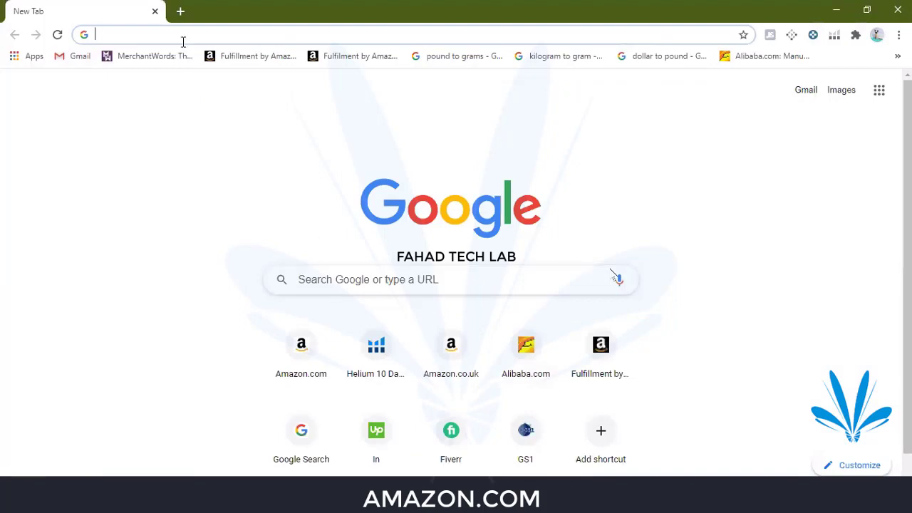
type("amazon.com")
key("Return")
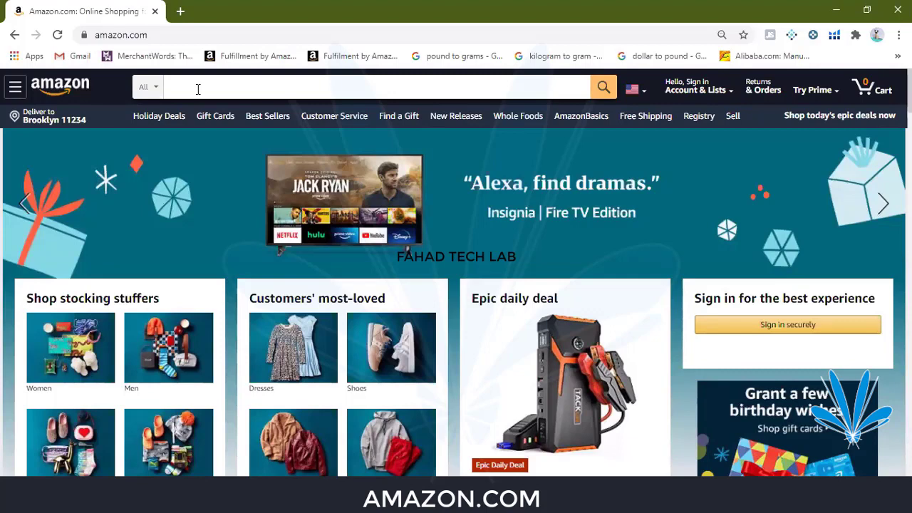
- Switch to the Chrome window holding Seller Central
left_click(198, 89)
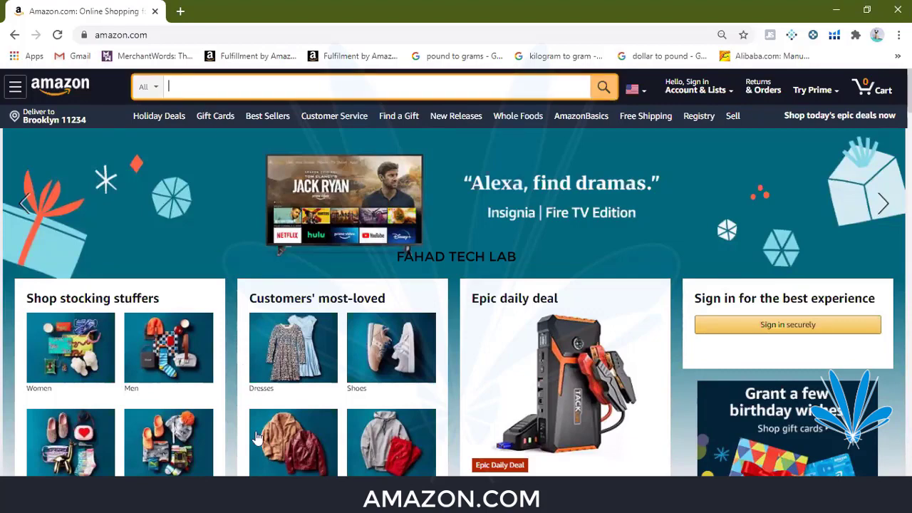
left_click(278, 512)
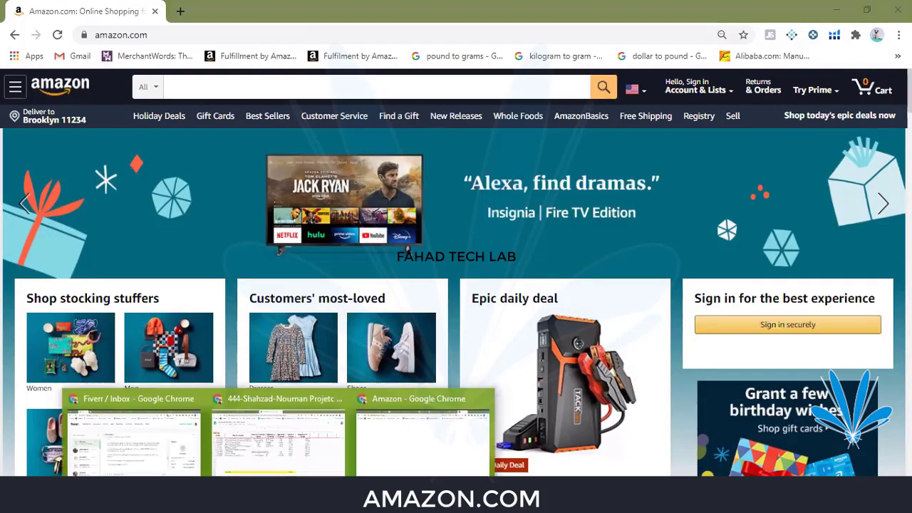
left_click(423, 439)
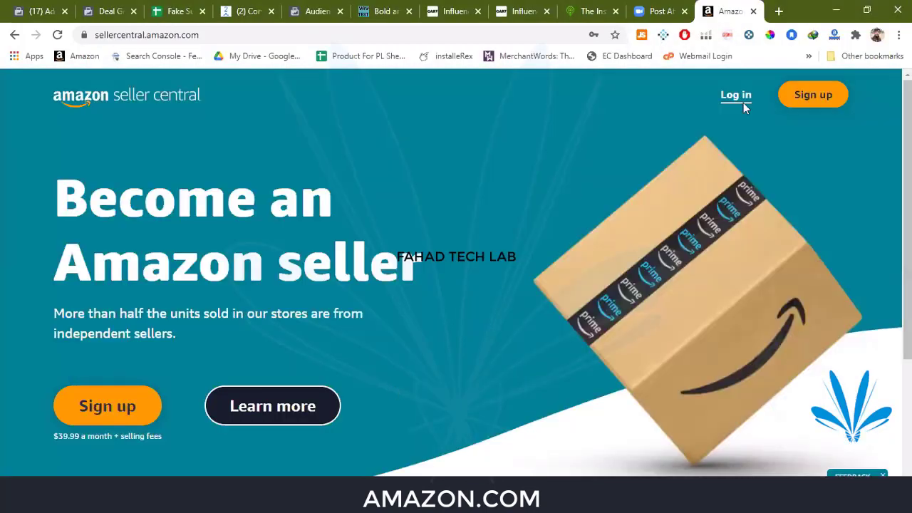
- Log in to Seller Central with the saved account credentials
left_click(743, 104)
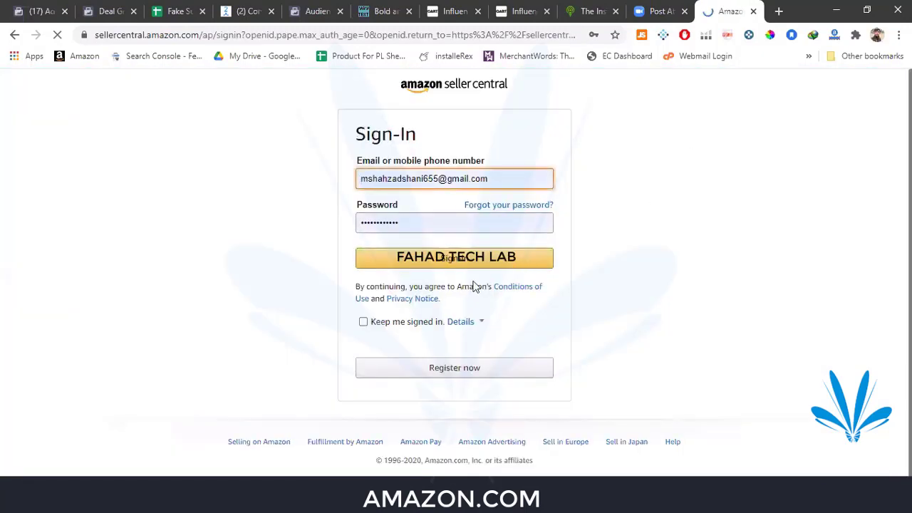
left_click(451, 261)
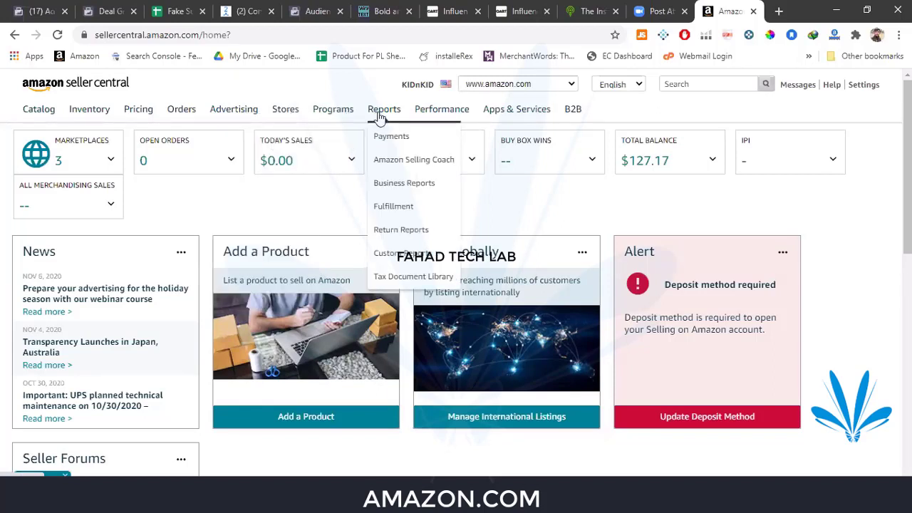
mouse_move(442, 109)
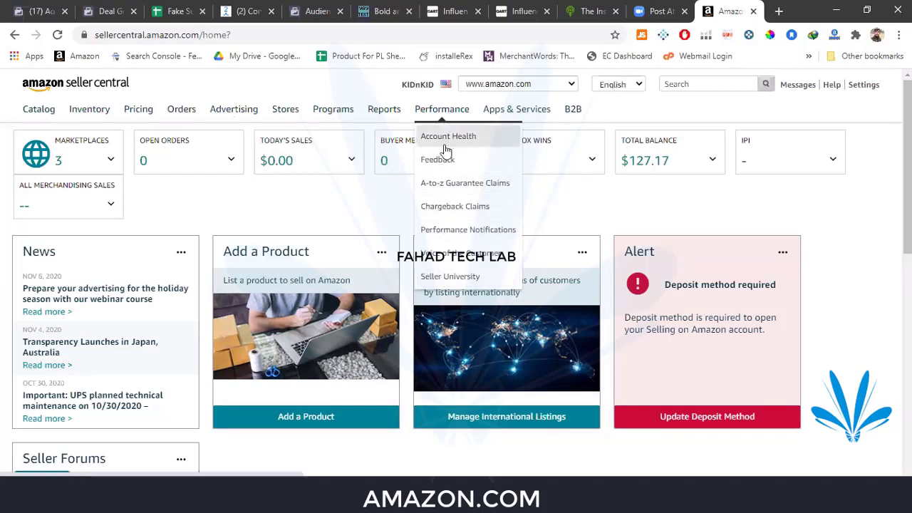
- Open Manage A-to-z Claims and view the empty Under Review and Option to Appeal lists
left_click(445, 182)
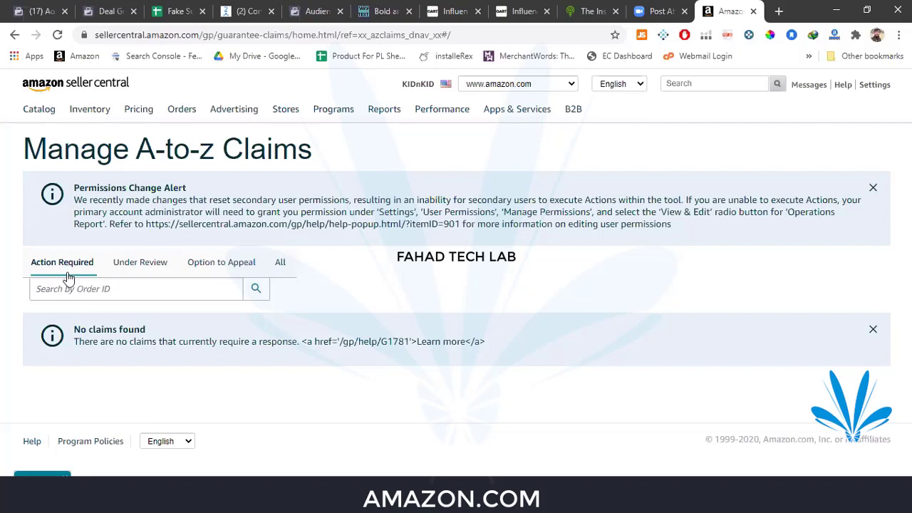
left_click(155, 274)
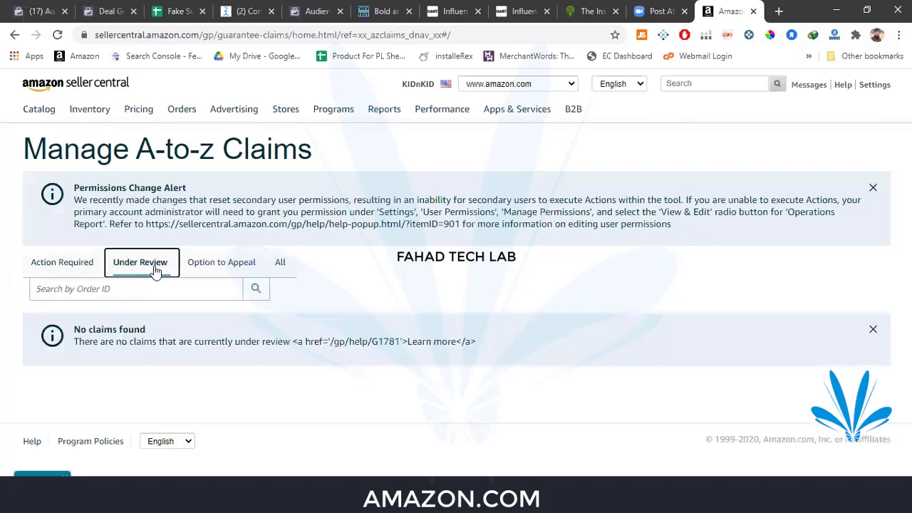
left_click(221, 274)
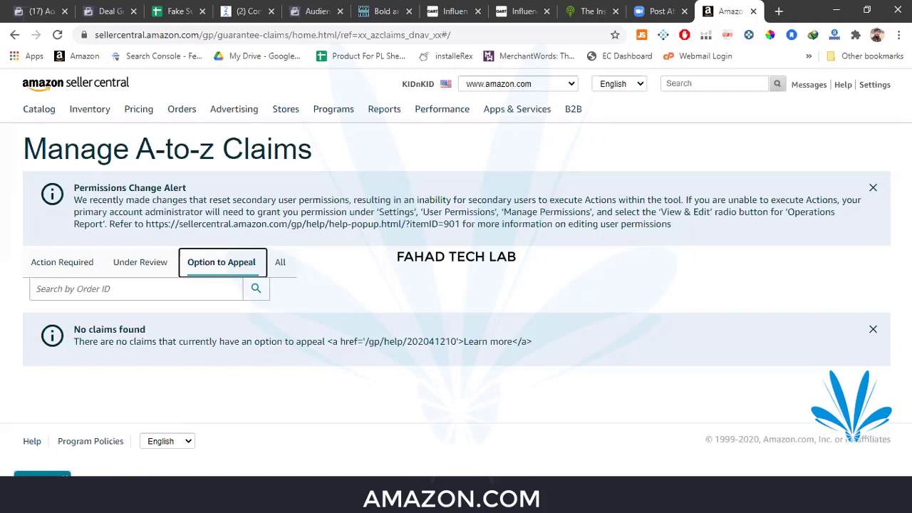
- Switch to the shared course outline PDF at section 7.4 Amazon Reports Handling
left_click(574, 448)
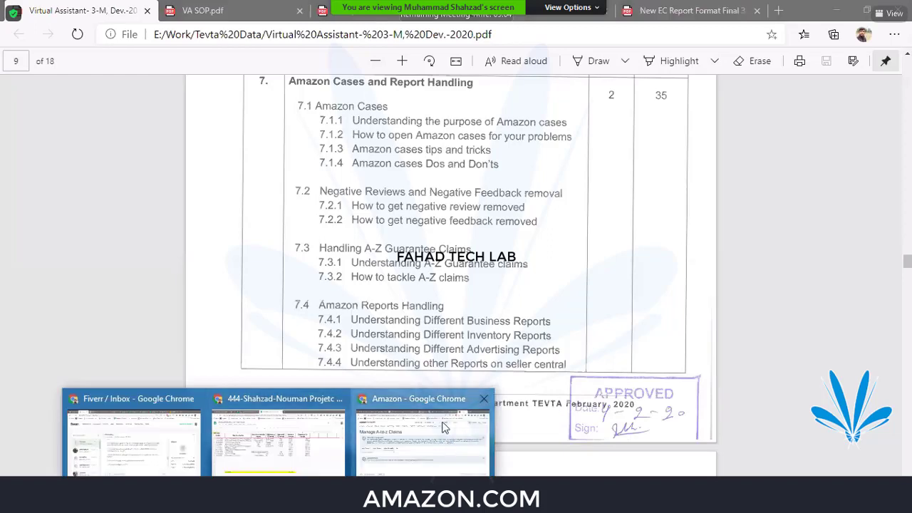
- Bring back the Seller Central claims window and go to Reports > Business Reports Sales Dashboard
left_click(435, 460)
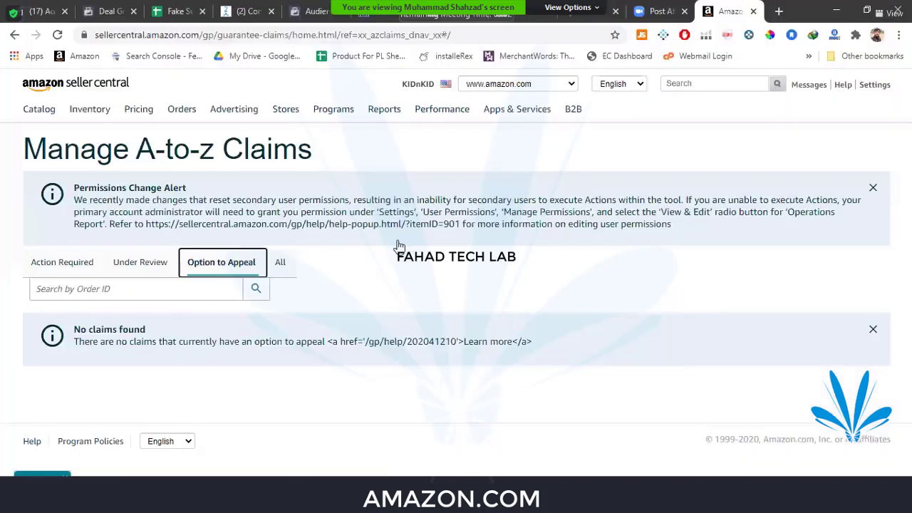
mouse_move(384, 109)
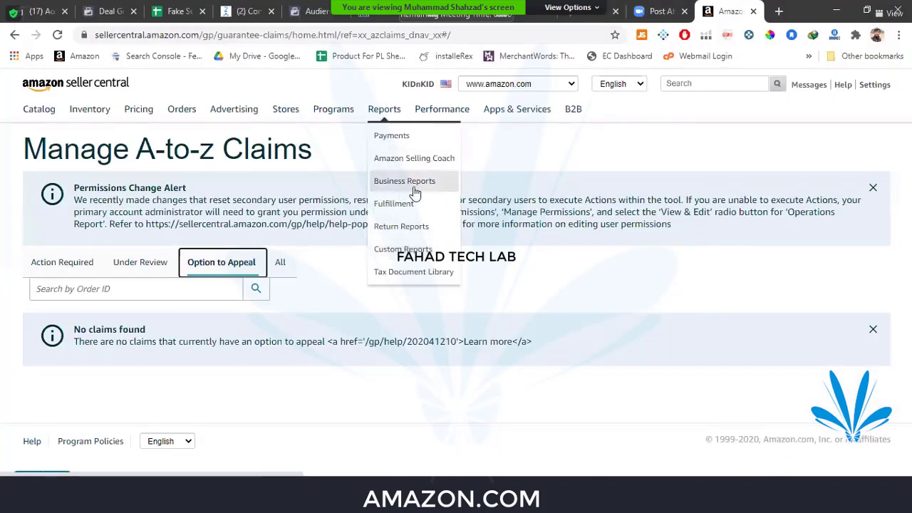
left_click(408, 190)
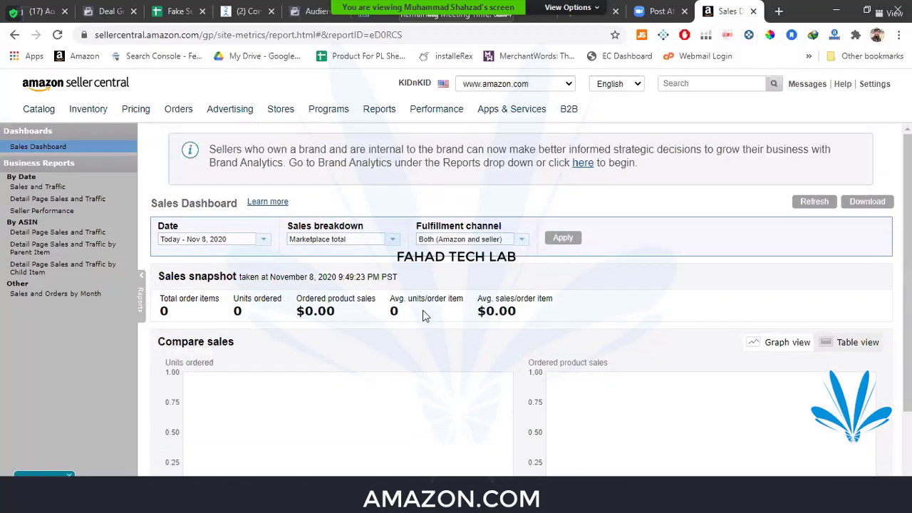
- Scroll the Sales Dashboard and open the By Date Sales and Traffic report
scroll(423, 310, "down", 2)
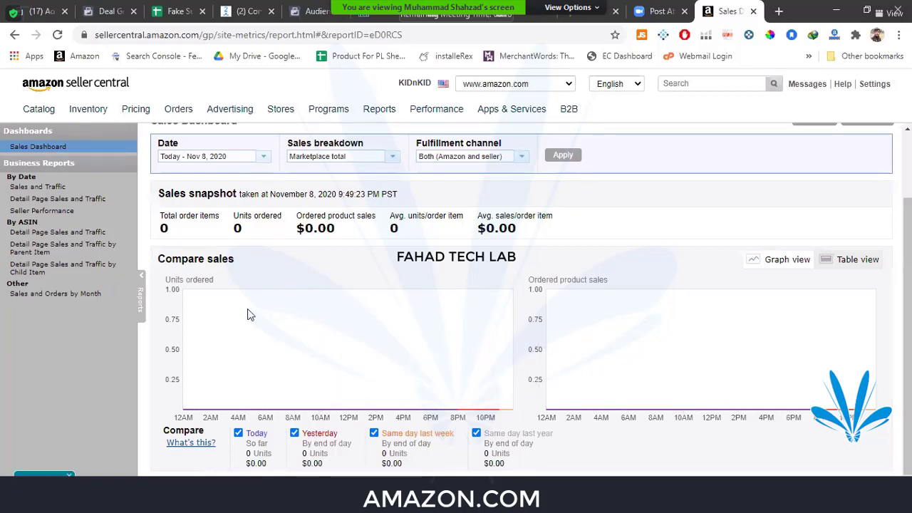
left_click(37, 187)
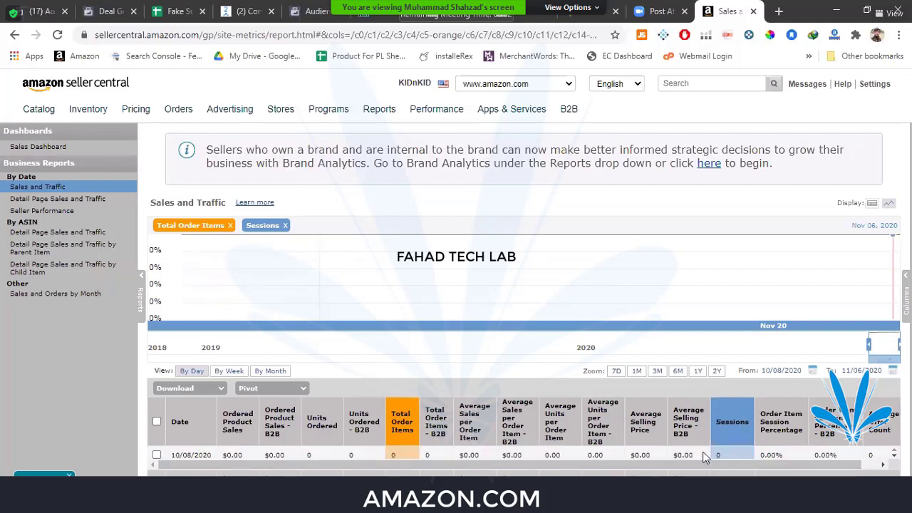
- Open the Detail Page Sales and Traffic report from the sidebar
left_click(906, 295)
left_click(57, 199)
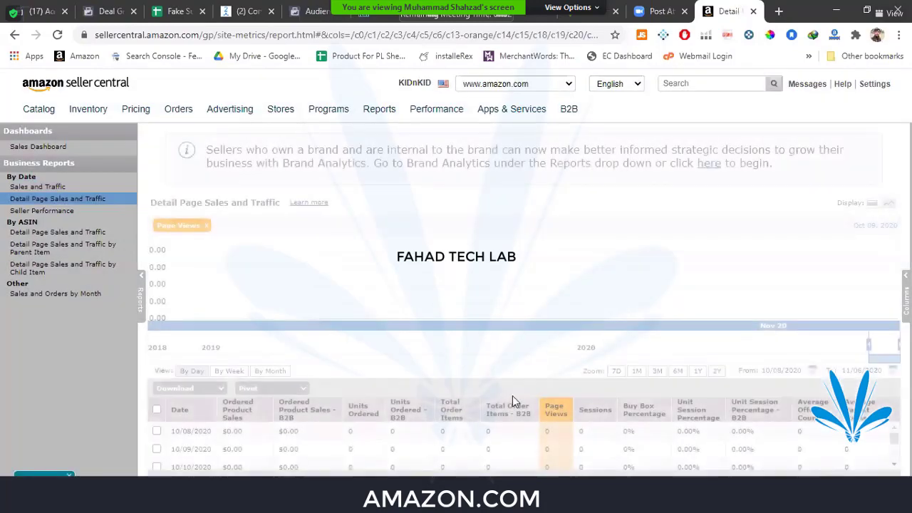
scroll(603, 446, "down", 5)
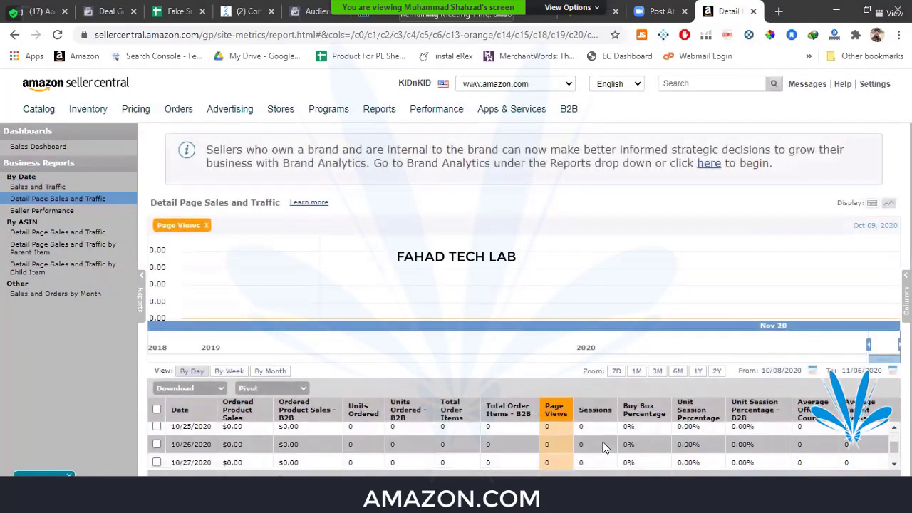
scroll(597, 442, "up", 2)
scroll(565, 436, "up", 1)
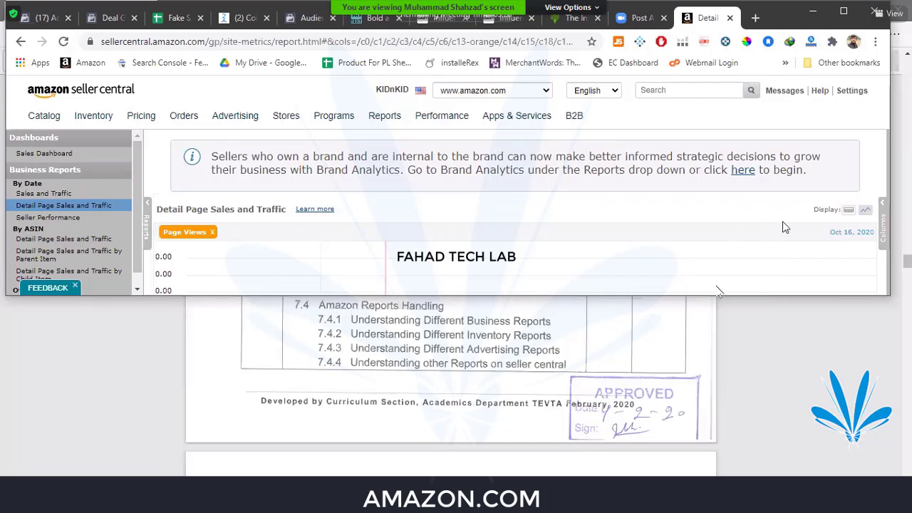
- Toggle the Columns panel, maximize the browser, and re-expand the Reports sidebar
left_click(883, 183)
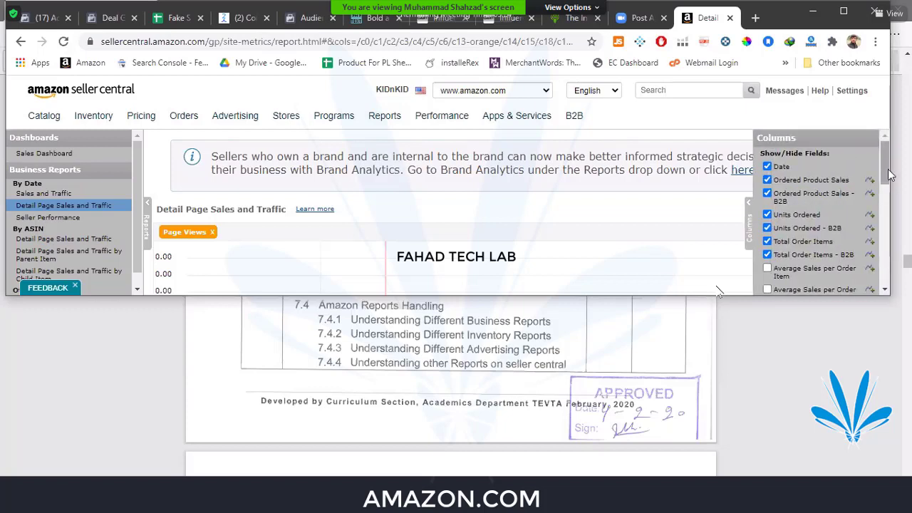
left_click_drag(886, 178, 888, 248)
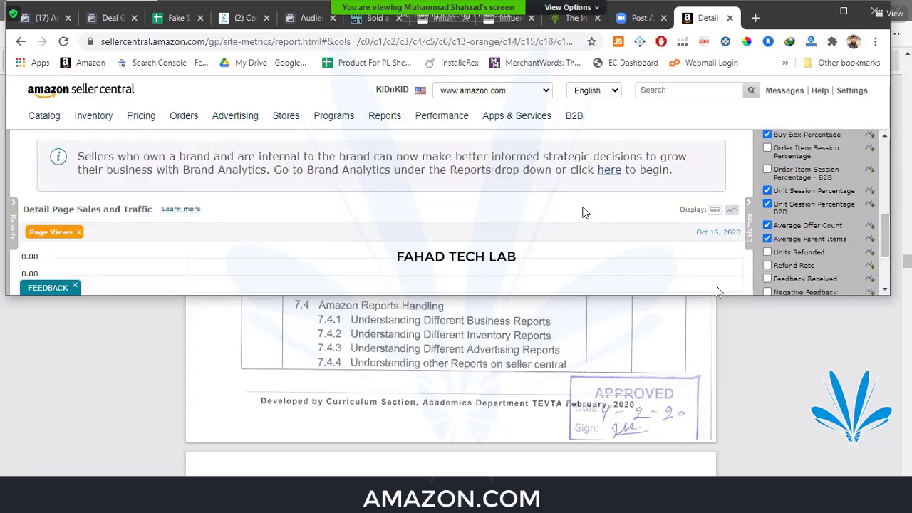
left_click(748, 221)
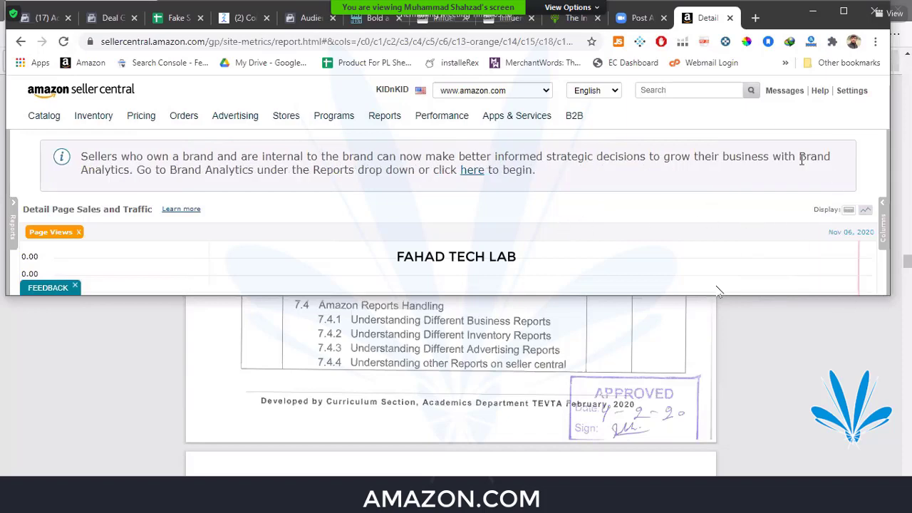
left_click(844, 13)
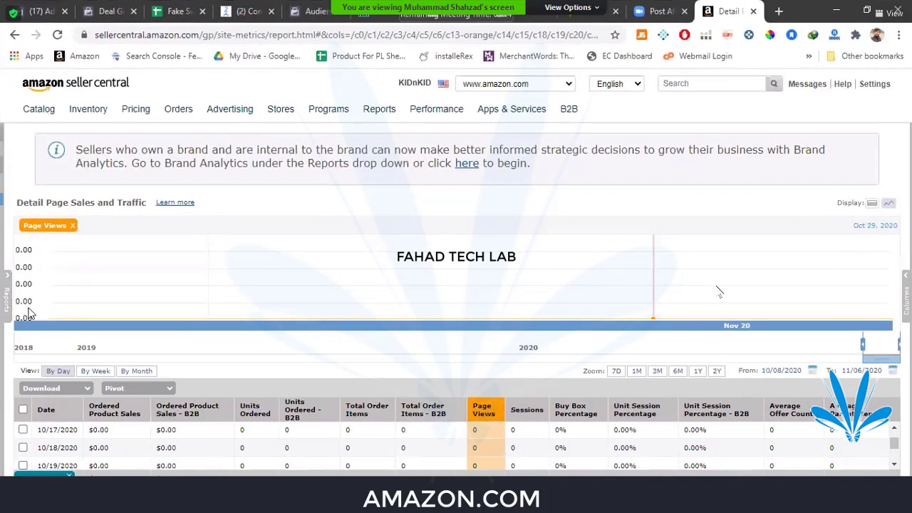
left_click(9, 306)
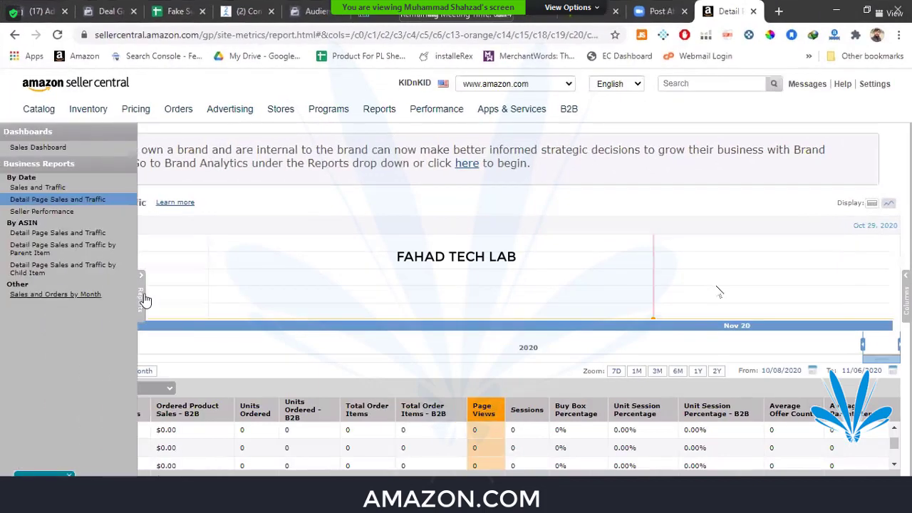
scroll(611, 430, "down", 5)
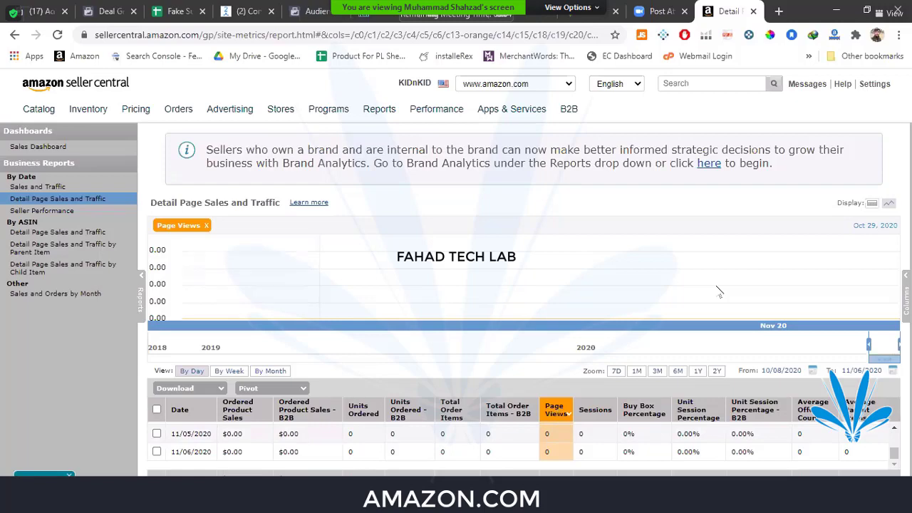
left_click(566, 427)
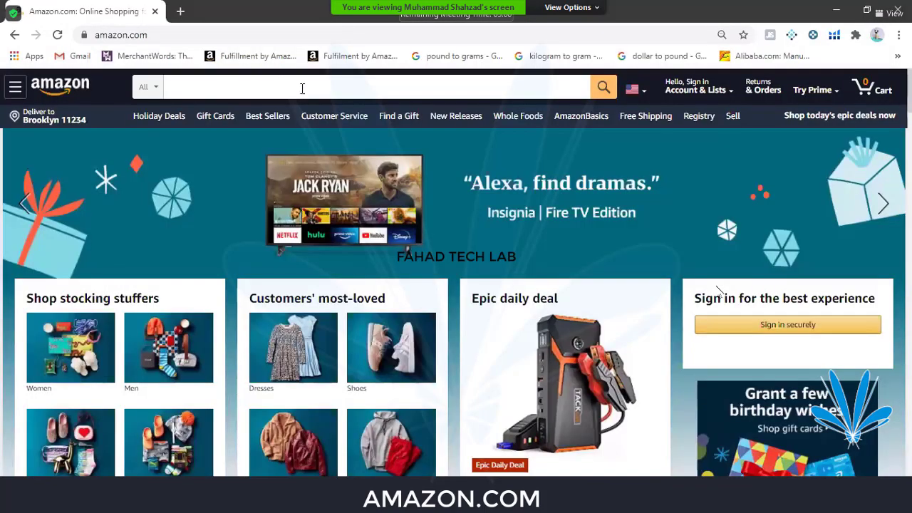
- Search Amazon.com for underbed clothes storage containers
left_click(302, 88)
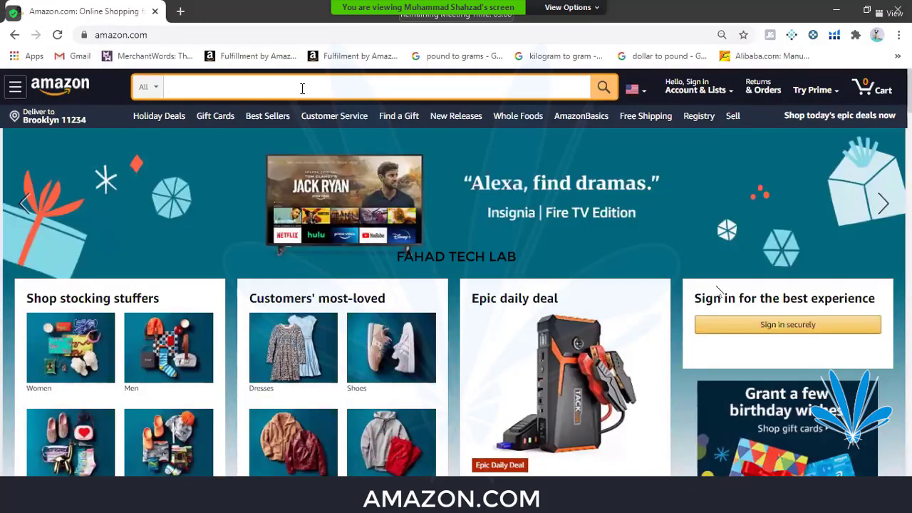
type("under")
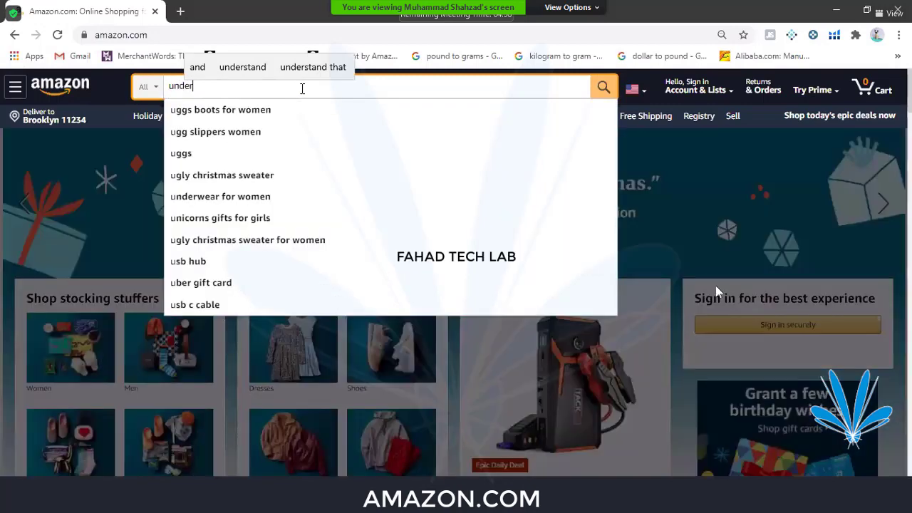
type("ed")
key("Down")
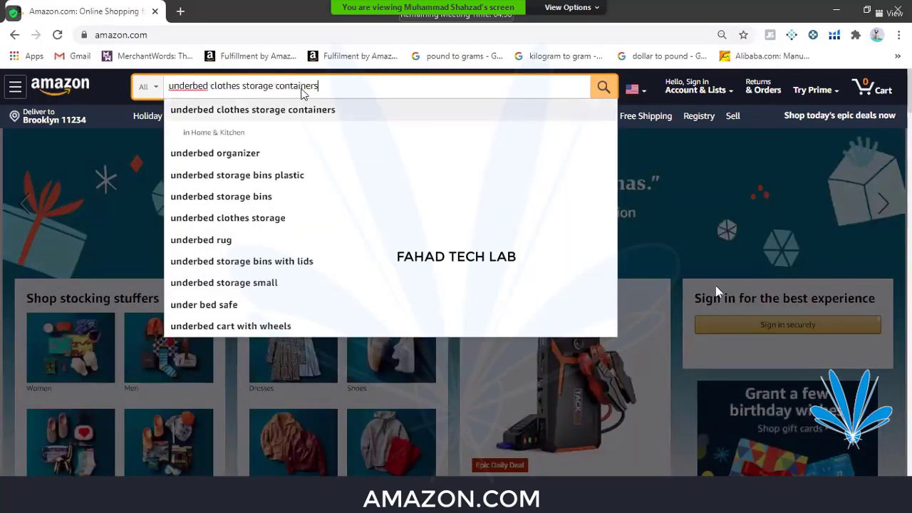
key("Return")
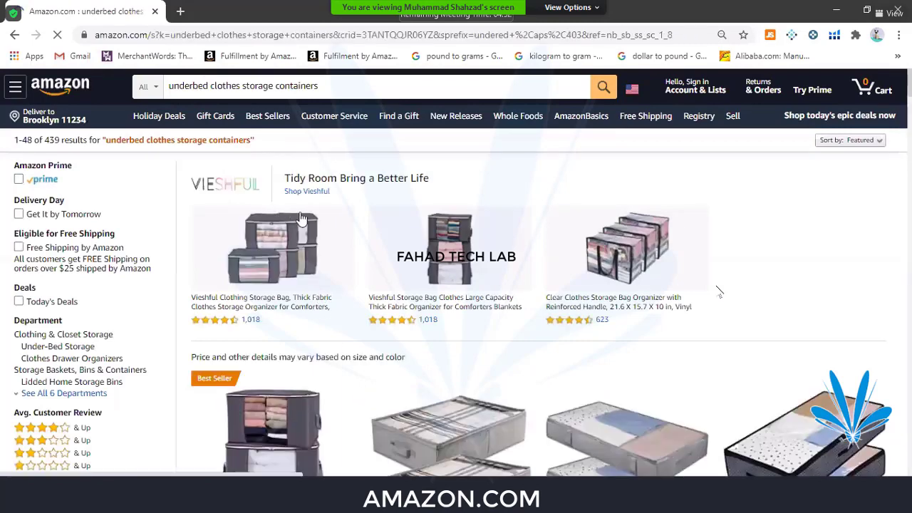
scroll(303, 217, "down", 4)
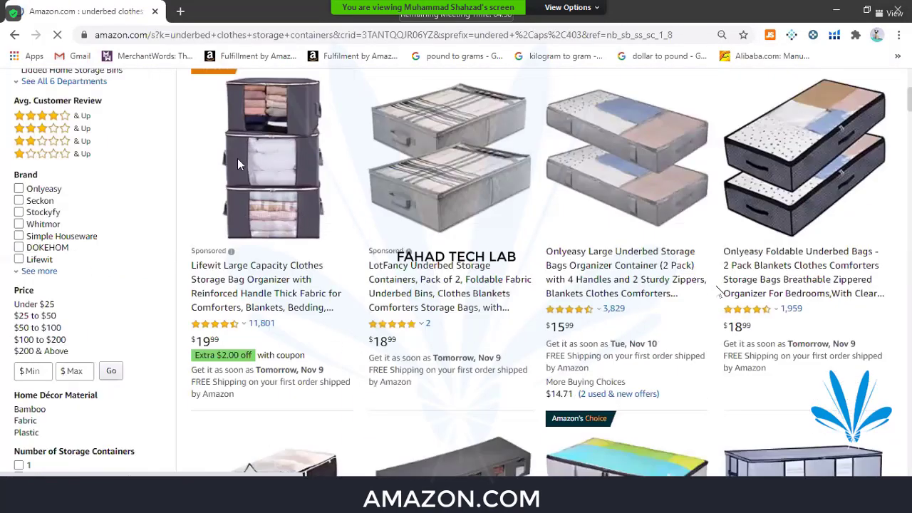
- Right-click the first product listing, briefly revisit the Detail Page report, and return to results
right_click(278, 204)
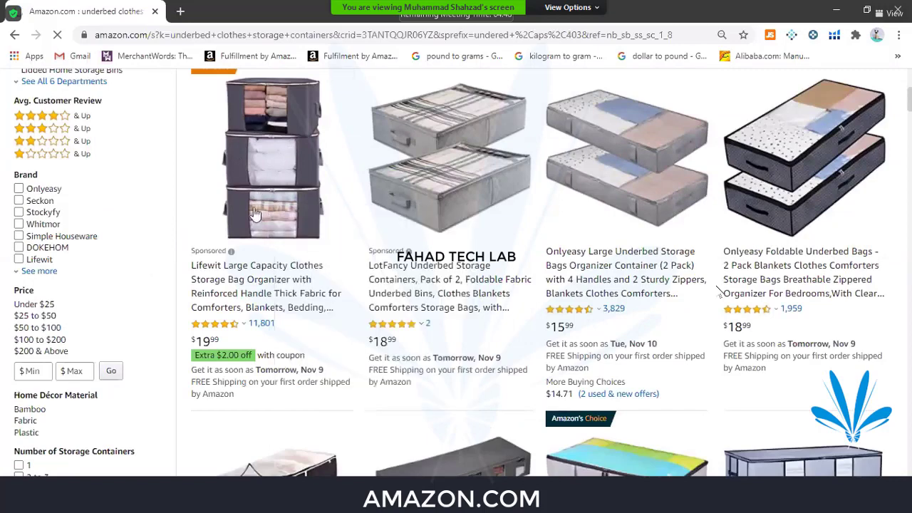
scroll(249, 166, "down", 1)
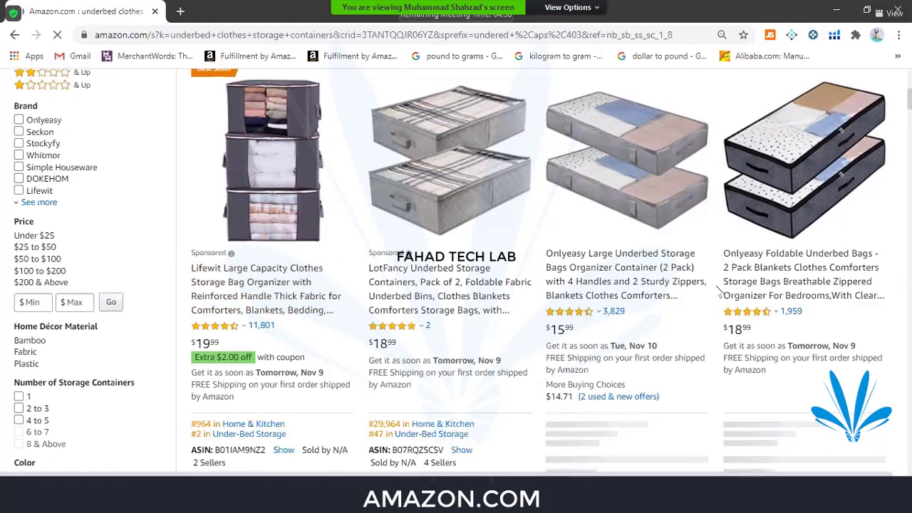
left_click(278, 499)
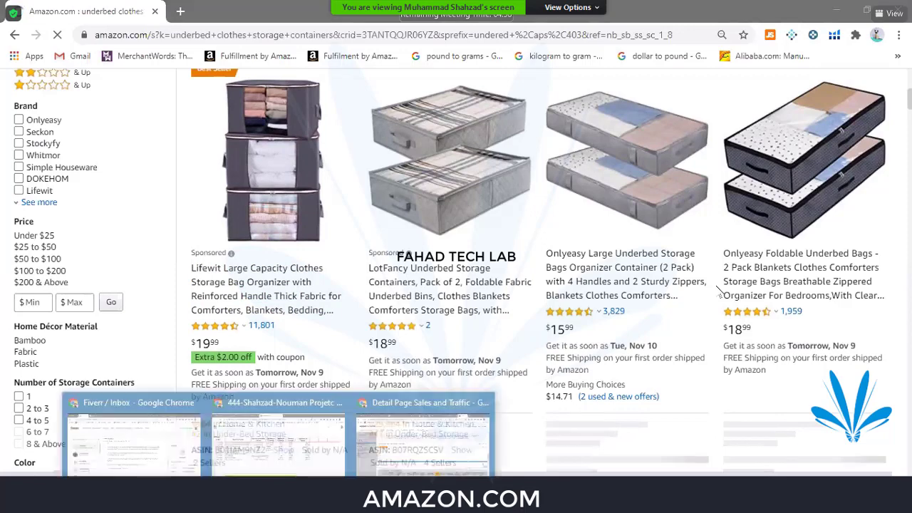
left_click(384, 461)
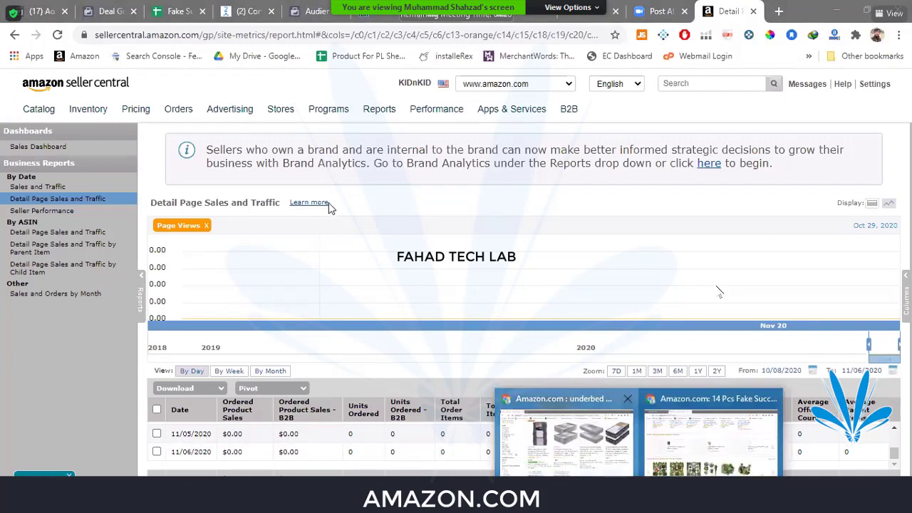
key("alt+Tab")
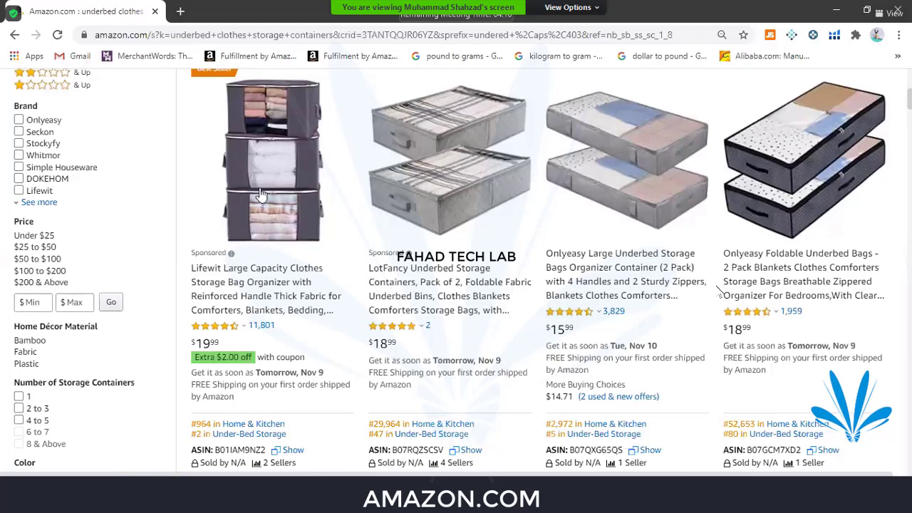
right_click(260, 191)
- Open the Lifewit product in a new tab, view it, then close it
left_click(319, 199)
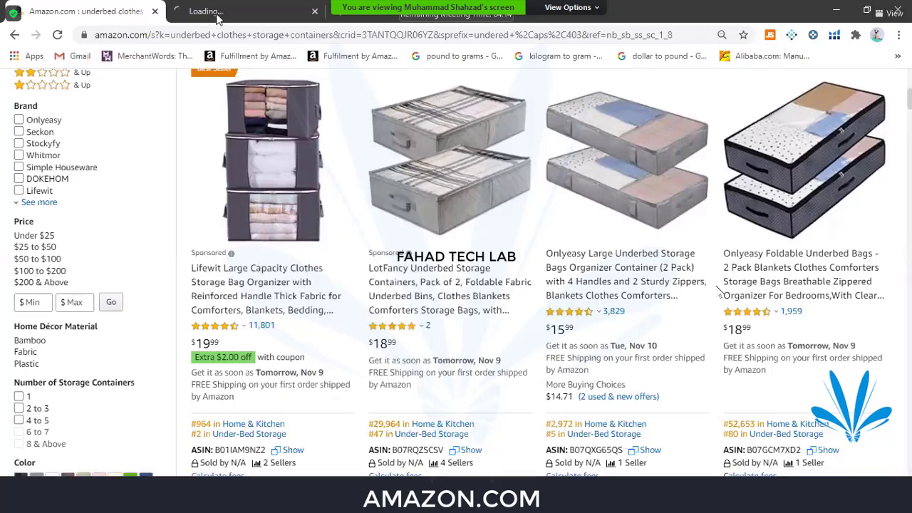
key("ctrl+Tab")
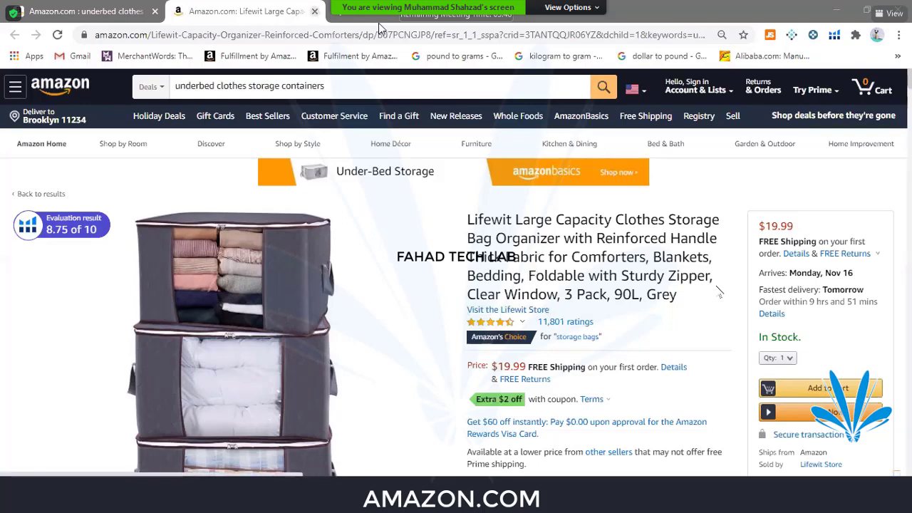
key("ctrl+w")
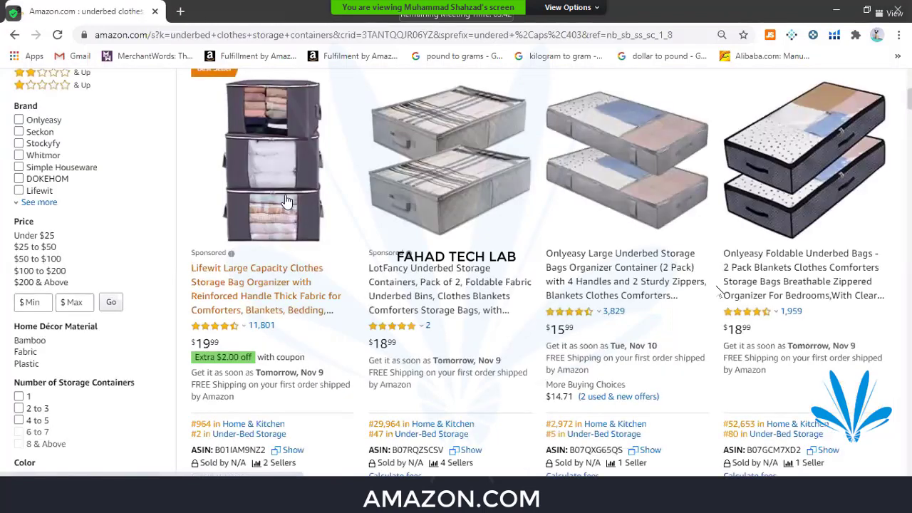
- Reopen the Lifewit page in a new tab, copy its URL, and search Windows for 'note'
right_click(274, 189)
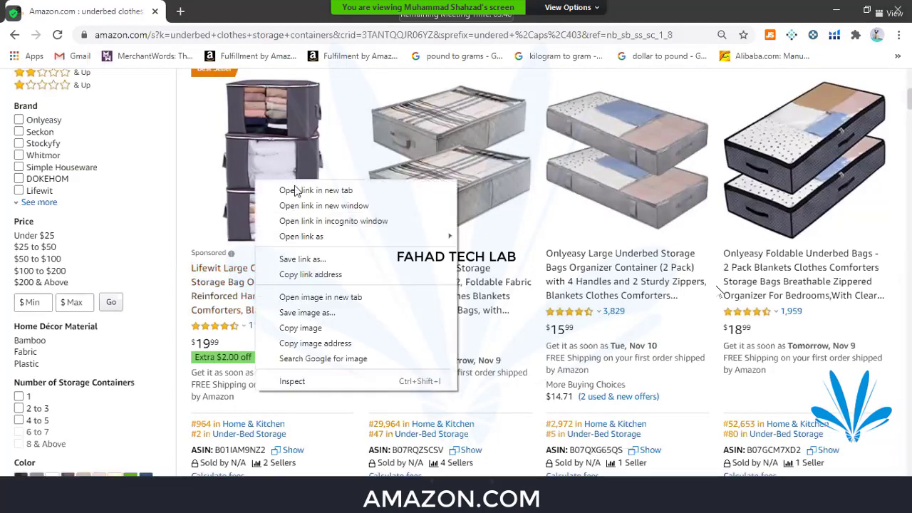
left_click(296, 190)
key("ctrl+Tab")
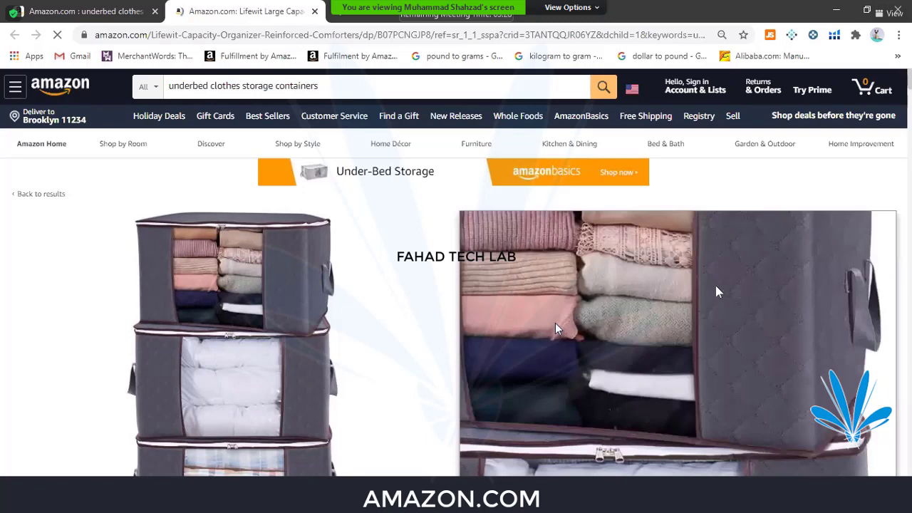
left_click(418, 36)
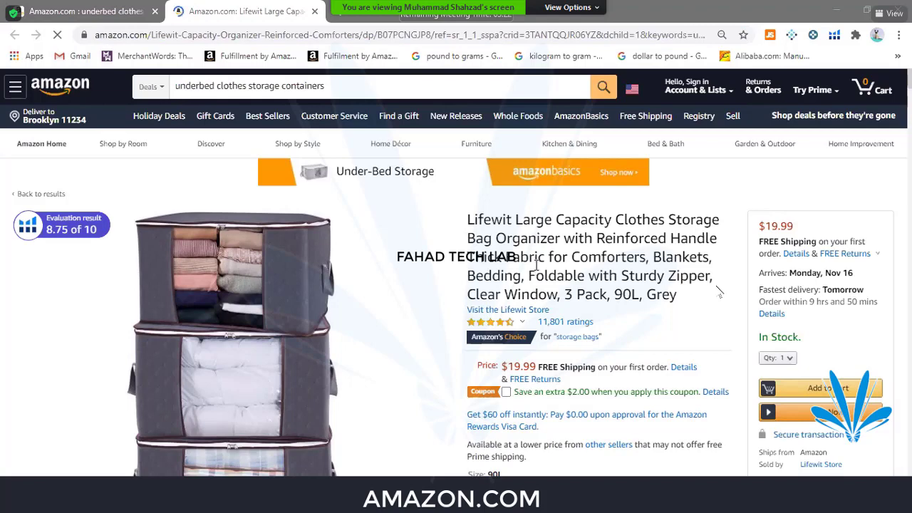
key("super")
type("note")
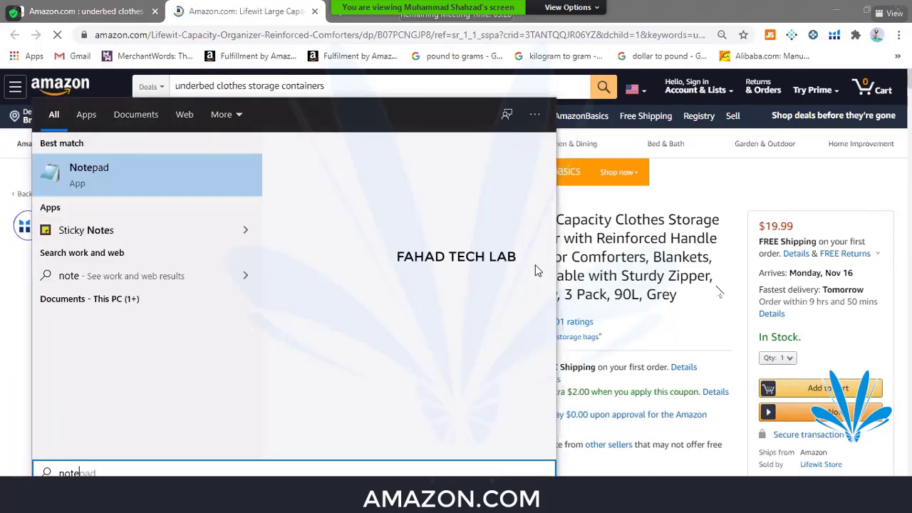
- Paste the Lifewit URL into a new Notepad note and enlarge the window
key("Return")
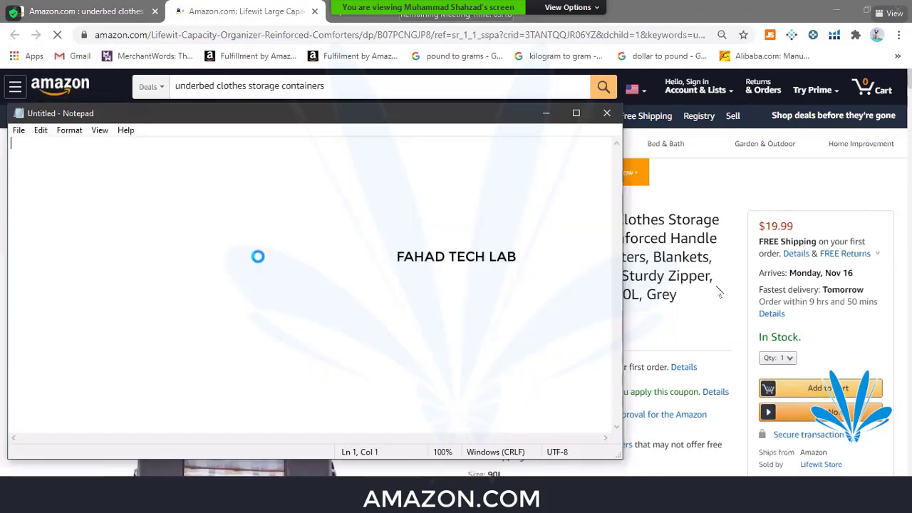
key("ctrl+v")
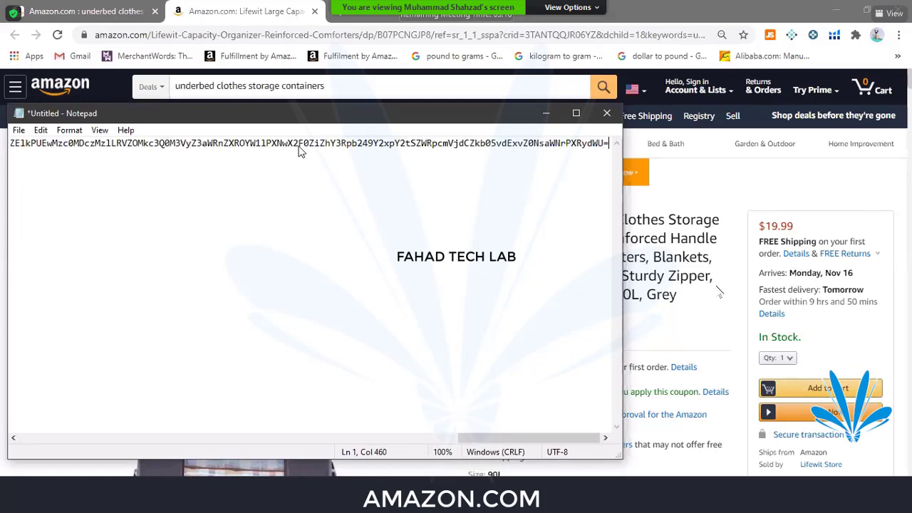
left_click_drag(275, 111, 316, 67)
left_click_drag(659, 411, 713, 474)
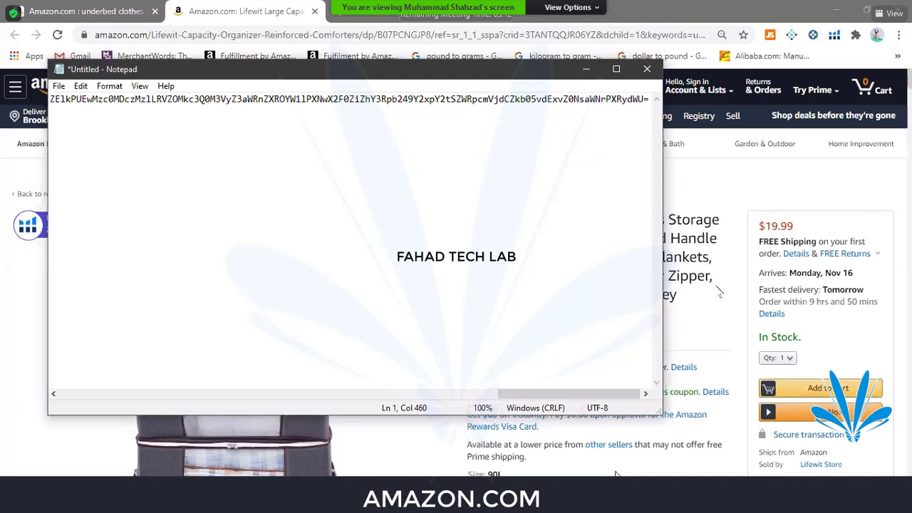
left_click(361, 463)
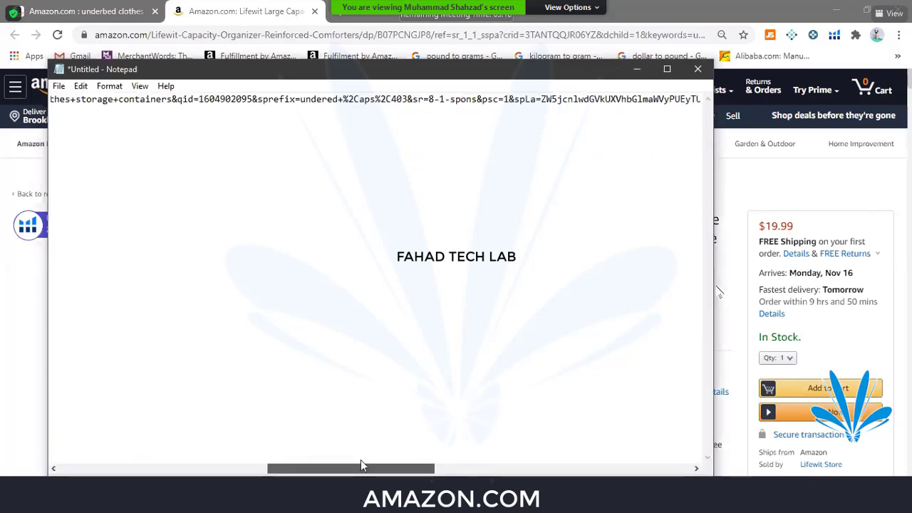
left_click_drag(363, 462, 365, 462)
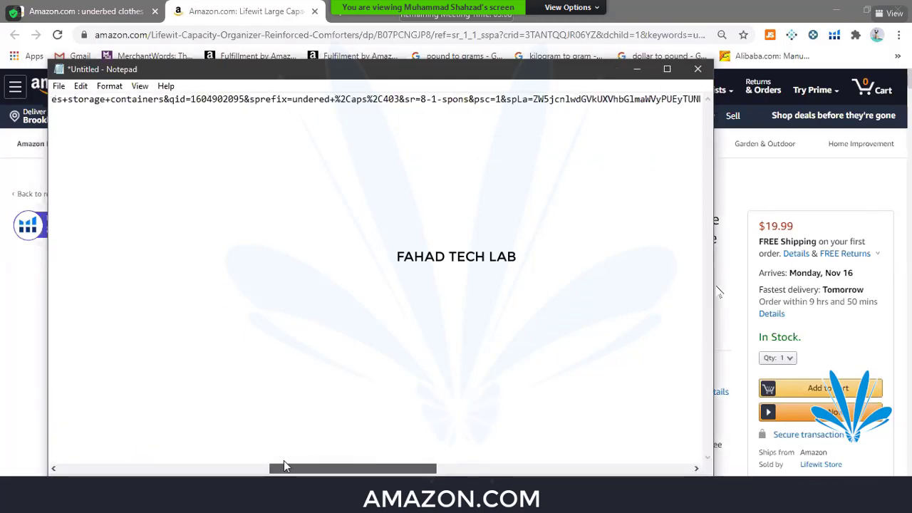
left_click_drag(283, 466, 205, 467)
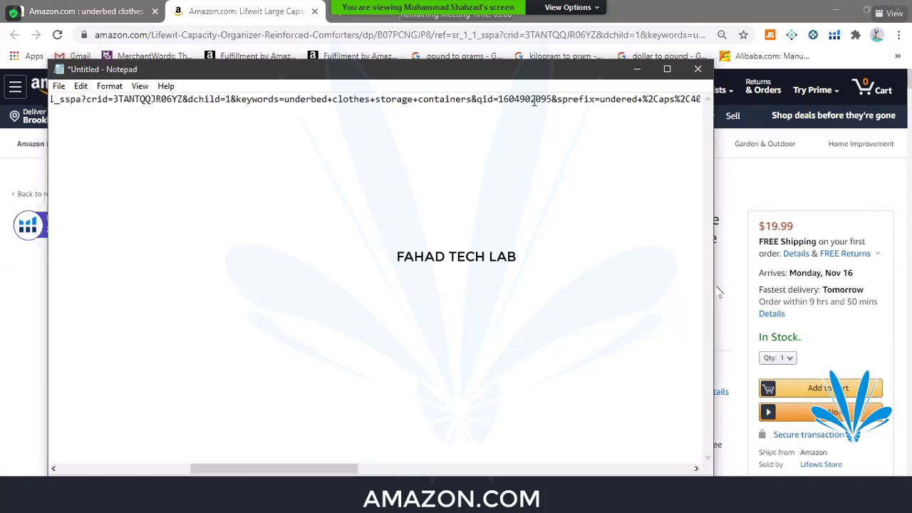
left_click_drag(499, 100, 554, 102)
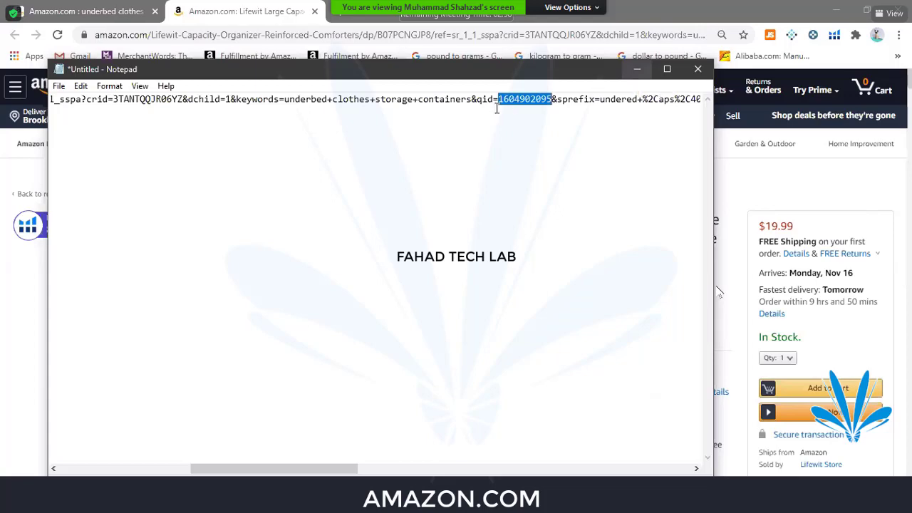
left_click(363, 34)
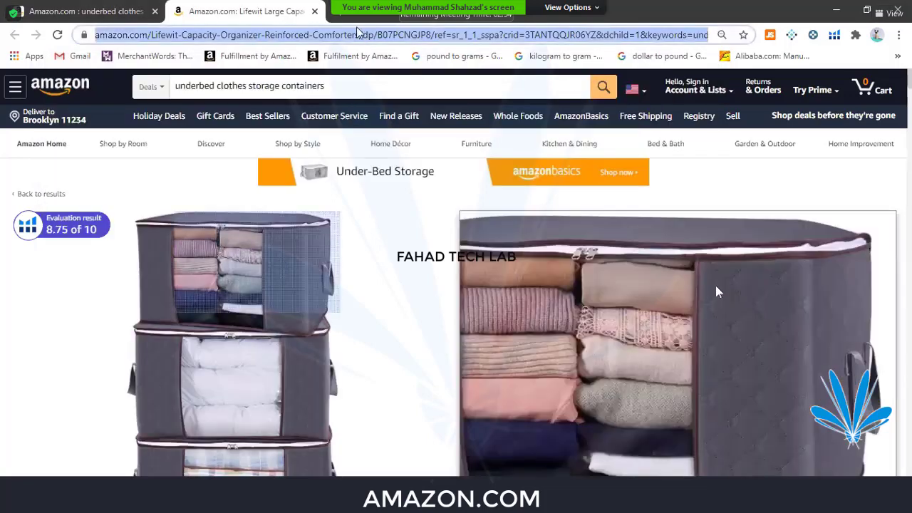
left_click(315, 11)
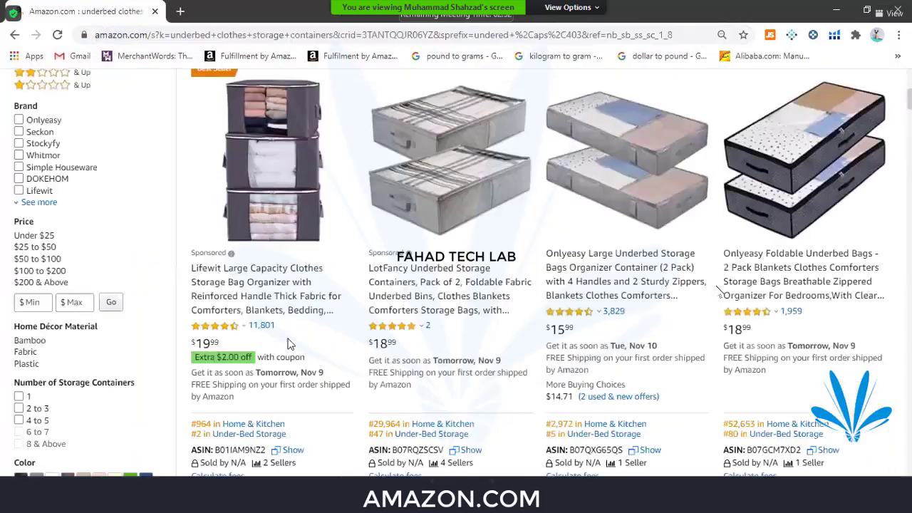
- Reopen the Lifewit page in a new tab, copy its URL, and return to Notepad
right_click(265, 189)
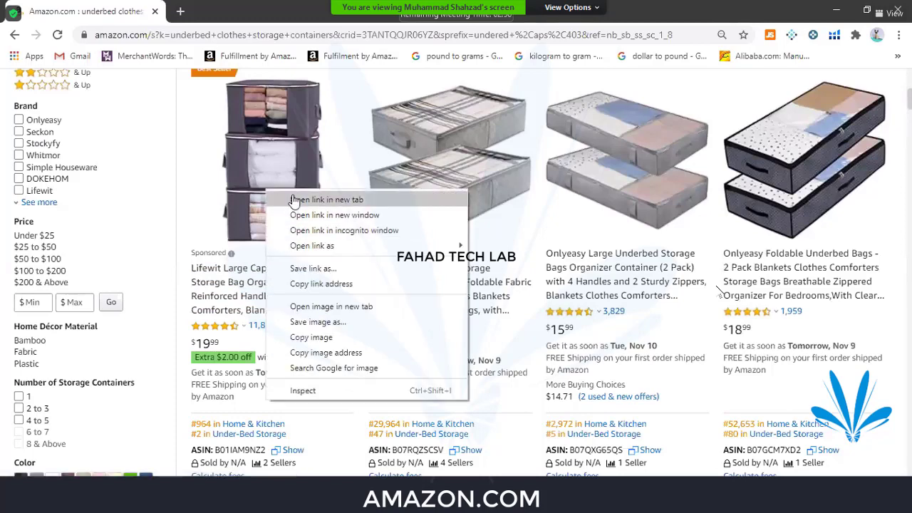
left_click(296, 198)
left_click(229, 10)
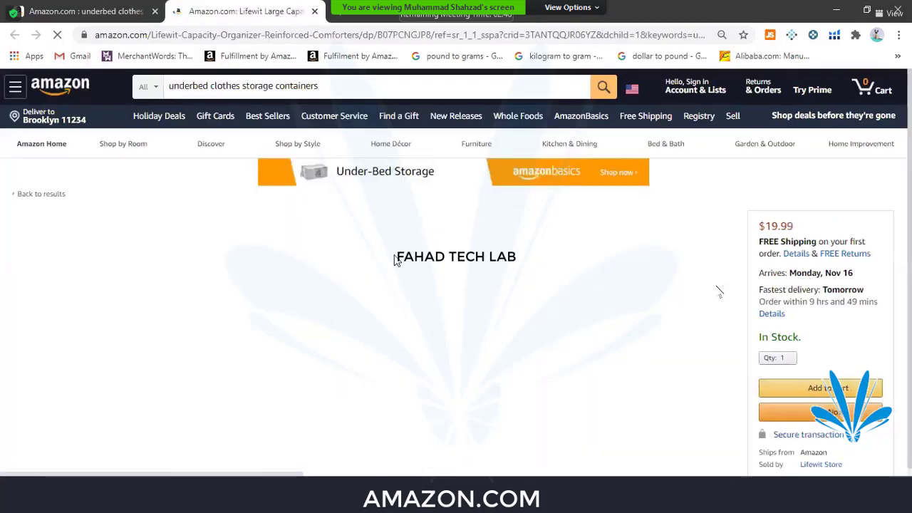
left_click(360, 36)
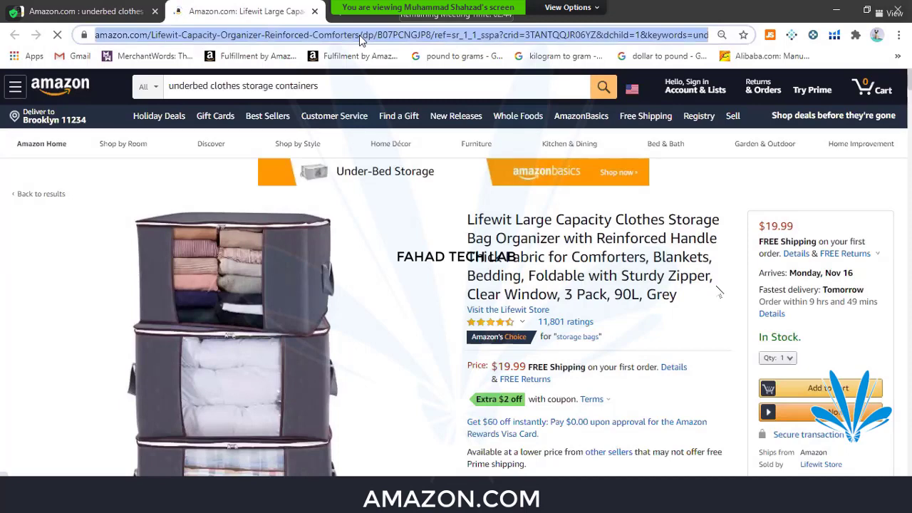
key("ctrl+c")
key("alt+Tab")
key("ctrl+v")
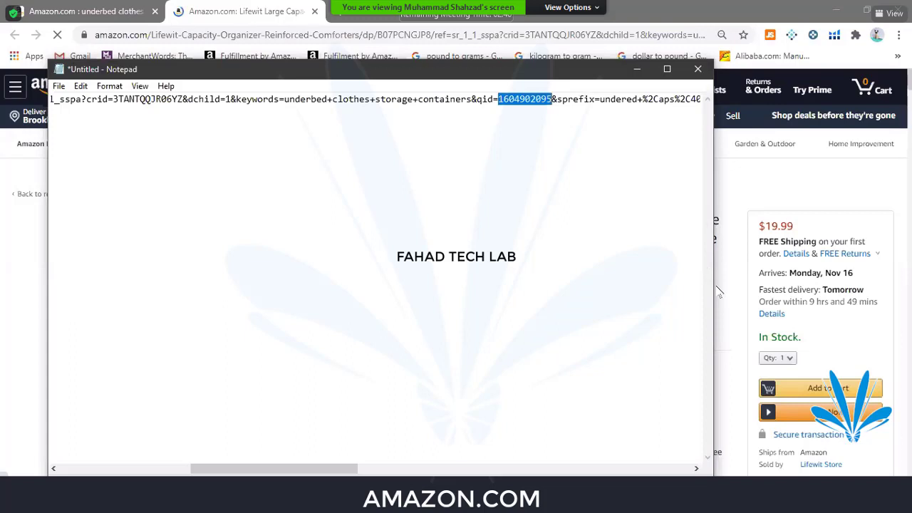
- Widen Notepad and paste the second Lifewit URL on a new line below the first
left_click_drag(409, 71, 409, 54)
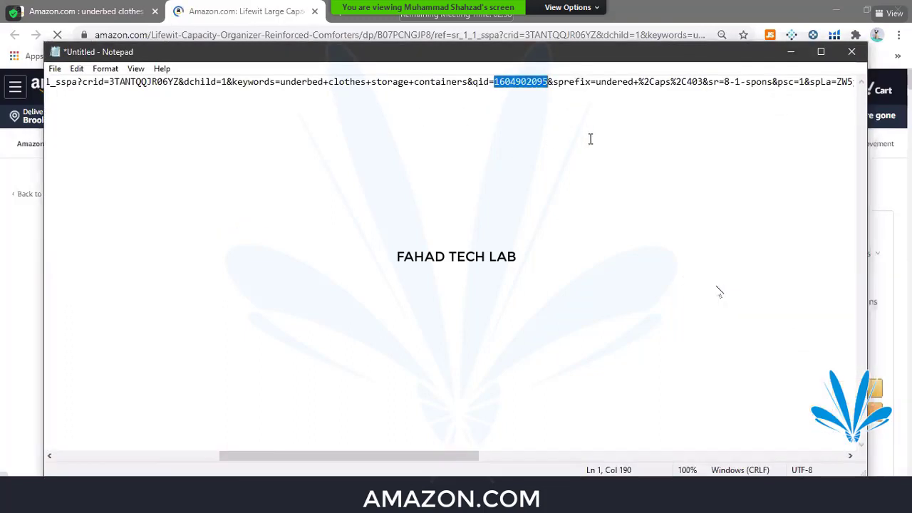
left_click(687, 82)
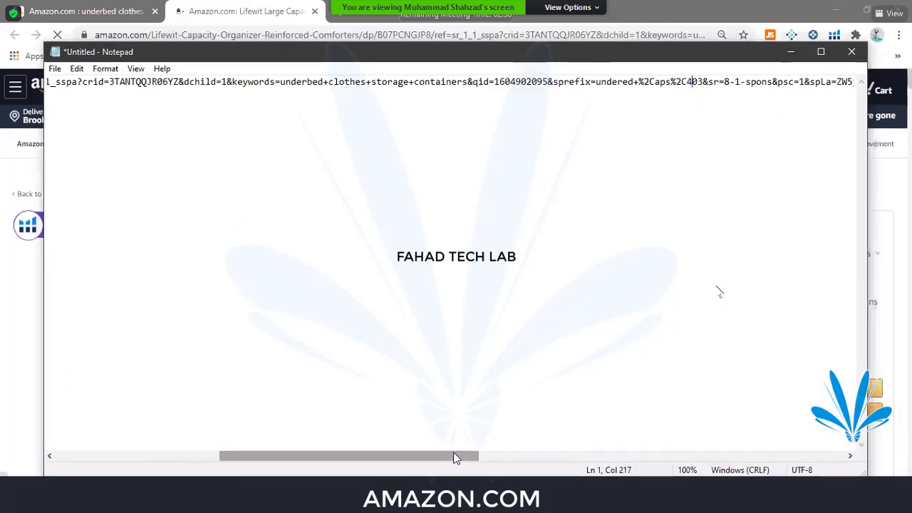
left_click_drag(456, 456, 848, 452)
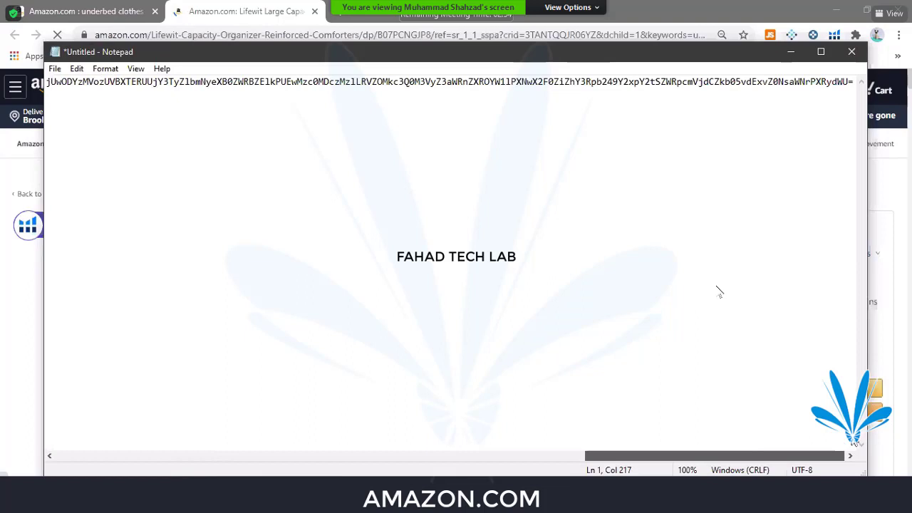
left_click(855, 93)
key("Return")
key("Return")
key("Return")
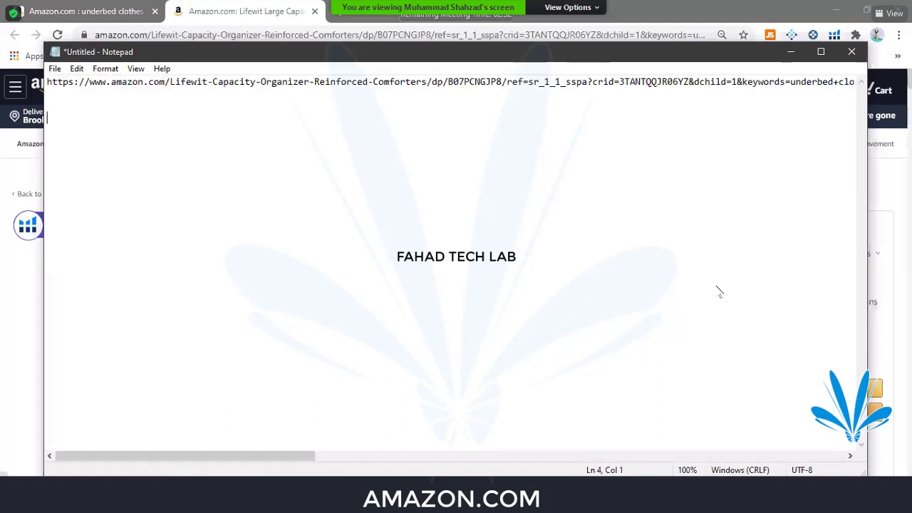
key("ctrl+v")
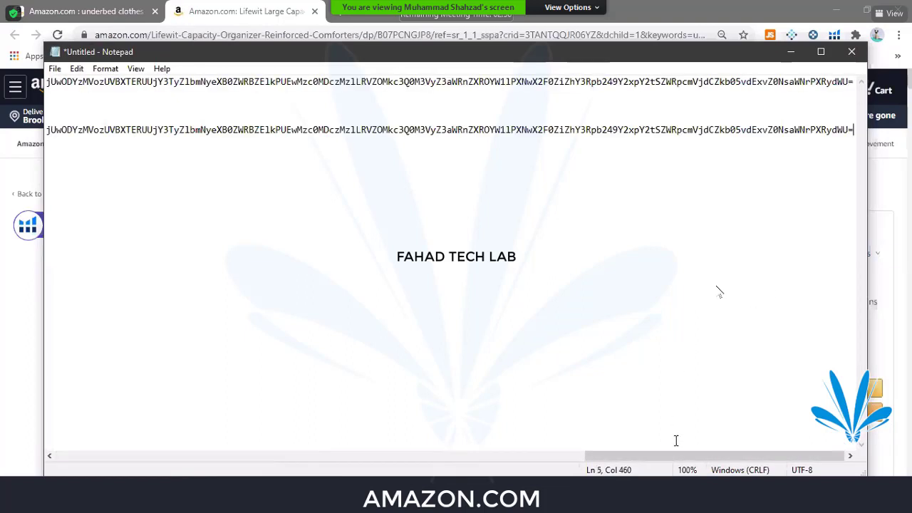
left_click_drag(693, 457, 180, 460)
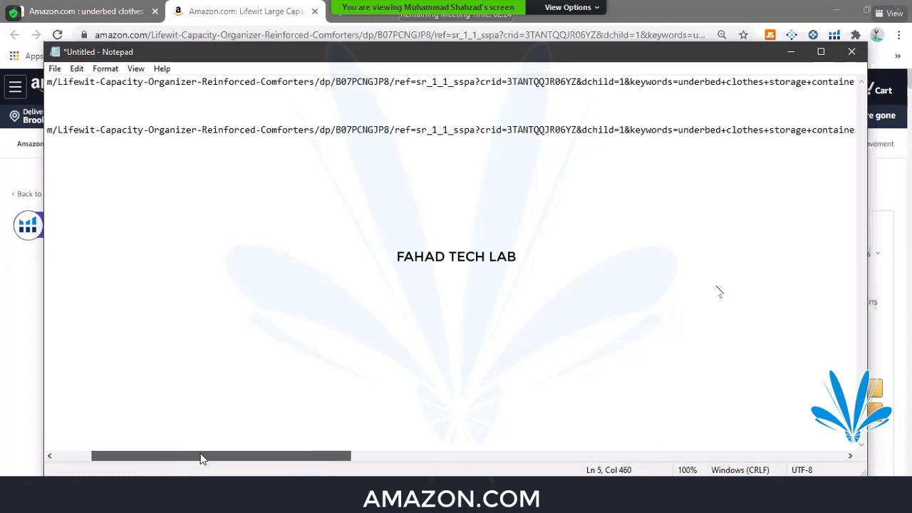
left_click_drag(180, 460, 212, 453)
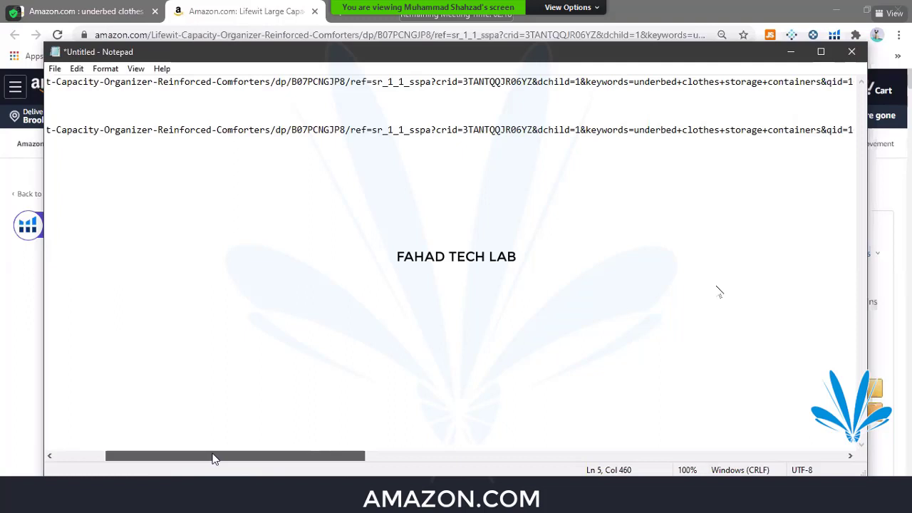
left_click_drag(214, 459, 362, 444)
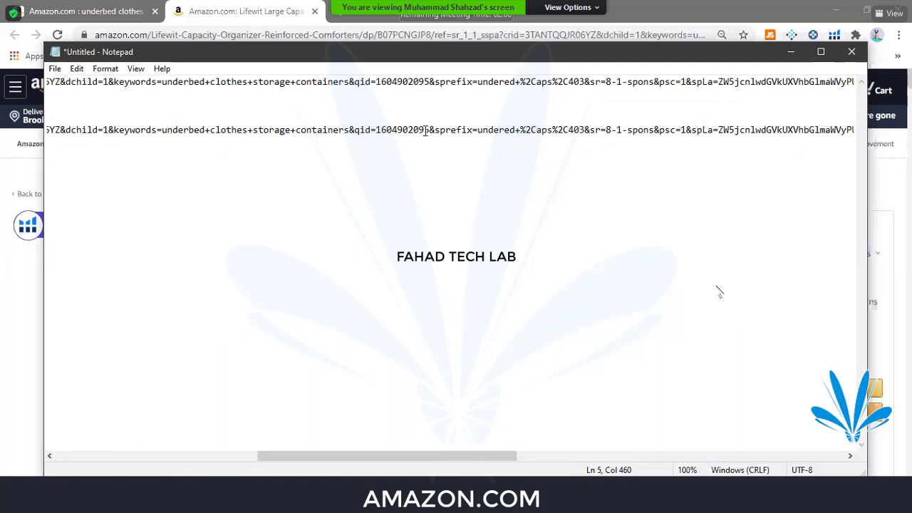
left_click_drag(429, 131, 376, 131)
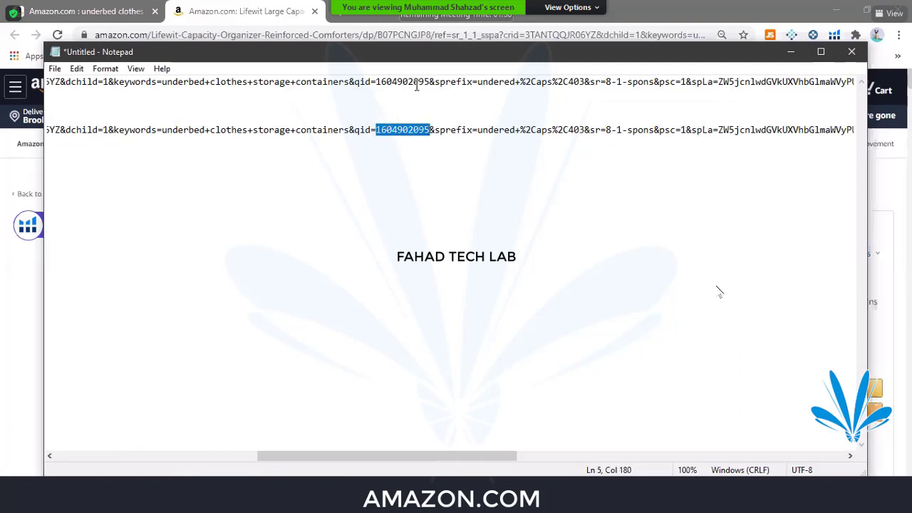
left_click_drag(431, 81, 381, 82)
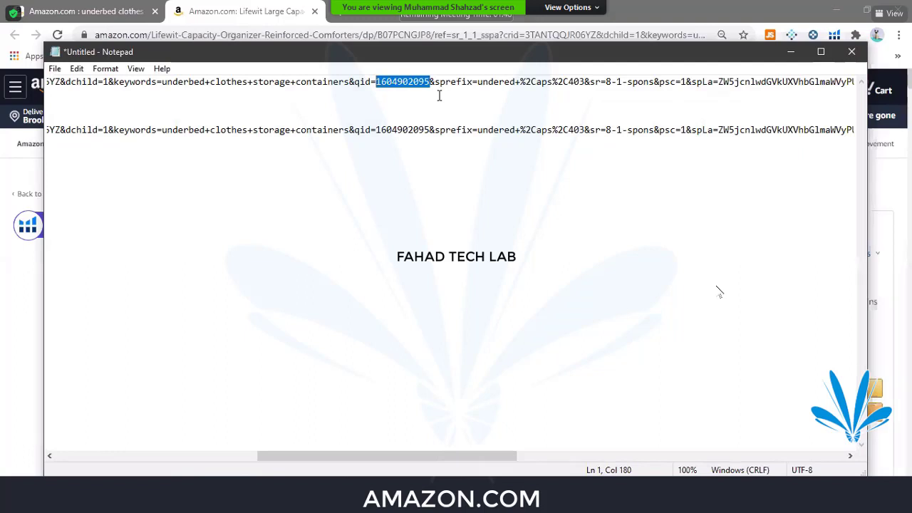
left_click(278, 499)
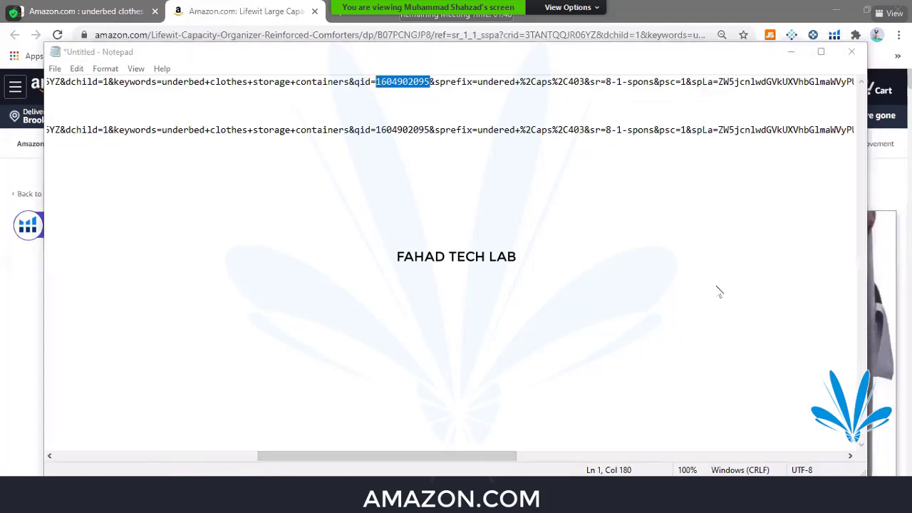
left_click(421, 441)
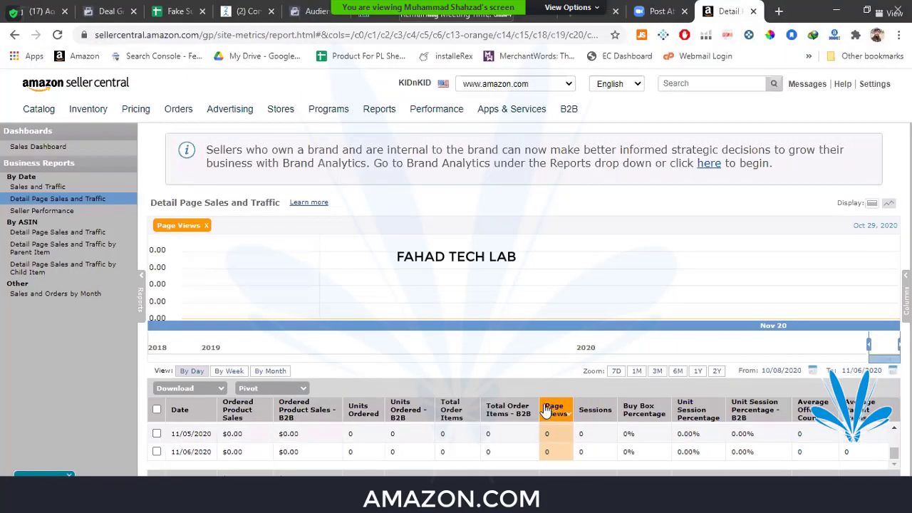
- Check the Page Views column and the 11/05/2020 Sessions figure, then return to Notepad
mouse_move(555, 410)
left_click(560, 419)
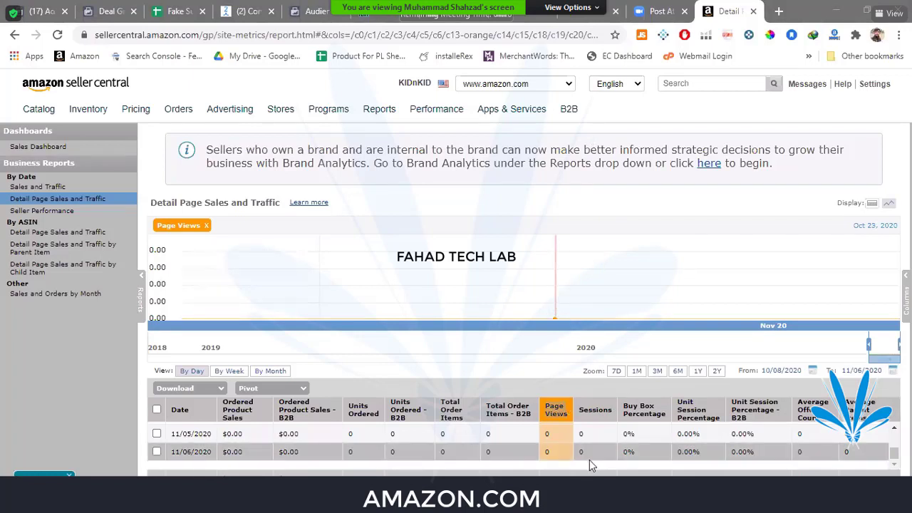
left_click_drag(585, 434, 574, 436)
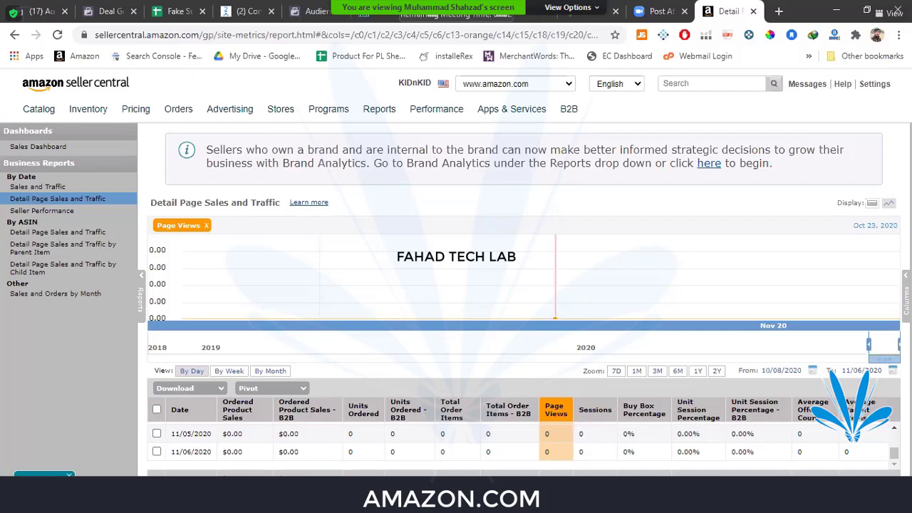
key("alt+Tab")
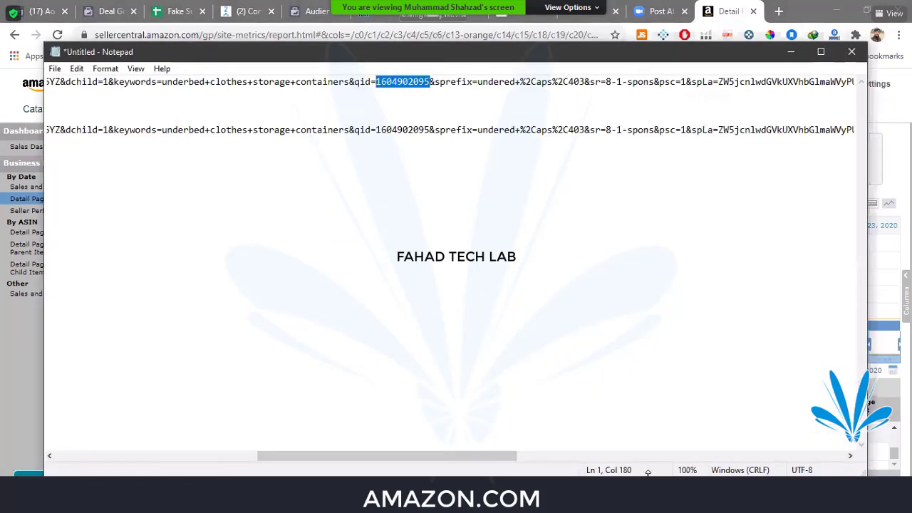
left_click_drag(470, 67, 463, 61)
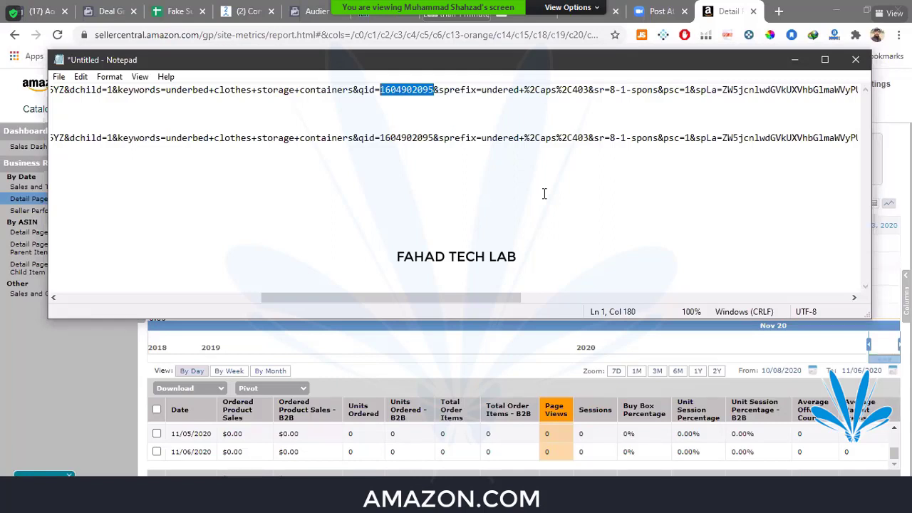
double_click(403, 137)
left_click(402, 138)
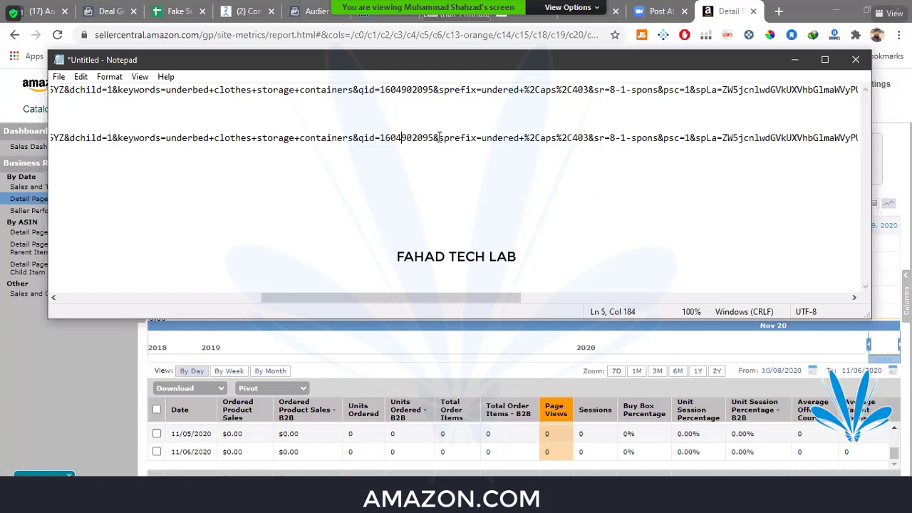
left_click(379, 137)
double_click(404, 138)
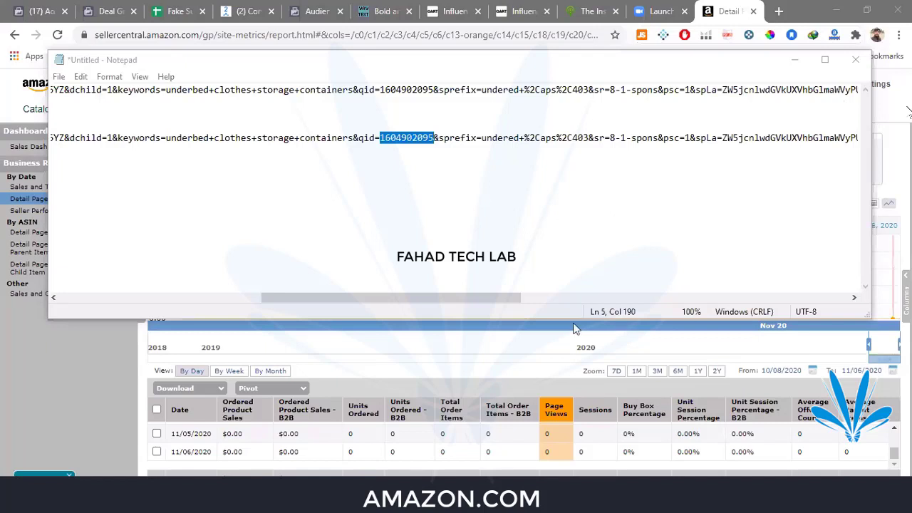
left_click(382, 264)
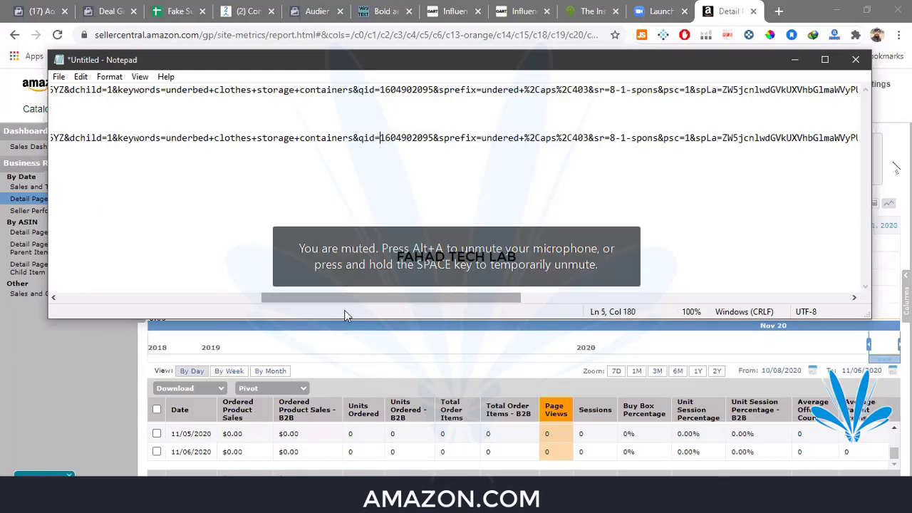
left_click_drag(350, 300, 360, 303)
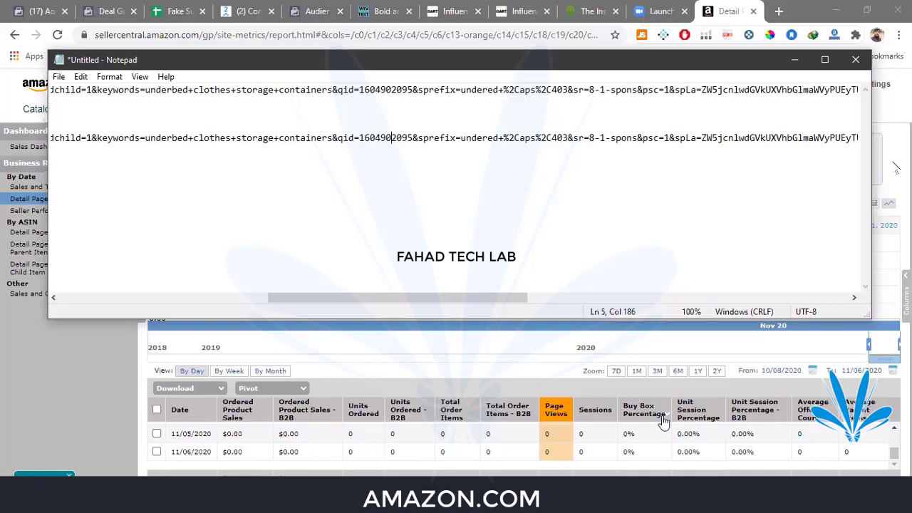
left_click_drag(478, 297, 488, 303)
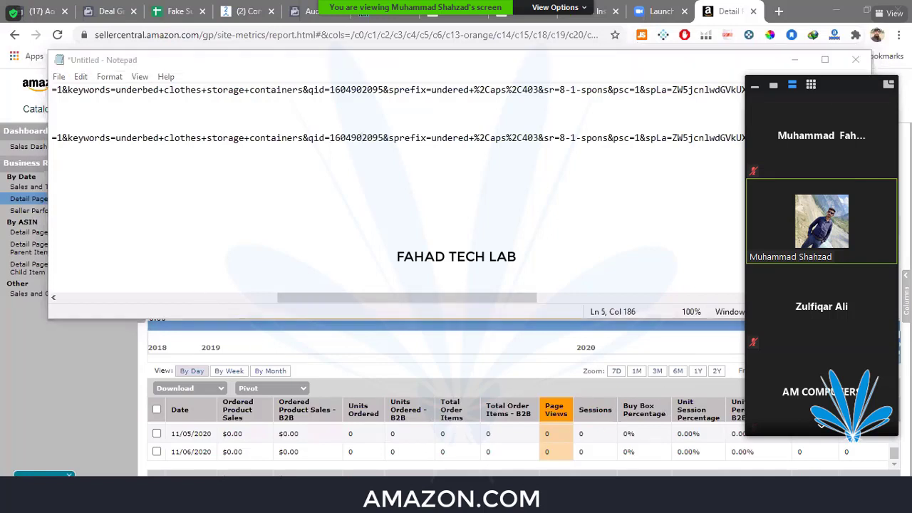
- Page two screens further through the Zoom gallery's participant video tiles
mouse_move(821, 392)
left_click(821, 428)
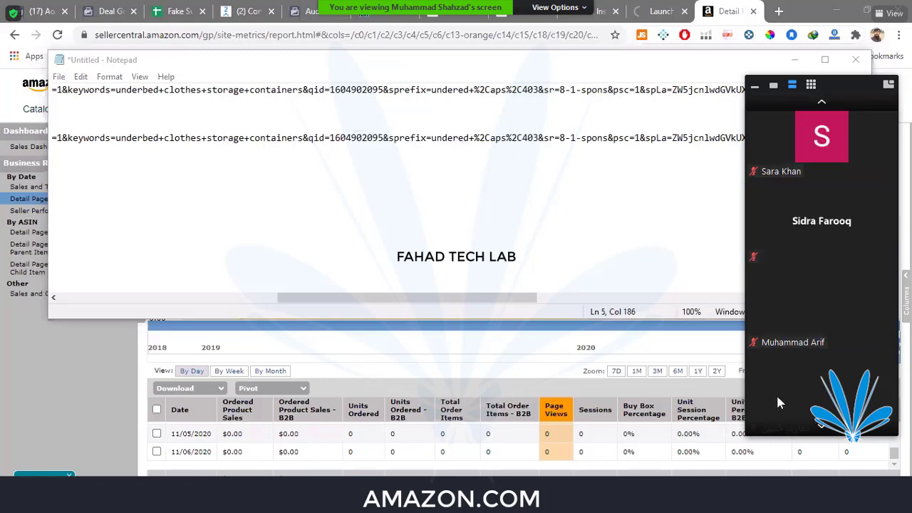
left_click(820, 428)
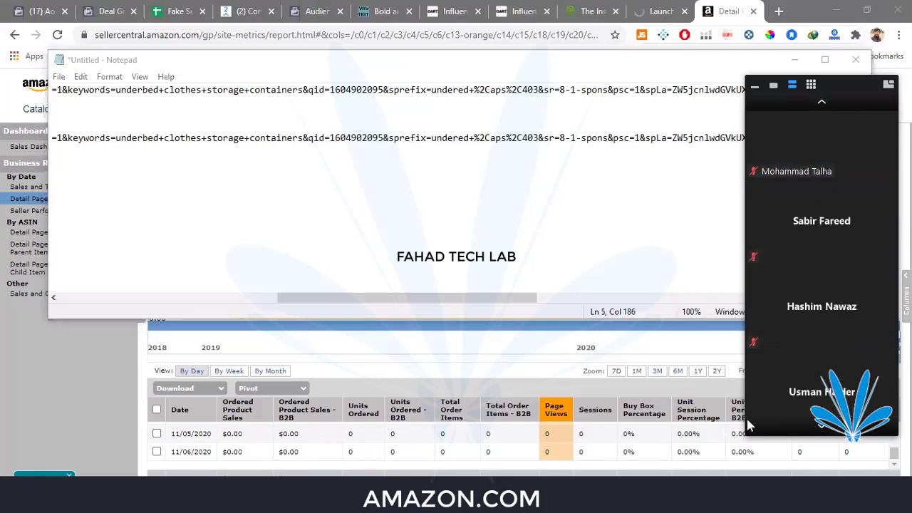
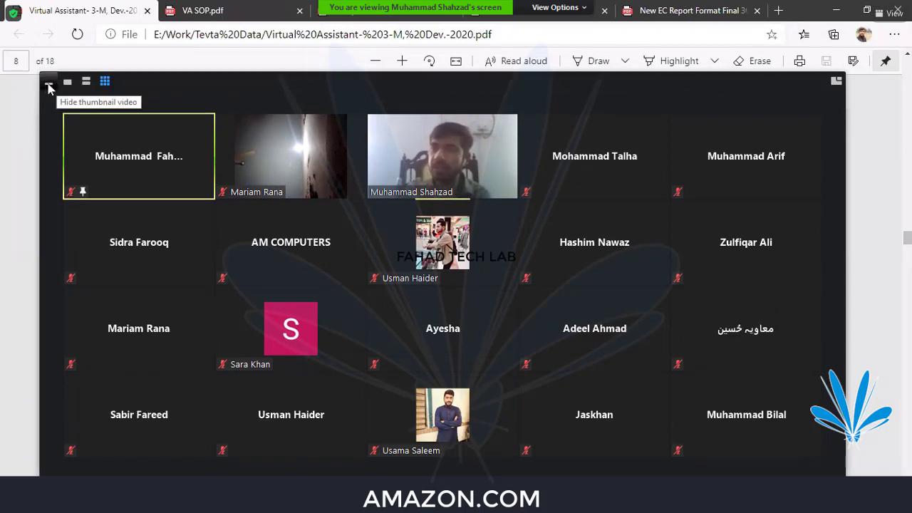
- Collapse the Zoom participant gallery so the shared Notepad and Seller Central screen is fully visible
left_click(48, 86)
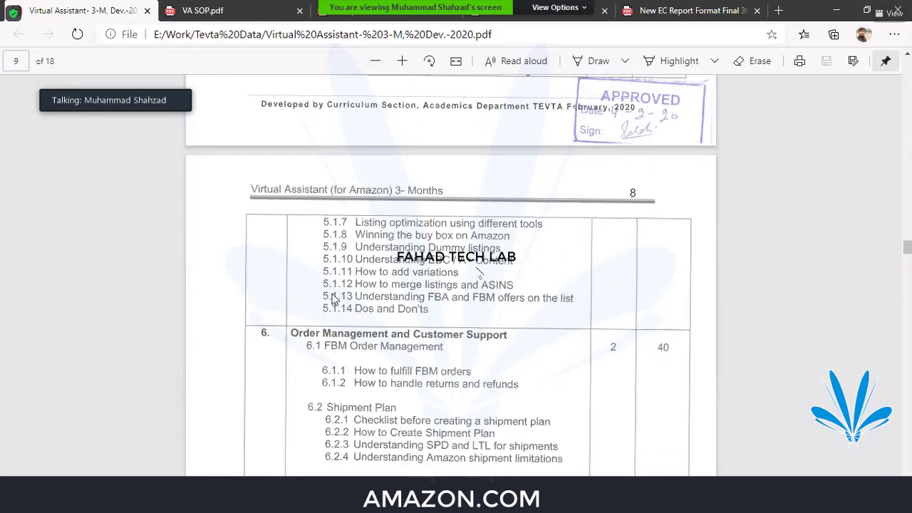
mouse_move(114, 93)
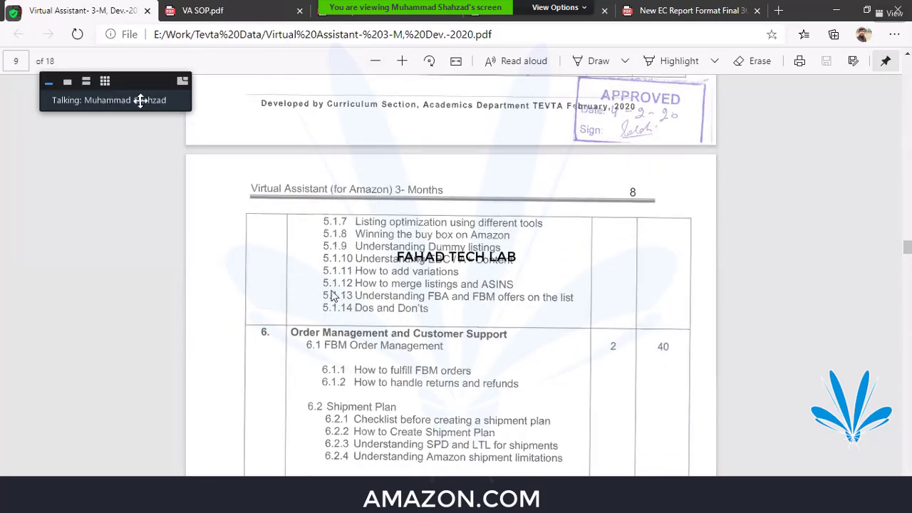
left_click(104, 83)
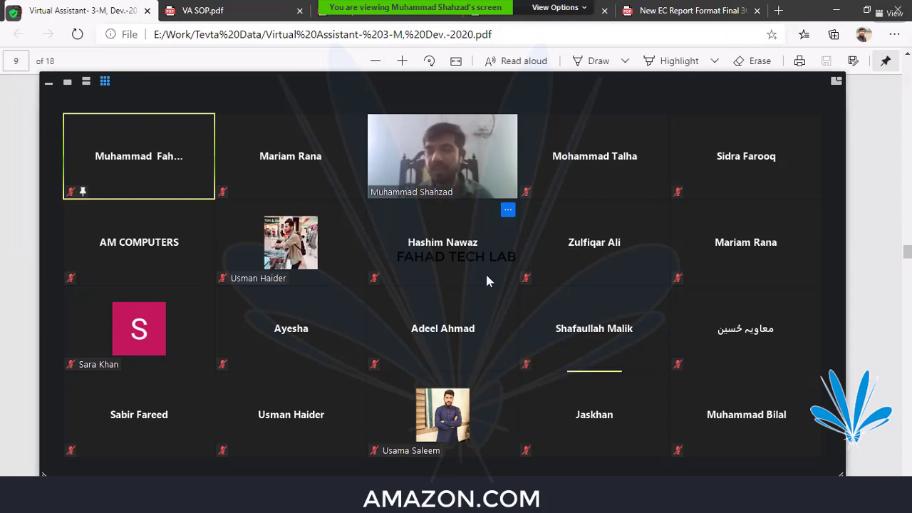
mouse_move(138, 156)
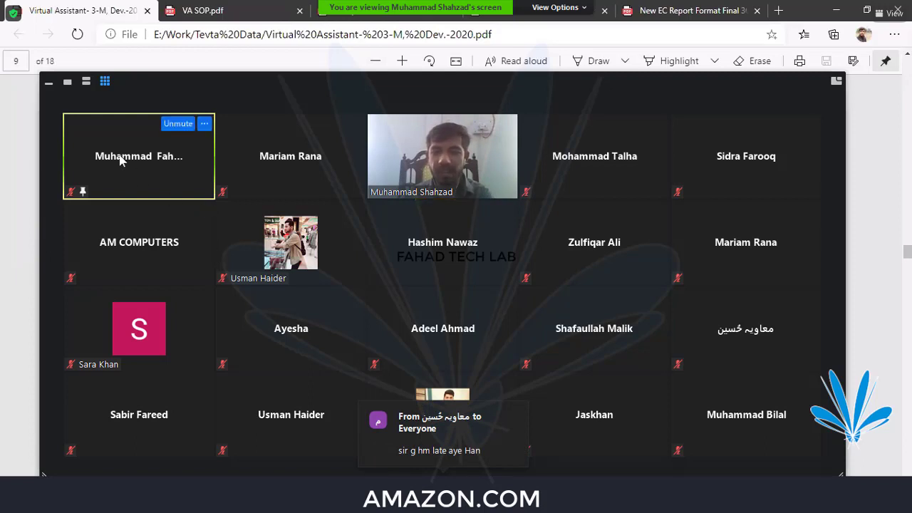
left_click(50, 82)
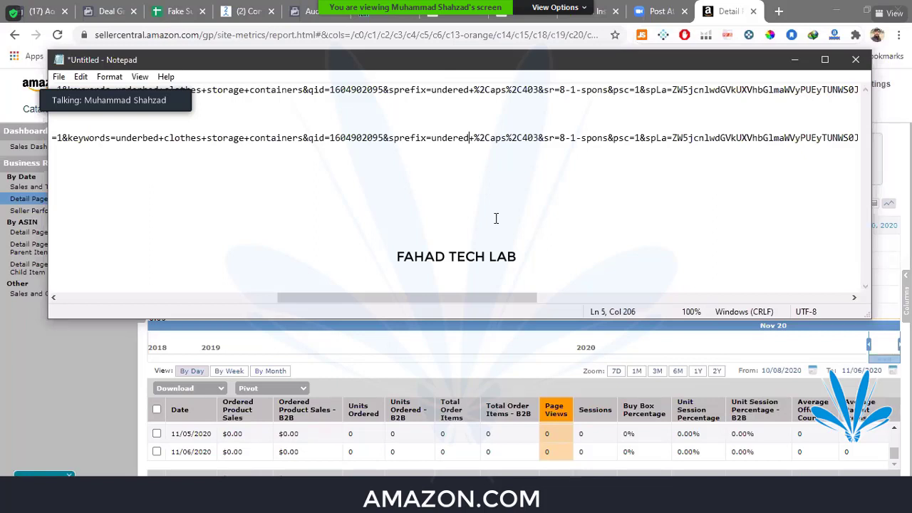
- Switch to the Amazon browser window and go to amazon.co.uk
left_click(639, 502)
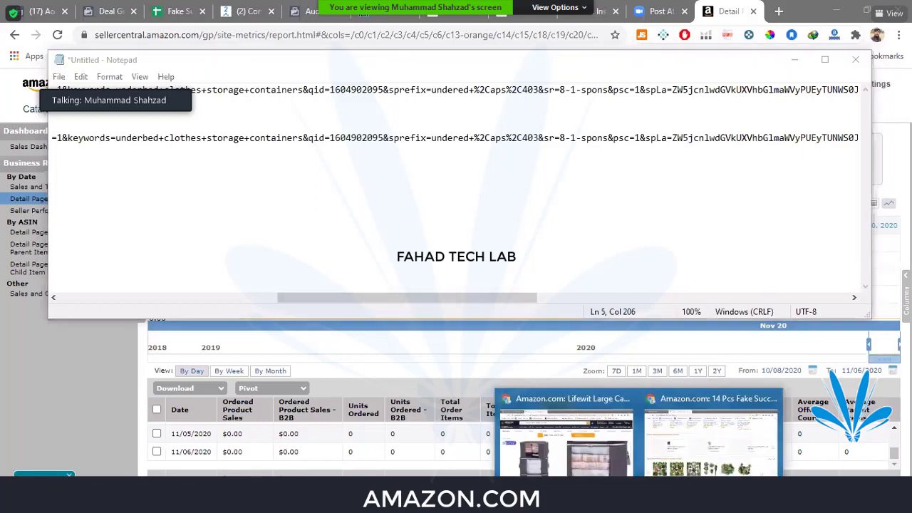
left_click(570, 427)
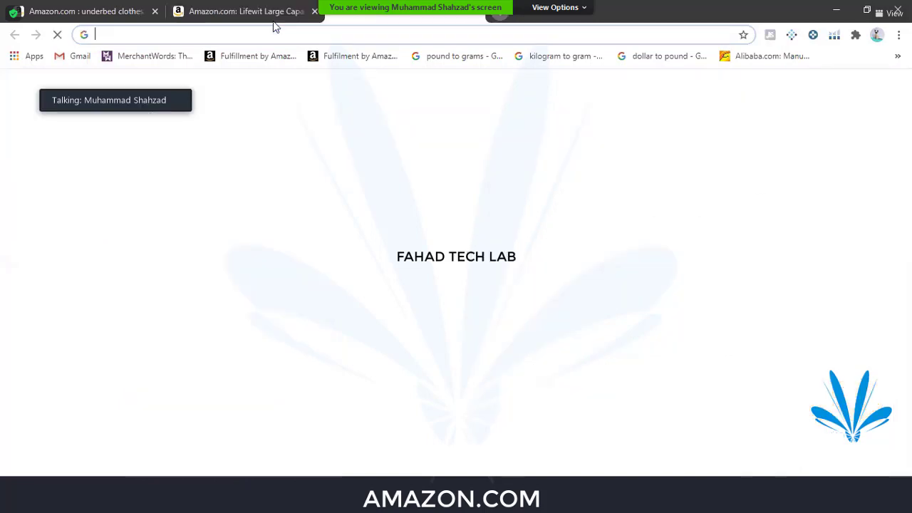
type("amazon")
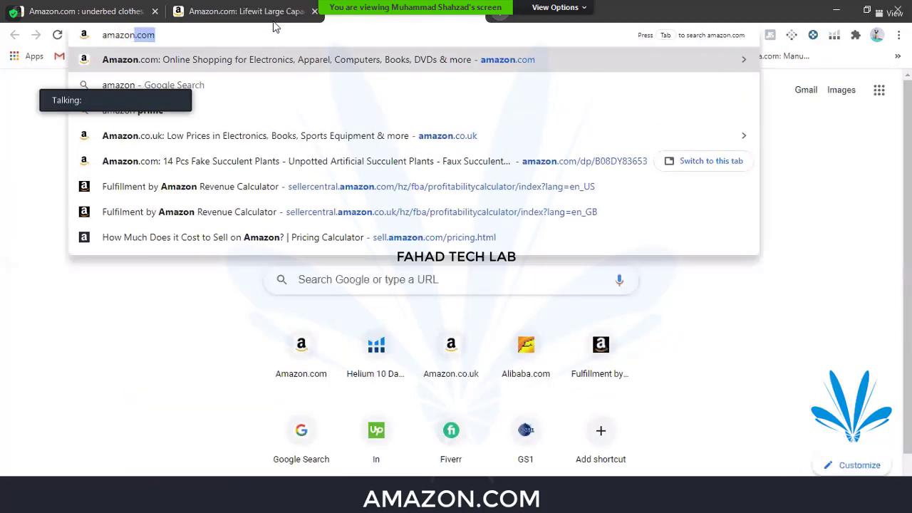
type(".co")
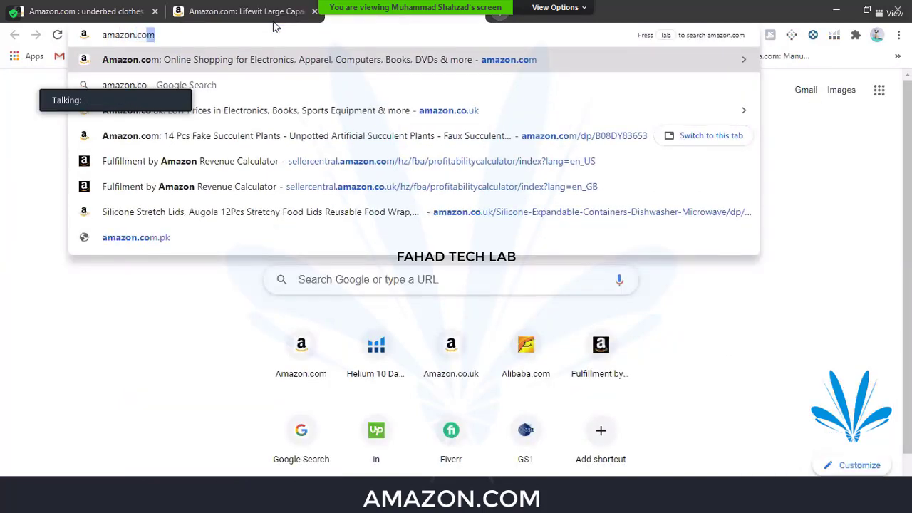
type(".uk")
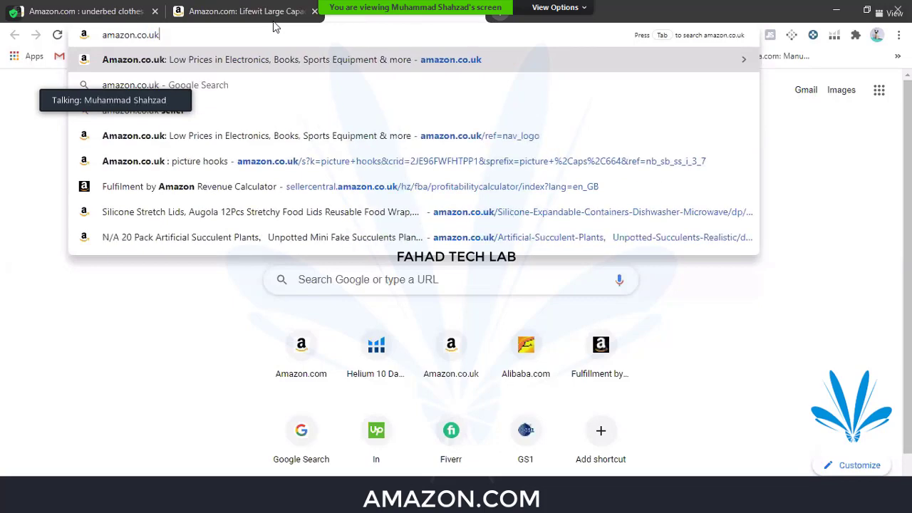
key("Return")
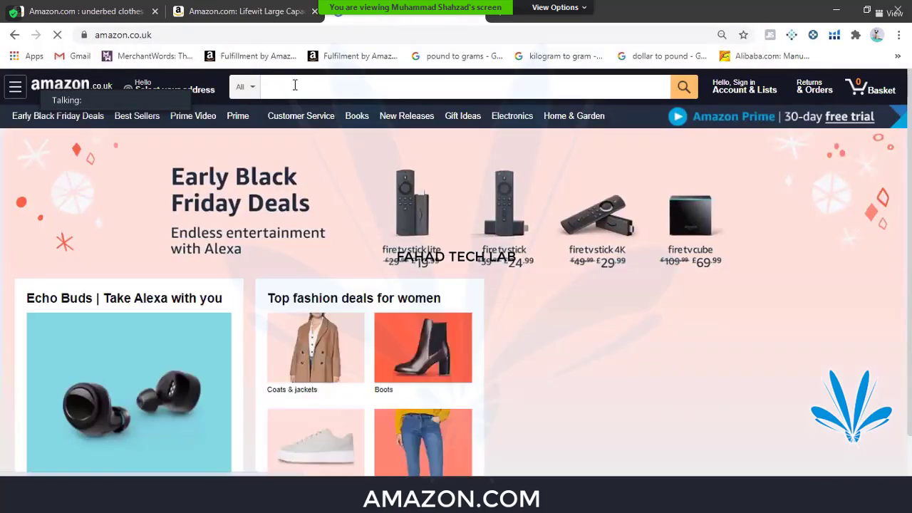
- Search the Amazon UK store for 'underbed storage'
left_click(294, 84)
type("u")
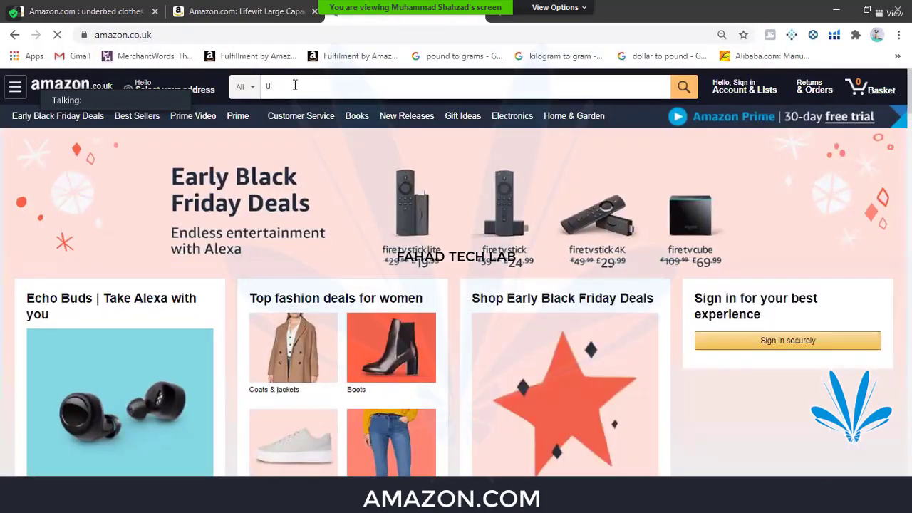
type("der")
key("BackSpace")
key("BackSpace")
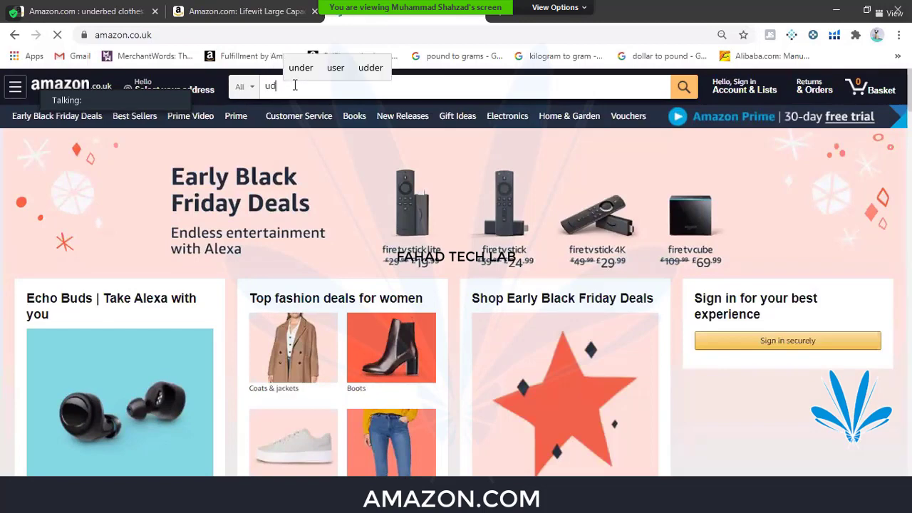
type("nder bed")
key("BackSpace")
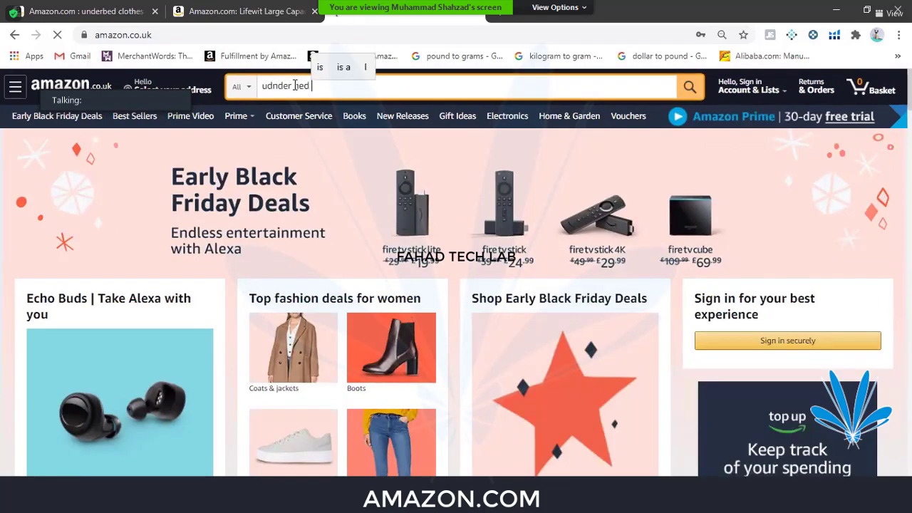
key("BackSpace")
key("BackSpace")
key("BackSpace")
key("BackSpace")
key("BackSpace")
key("BackSpace")
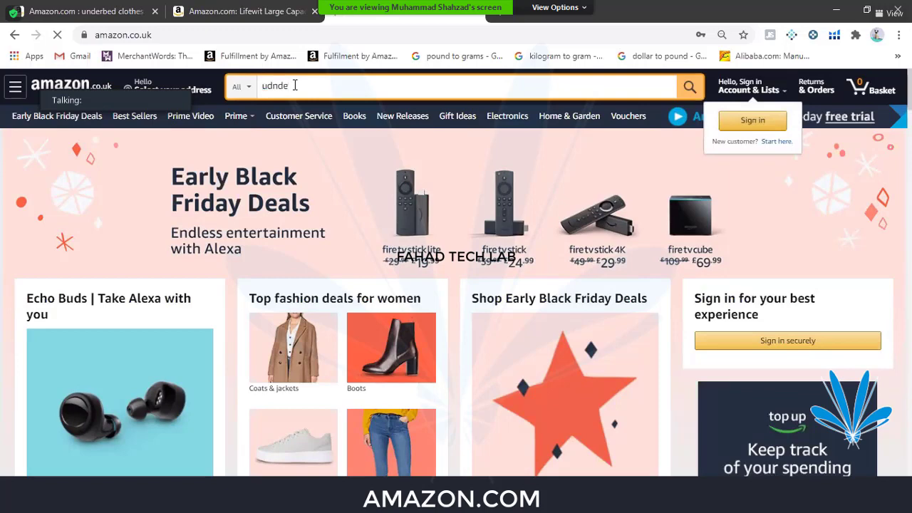
key("BackSpace")
key("BackSpace")
key("BackSpace")
key("BackSpace")
type("u")
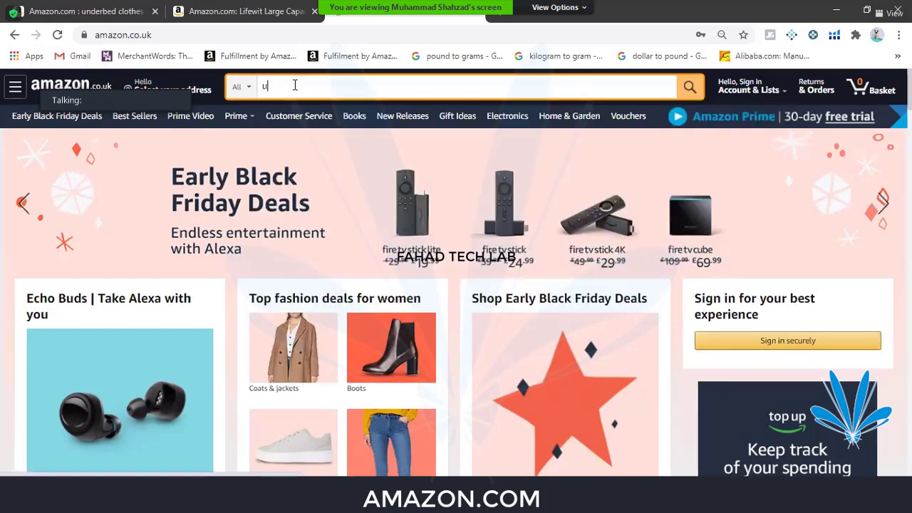
type("nderbed sto")
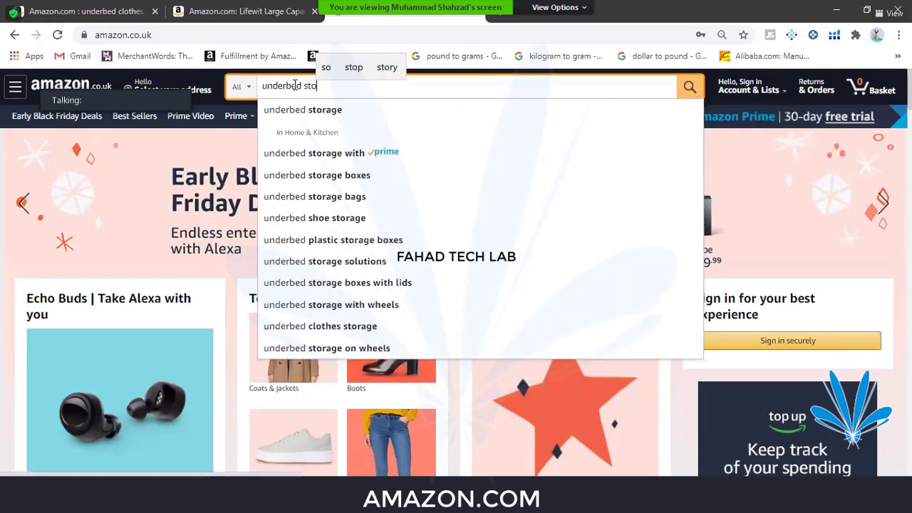
type("rage")
key("Return")
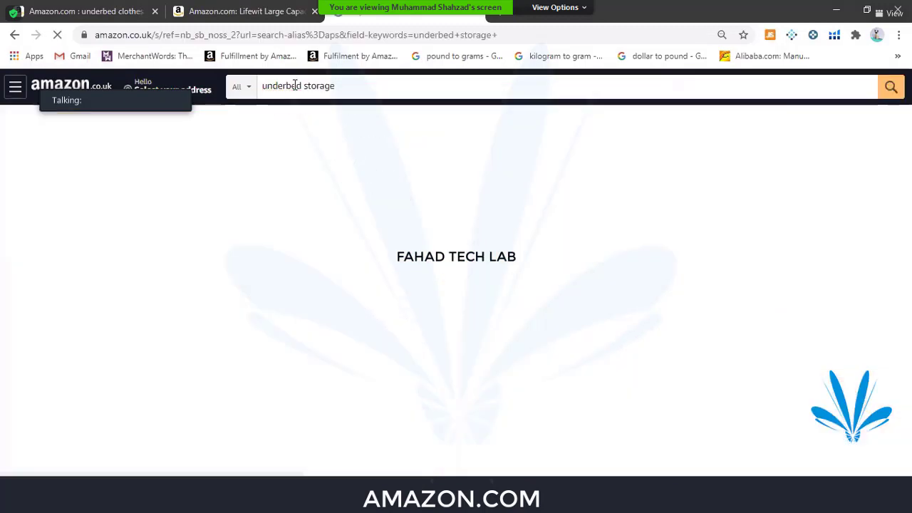
- Open the UOUNE Underbed Storage Bags result in a new tab and switch to it
scroll(289, 262, "down", 1)
scroll(290, 262, "down", 4)
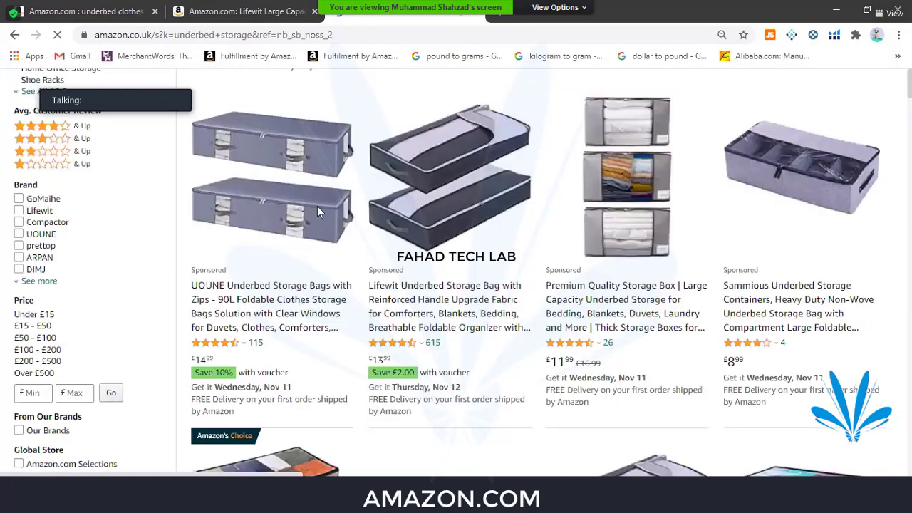
right_click(282, 196)
left_click(313, 206)
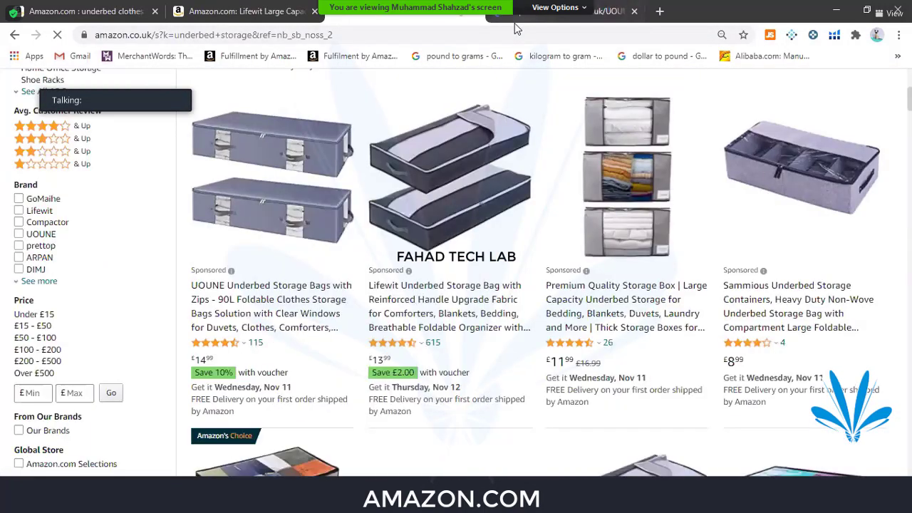
left_click(517, 12)
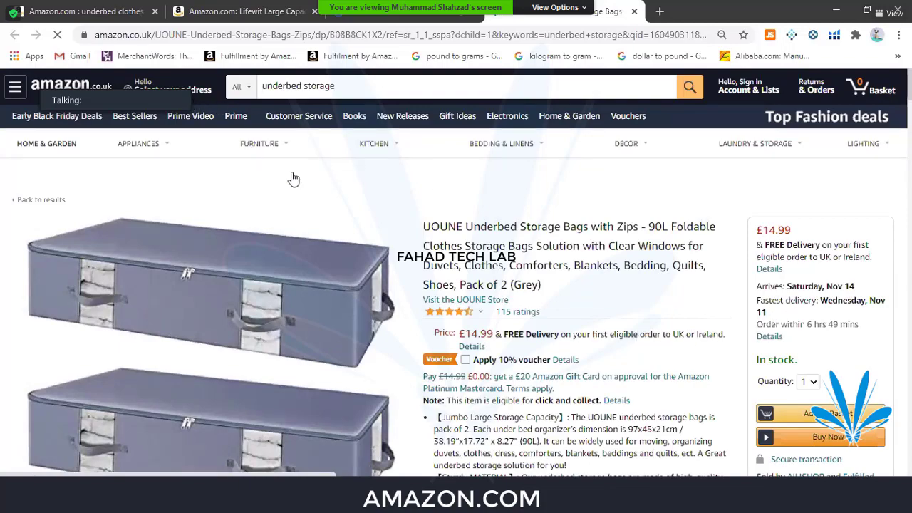
- Scroll through the UOUNE 90L bags' feature details and open the browser profile menu
scroll(576, 263, "down", 2)
scroll(575, 264, "down", 1)
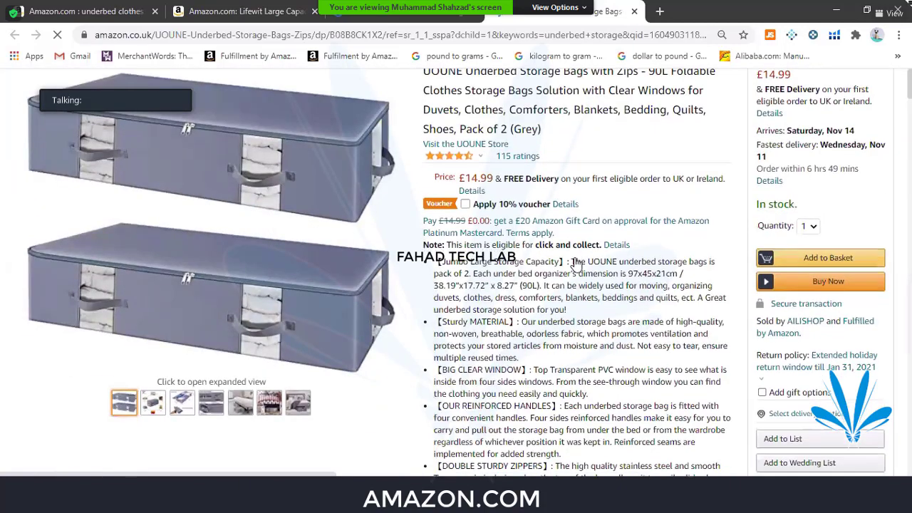
scroll(576, 264, "down", 2)
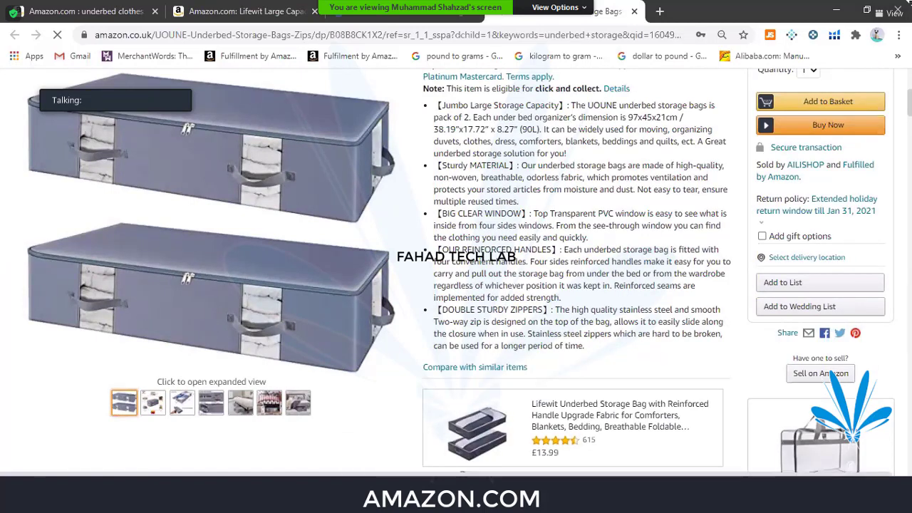
left_click(876, 36)
scroll(755, 331, "down", 1)
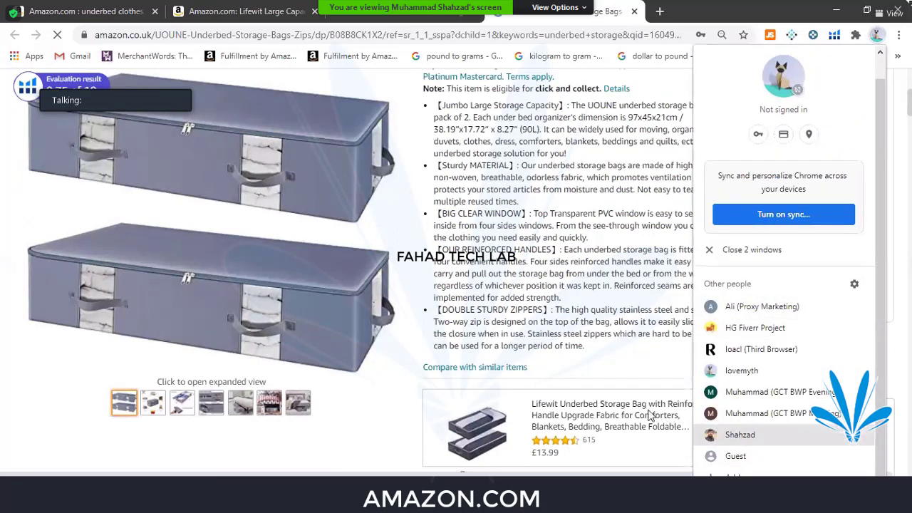
- Open a Chrome Guest window and load the UOUNE product page URL in it
left_click(734, 456)
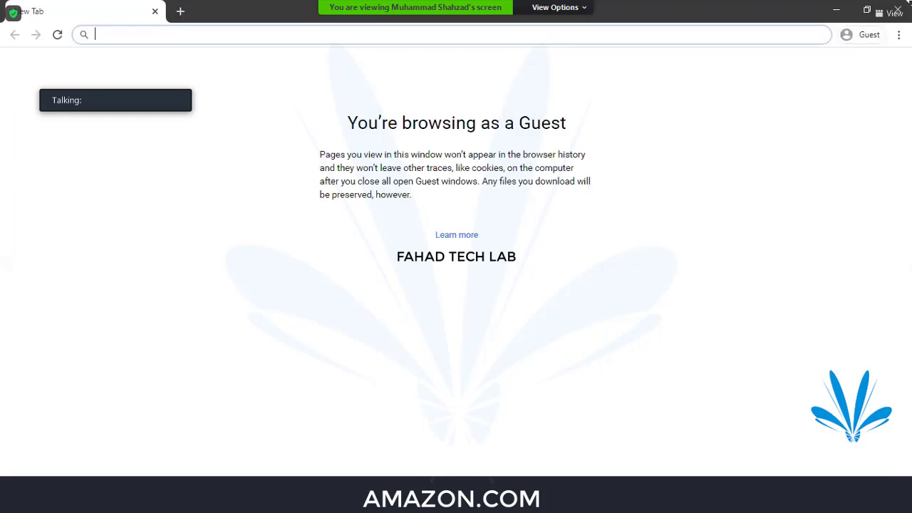
left_click(638, 503)
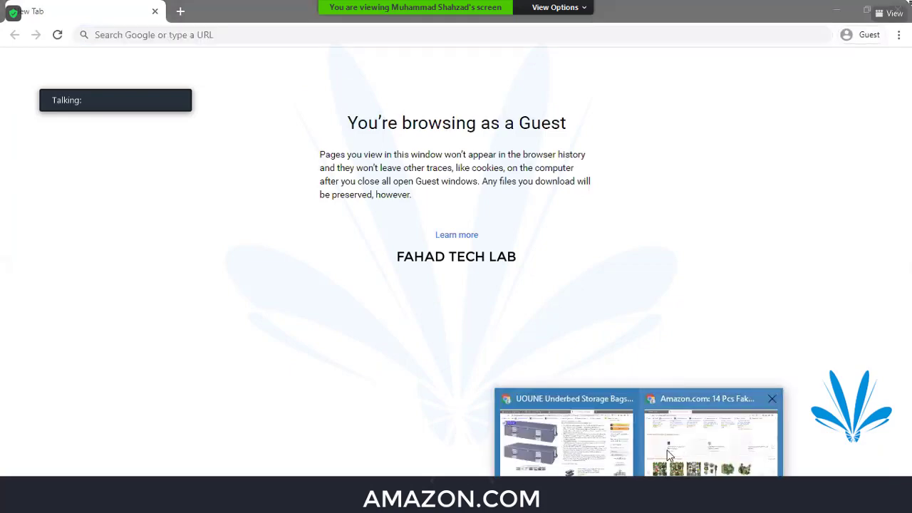
left_click(531, 427)
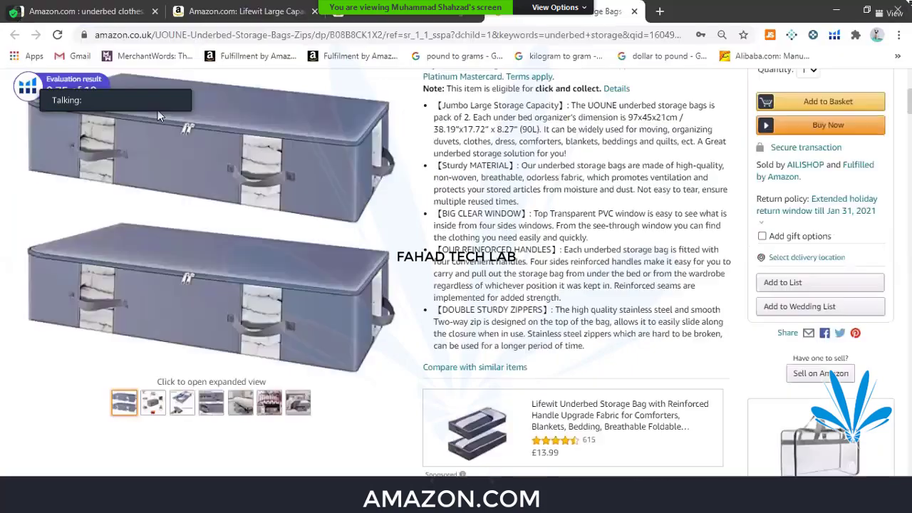
left_click(186, 37)
left_click(720, 502)
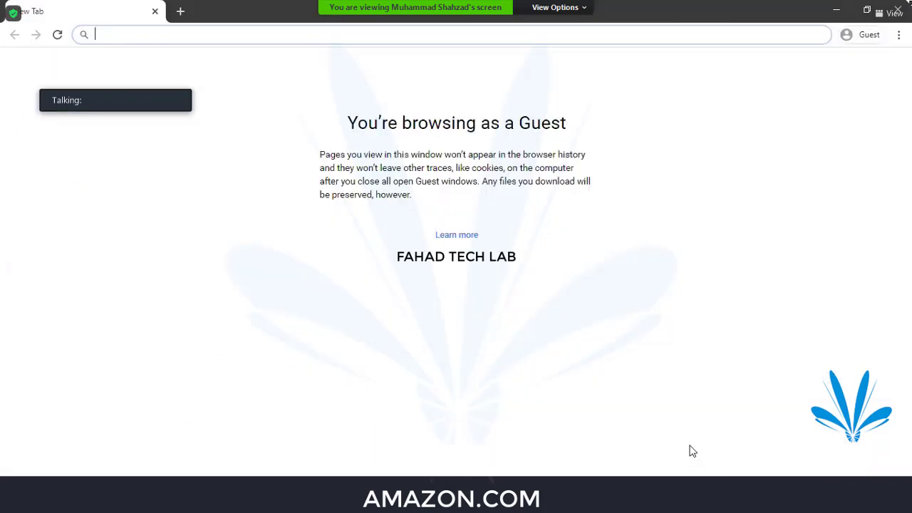
key("ctrl+v")
key("Return")
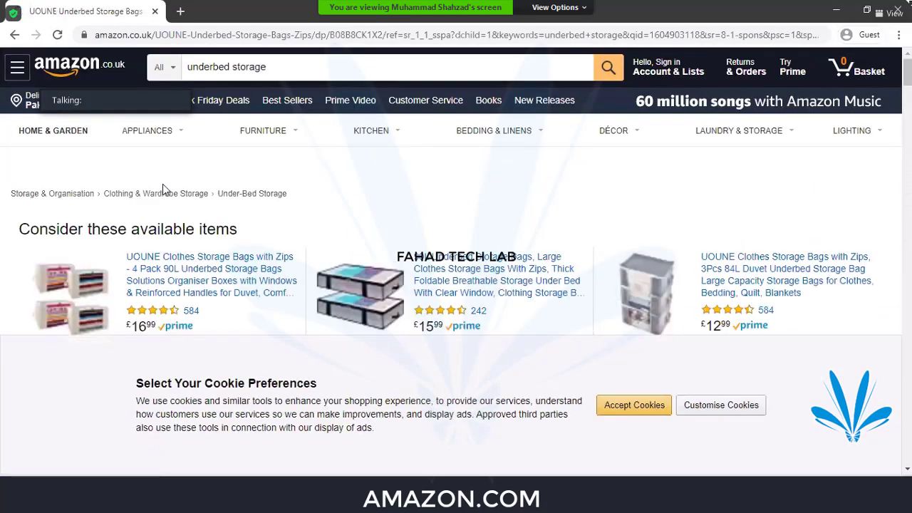
- Accept cookies and highlight the 'Currently unavailable' and stock notes on the UOUNE listing
left_click(645, 412)
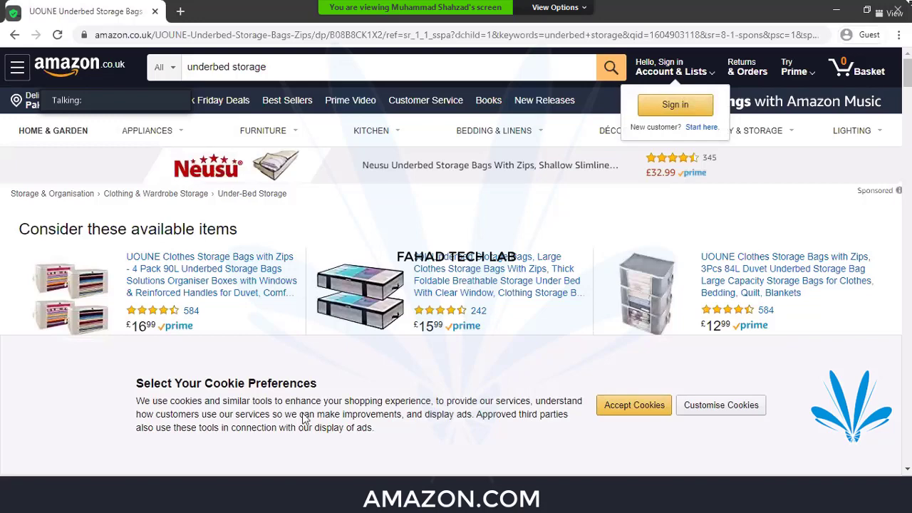
scroll(351, 376, "down", 2)
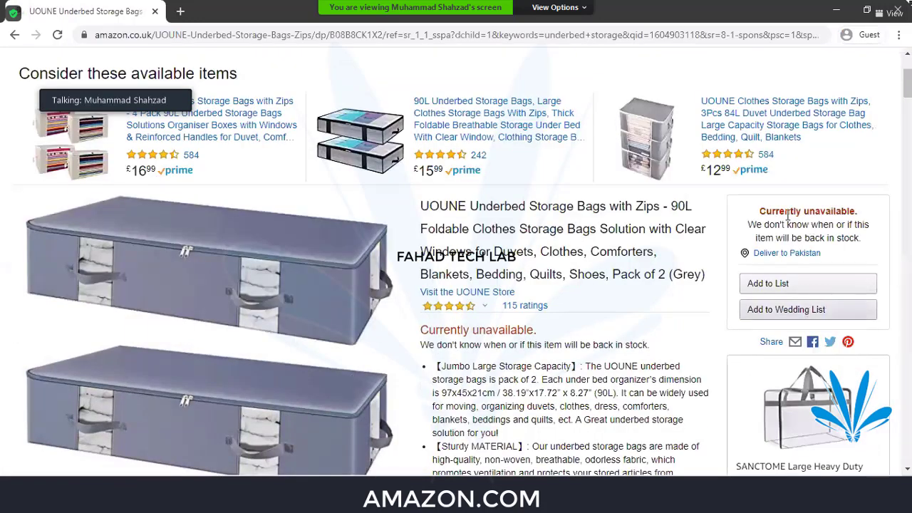
left_click_drag(754, 211, 854, 207)
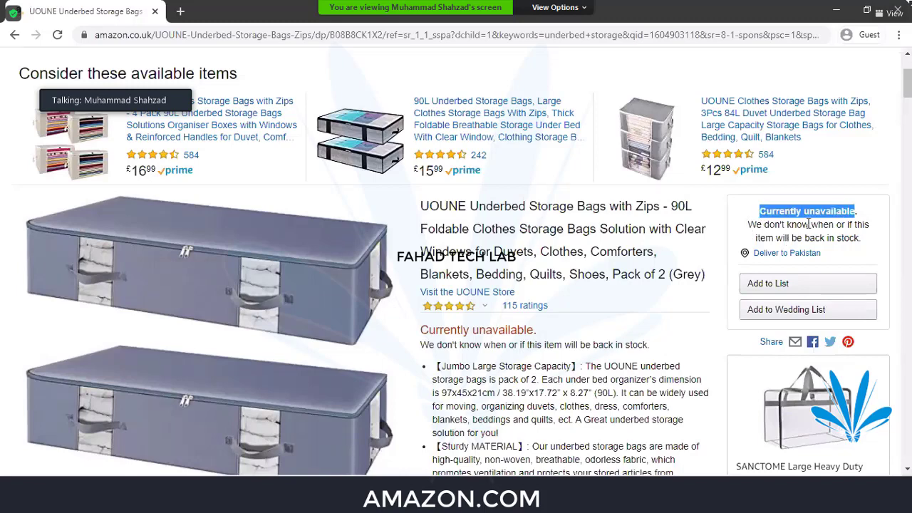
mouse_move(748, 225)
left_mouse_down()
mouse_move(823, 223)
mouse_move(806, 243)
left_mouse_up()
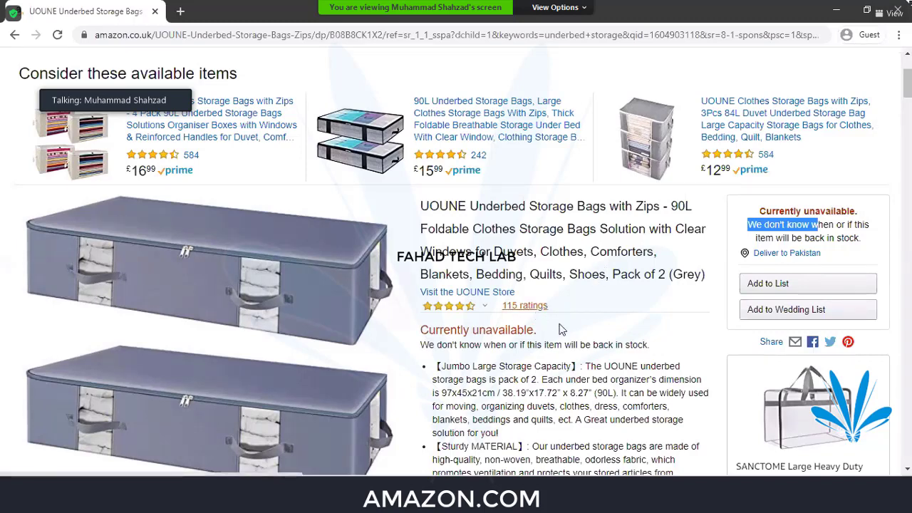
scroll(566, 333, "up", 2)
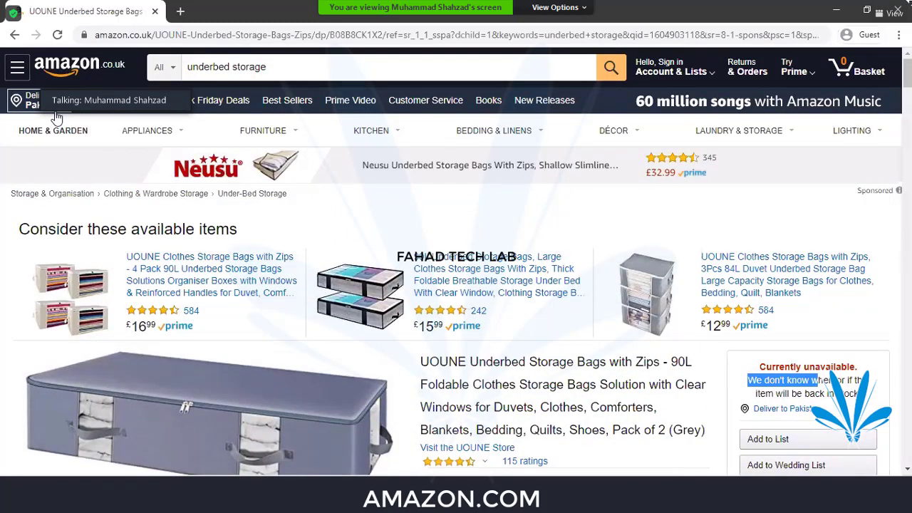
left_click(504, 378)
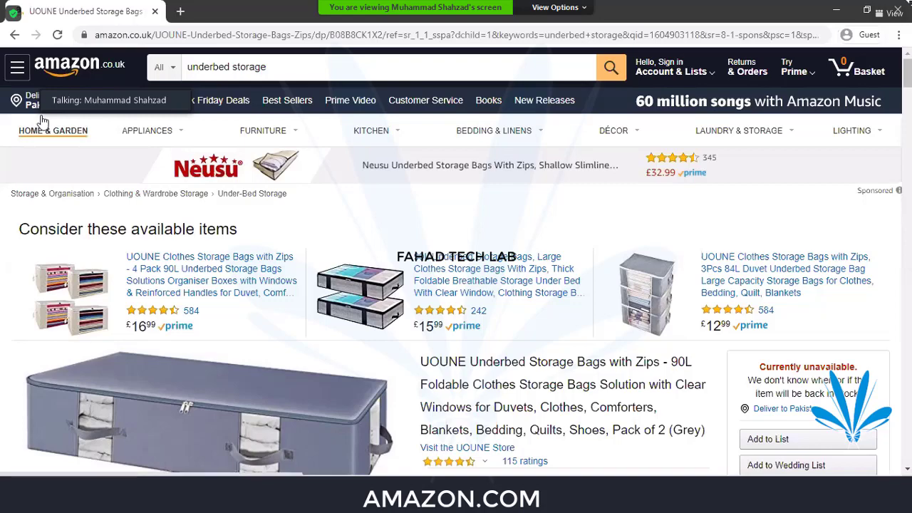
- Highlight the 'Currently unavailable' notice again, then bring up the Seller Central traffic report
scroll(749, 359, "down", 2)
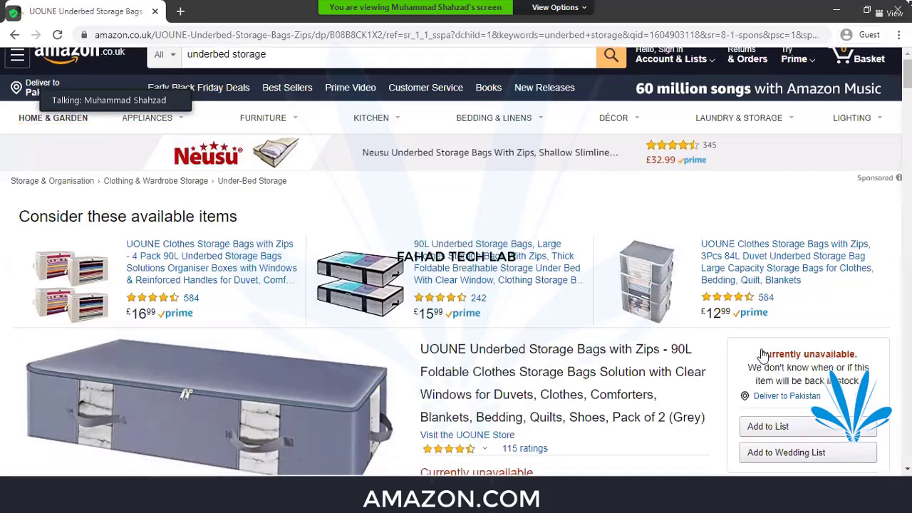
scroll(824, 280, "down", 1)
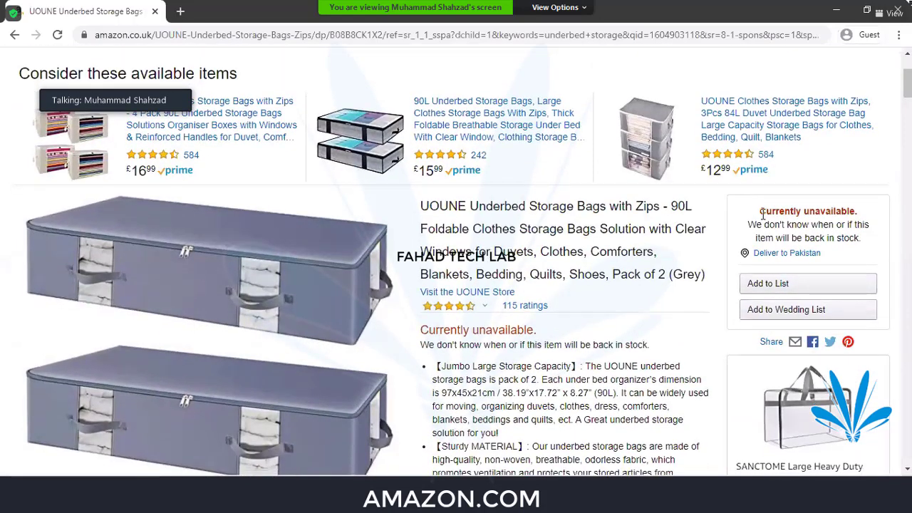
left_click_drag(761, 211, 852, 212)
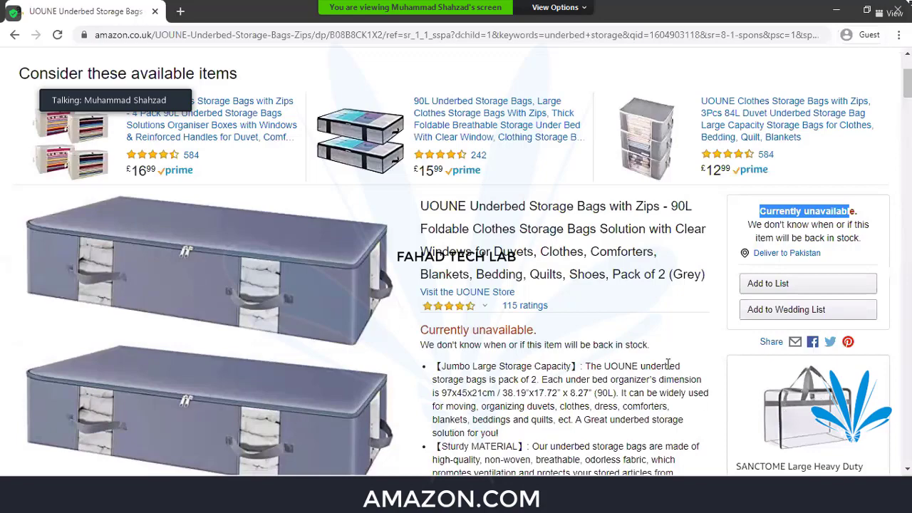
scroll(724, 347, "down", 2)
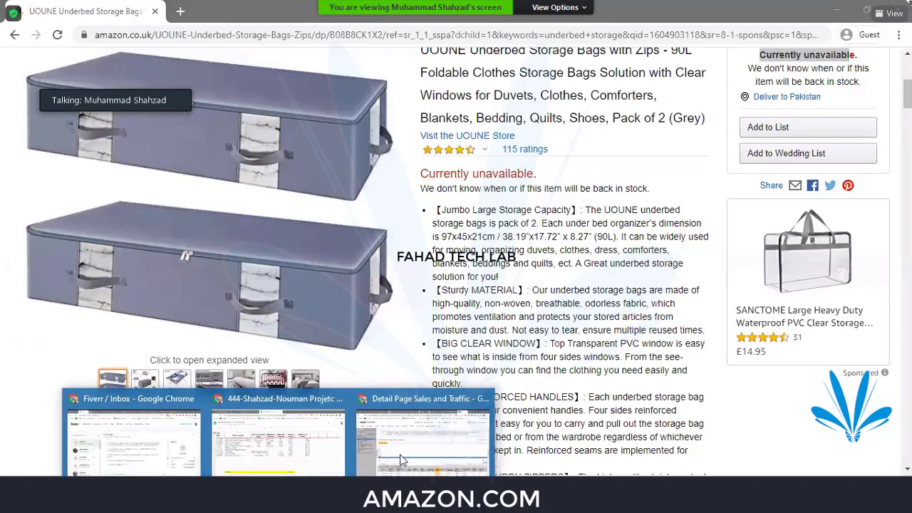
left_click(441, 427)
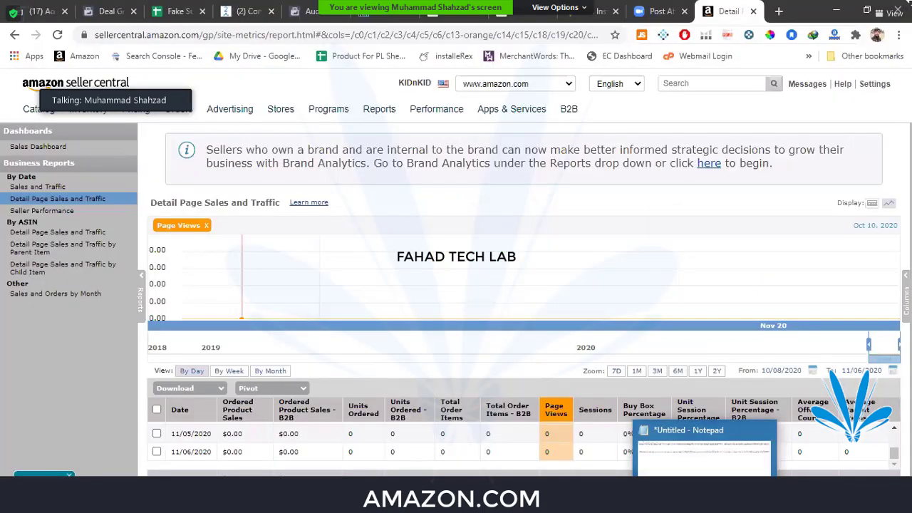
- Compare the 11/05/2020 Seller Central report row with the saved URLs, then return to the UOUNE page
left_click(705, 456)
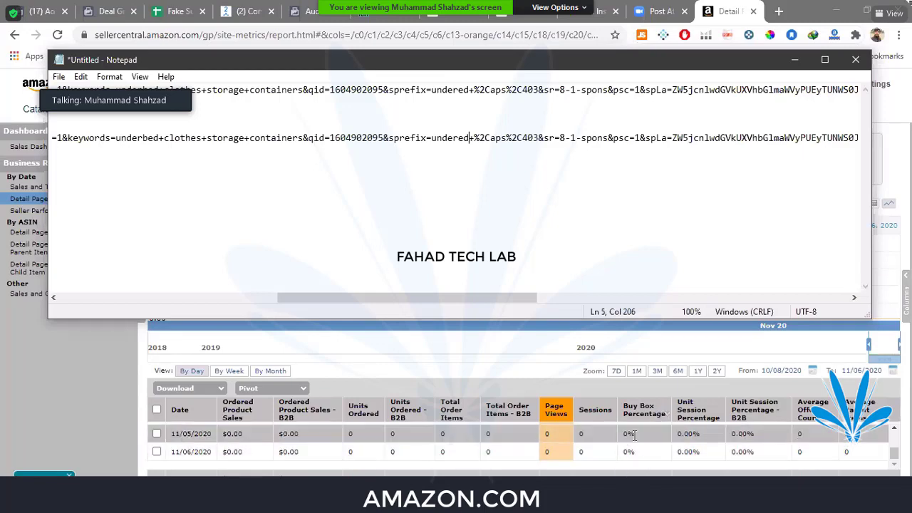
left_click(634, 435)
left_click_drag(634, 435, 169, 433)
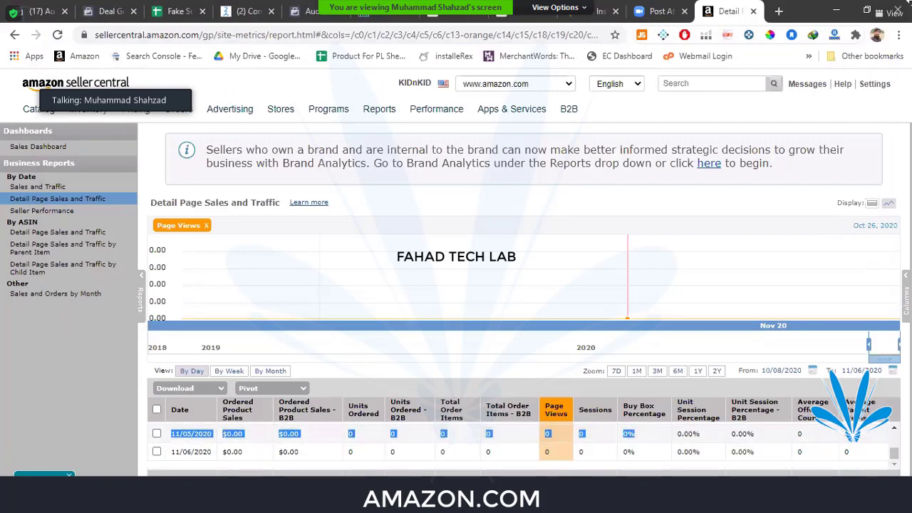
key("alt+Tab")
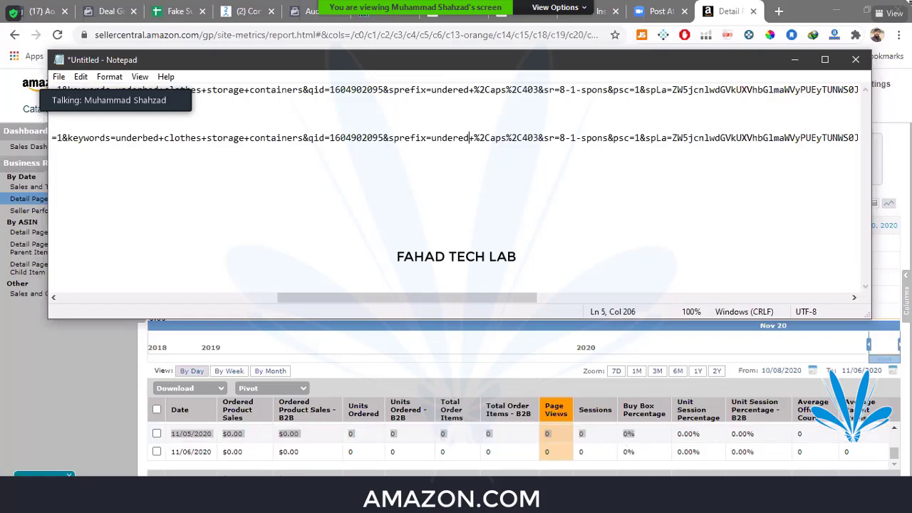
key("alt+Tab")
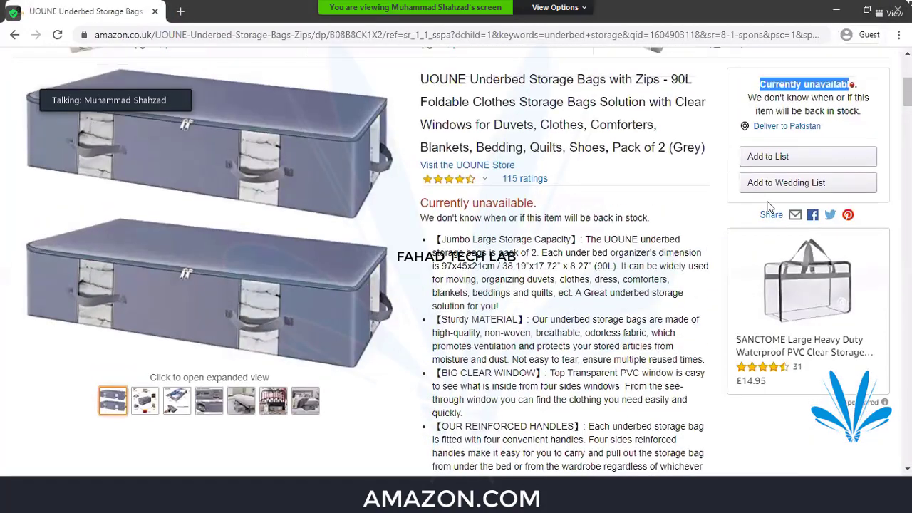
- Highlight the UOUNE buy box's 'Currently unavailable' notice, then switch back to the Notepad URLs
scroll(768, 206, "up", 2)
left_click(761, 215)
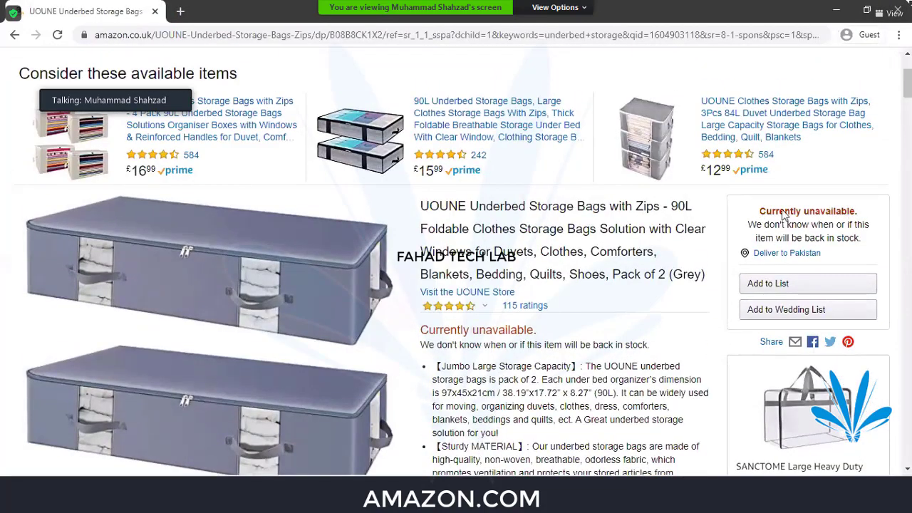
left_click_drag(760, 211, 855, 211)
left_click(753, 455)
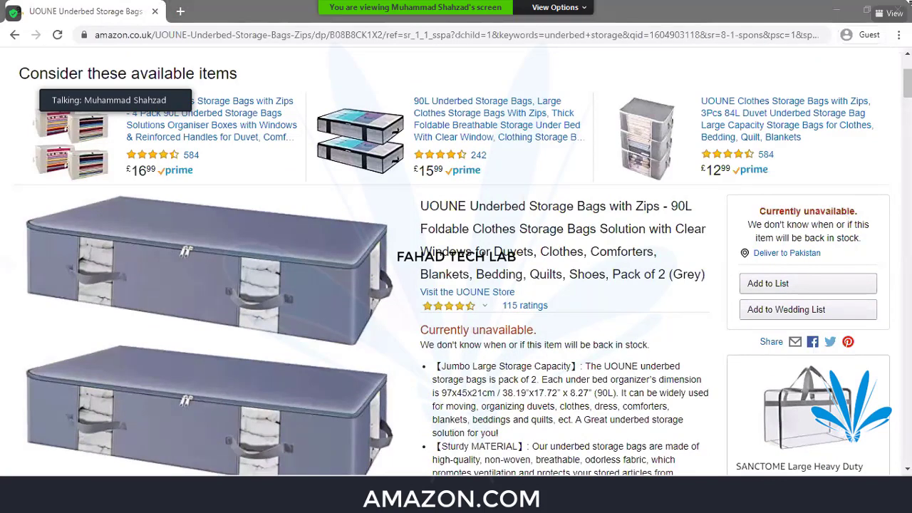
key("alt+Tab")
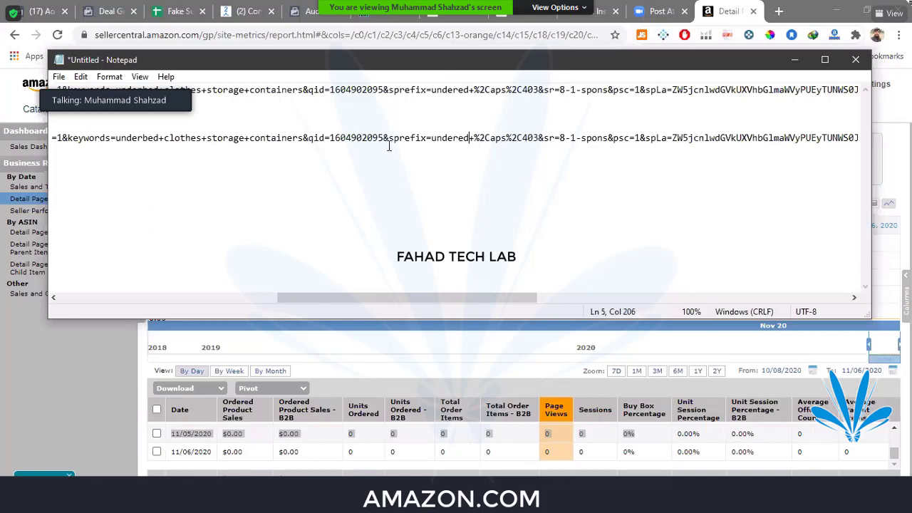
left_click_drag(332, 138, 388, 139)
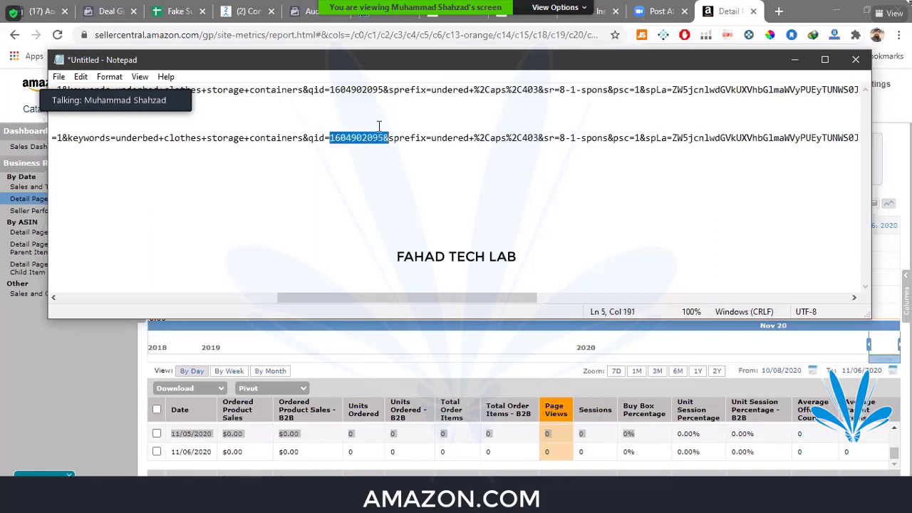
left_click_drag(330, 90, 383, 89)
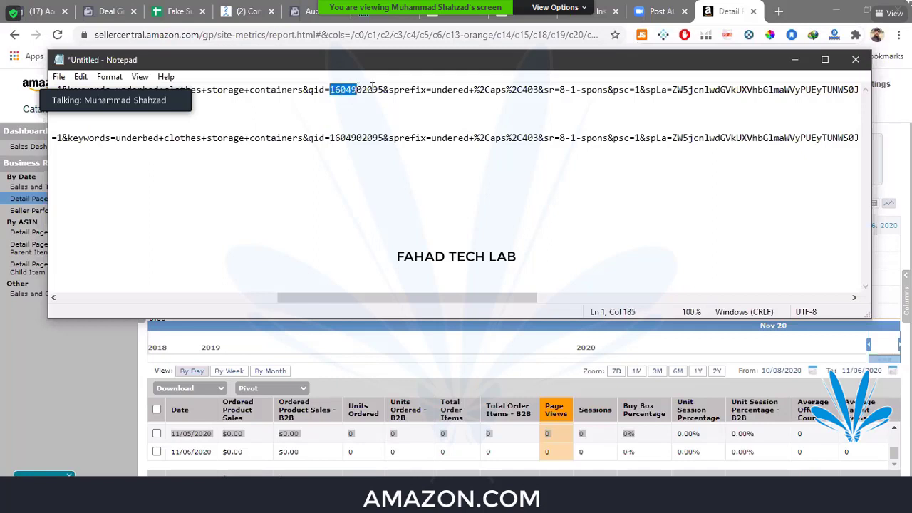
left_click_drag(330, 137, 383, 138)
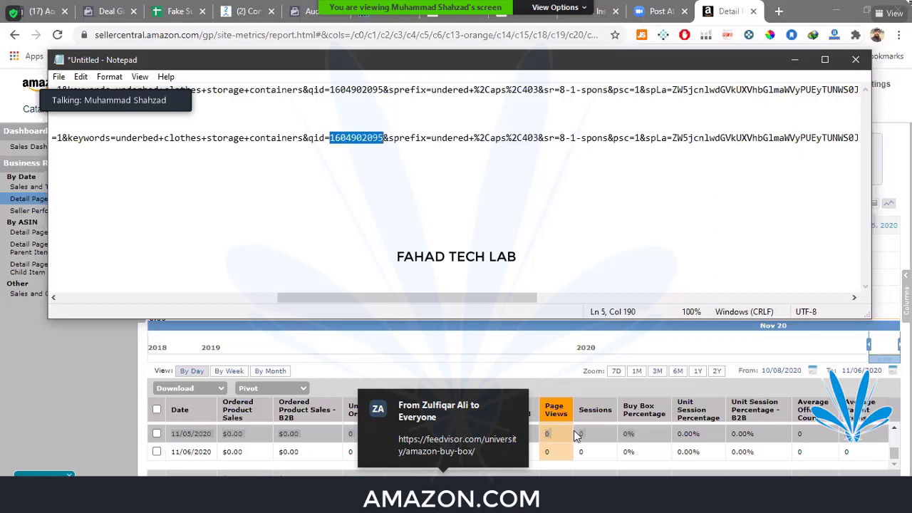
triple_click(576, 436)
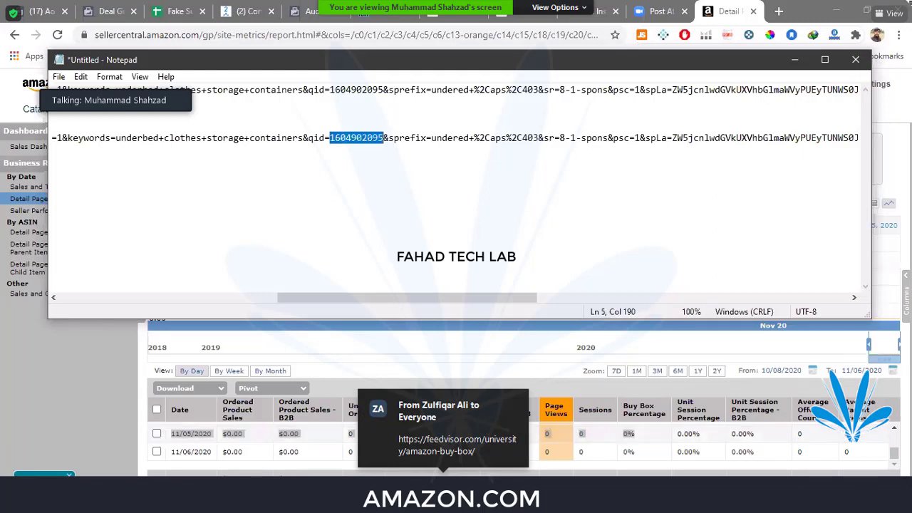
left_click(570, 456)
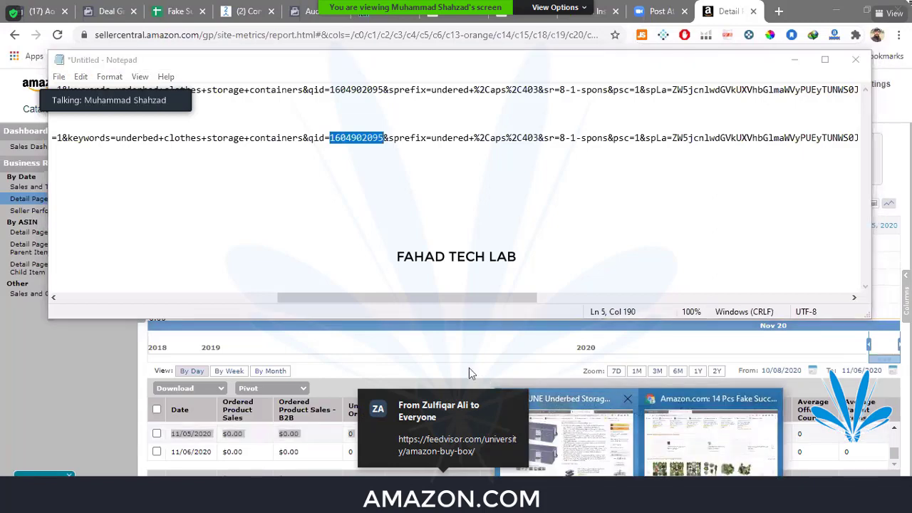
- Check Seller Central and the Notepad URLs, then go back from the UOUNE listing to the underbed storage results
scroll(540, 288, "up", 5)
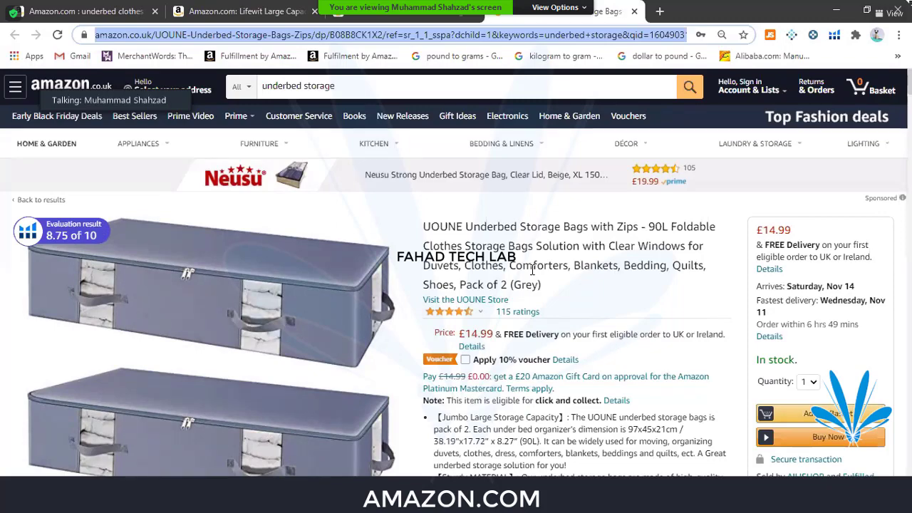
scroll(539, 369, "down", 2)
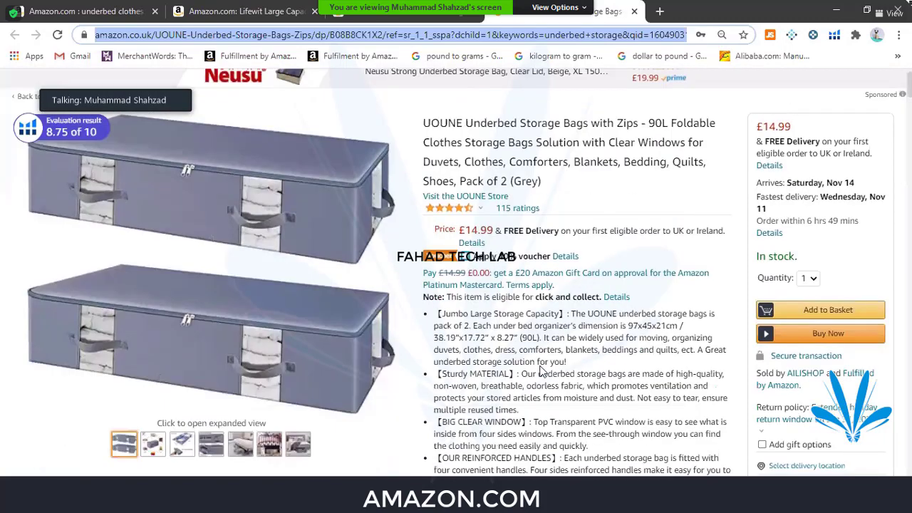
scroll(545, 328, "down", 2)
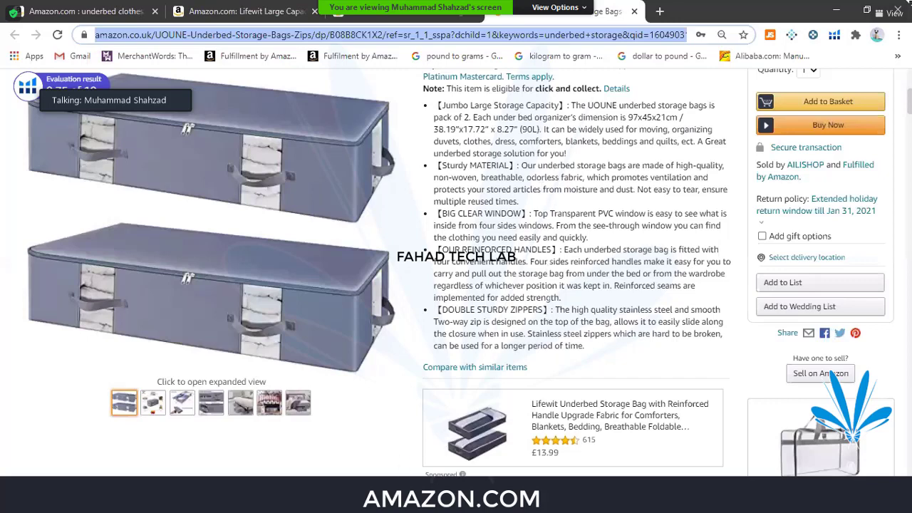
left_click(423, 428)
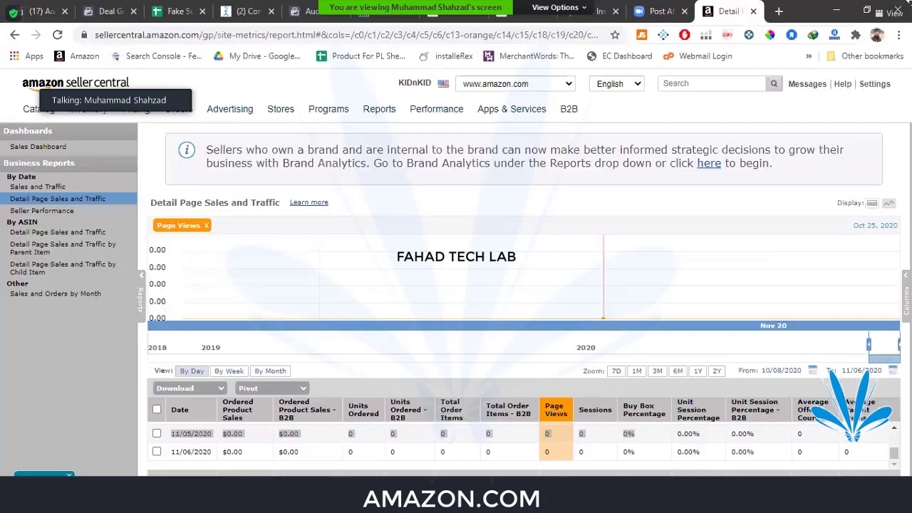
key("alt+Tab")
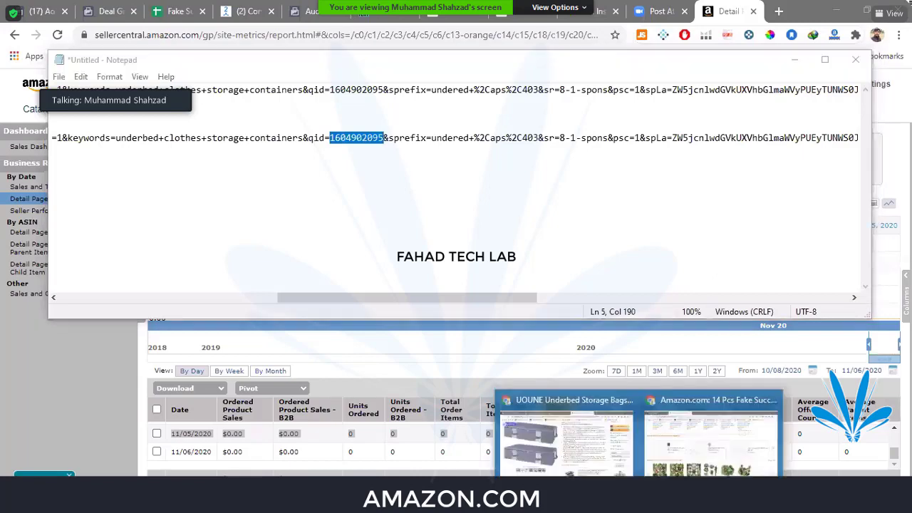
left_click(528, 410)
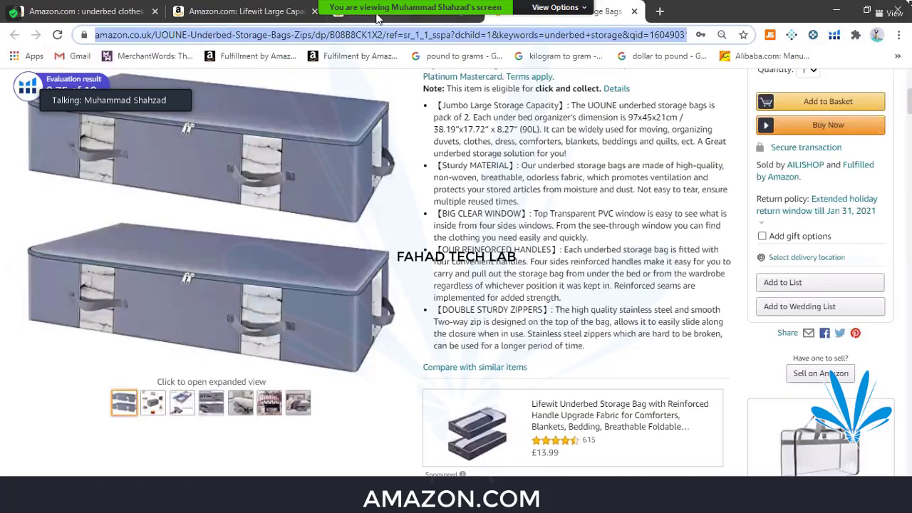
key("alt+Left")
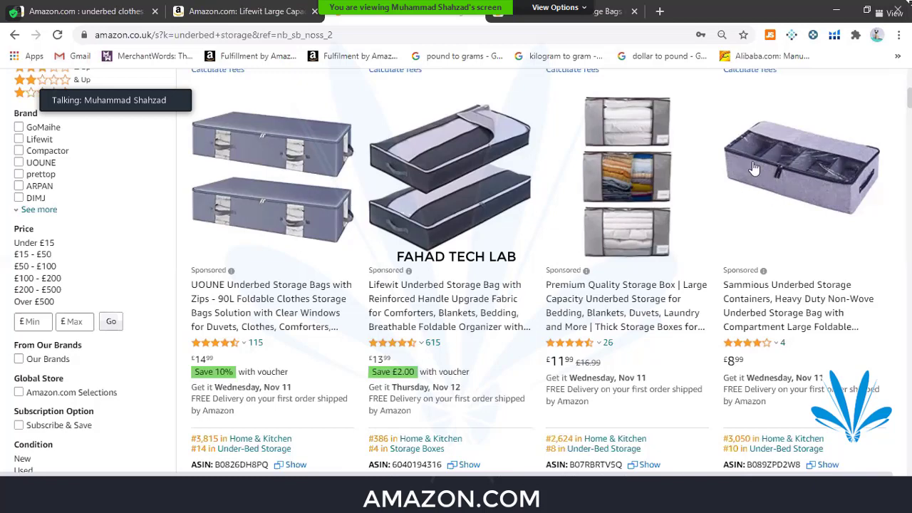
- Scroll through the sponsored underbed storage results listing UOUNE, Lifewit and Sammious bags
scroll(753, 206, "down", 2)
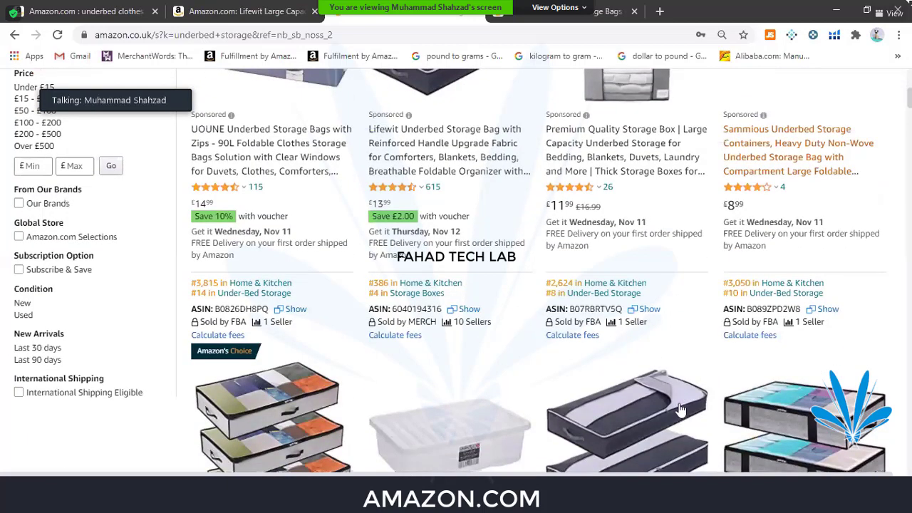
scroll(681, 410, "up", 1)
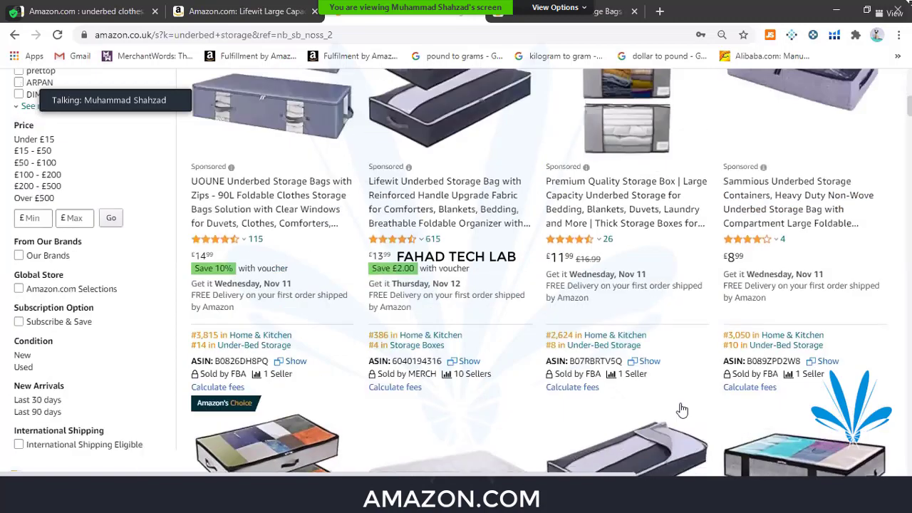
scroll(890, 204, "up", 3)
scroll(790, 147, "up", 1)
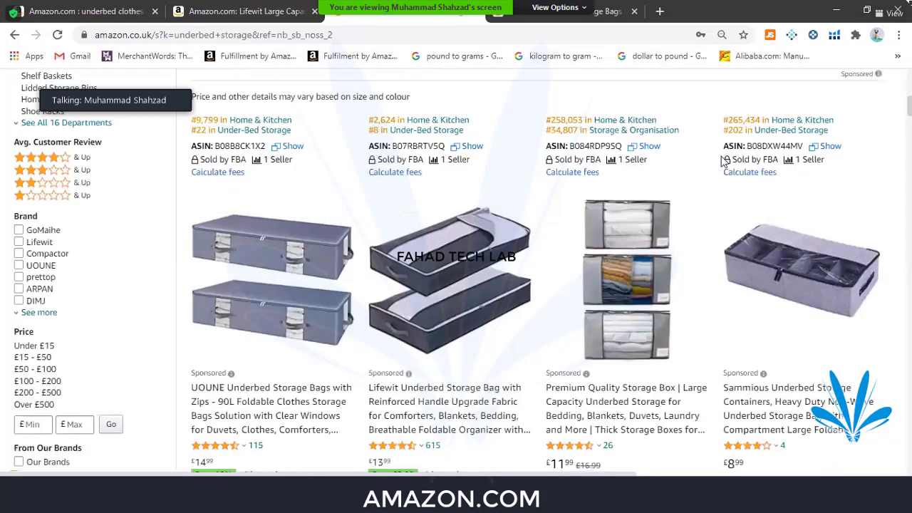
scroll(723, 161, "up", 1)
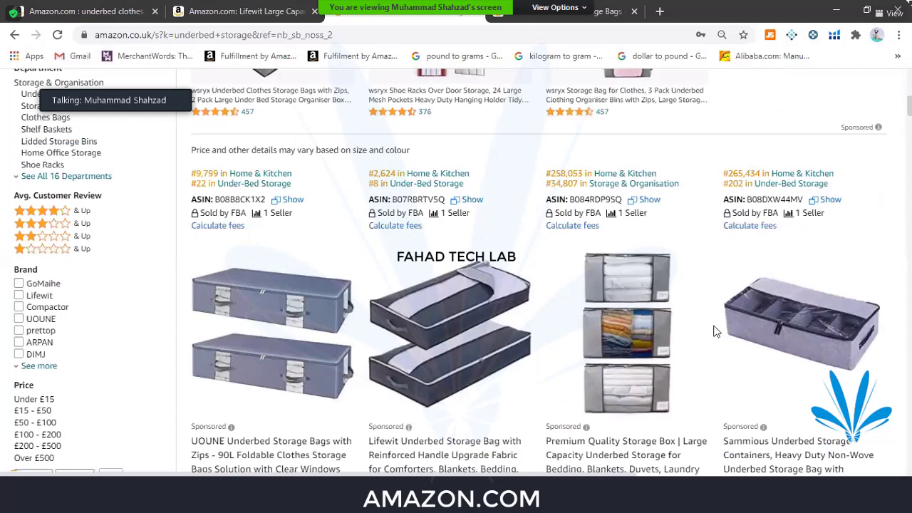
scroll(715, 314, "down", 3)
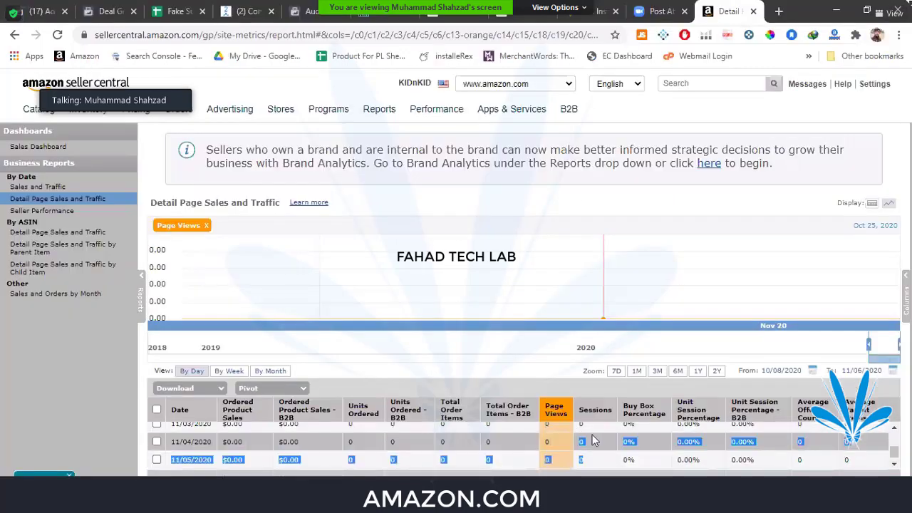
- Review the Seller Central daily page views table, then return to the Amazon.co.uk underbed storage results
left_click(581, 434)
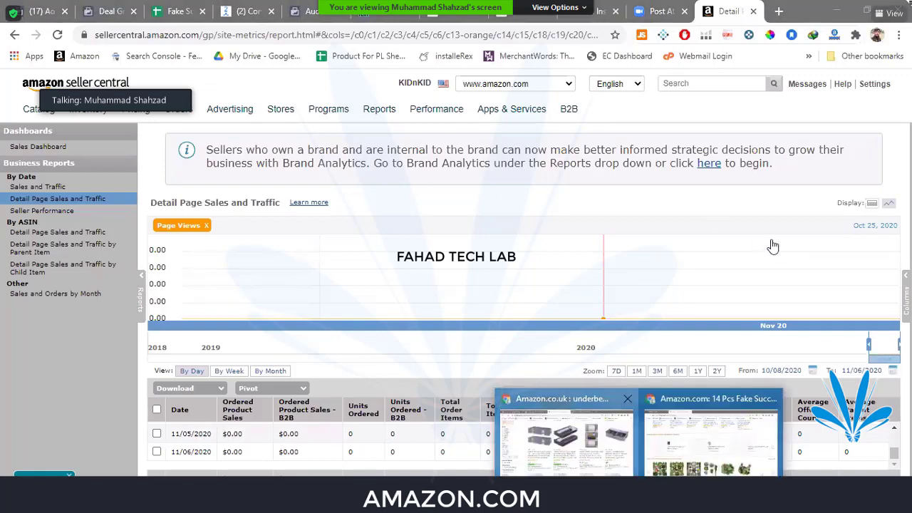
left_click(567, 435)
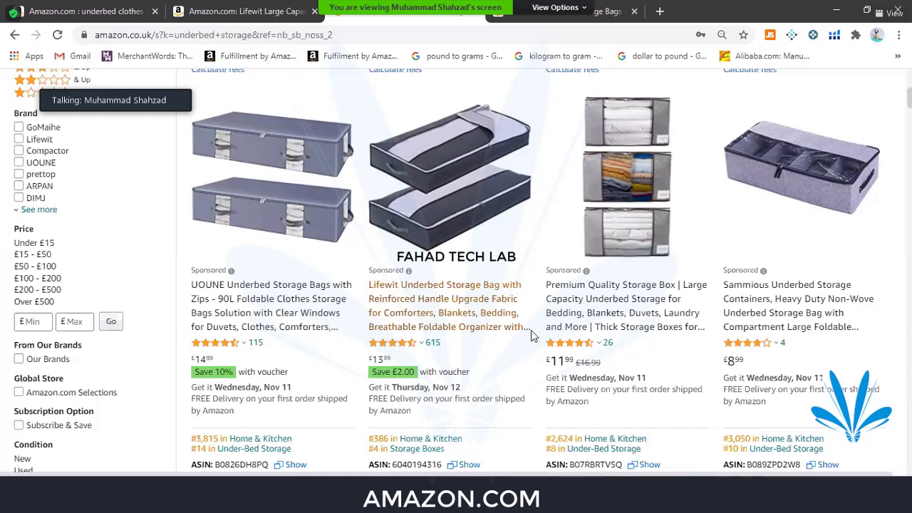
left_click_drag(385, 285, 711, 332)
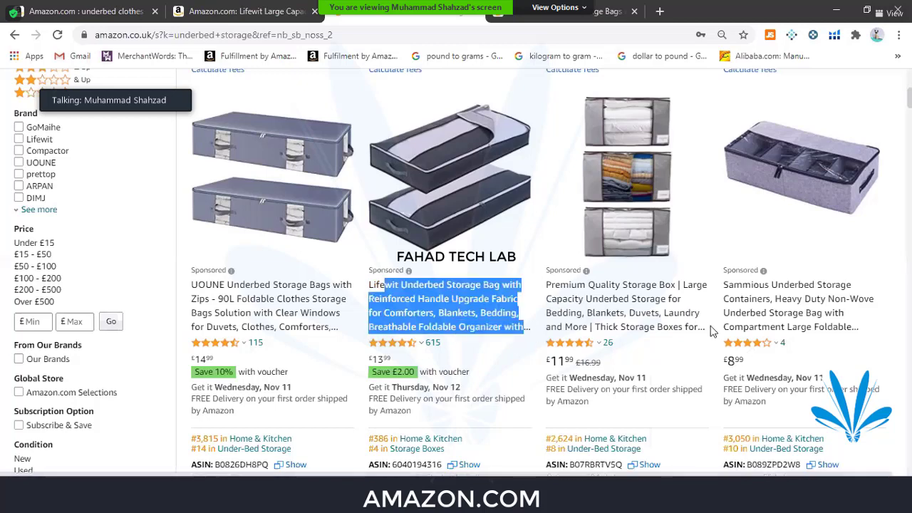
left_click_drag(546, 288, 705, 329)
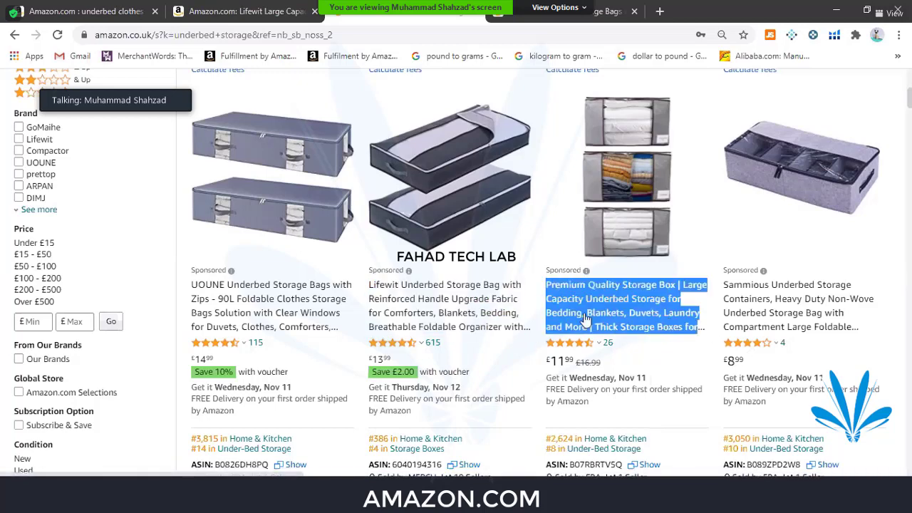
scroll(513, 399, "down", 1)
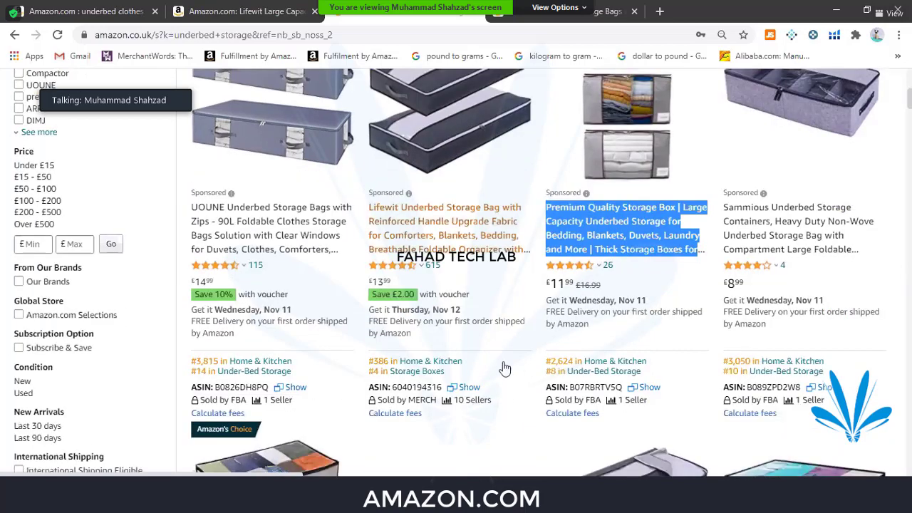
scroll(422, 394, "down", 1)
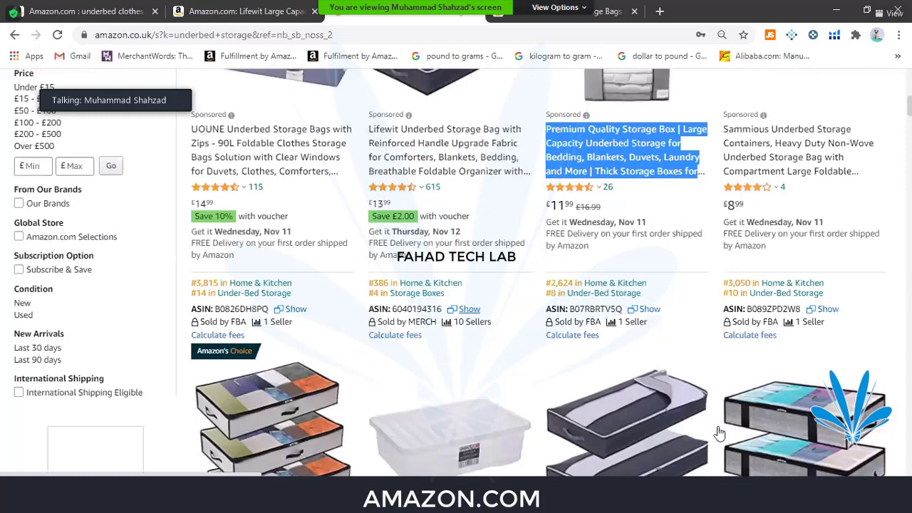
scroll(713, 433, "down", 2)
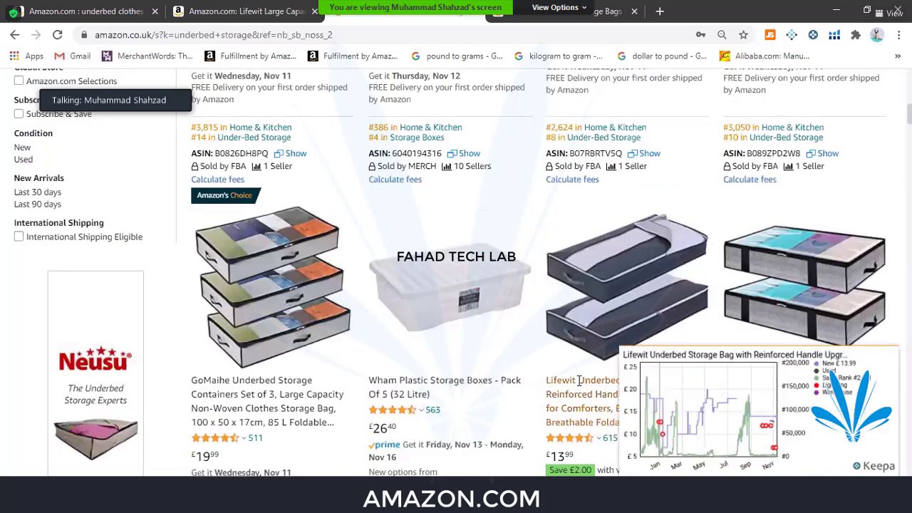
mouse_move(625, 285)
scroll(583, 262, "down", 2)
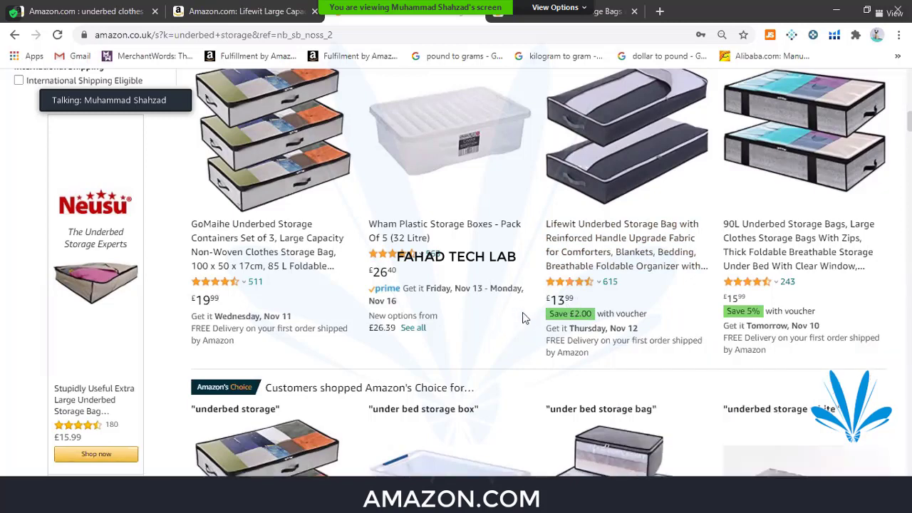
scroll(551, 342, "up", 3)
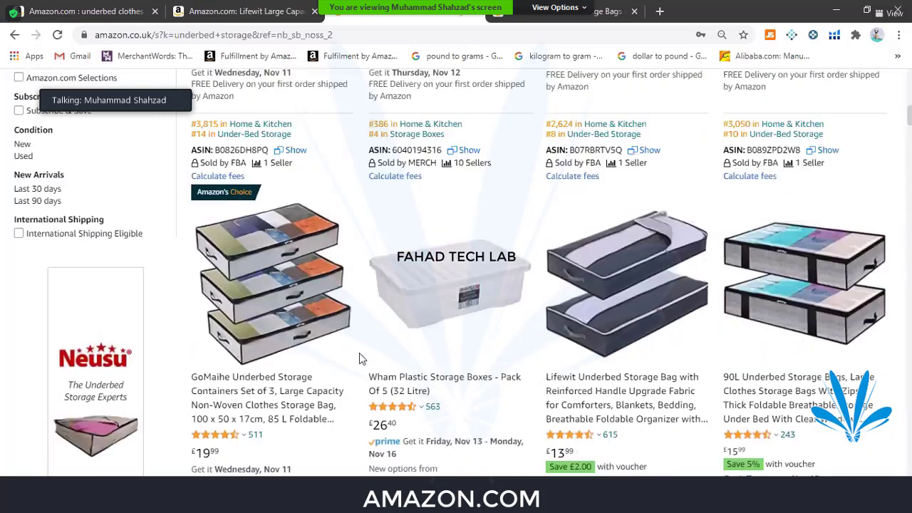
scroll(776, 347, "up", 6)
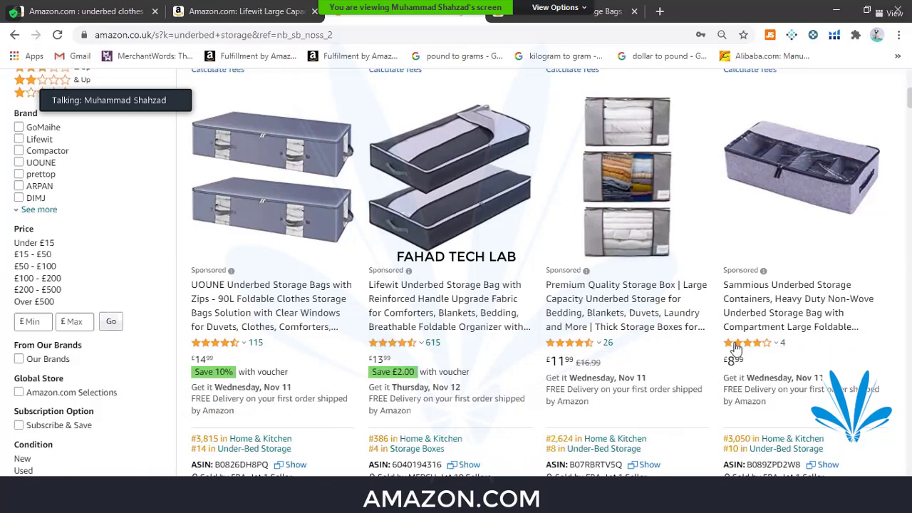
left_click_drag(710, 348, 899, 344)
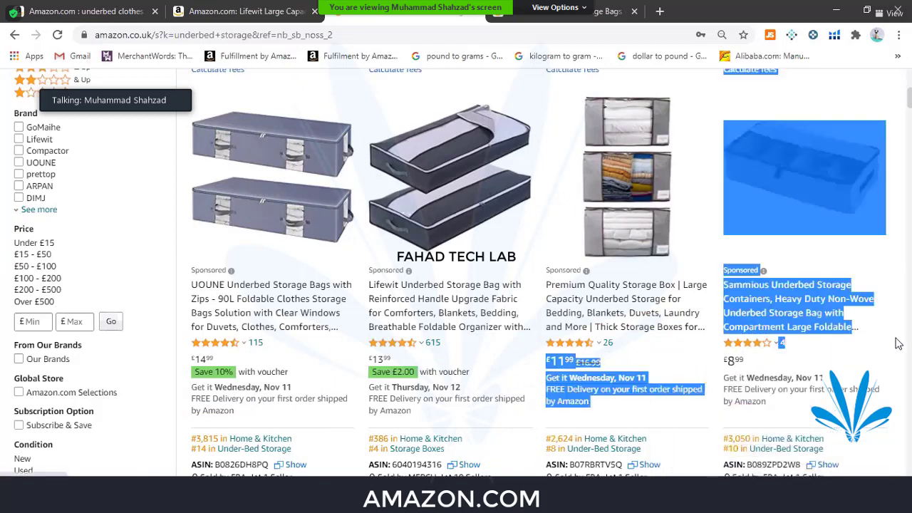
left_click(737, 352)
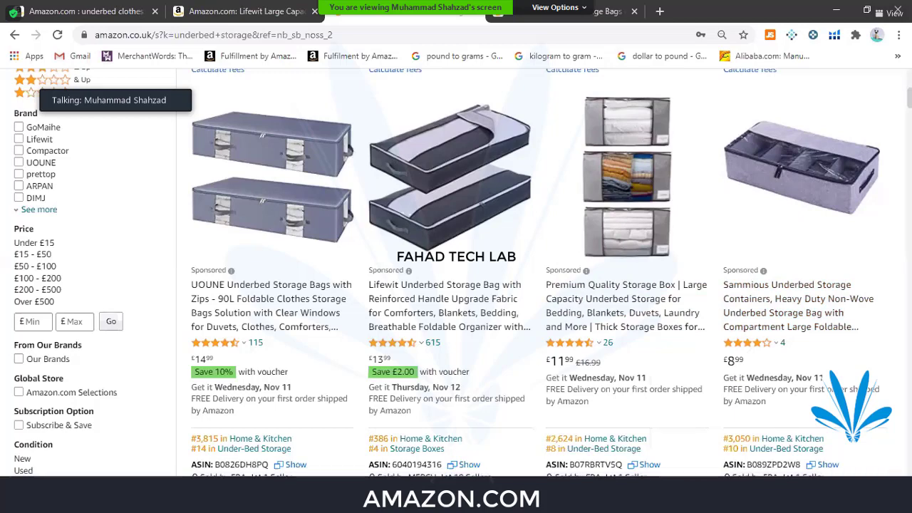
- View the Seller Central traffic report, then bring up the Notepad notes with the saved underbed-storage URL
left_click(526, 404)
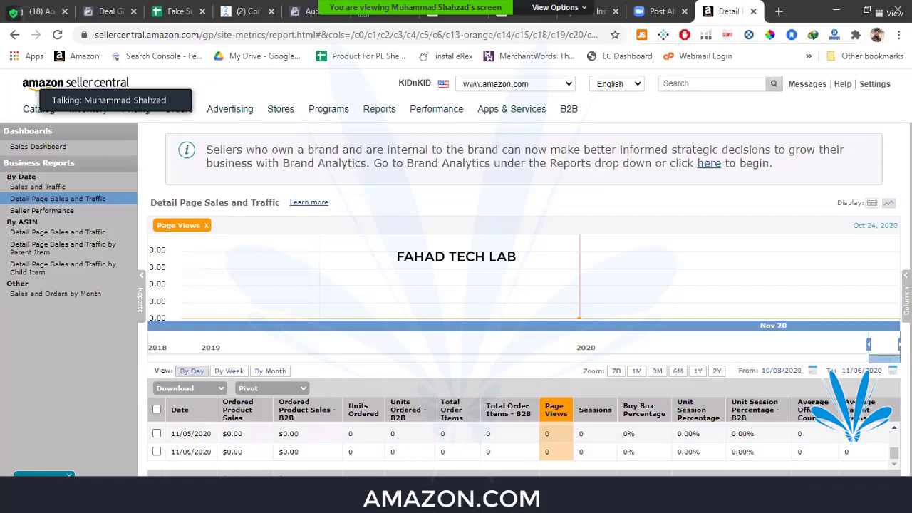
left_click(703, 452)
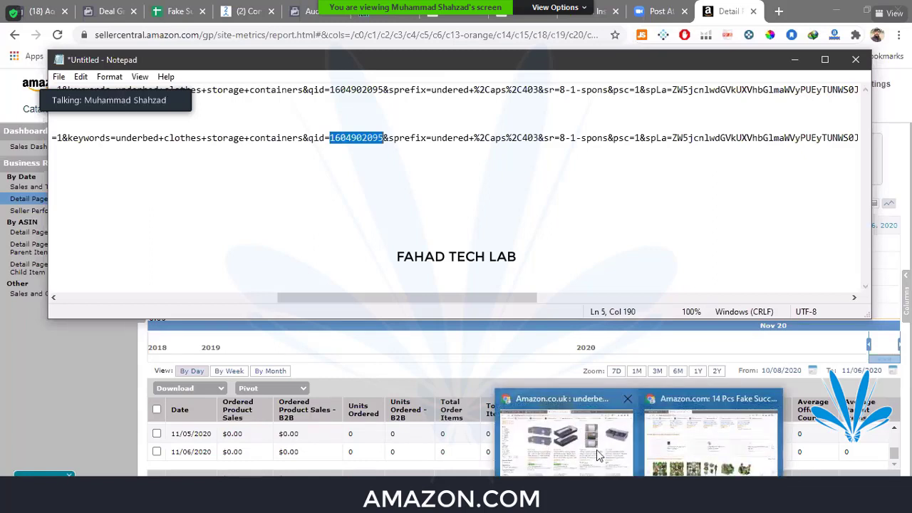
mouse_move(564, 435)
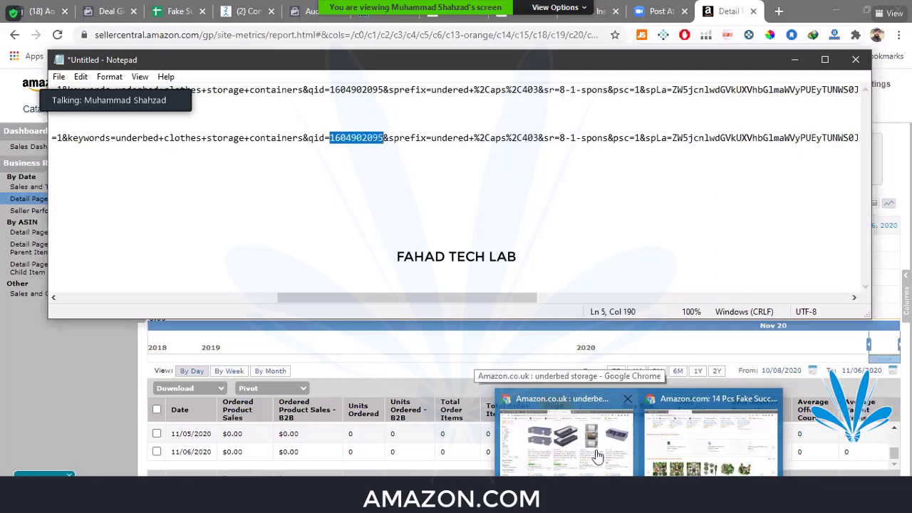
- Switch from Notepad back to Amazon.co.uk to view the UOUNE underbed storage bags listing
left_click(725, 386)
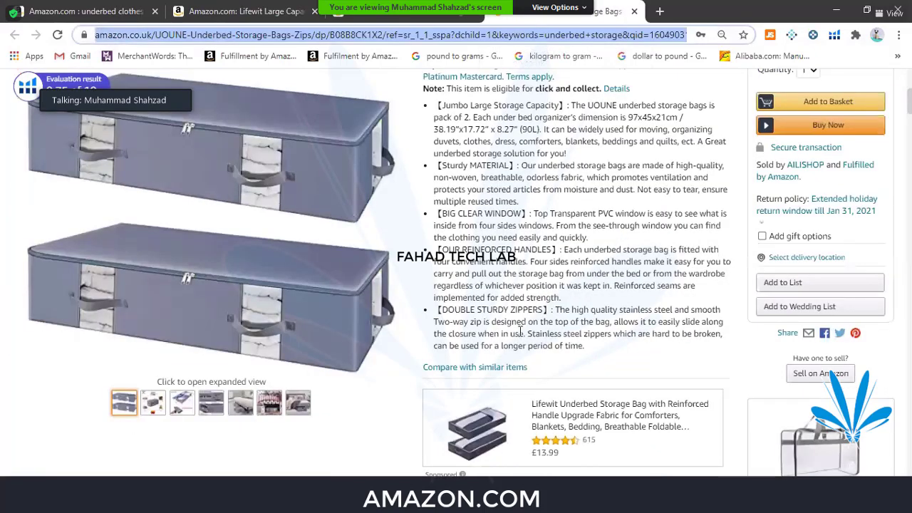
scroll(518, 350, "up", 2)
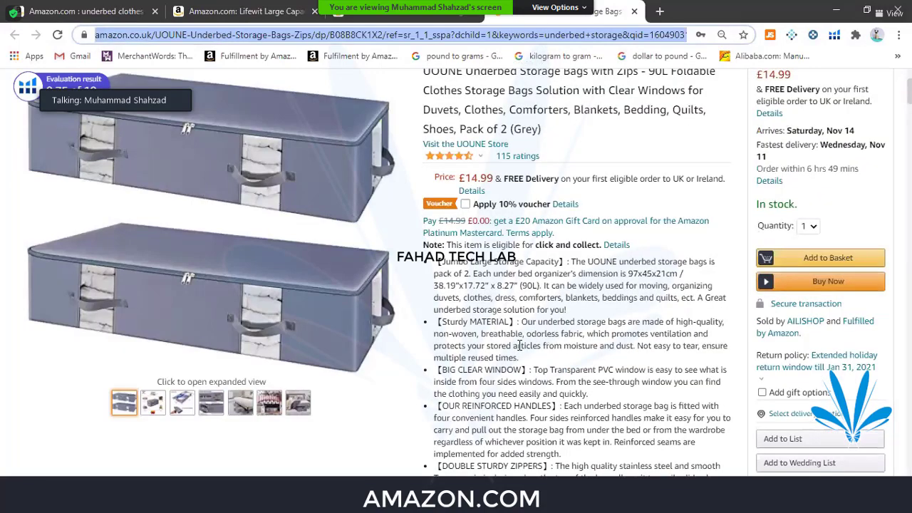
scroll(266, 372, "up", 2)
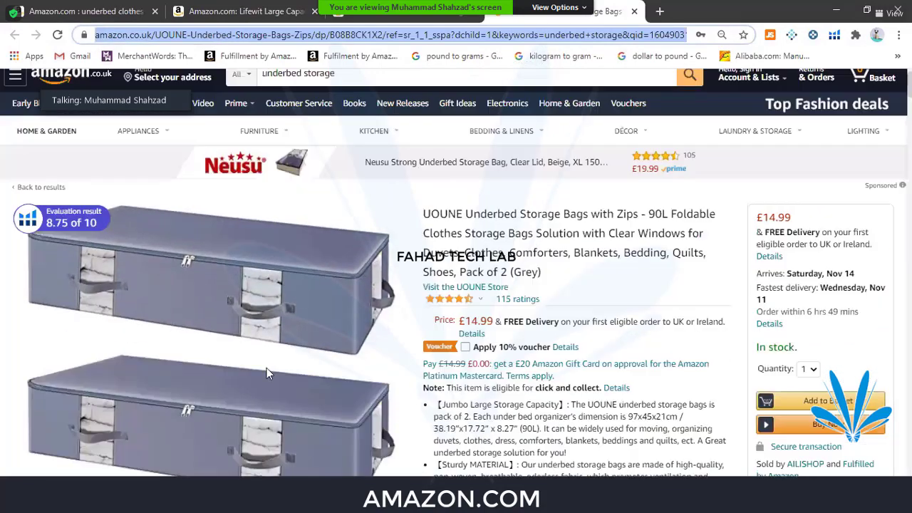
scroll(184, 384, "down", 2)
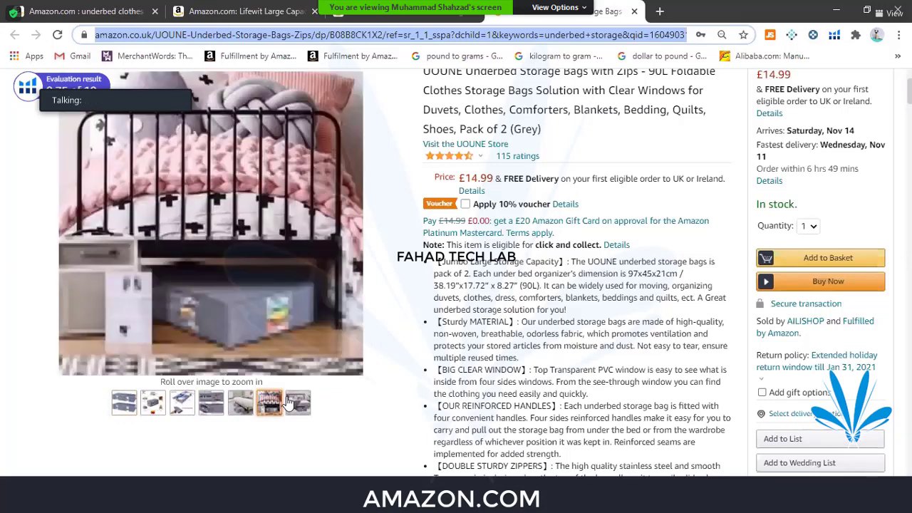
mouse_move(297, 402)
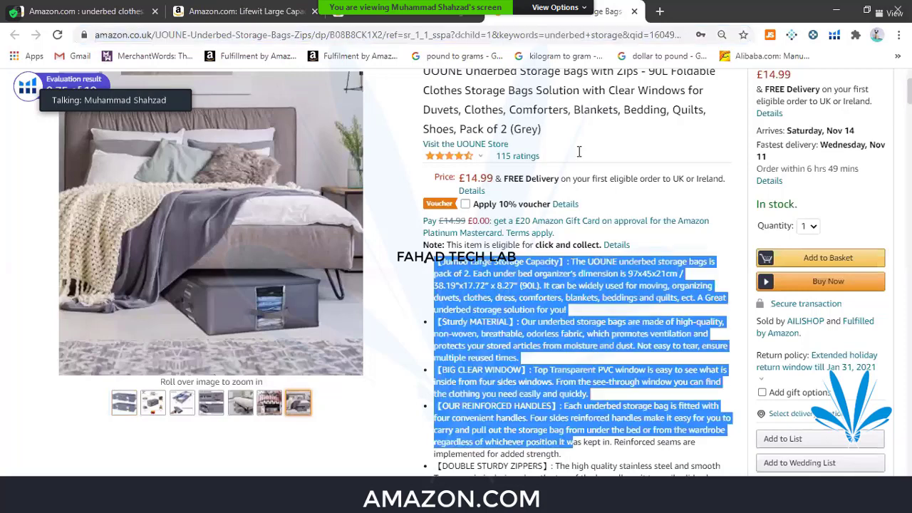
mouse_move(575, 441)
left_mouse_down()
mouse_move(588, 146)
mouse_move(542, 396)
mouse_move(514, 337)
left_mouse_up()
scroll(588, 147, "down", 5)
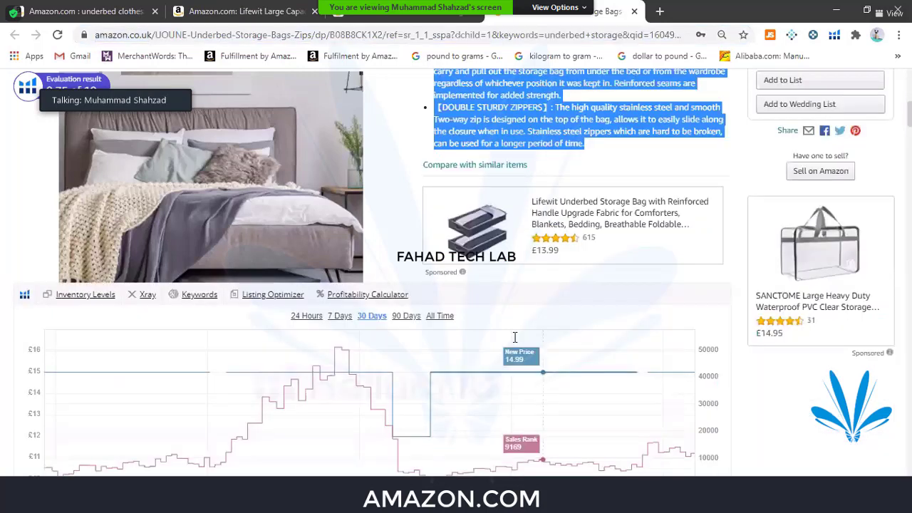
scroll(514, 337, "up", 2)
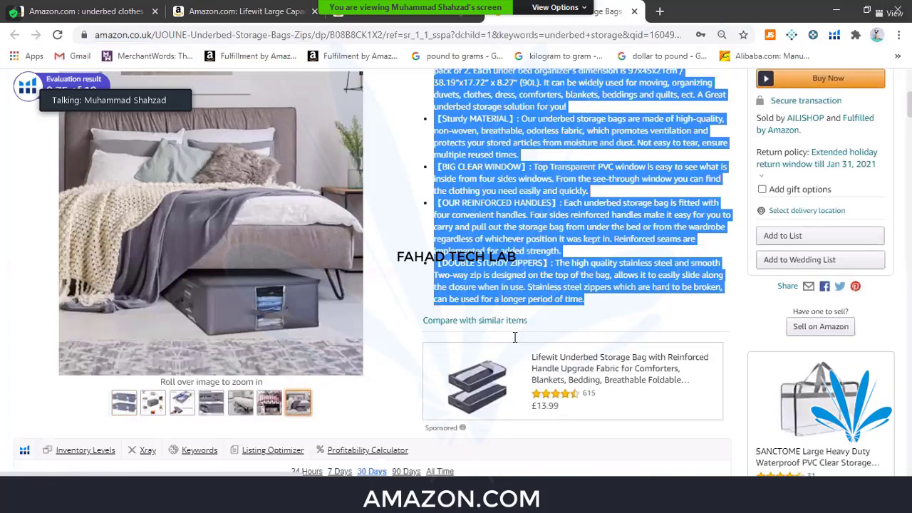
left_click(514, 337)
scroll(514, 337, "up", 2)
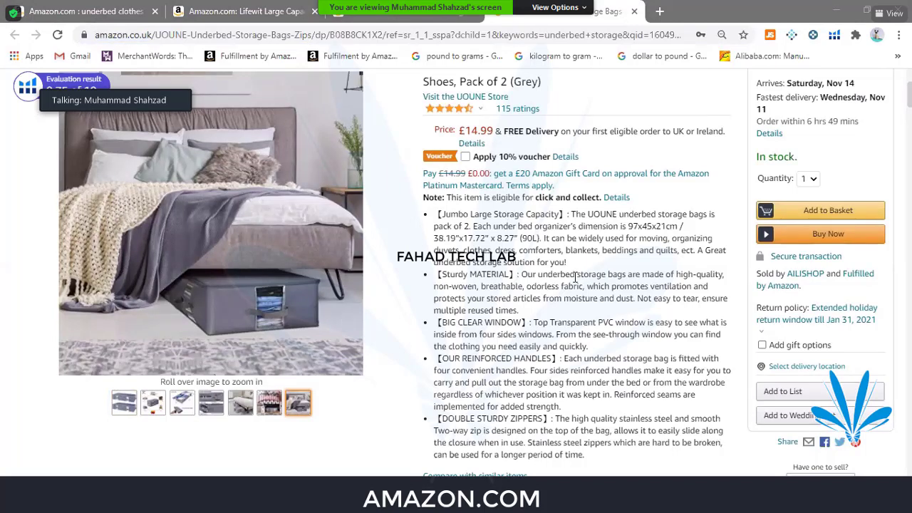
scroll(574, 276, "down", 1)
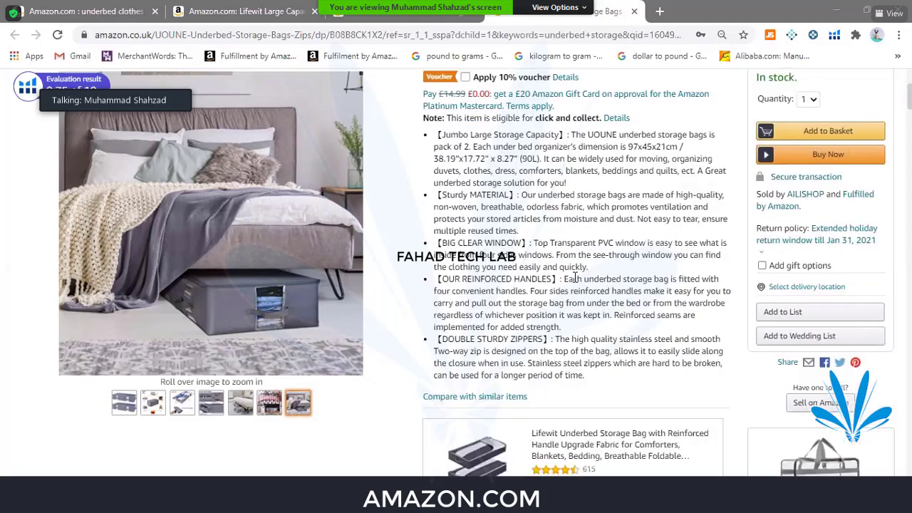
scroll(551, 308, "down", 3)
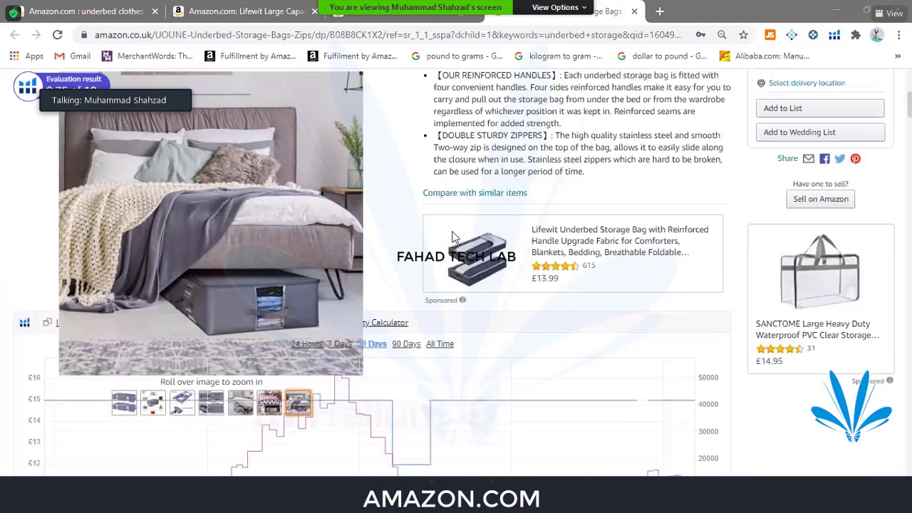
scroll(567, 351, "up", 4)
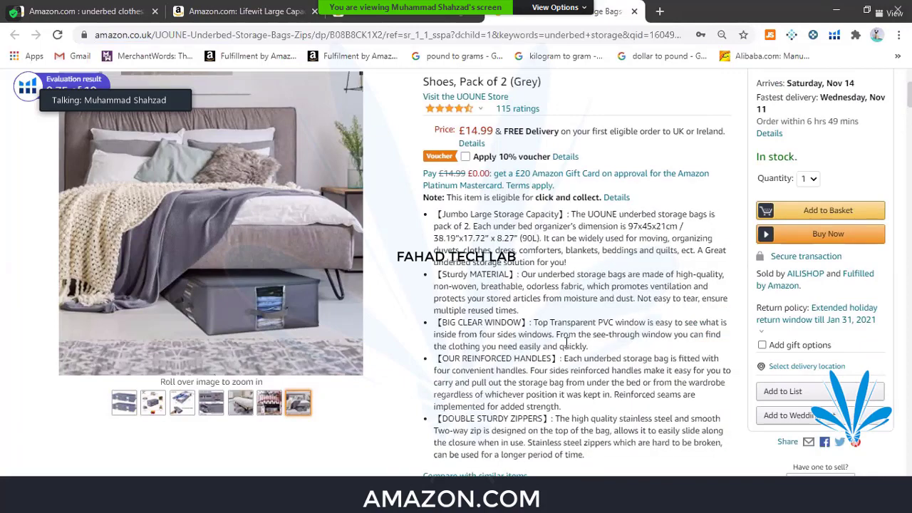
scroll(566, 346, "down", 1)
scroll(563, 349, "down", 4)
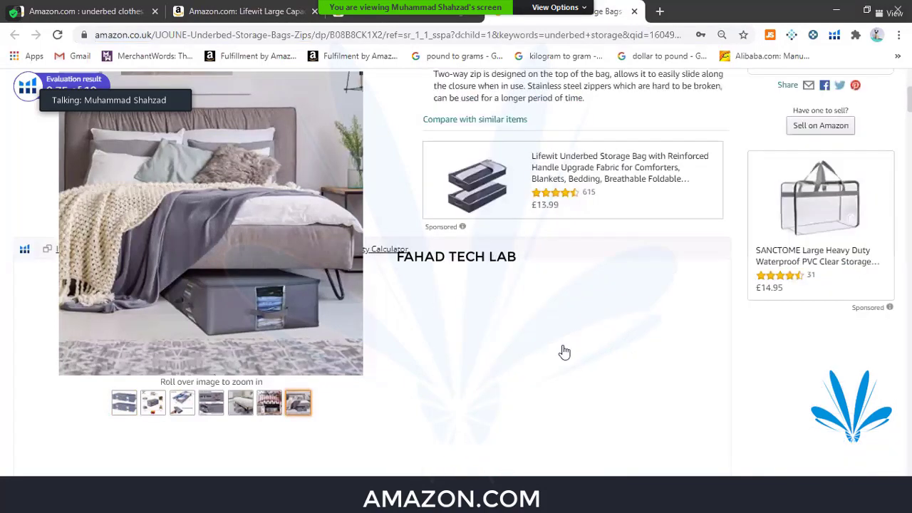
scroll(561, 353, "down", 5)
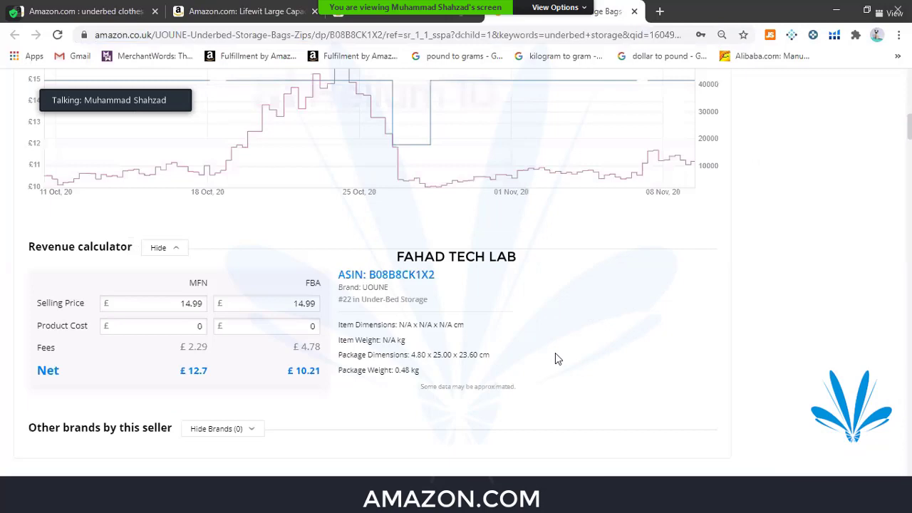
scroll(554, 352, "down", 5)
scroll(406, 299, "down", 5)
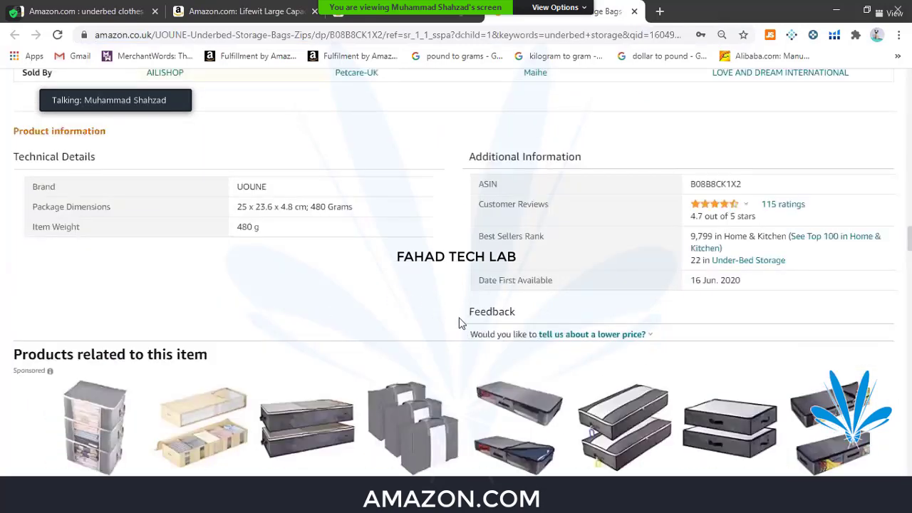
scroll(307, 291, "down", 5)
scroll(431, 403, "down", 2)
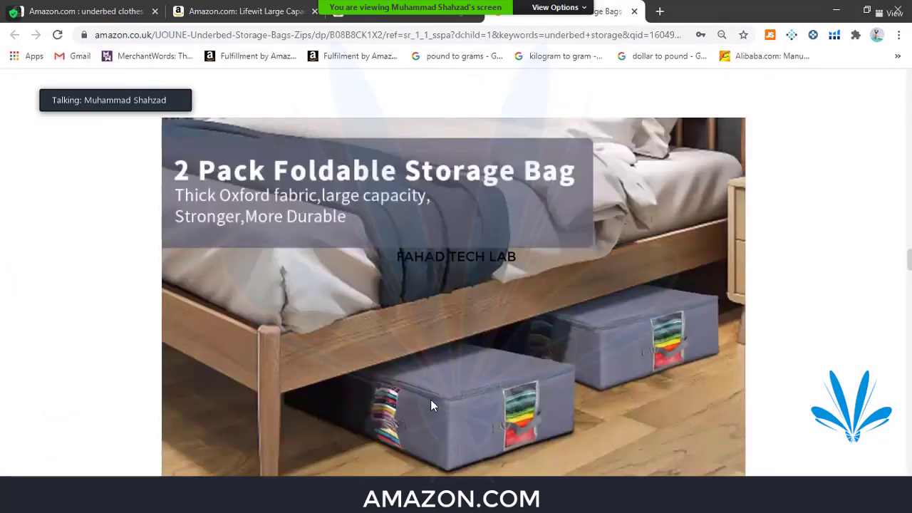
scroll(431, 403, "down", 2)
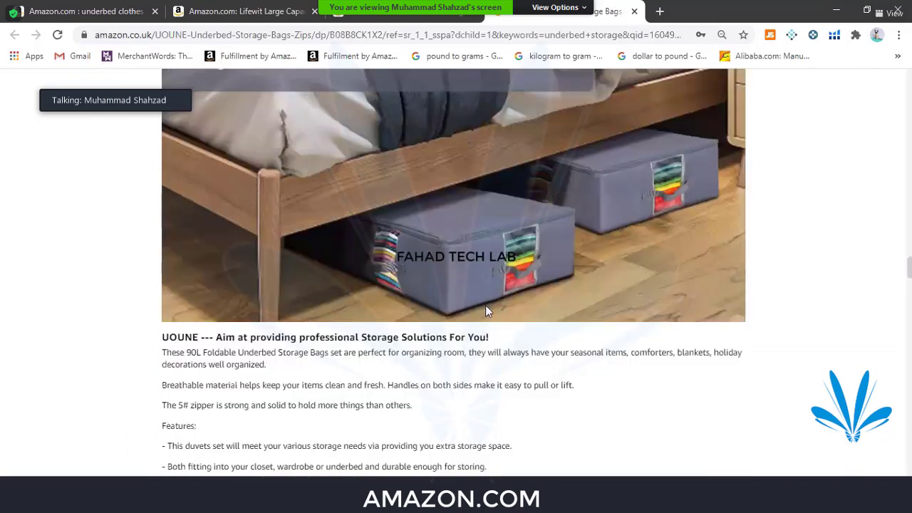
scroll(485, 305, "down", 2)
scroll(499, 380, "down", 2)
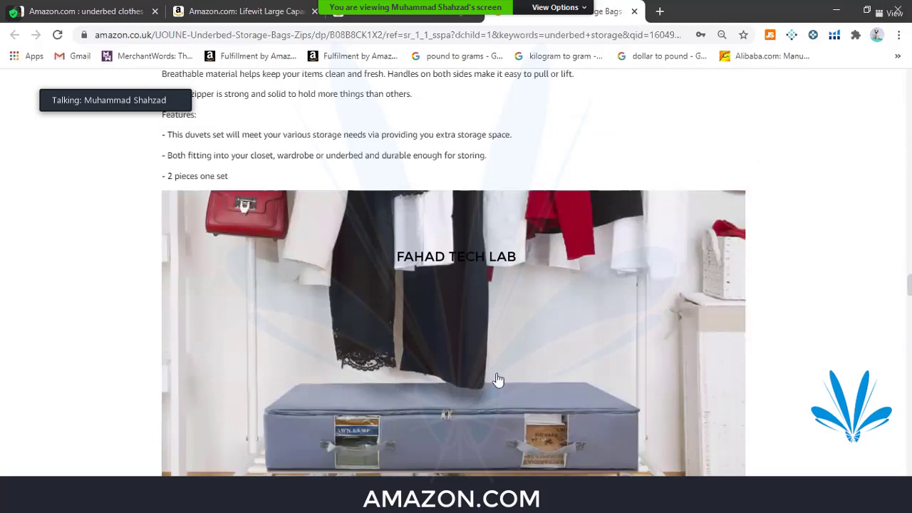
scroll(497, 376, "down", 5)
scroll(97, 285, "down", 10)
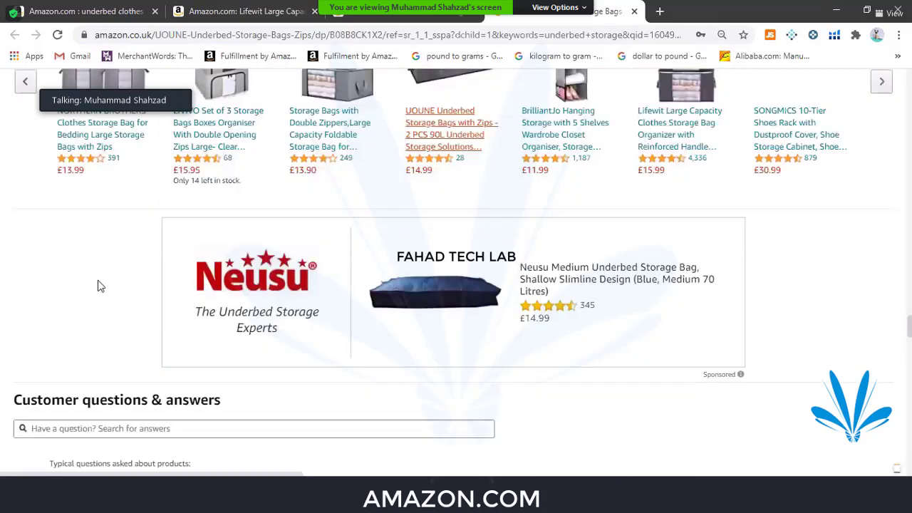
scroll(317, 405, "down", 5)
scroll(317, 399, "down", 2)
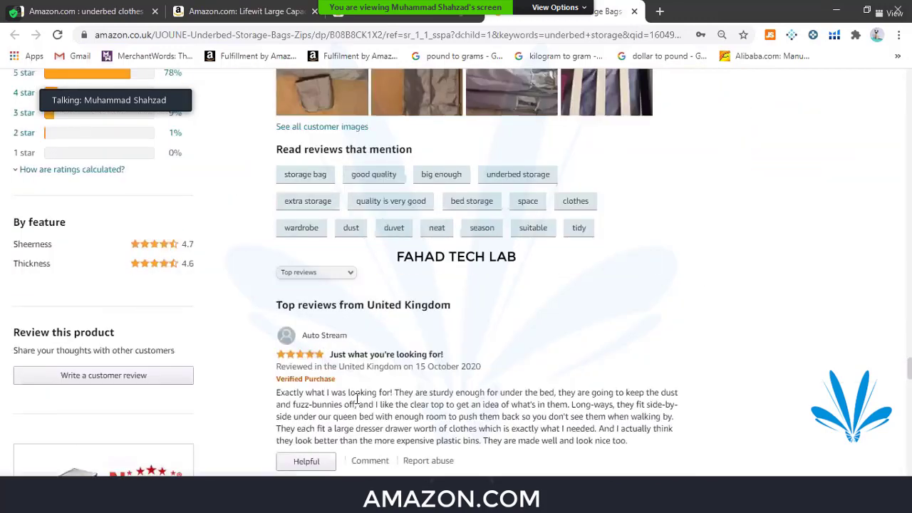
scroll(318, 237, "down", 2)
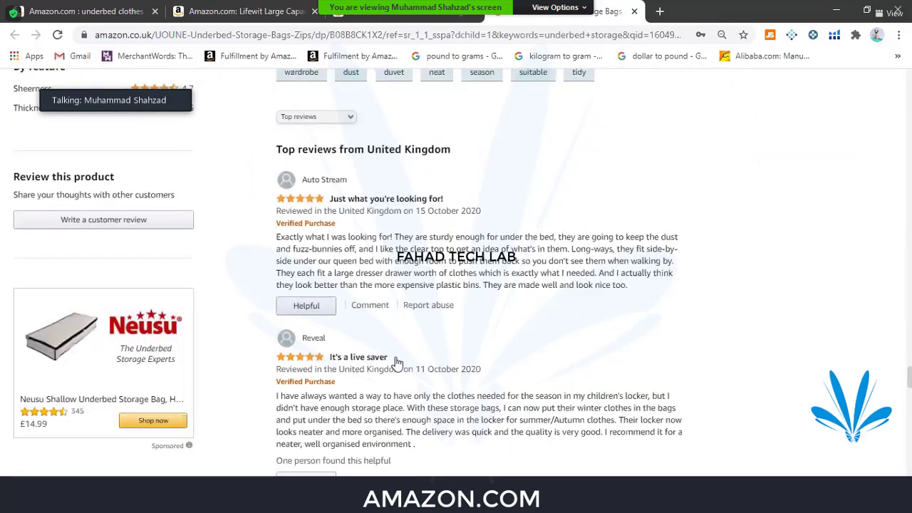
scroll(396, 357, "down", 4)
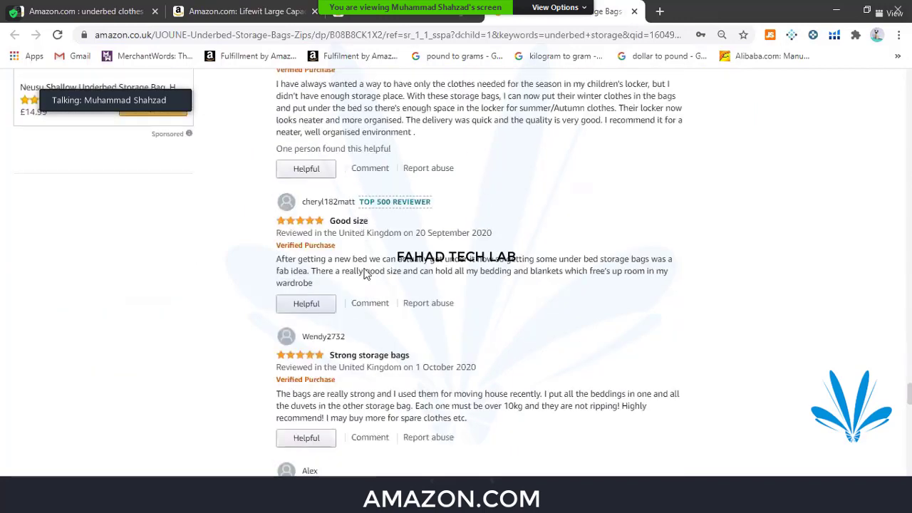
scroll(387, 355, "up", 2)
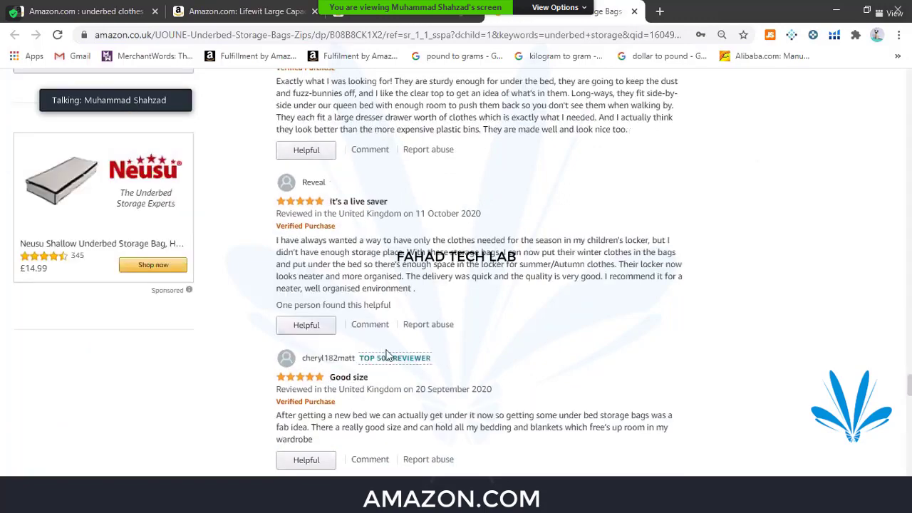
scroll(386, 354, "up", 2)
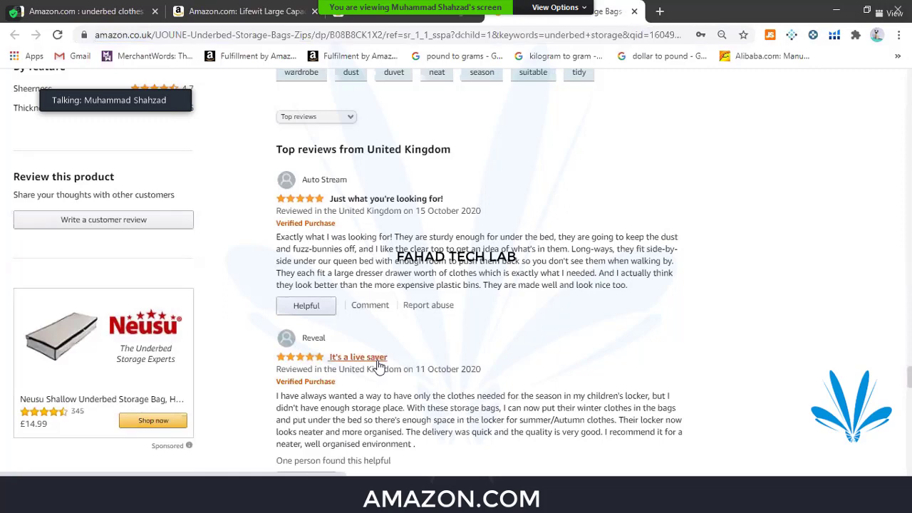
scroll(380, 365, "up", 4)
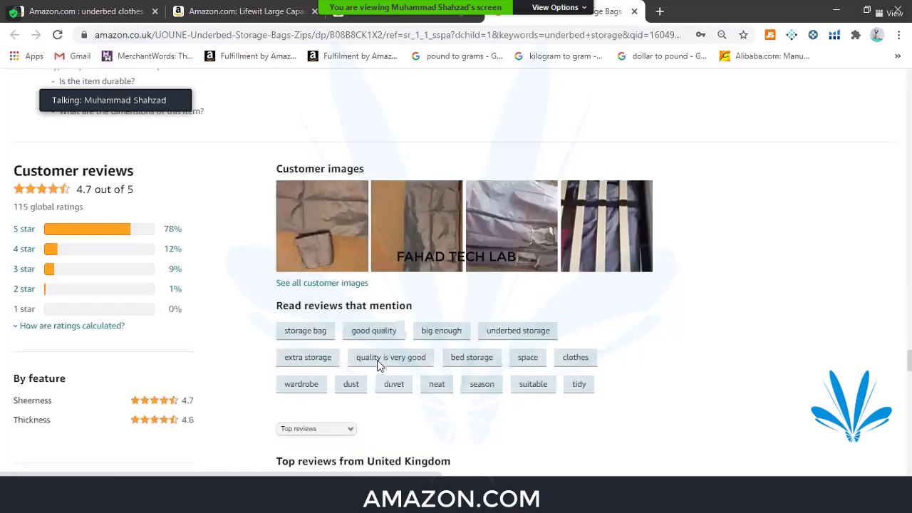
scroll(380, 365, "up", 5)
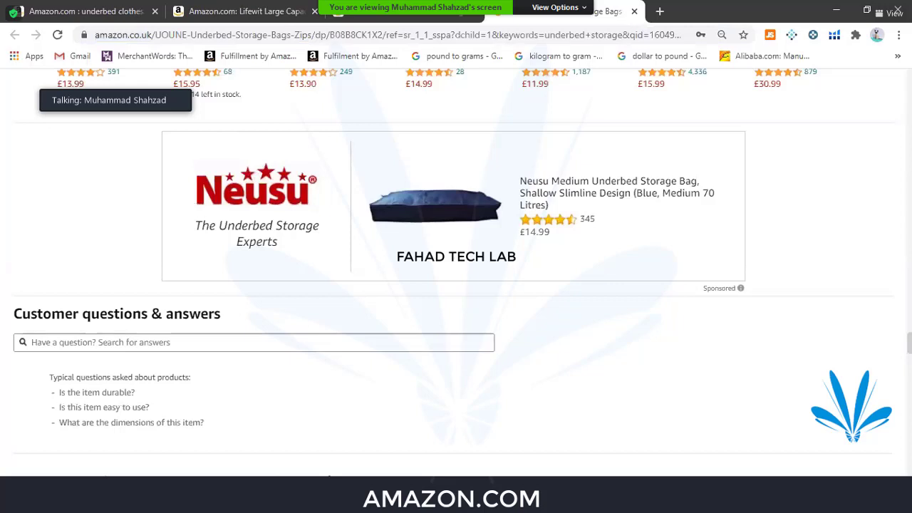
mouse_move(278, 492)
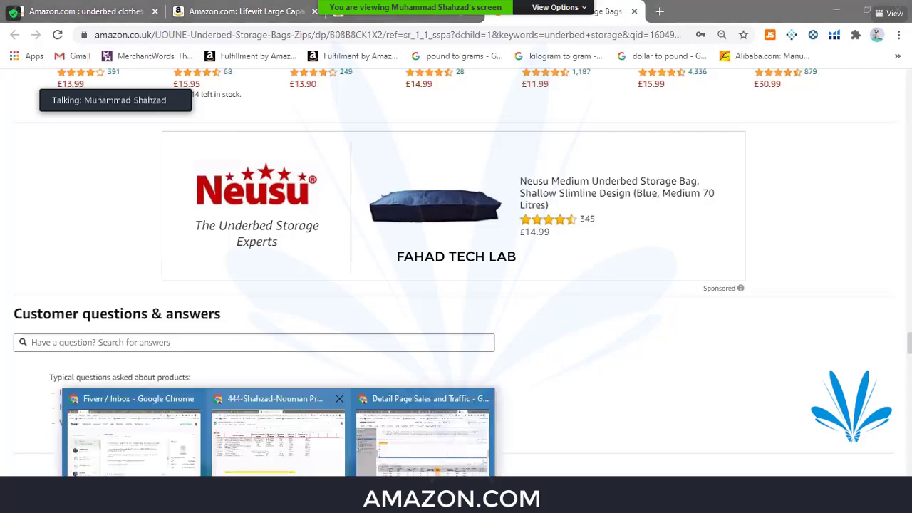
left_click(424, 435)
key("alt+Tab")
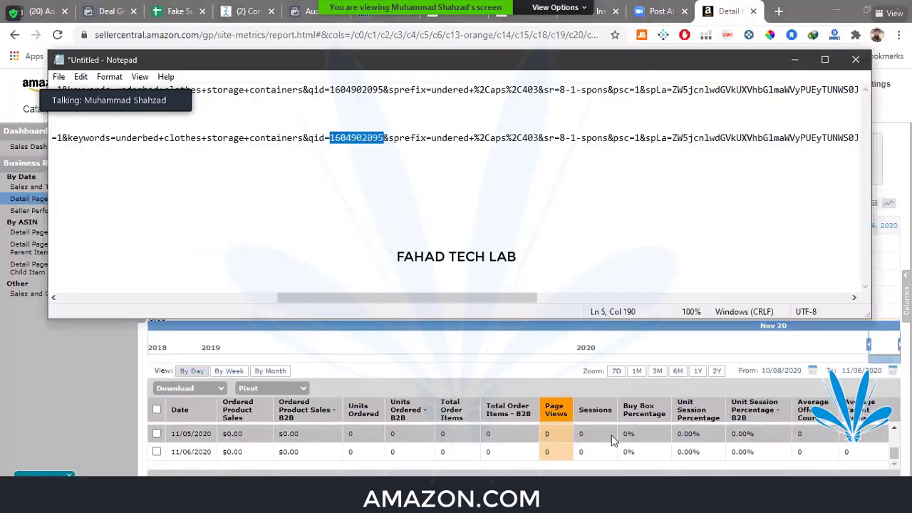
left_click(596, 413)
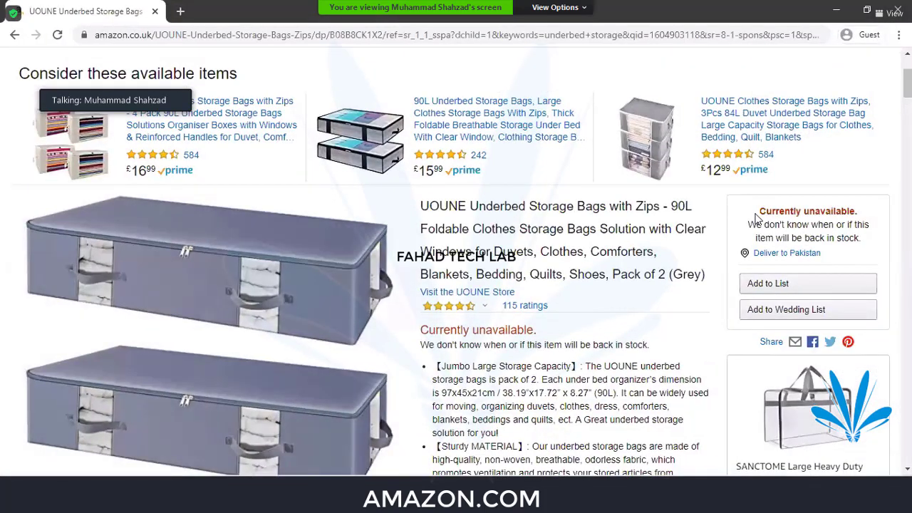
- Mark the 'Currently unavailable' notice, check the main UOUNE listing, then return to the Seller Central report
left_click_drag(761, 211, 862, 243)
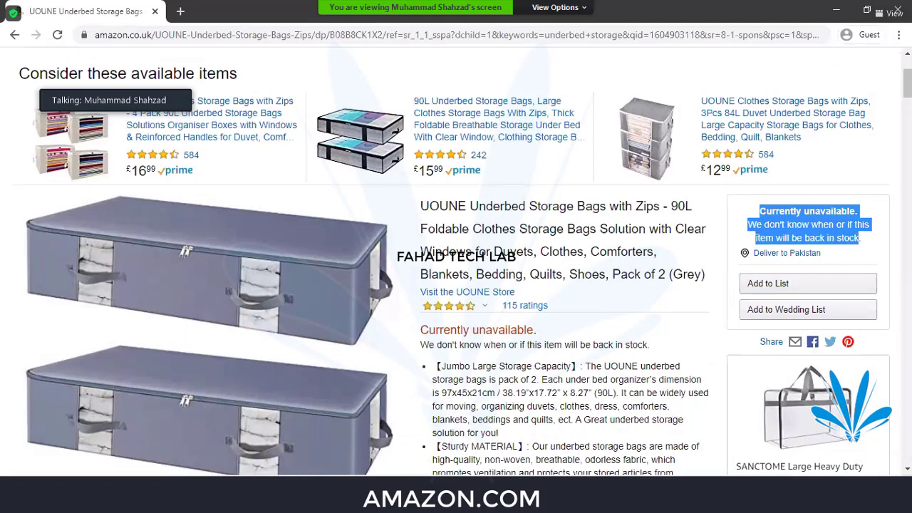
left_click(638, 502)
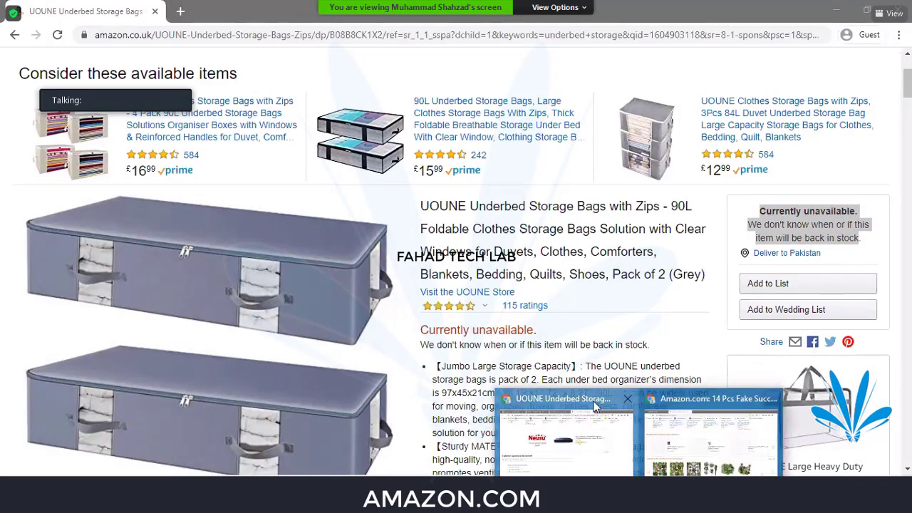
left_click(597, 406)
scroll(589, 357, "up", 10)
scroll(589, 357, "down", 5)
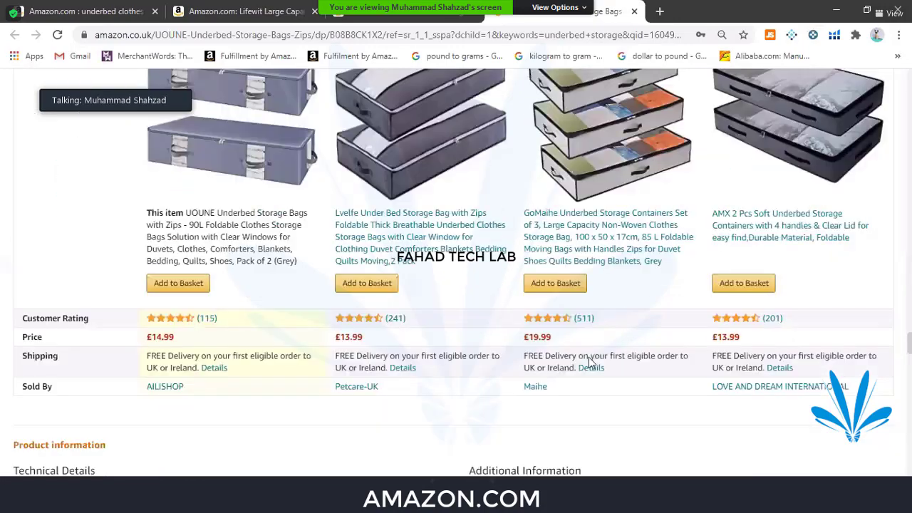
scroll(589, 359, "up", 10)
scroll(828, 138, "down", 2)
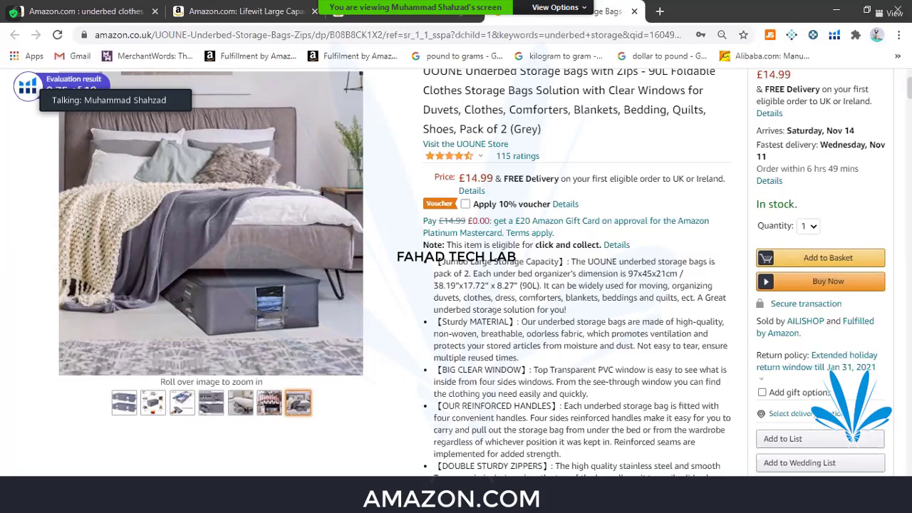
left_click(276, 502)
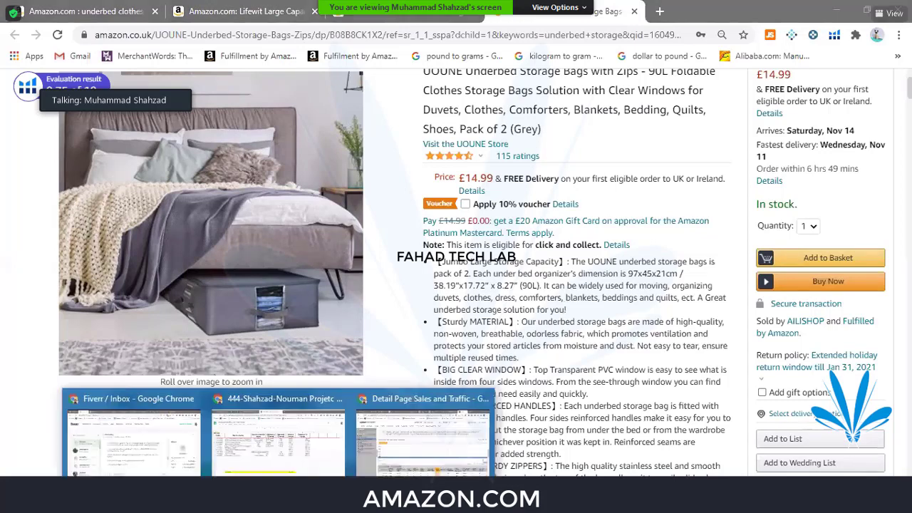
left_click(399, 463)
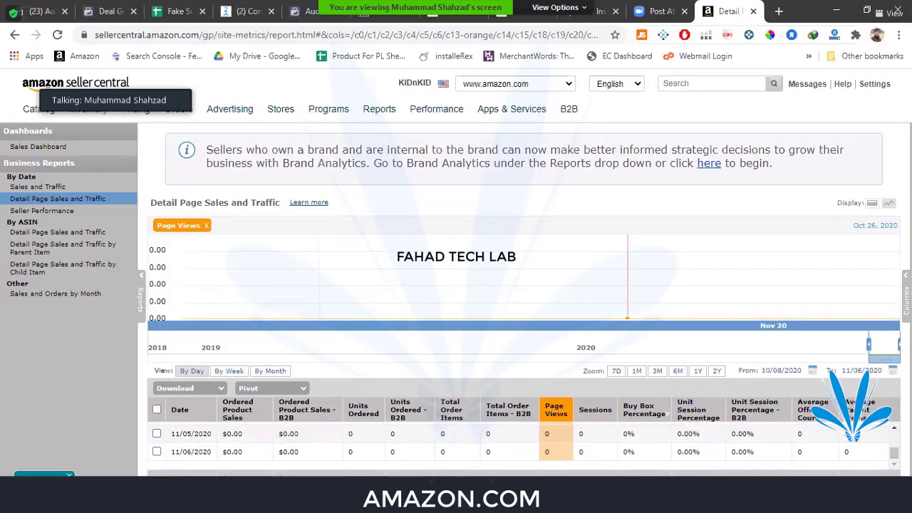
- Bring up the Notepad notes holding the saved UOUNE product link
key("alt+Tab")
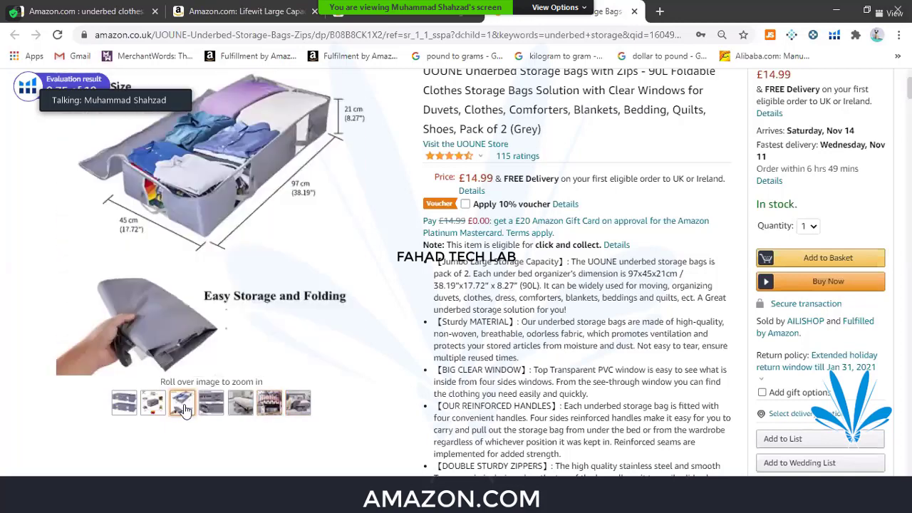
mouse_move(318, 335)
mouse_move(211, 403)
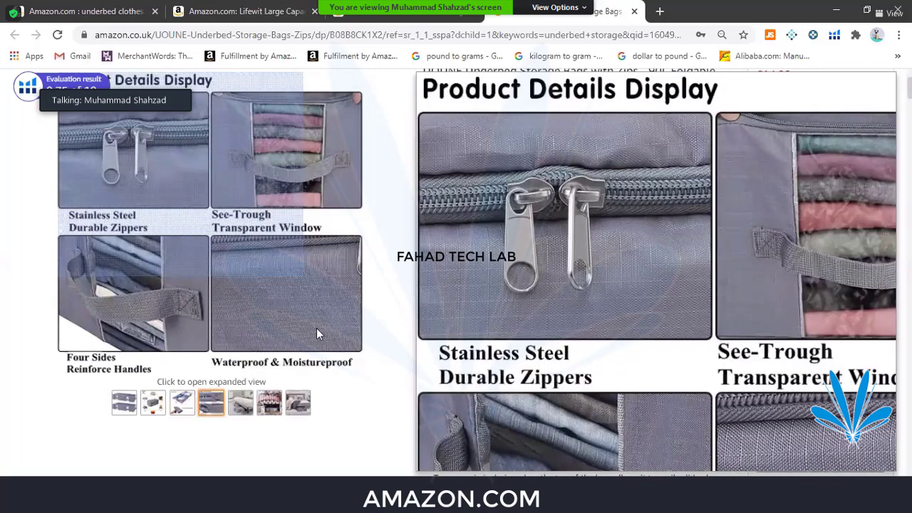
- Go back to the Amazon.com 'underbed clothes storage containers' results and scroll to the top
key("alt+Left")
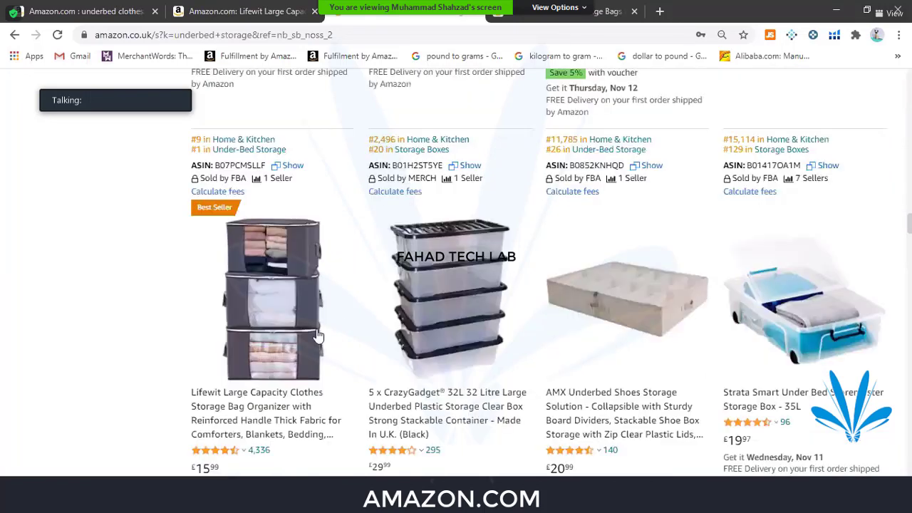
scroll(265, 177, "down", 2)
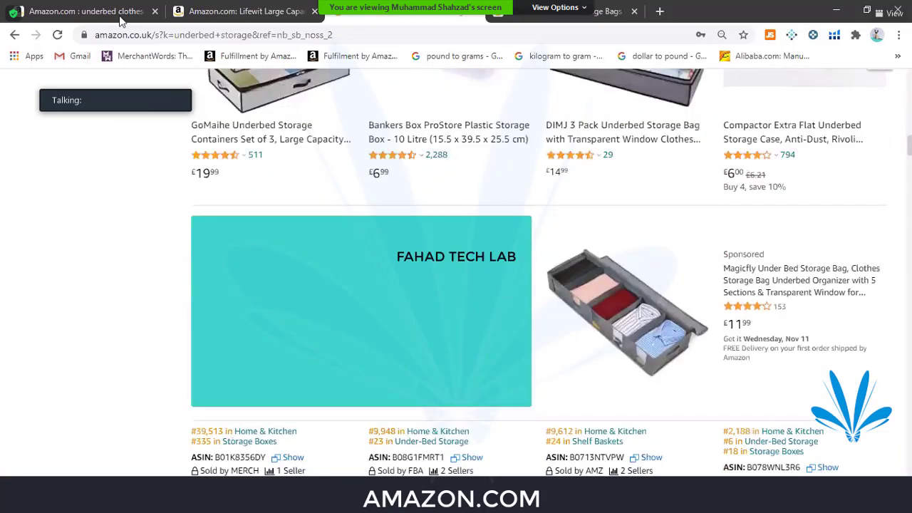
scroll(187, 183, "up", 5)
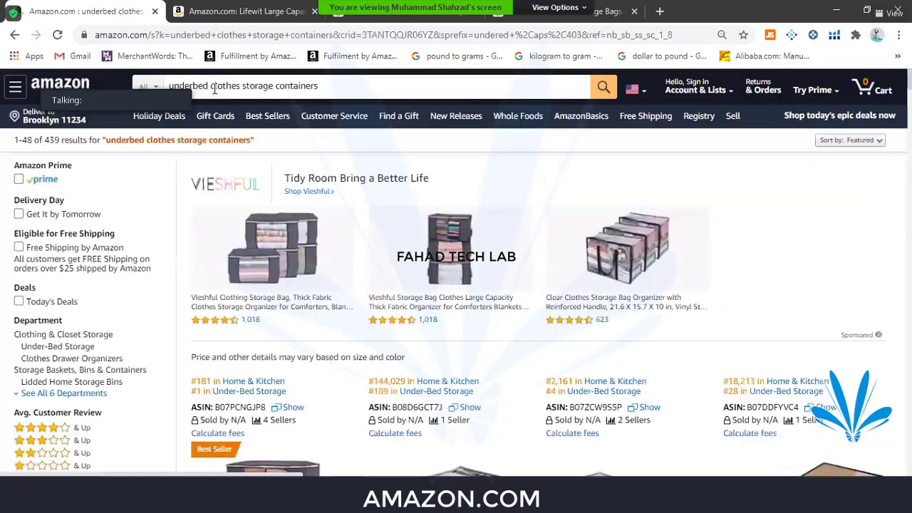
scroll(227, 84, "up", 5)
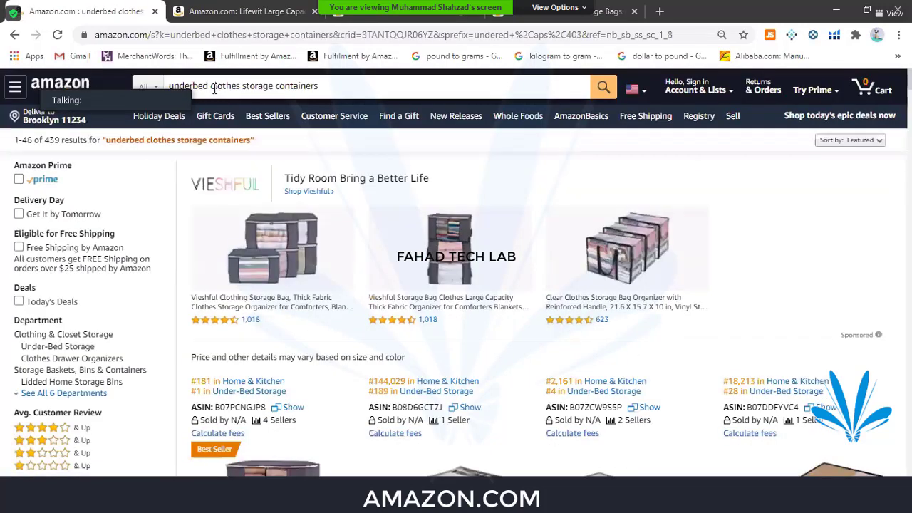
- Replace the query with 'underbed storage', picked from suggestions after typing 'underbed s'
left_click(215, 89)
triple_click(215, 88)
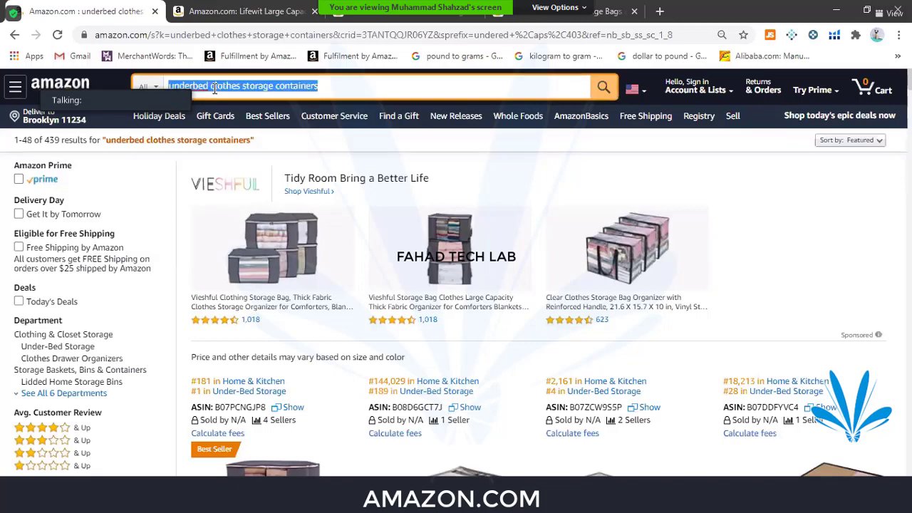
type("under")
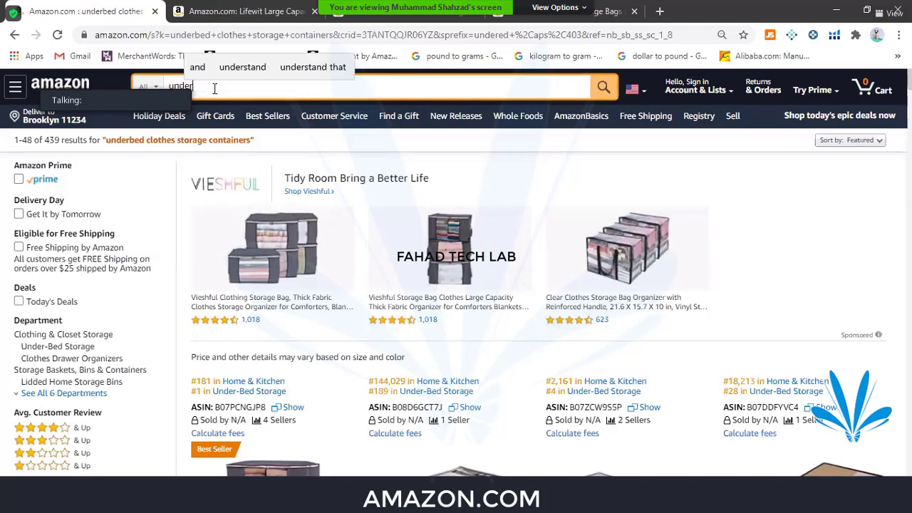
type("bed s")
left_click(210, 109)
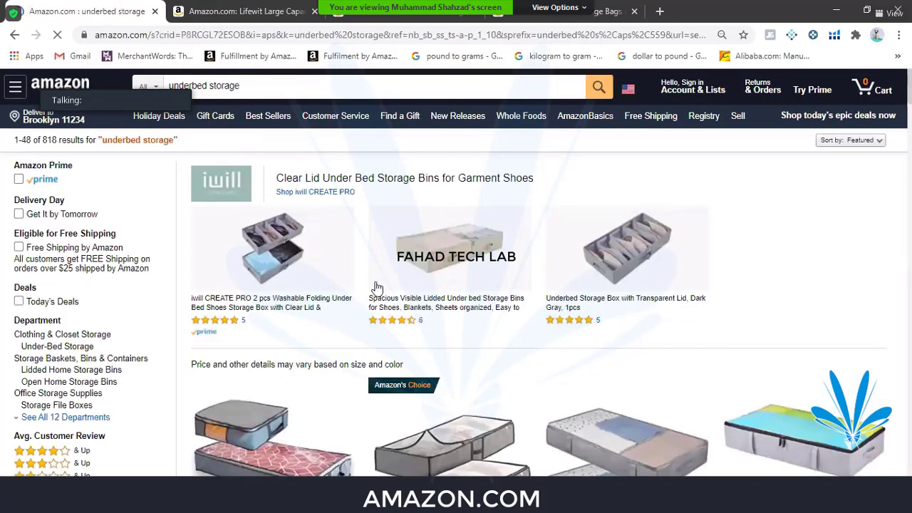
- Browse the underbed storage results, including JOYXEON, Stockyfy and AmazonBasics bags
scroll(378, 286, "down", 6)
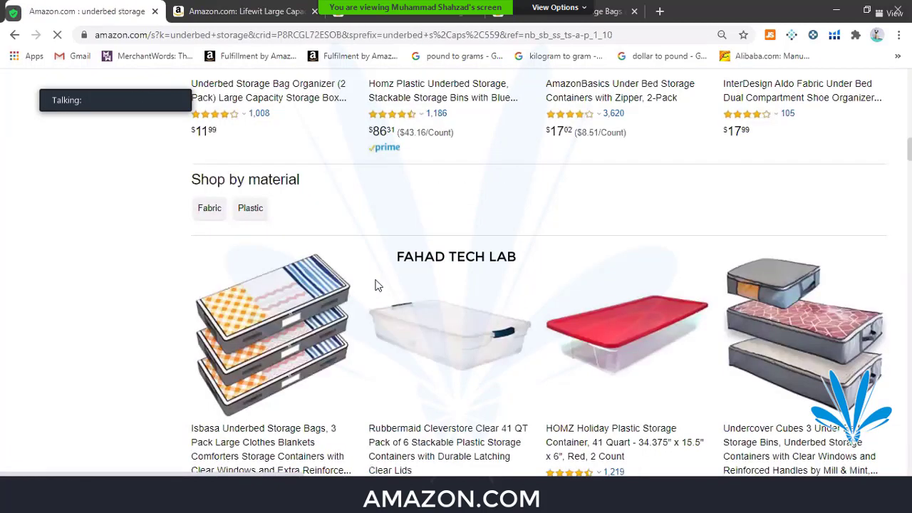
scroll(378, 285, "down", 5)
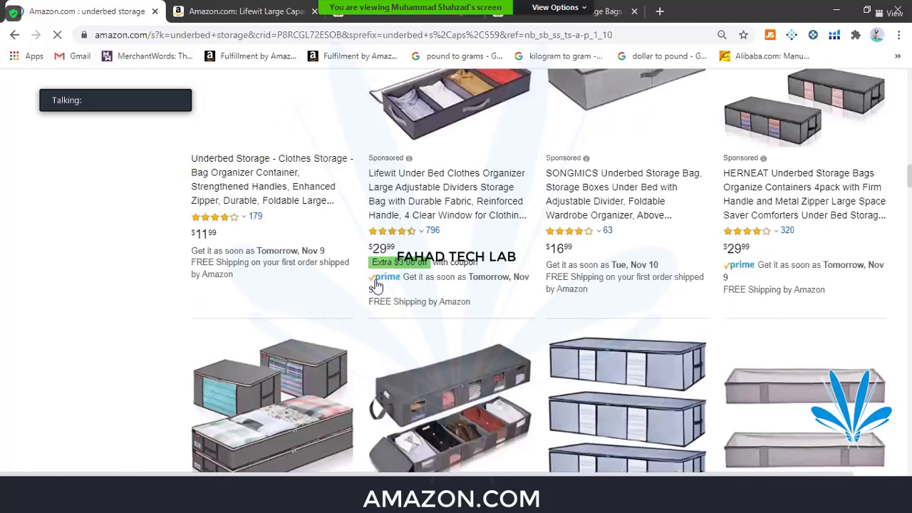
scroll(376, 285, "down", 2)
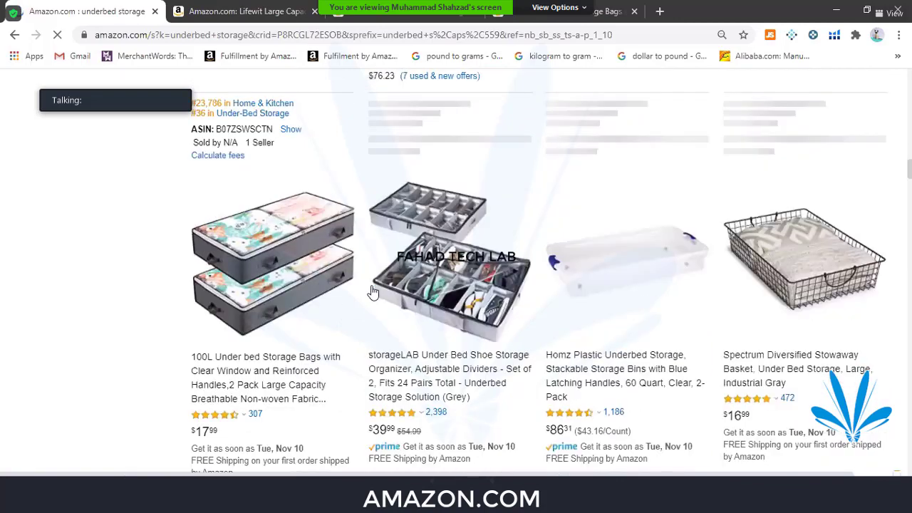
scroll(368, 289, "down", 5)
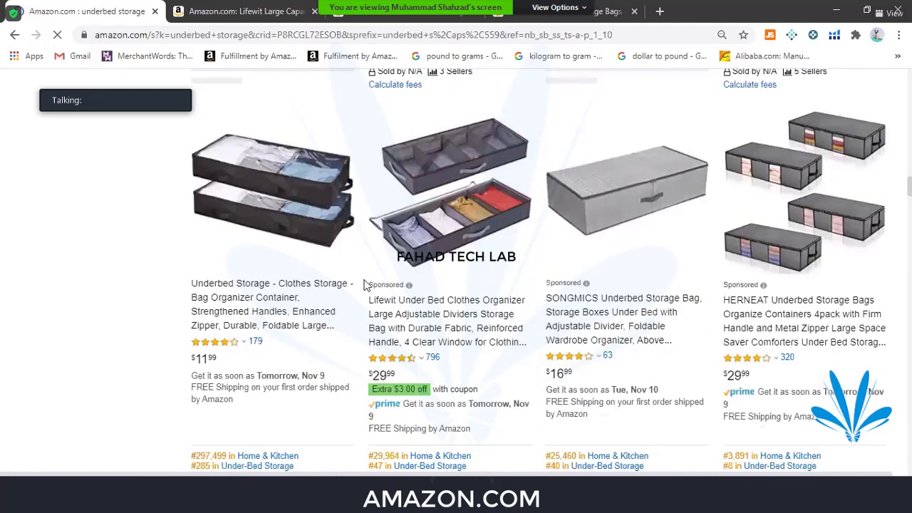
scroll(365, 285, "down", 5)
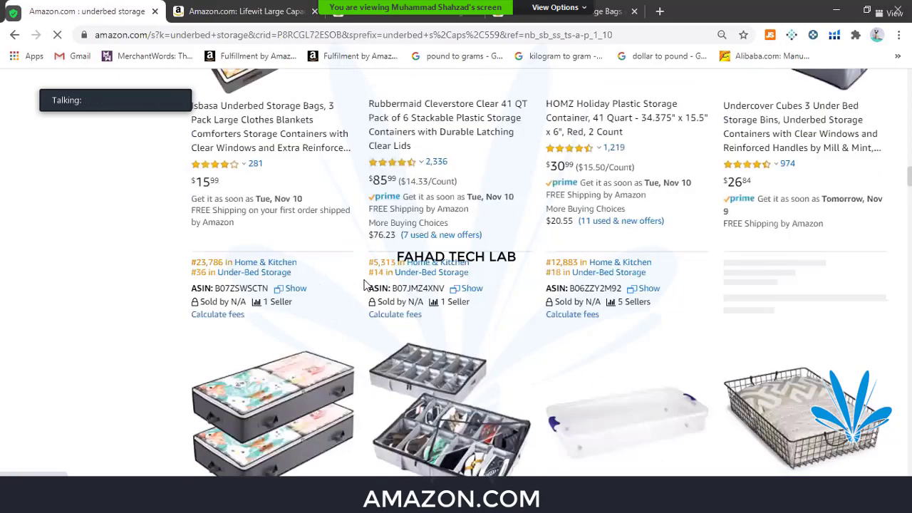
scroll(365, 285, "up", 10)
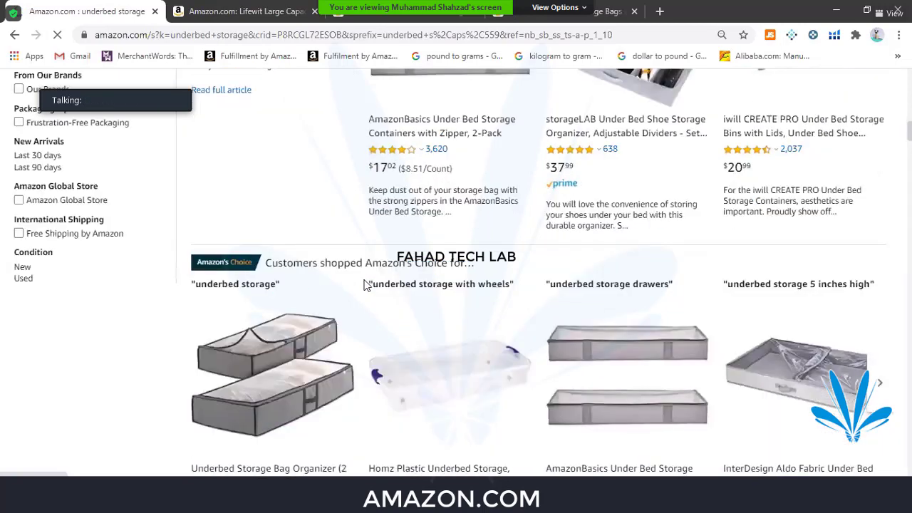
scroll(438, 228, "up", 5)
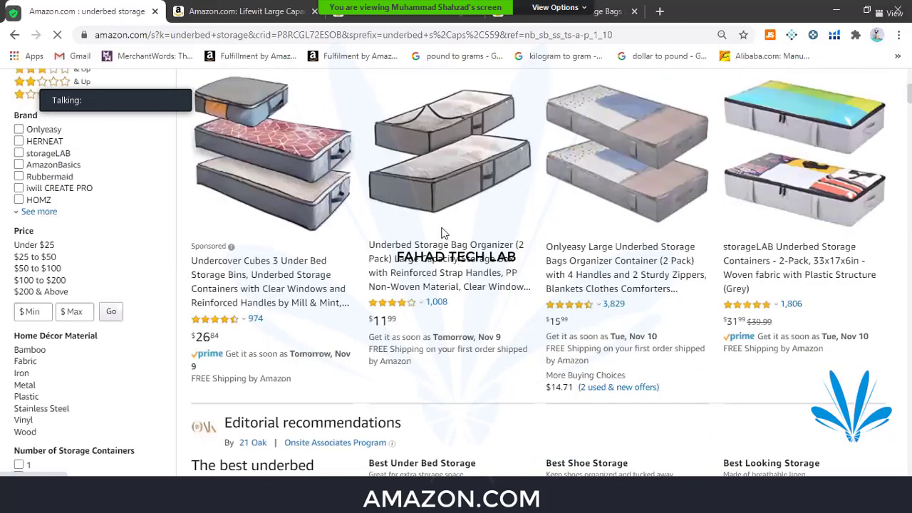
scroll(456, 271, "down", 5)
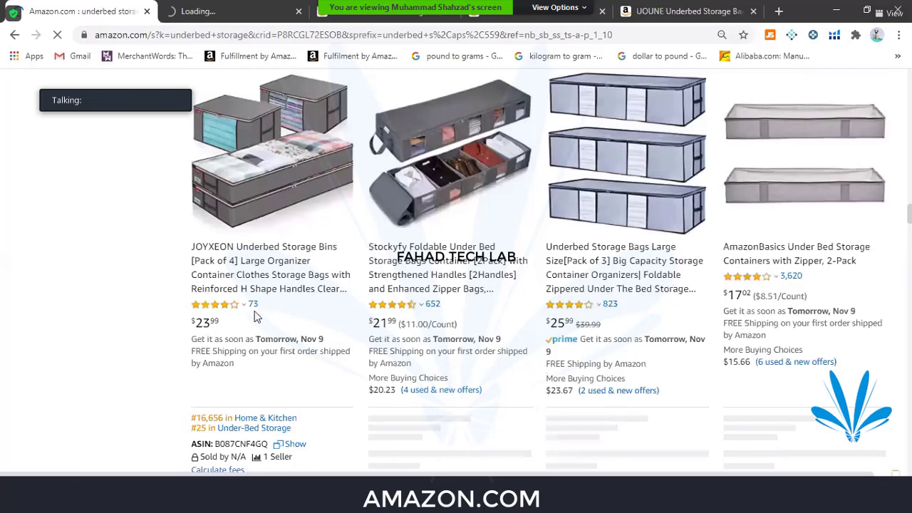
key("ctrl+Tab")
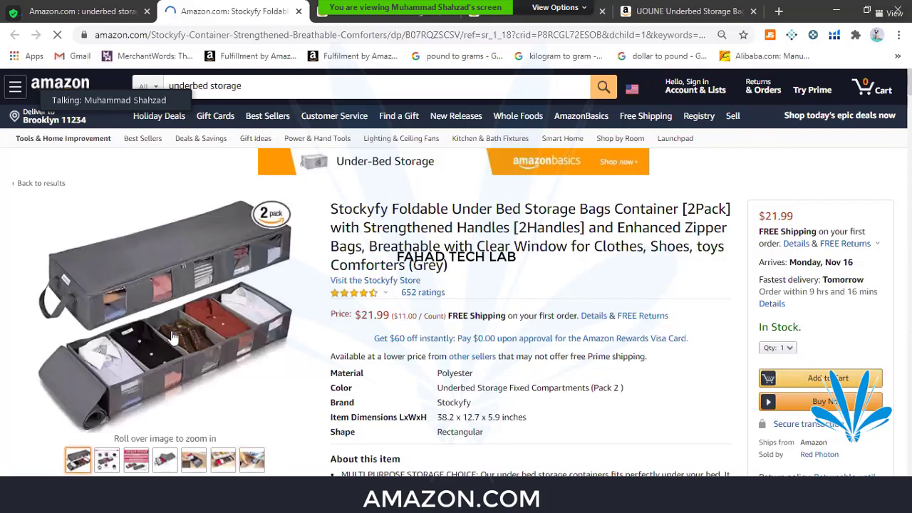
scroll(100, 342, "down", 2)
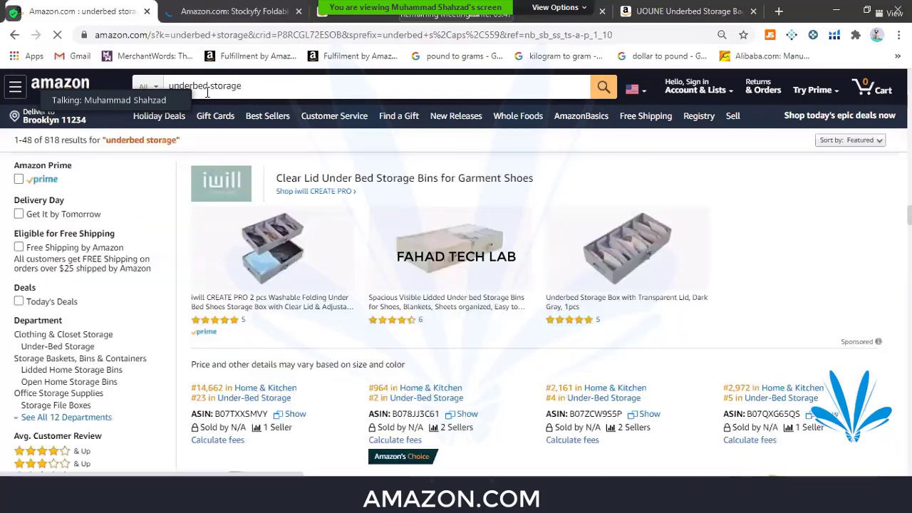
key("ctrl+shift+Tab")
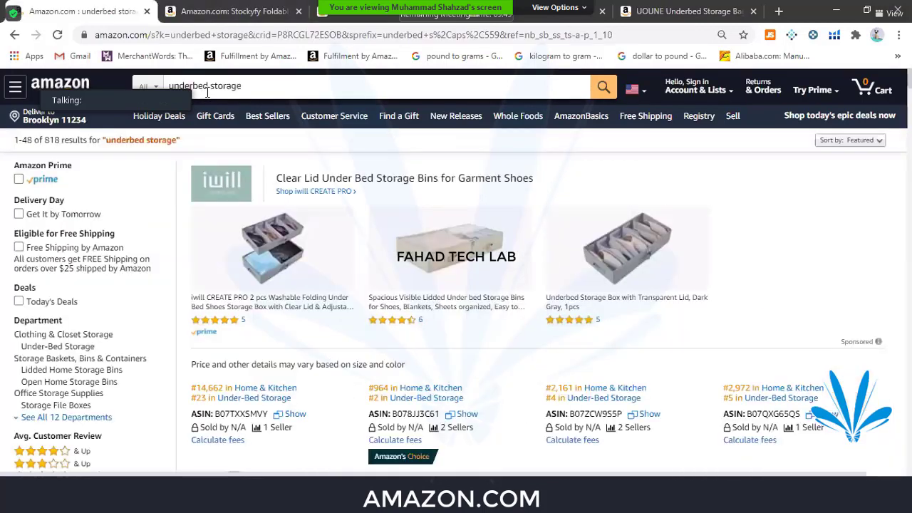
- Search Amazon.com for 'hemp cream'
left_click(207, 92)
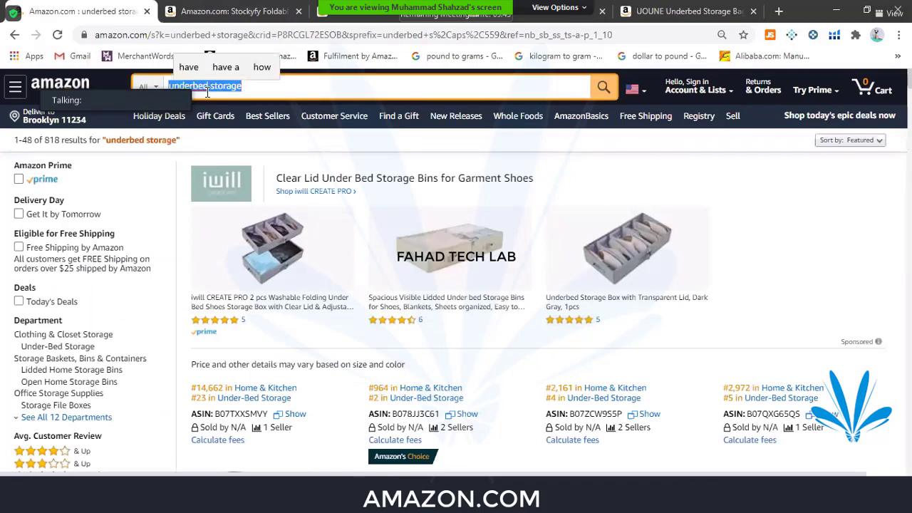
type("hemp cream")
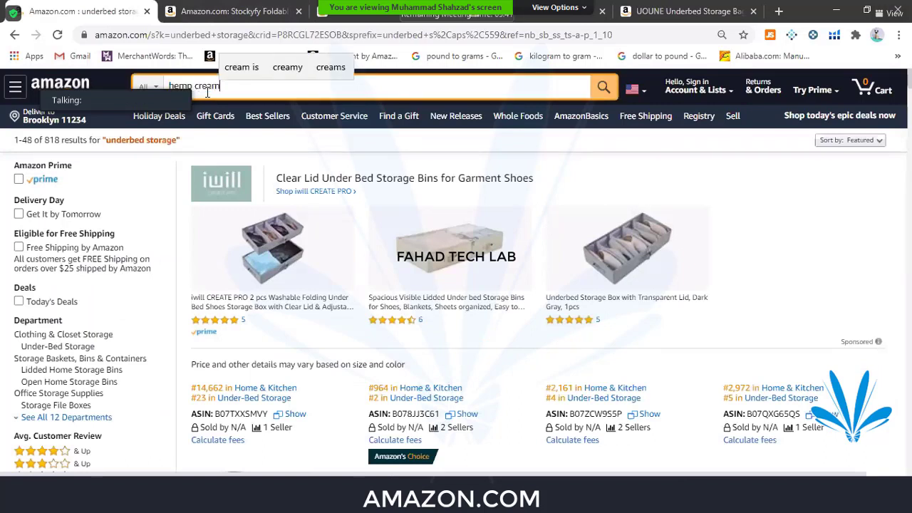
type(" 4")
key("BackSpace")
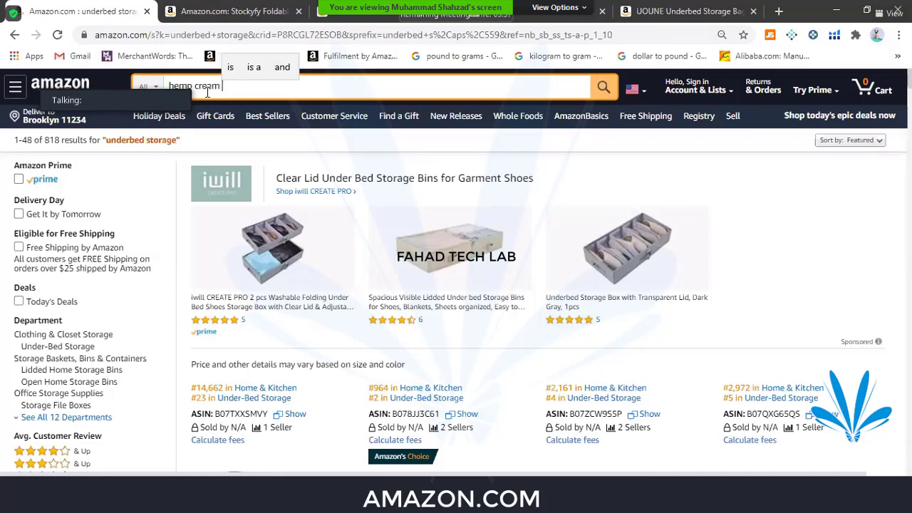
key("Return")
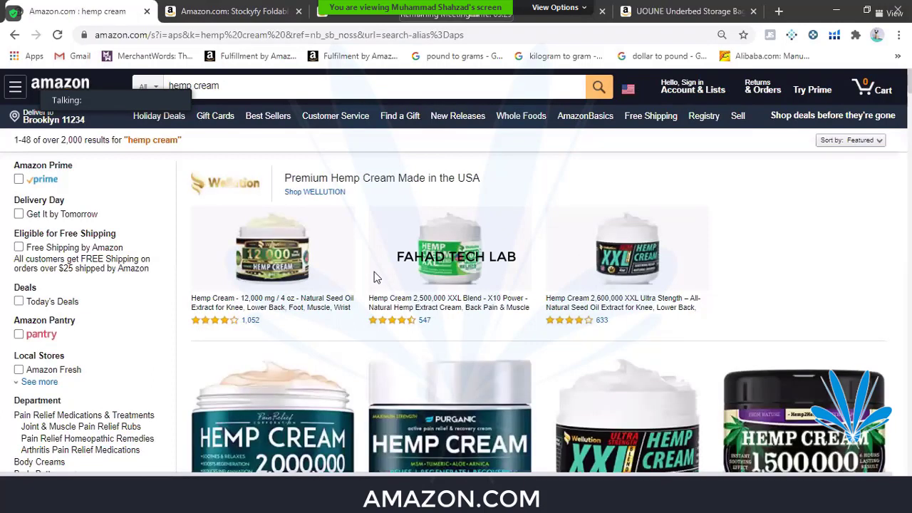
- Look through the hemp cream results and open the Wellution 12,000 mg hemp cream listing
scroll(371, 271, "down", 2)
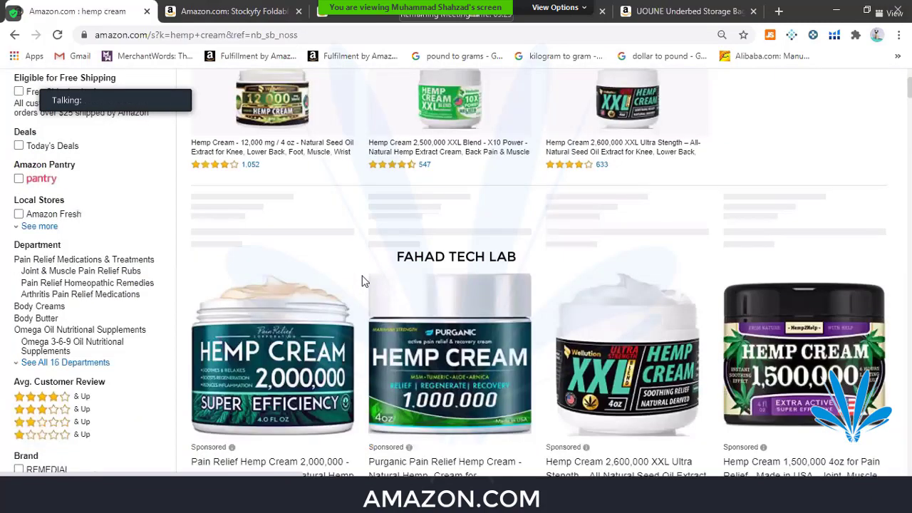
scroll(362, 280, "down", 4)
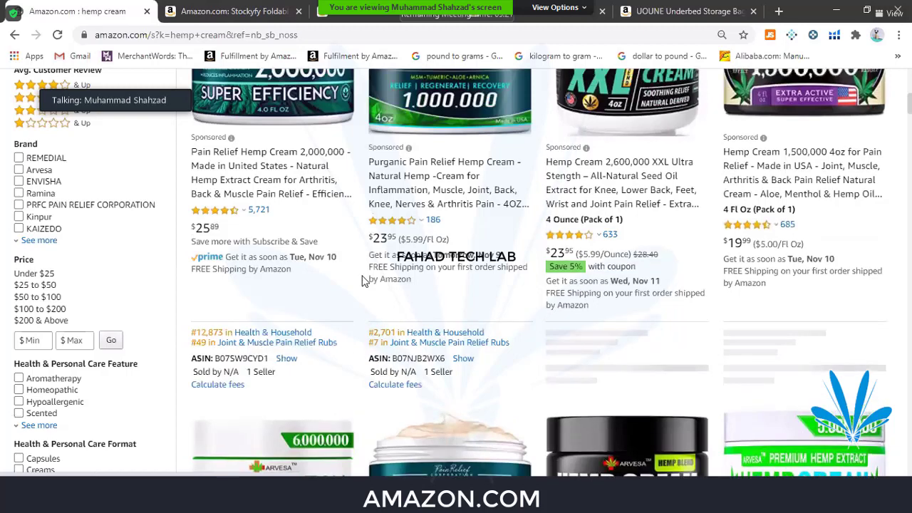
scroll(362, 280, "up", 2)
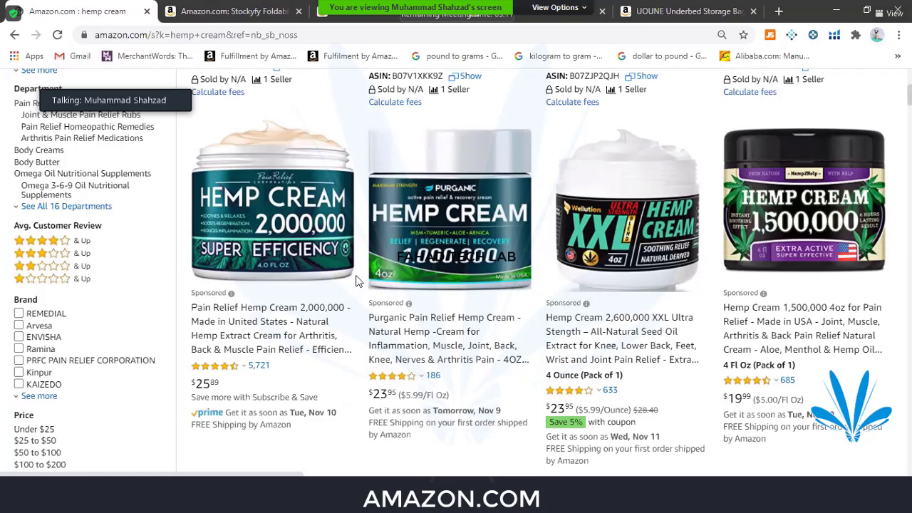
scroll(357, 281, "down", 5)
scroll(356, 281, "down", 5)
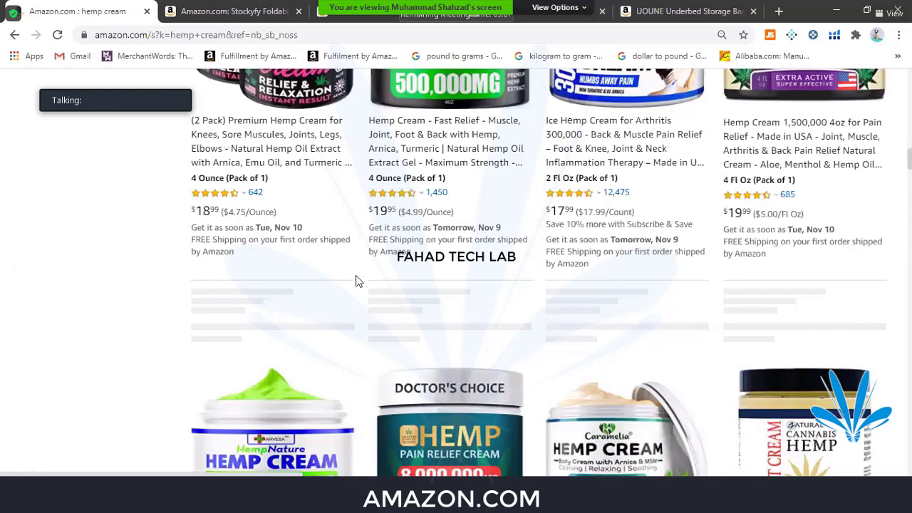
scroll(356, 281, "down", 5)
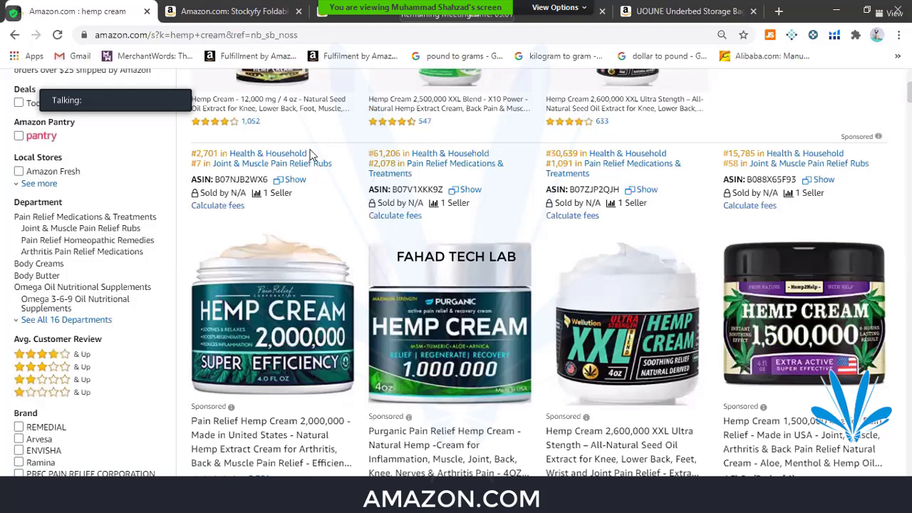
left_click(310, 156)
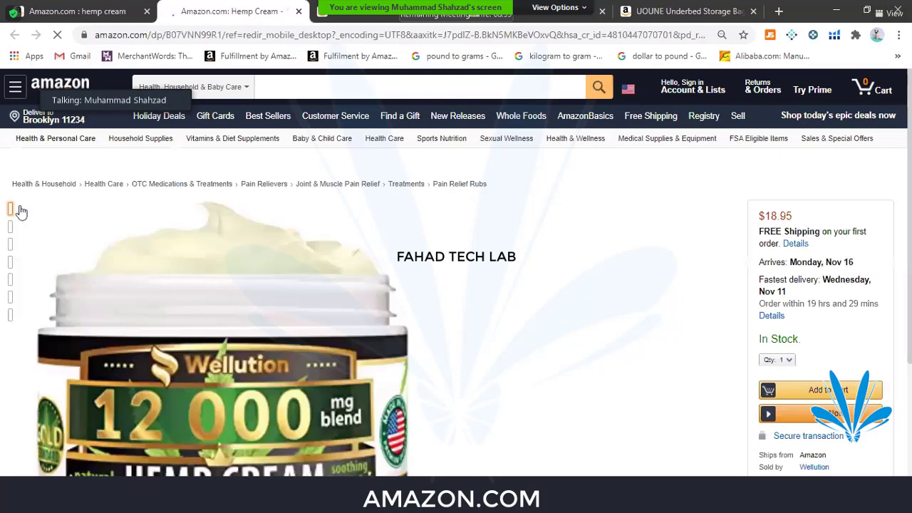
- Scroll the Wellution hemp cream page to its $18.95 price, 1,052 ratings and item details
scroll(21, 211, "down", 2)
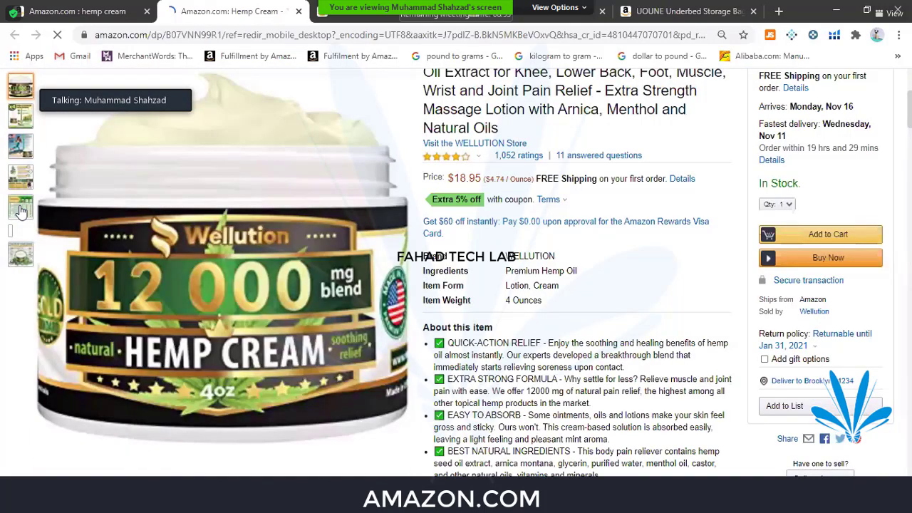
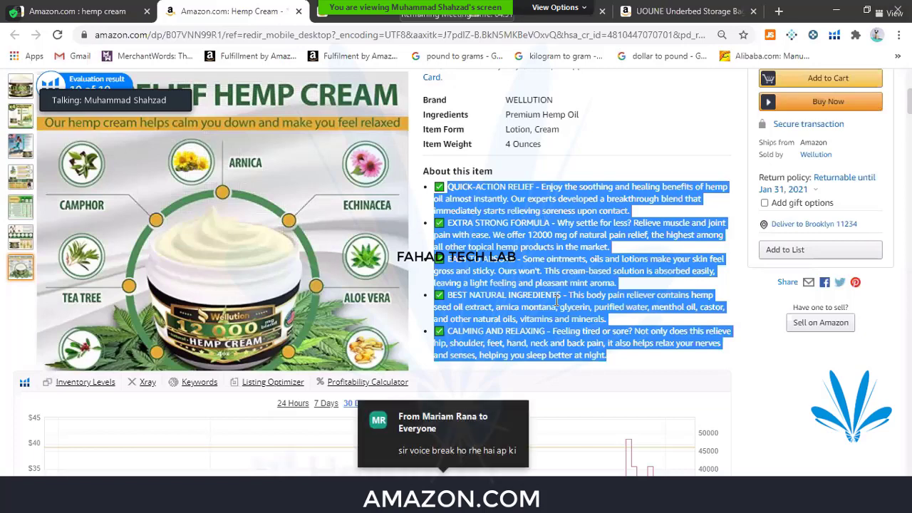
- Deselect the About this item bullet and scroll back up to the hemp cream listing's title
left_click(557, 300)
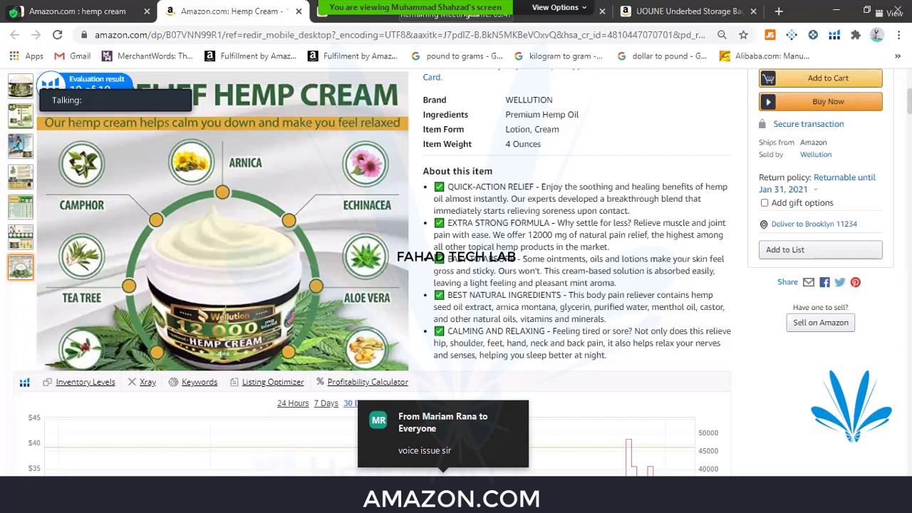
scroll(338, 411, "up", 2)
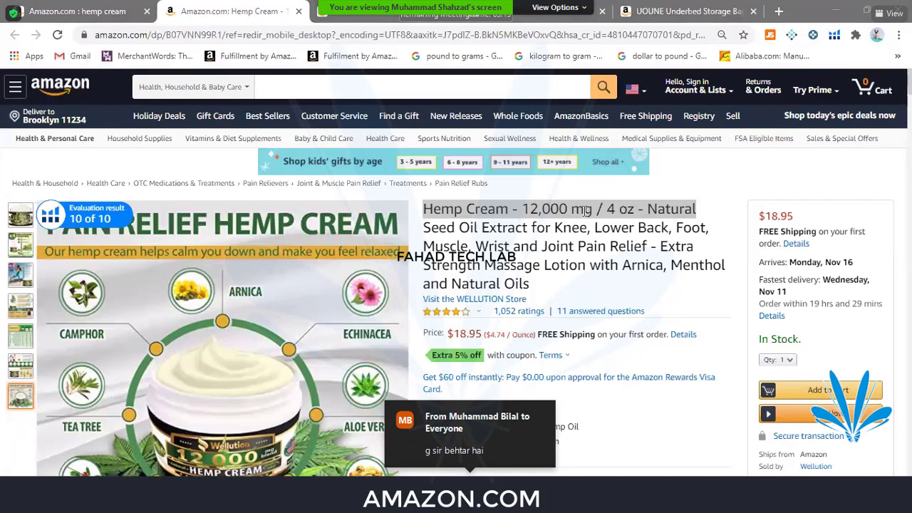
left_click(697, 209)
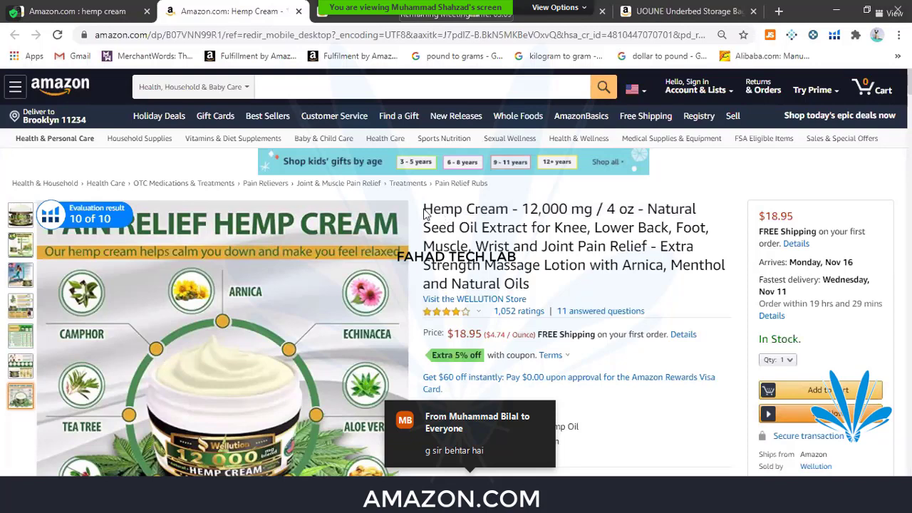
left_click_drag(423, 210, 734, 224)
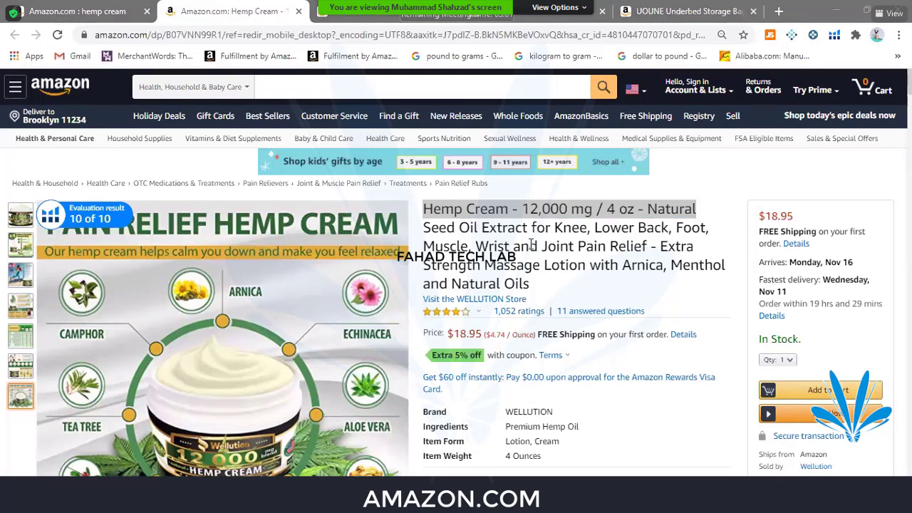
left_click(428, 228)
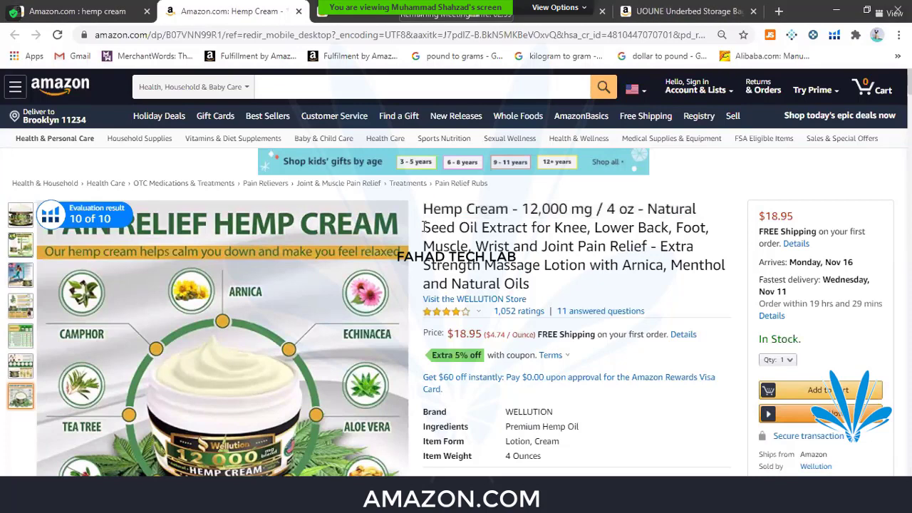
left_click_drag(424, 228, 588, 228)
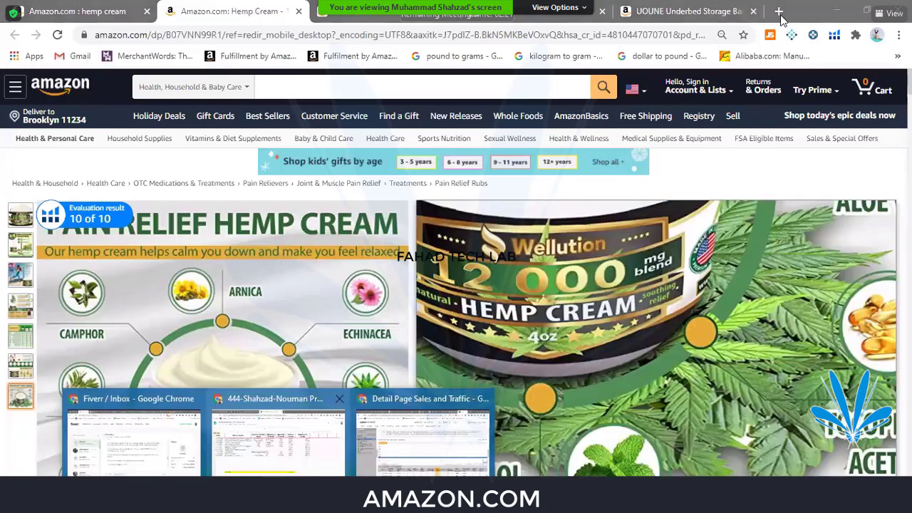
mouse_move(222, 335)
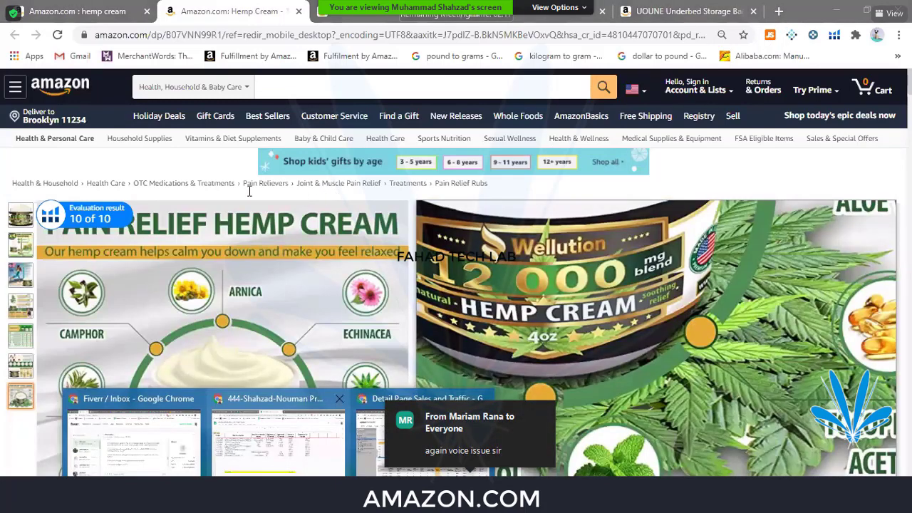
- Switch to the other Chrome window, check the Wi-Fi connection, and load 192.168.1.1 in a new tab
key("alt+Tab")
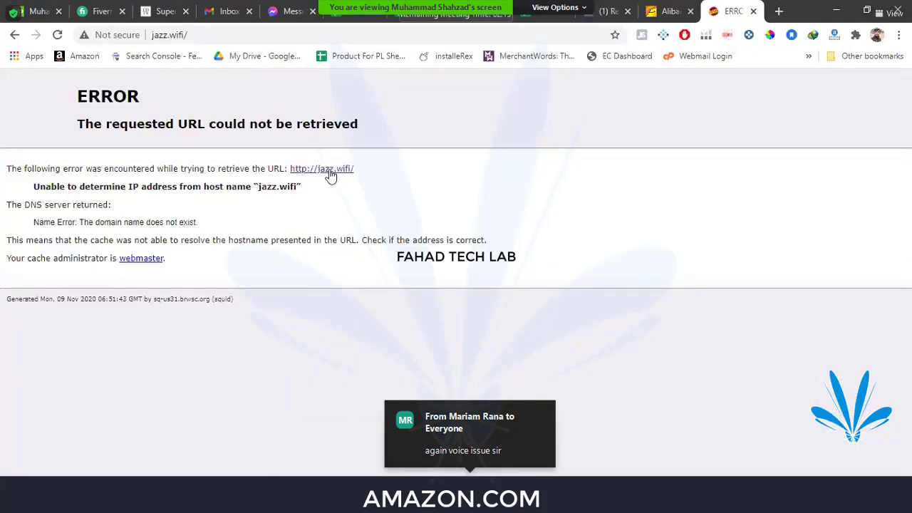
left_click(329, 176)
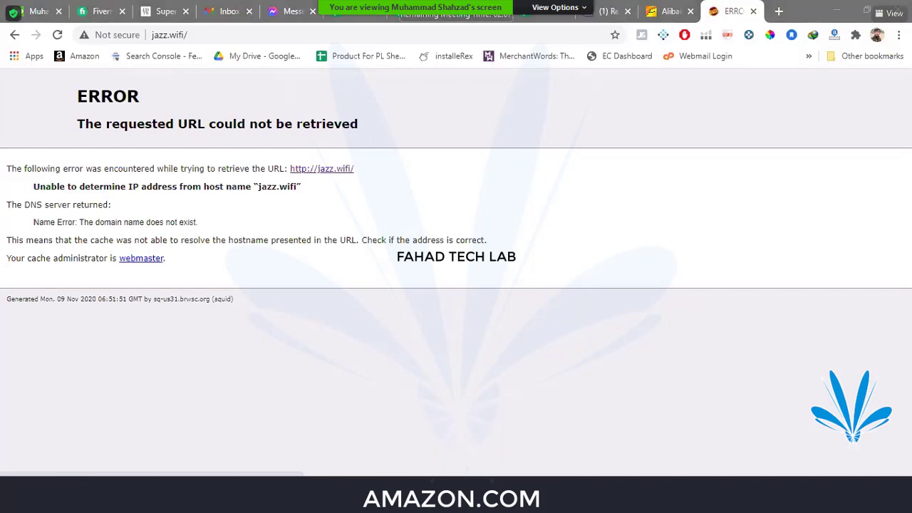
left_click(830, 502)
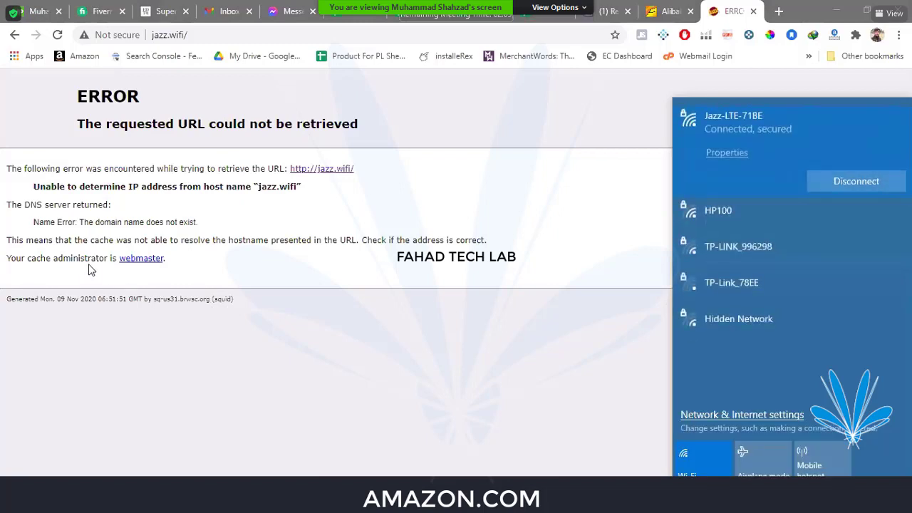
left_click(141, 259)
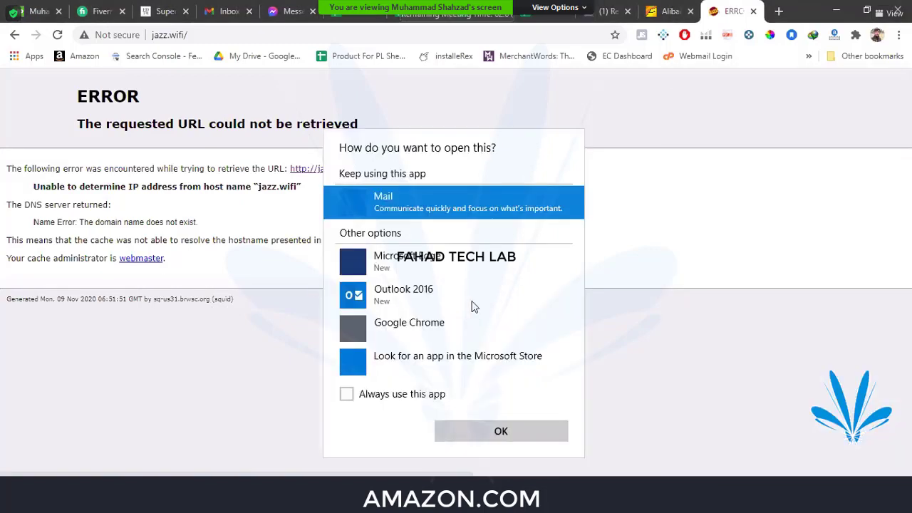
key("Escape")
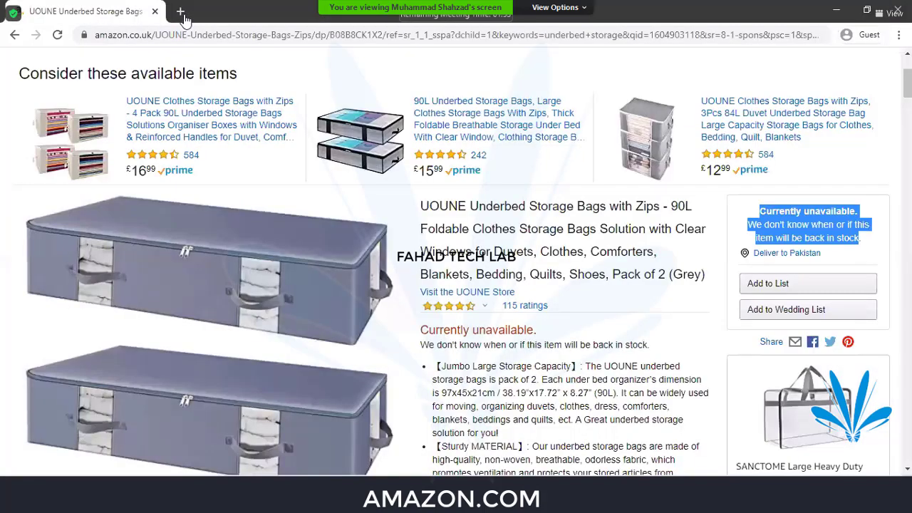
type("192.168.1.1")
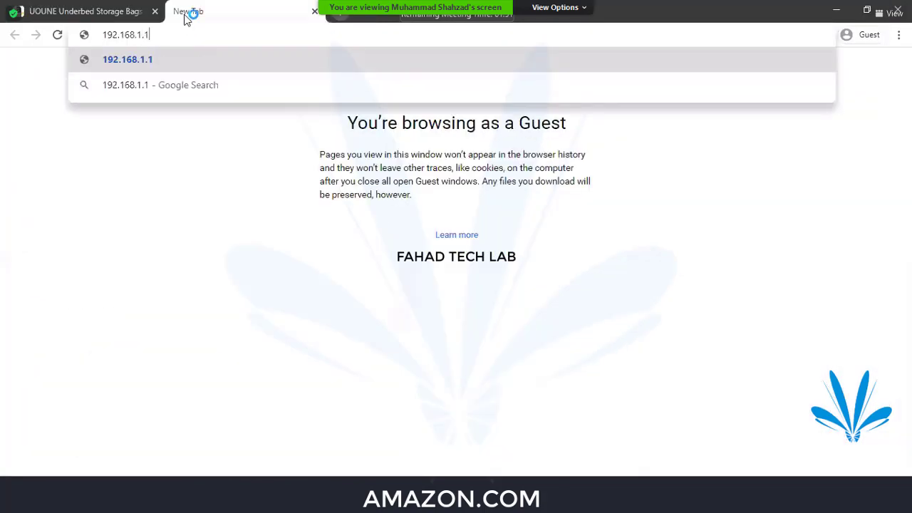
key("Return")
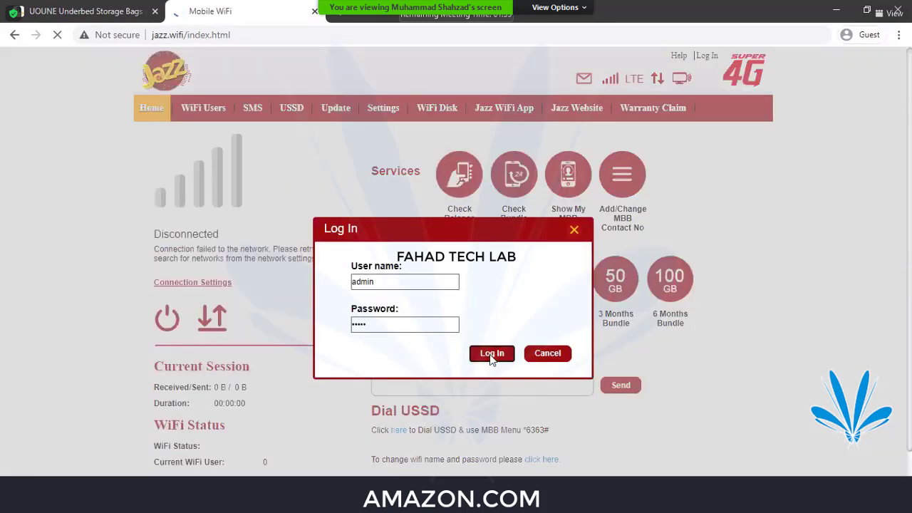
- Log in to the Jazz router admin and show the WiFi Users page with its blacklist
left_click(490, 354)
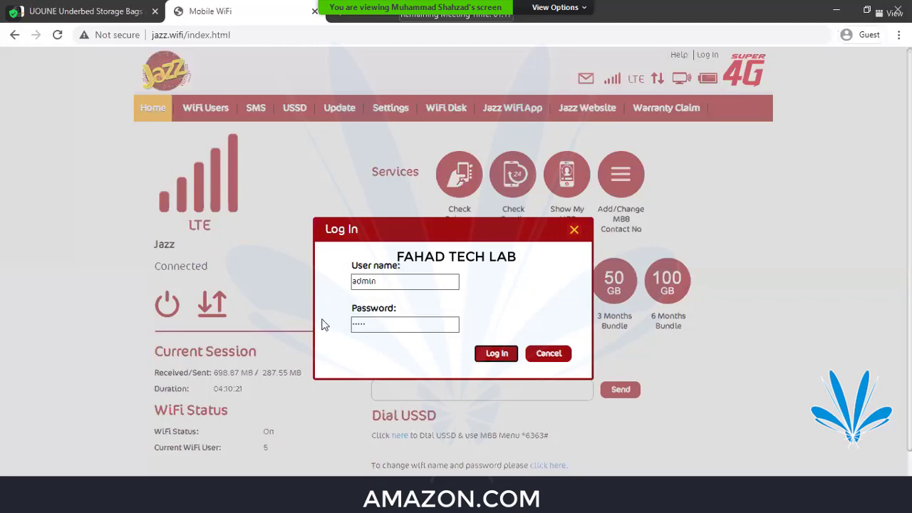
scroll(321, 295, "down", 1)
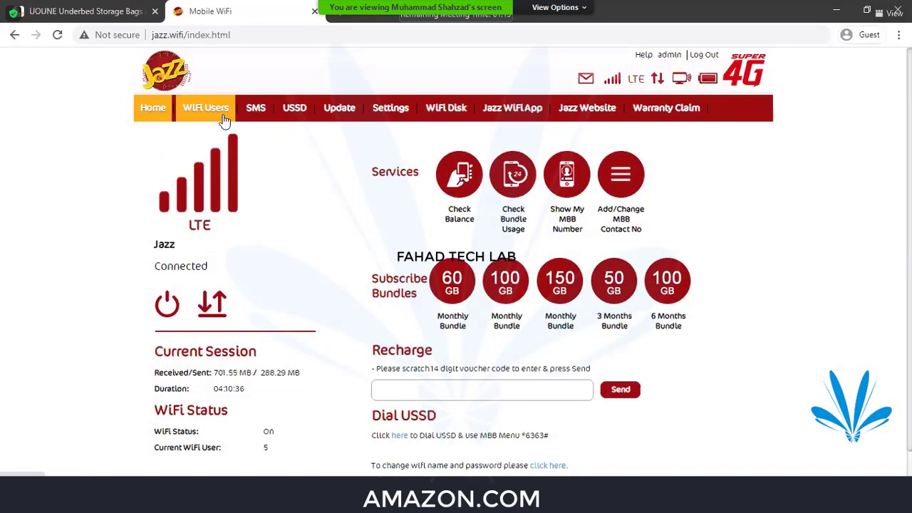
left_click(224, 121)
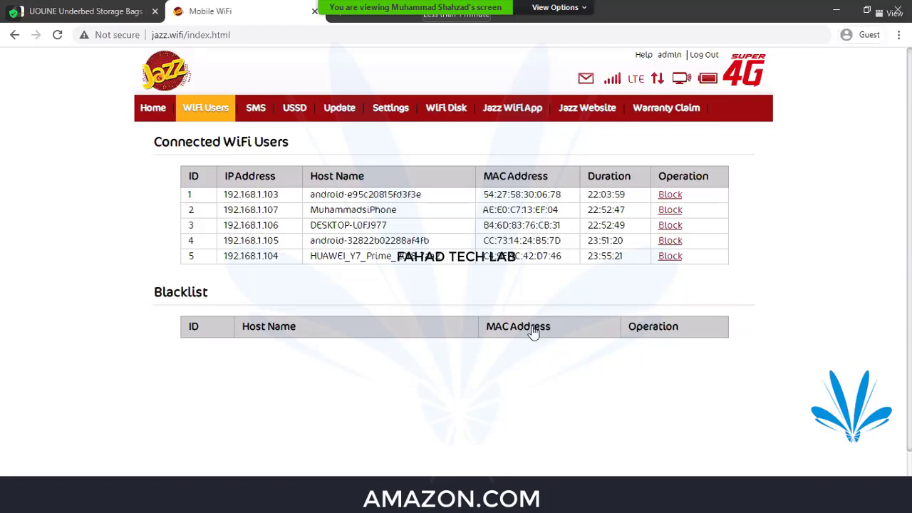
- Blacklist the android device at 192.168.1.105, then remove it from the blacklist
left_click(667, 256)
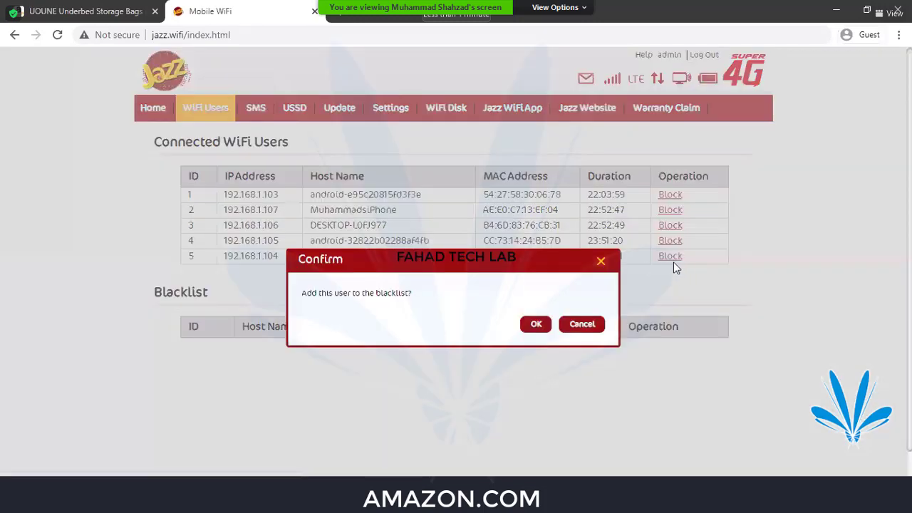
key("Return")
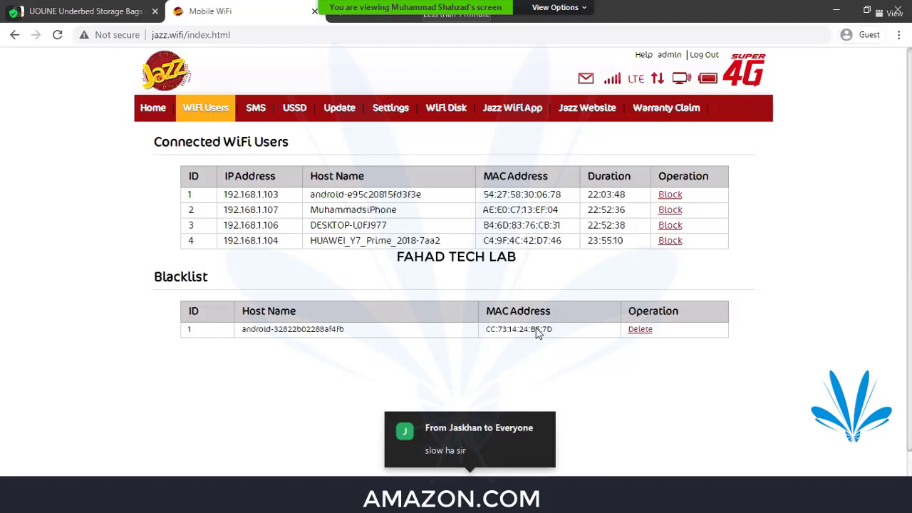
left_click(639, 329)
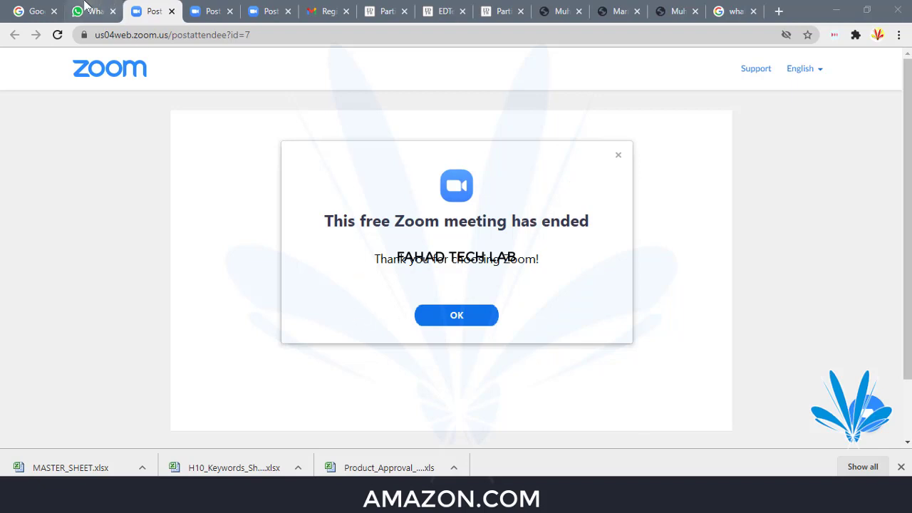
- In WhatsApp, follow the Zoom invite link posted in the GCT BWP VA MORNING group
left_click(87, 10)
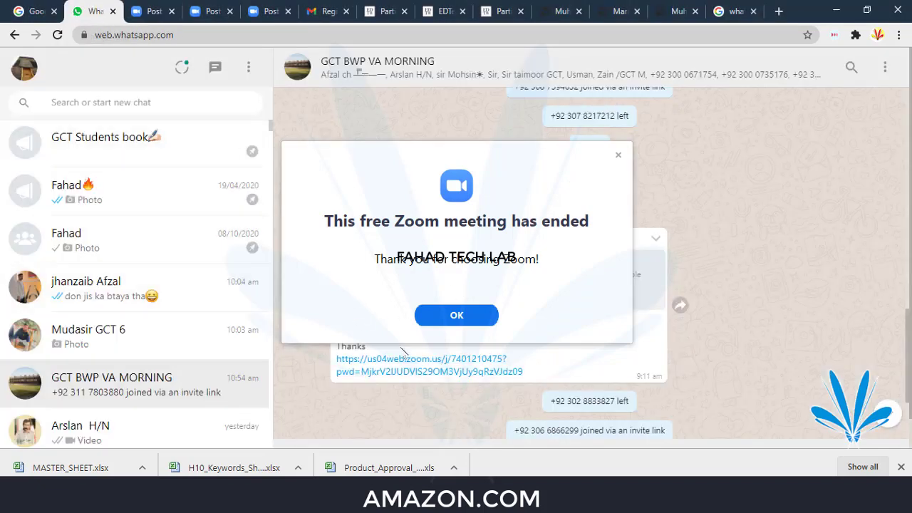
left_click(451, 371)
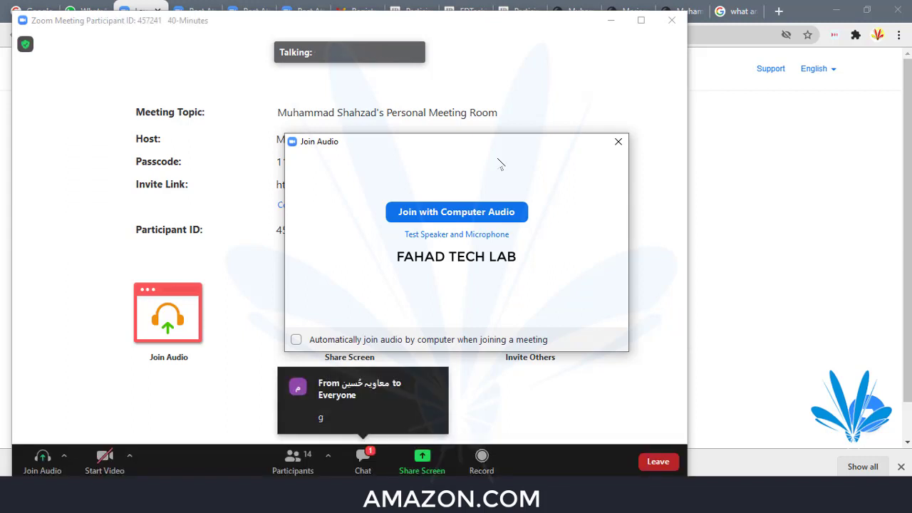
- Choose Join with Computer Audio in the Zoom audio dialog
left_click(493, 213)
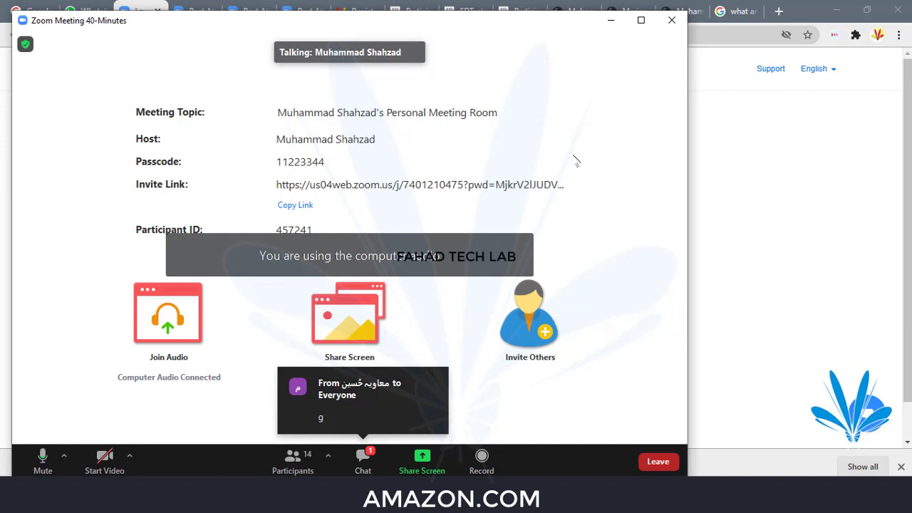
- Maximize the Zoom meeting window and mute your microphone
left_click(641, 20)
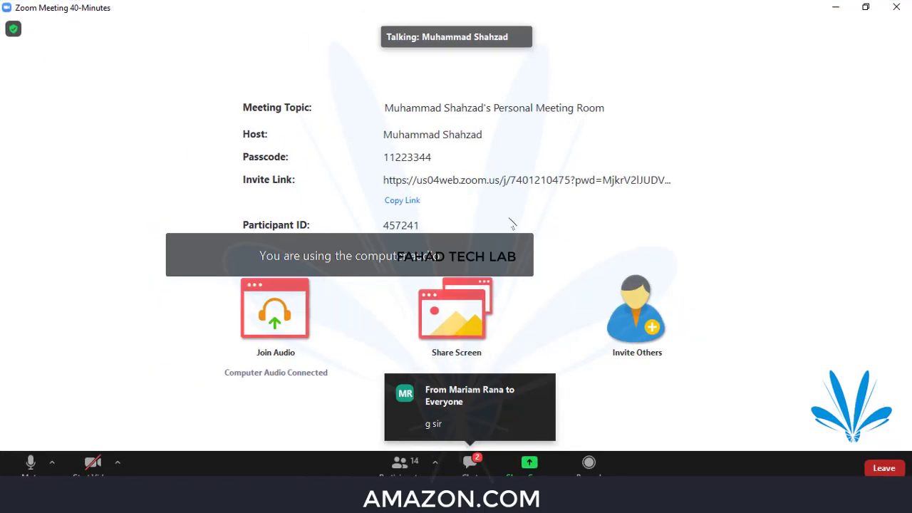
left_click(30, 462)
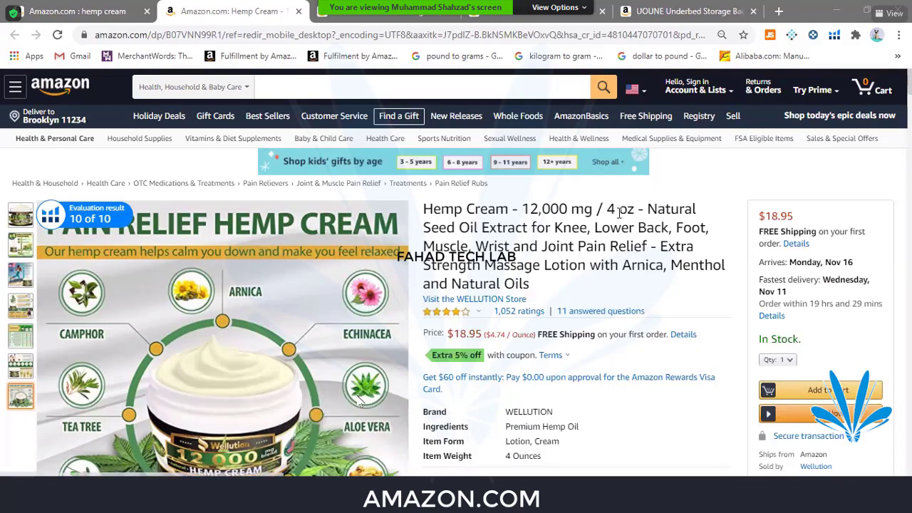
- Scroll to About this item and highlight the QUICK-ACTION RELIEF, EXTRA STRONG FORMULA and third bullets in turn
scroll(605, 283, "down", 1)
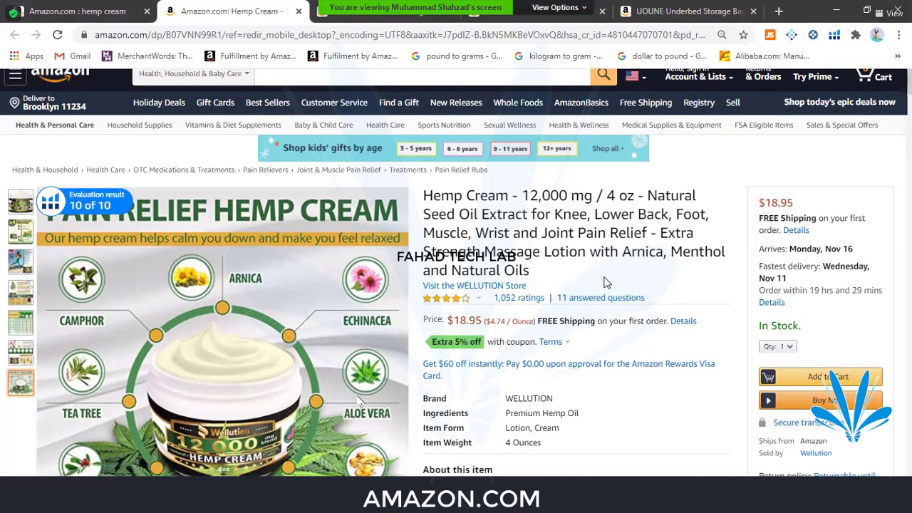
scroll(605, 283, "down", 1)
scroll(570, 235, "down", 1)
scroll(514, 184, "down", 2)
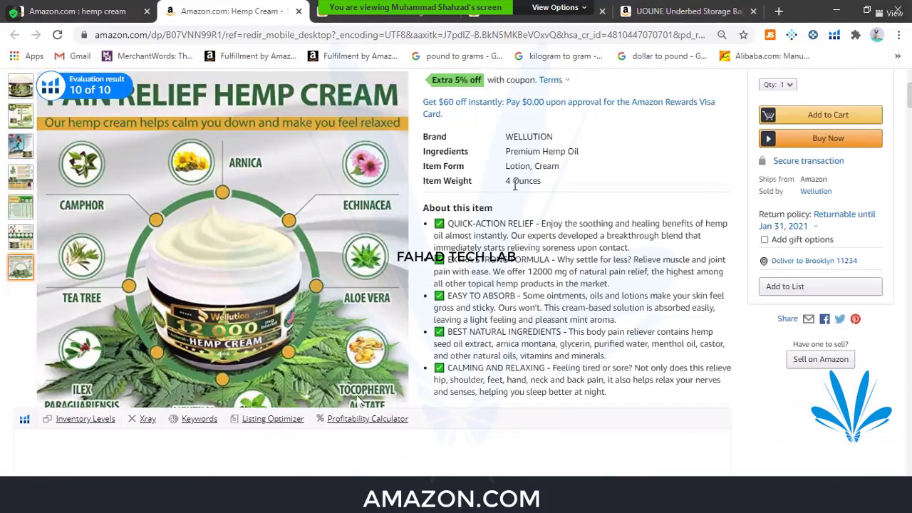
scroll(515, 184, "down", 1)
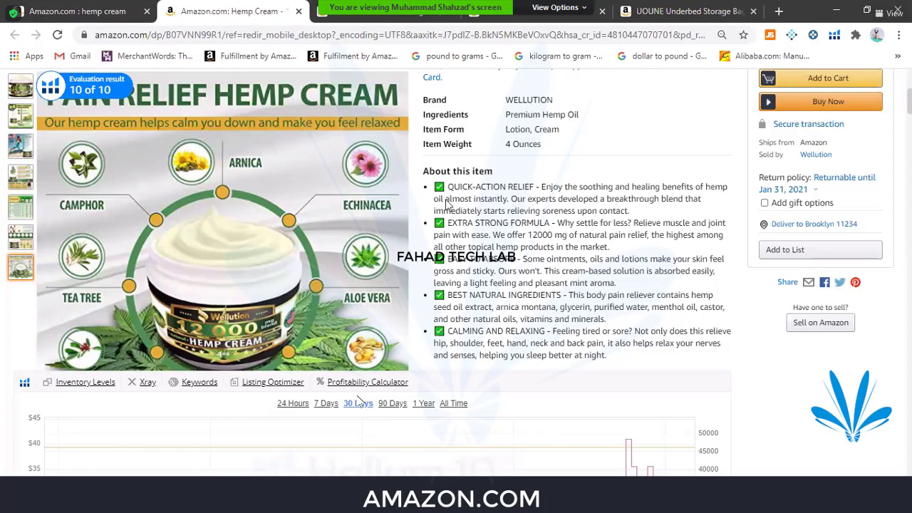
left_click_drag(629, 211, 444, 190)
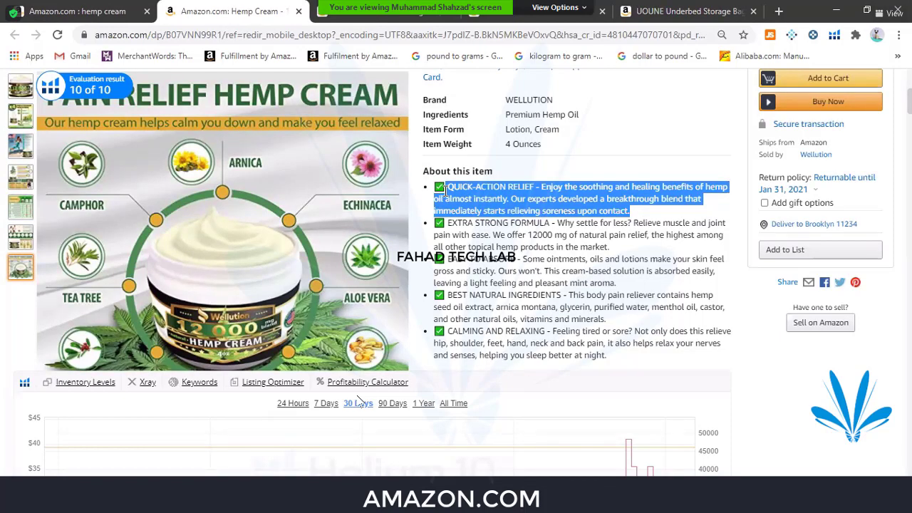
key("alt+Tab")
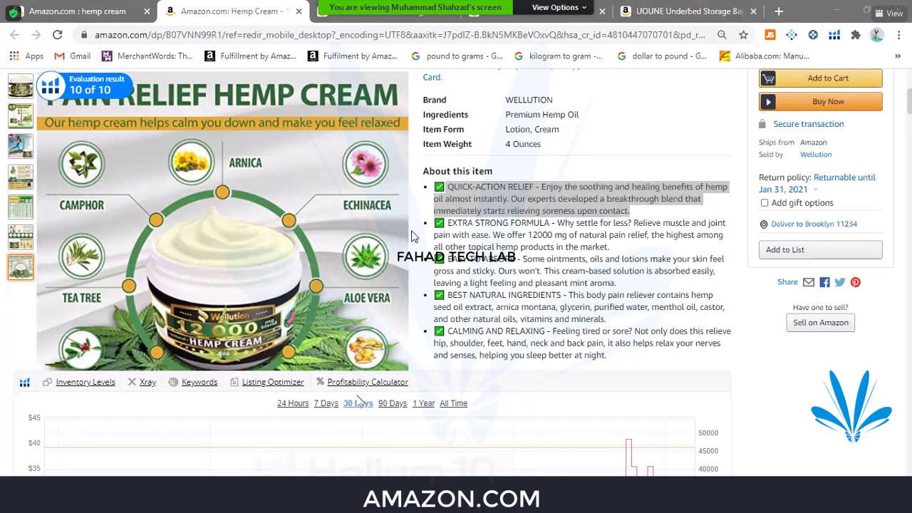
left_click_drag(611, 247, 448, 222)
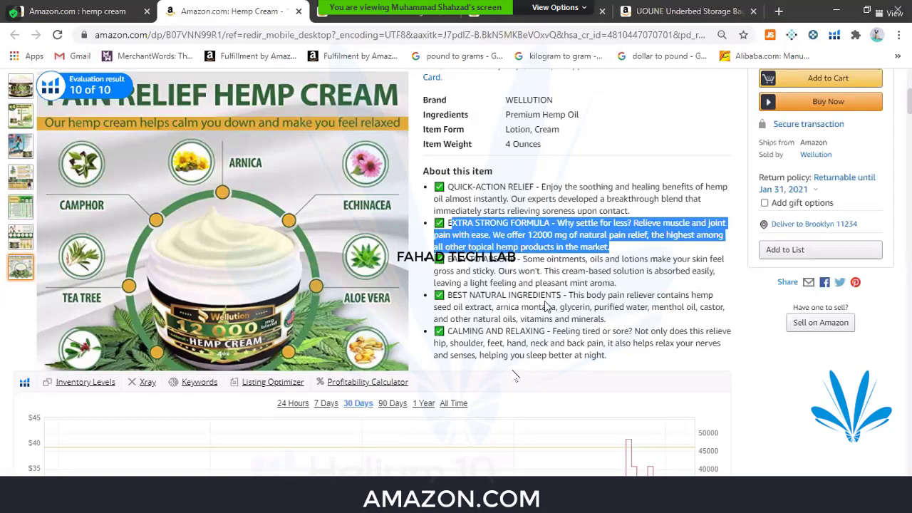
left_click(490, 287)
triple_click(450, 260)
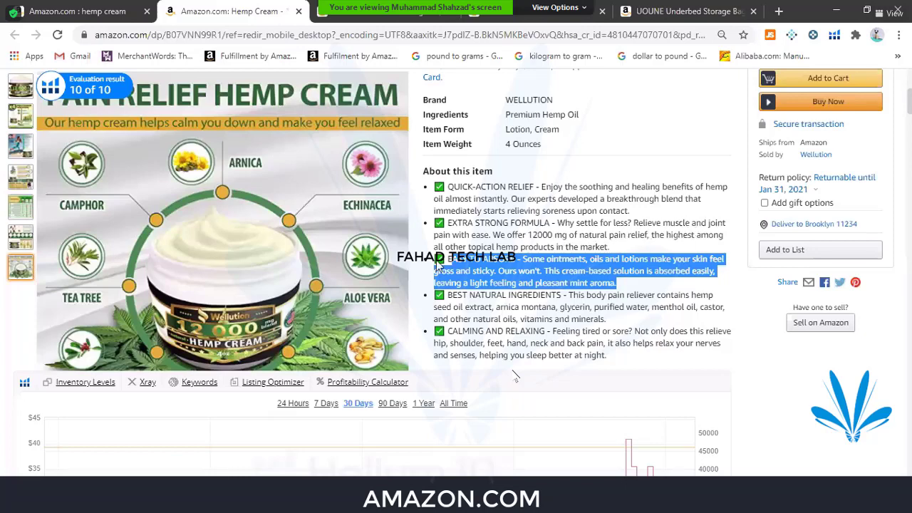
- Scroll past the revenue calculator and price history, then highlight the Product Description's opening sentences
scroll(438, 262, "down", 5)
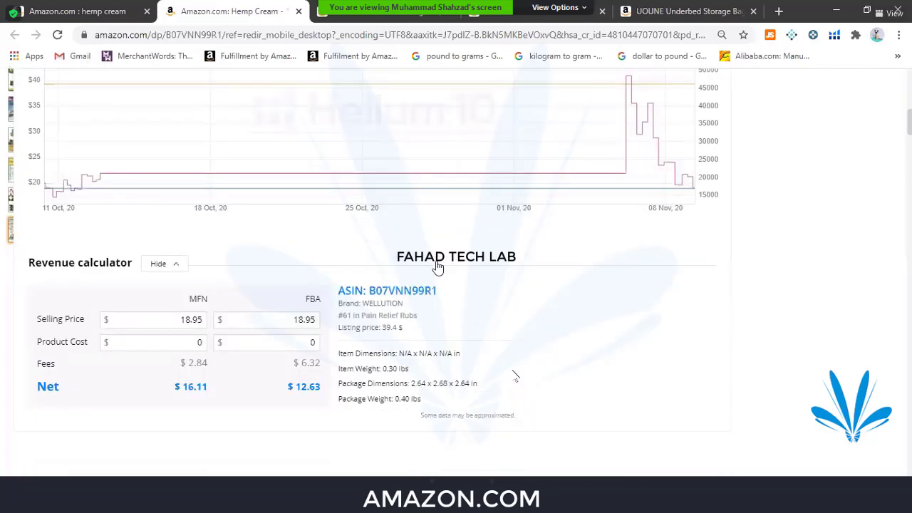
scroll(437, 266, "down", 4)
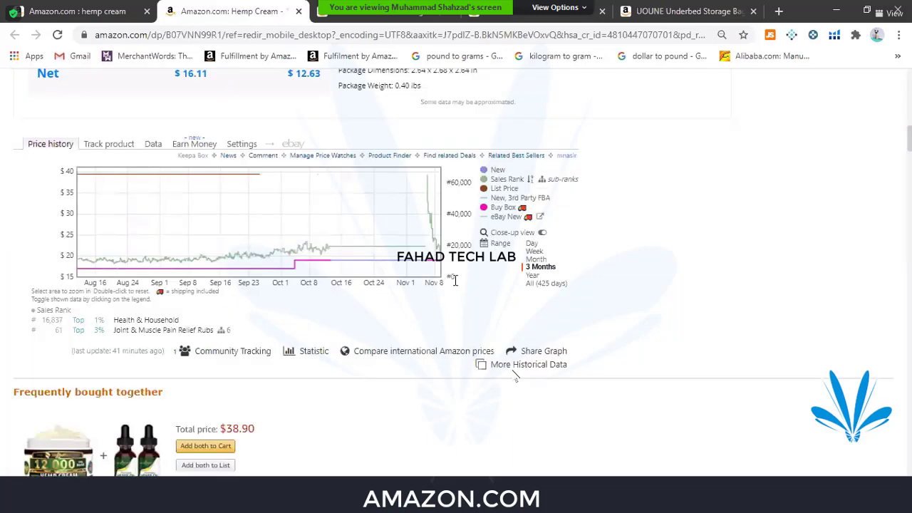
scroll(417, 260, "down", 4)
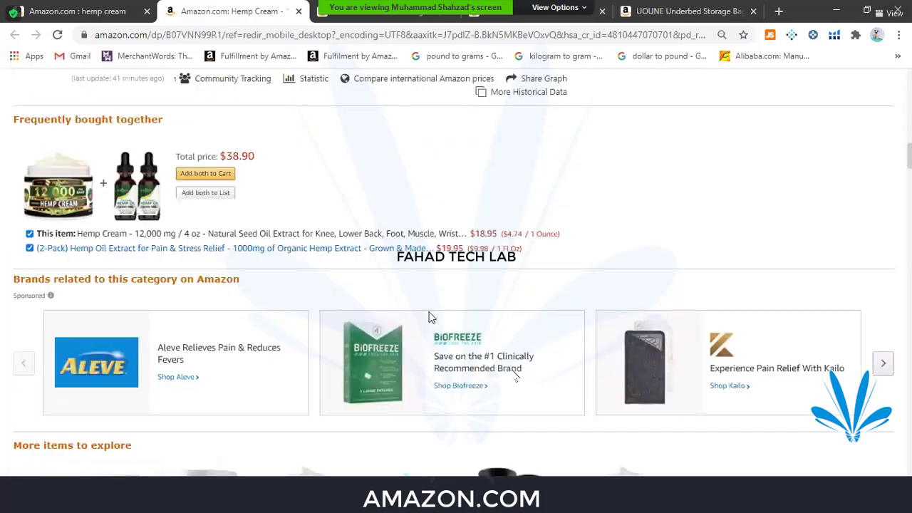
scroll(430, 315, "down", 5)
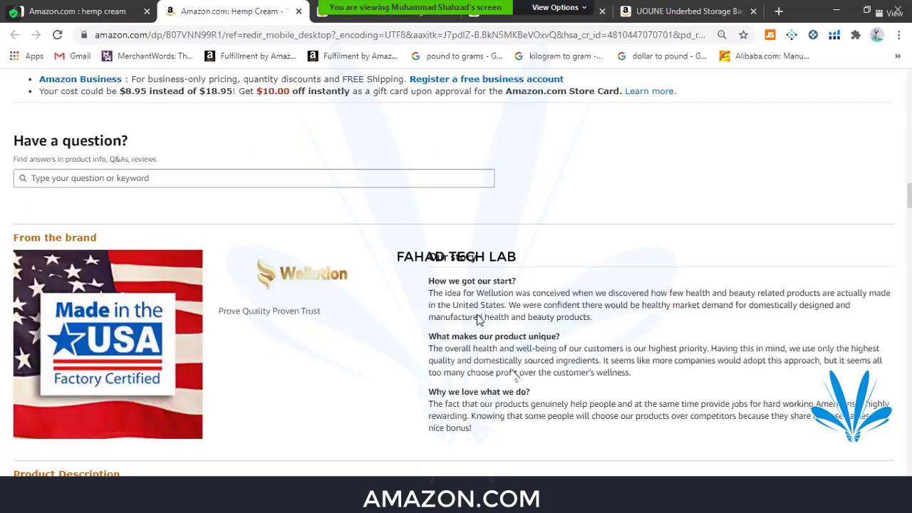
scroll(478, 320, "down", 2)
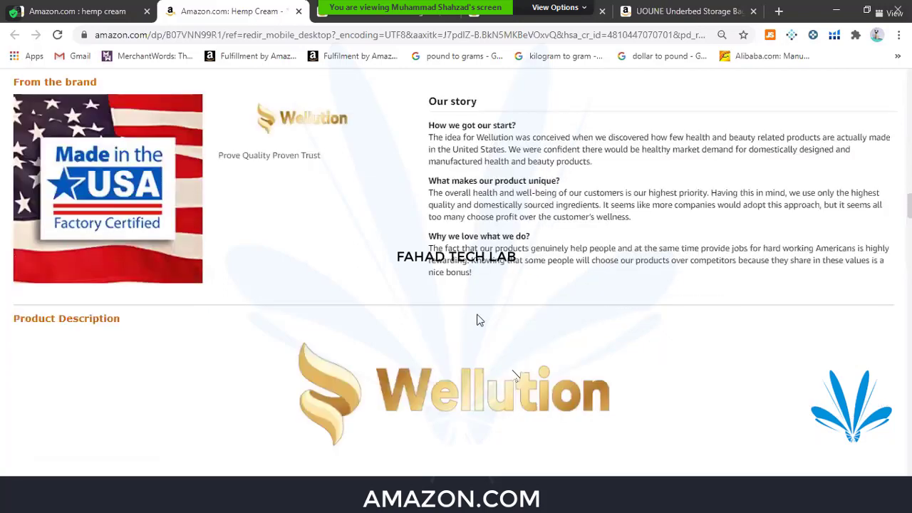
scroll(478, 320, "down", 2)
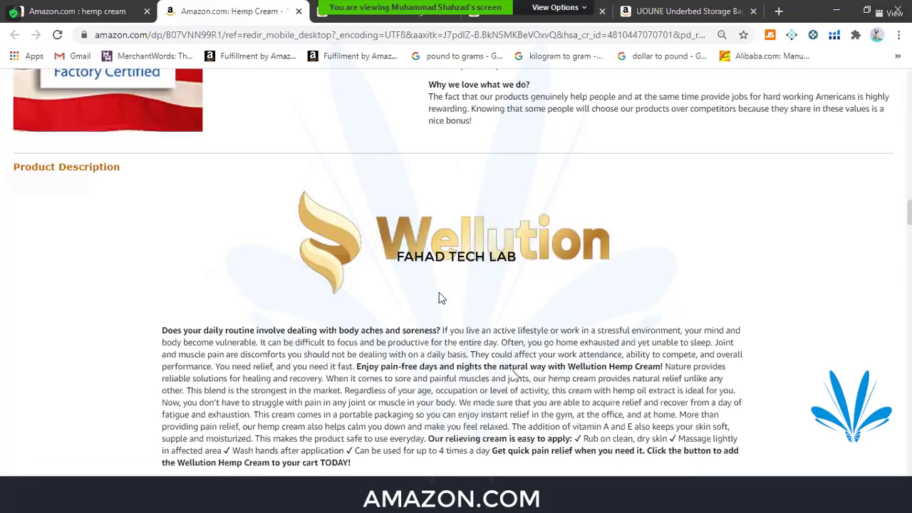
scroll(439, 298, "down", 2)
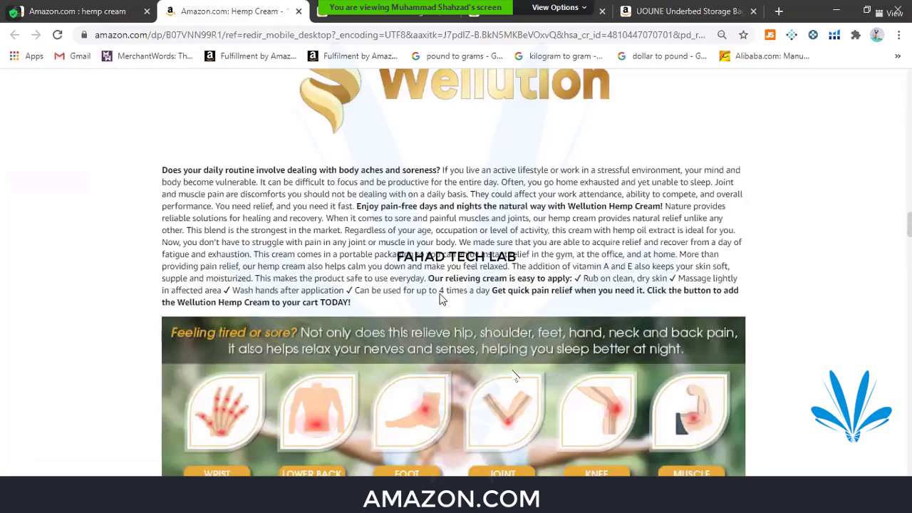
scroll(422, 319, "down", 6)
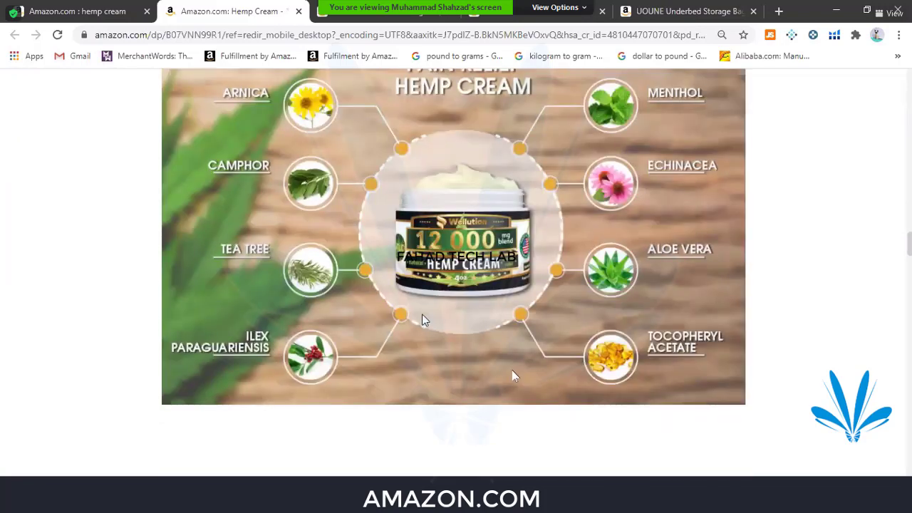
scroll(422, 314, "up", 3)
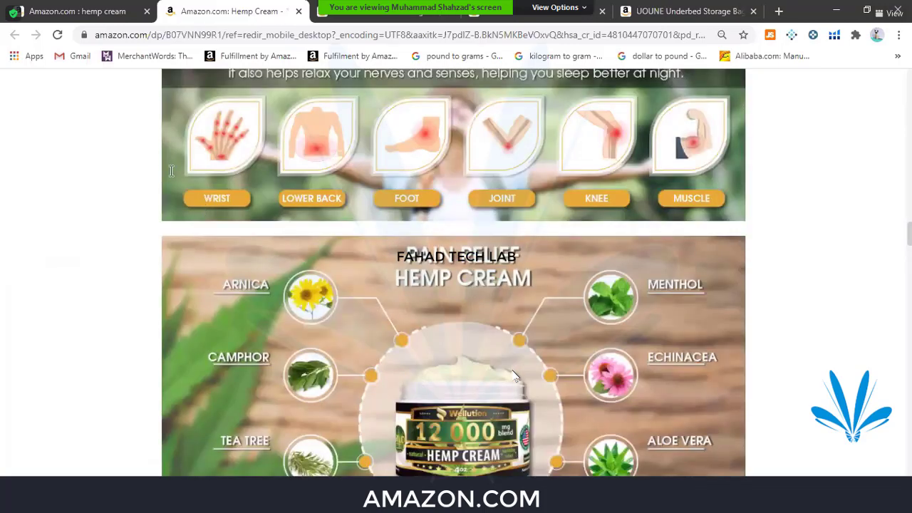
scroll(171, 171, "up", 2)
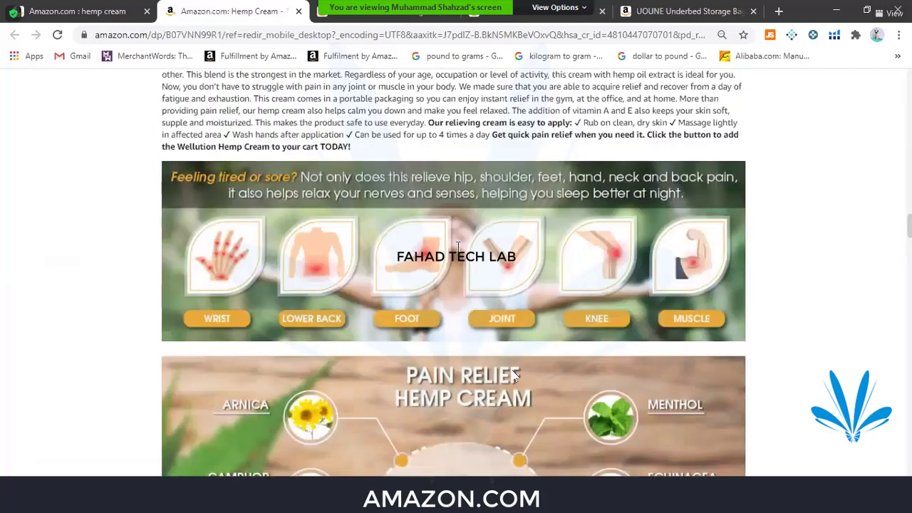
scroll(515, 376, "up", 2)
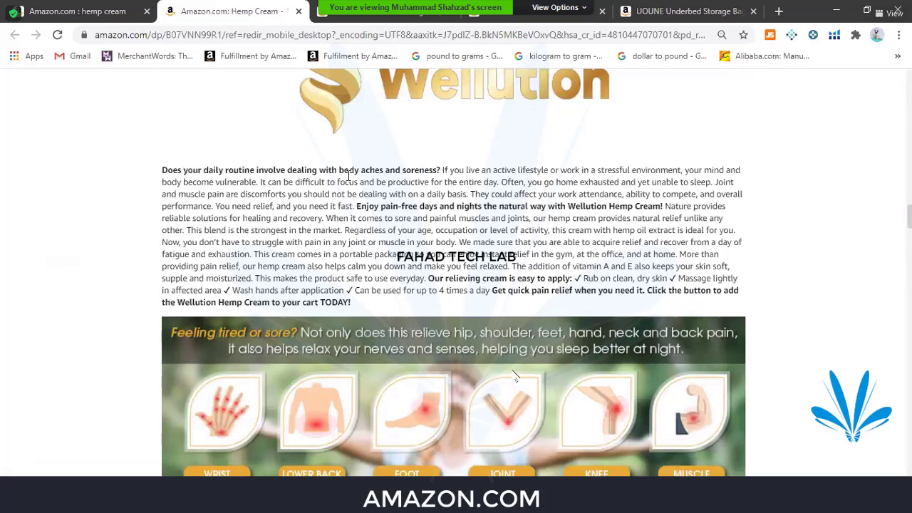
mouse_move(202, 169)
left_mouse_down()
mouse_move(442, 171)
mouse_move(458, 196)
left_mouse_up()
left_click(460, 195)
left_click(459, 197)
- Scroll down to the pain-area banner and the Pain Relief Hemp Cream ingredient graphic
scroll(560, 226, "up", 2)
scroll(206, 187, "down", 1)
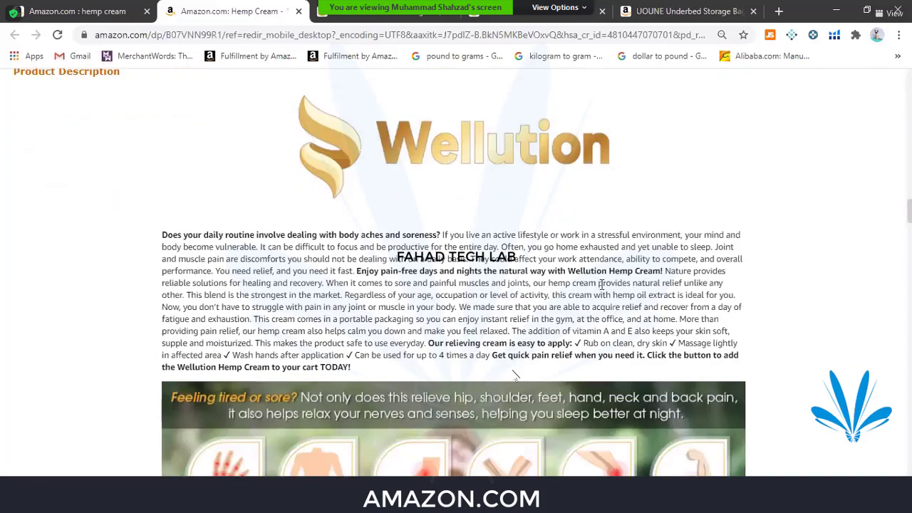
scroll(845, 171, "down", 1)
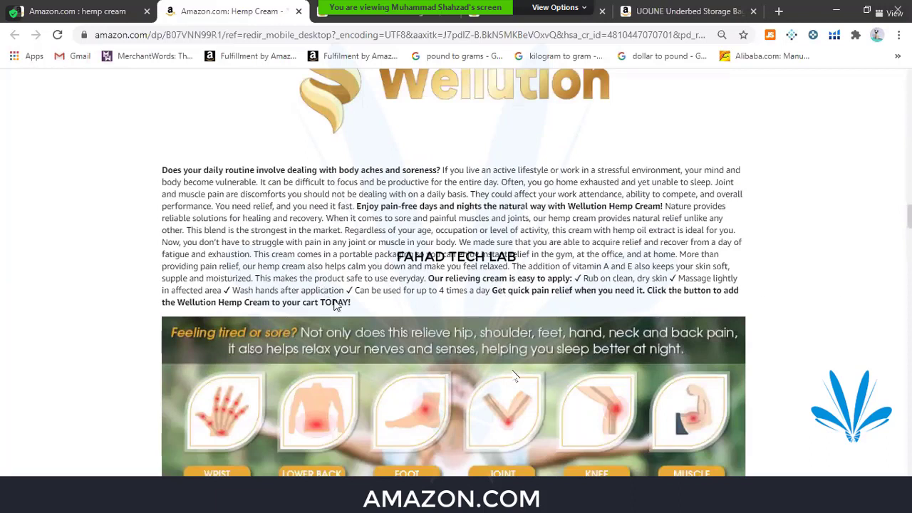
scroll(335, 304, "down", 5)
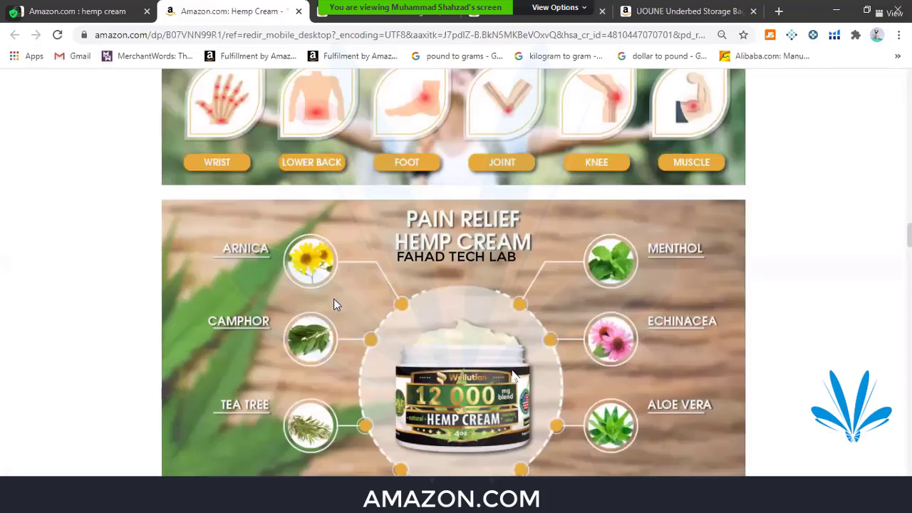
scroll(334, 299, "down", 5)
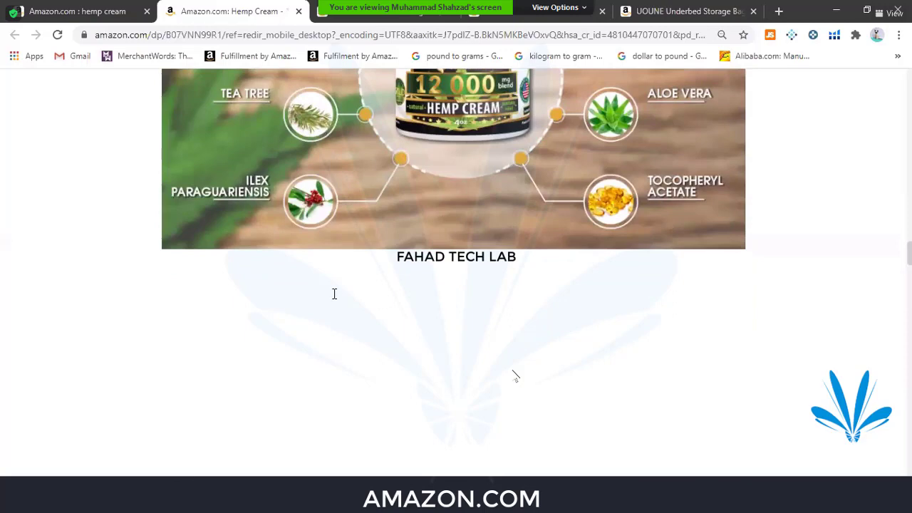
- Scroll past Videos, related products and Q&A to the top reviews from the United States
scroll(336, 292, "down", 5)
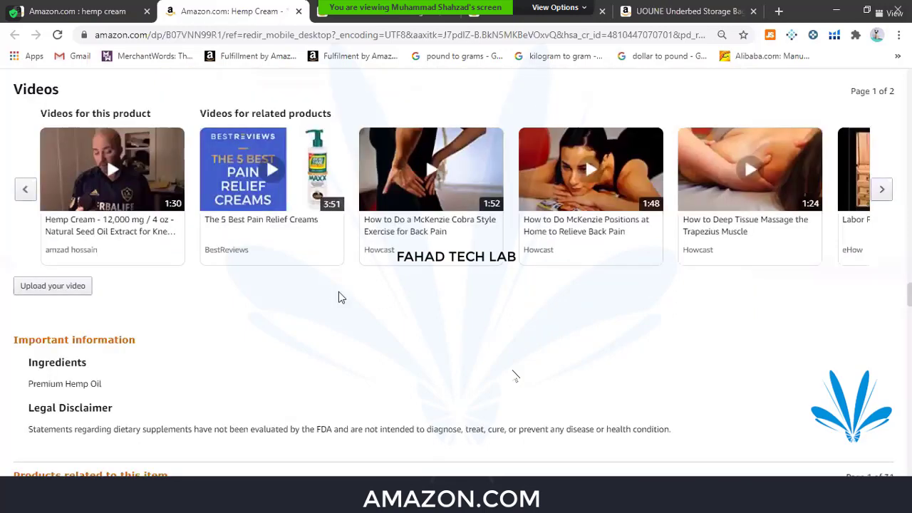
scroll(339, 296, "down", 2)
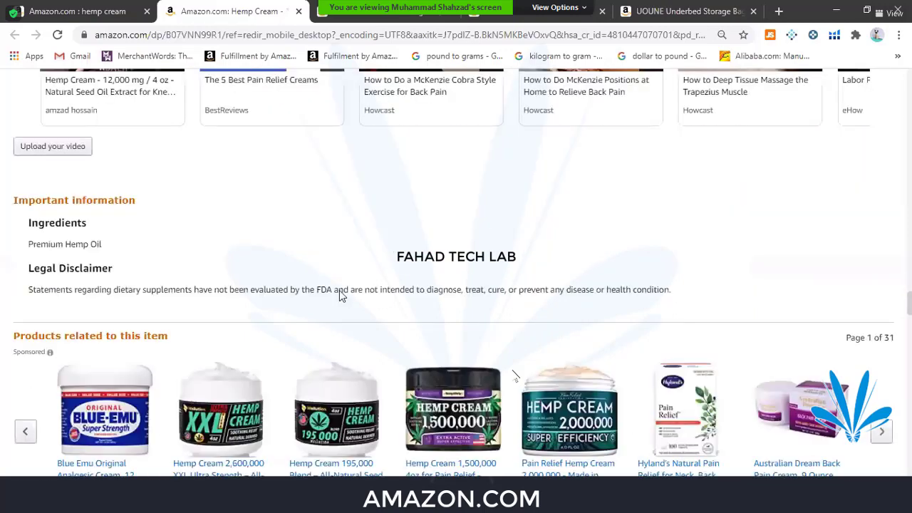
scroll(367, 292, "down", 2)
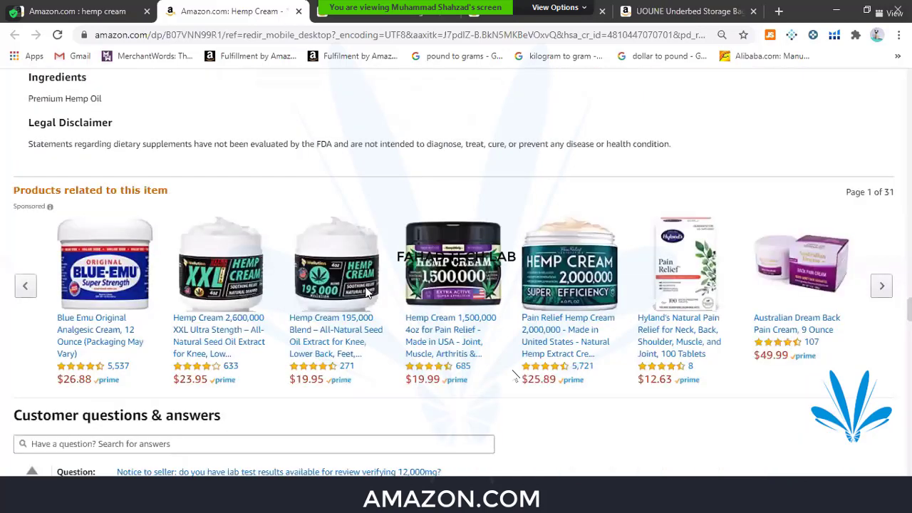
scroll(365, 292, "down", 1)
scroll(349, 283, "down", 4)
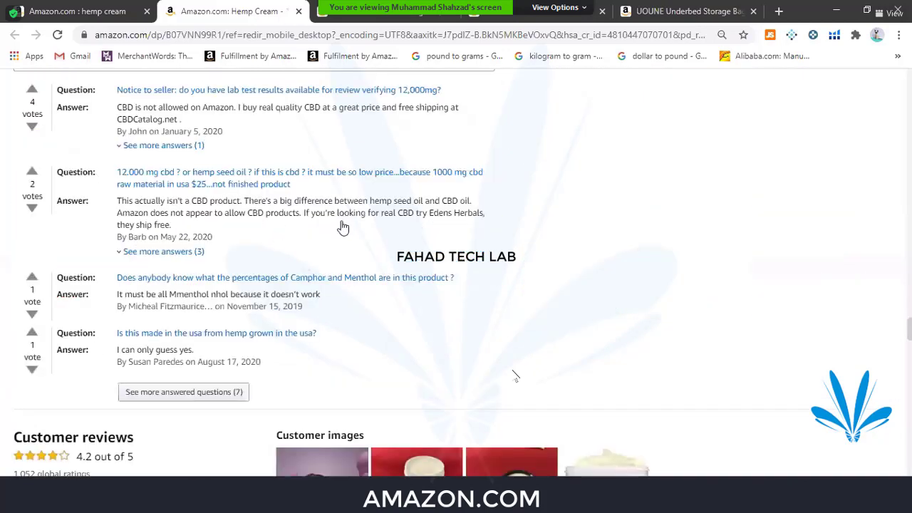
scroll(332, 363, "down", 1)
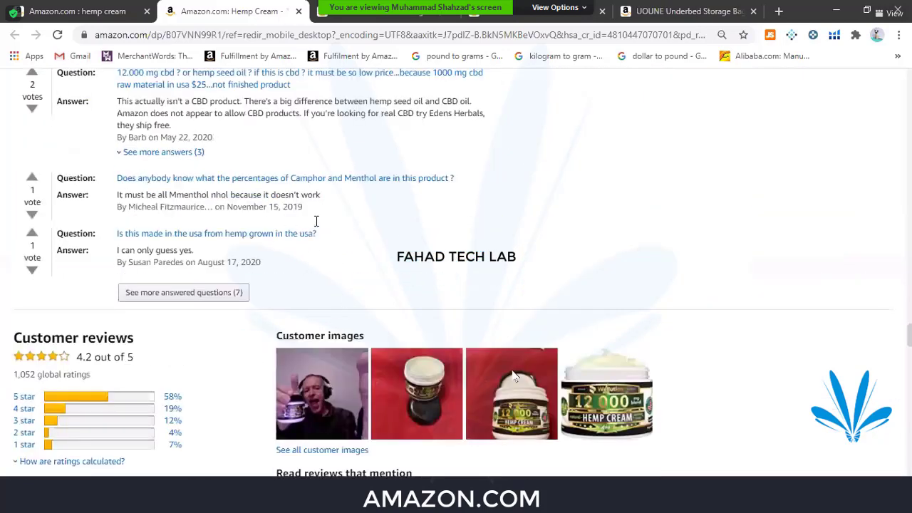
scroll(316, 221, "down", 5)
scroll(334, 336, "down", 2)
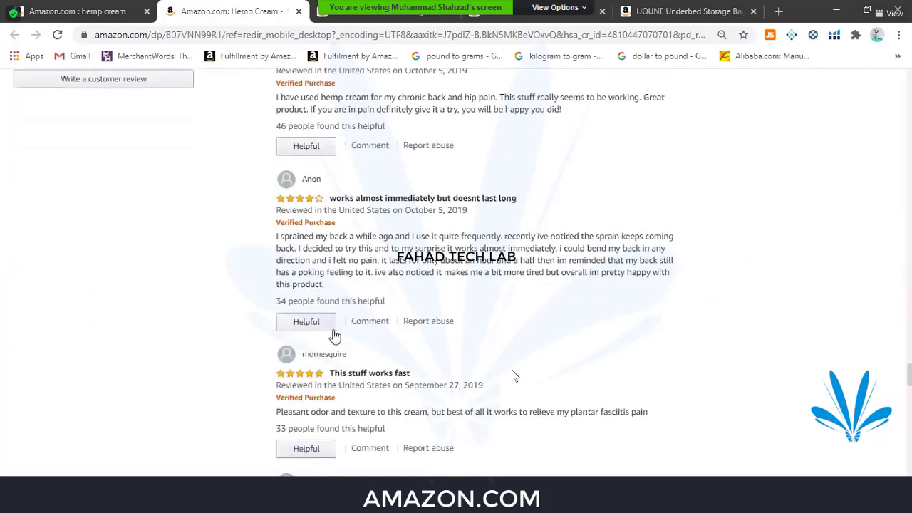
scroll(354, 332, "down", 2)
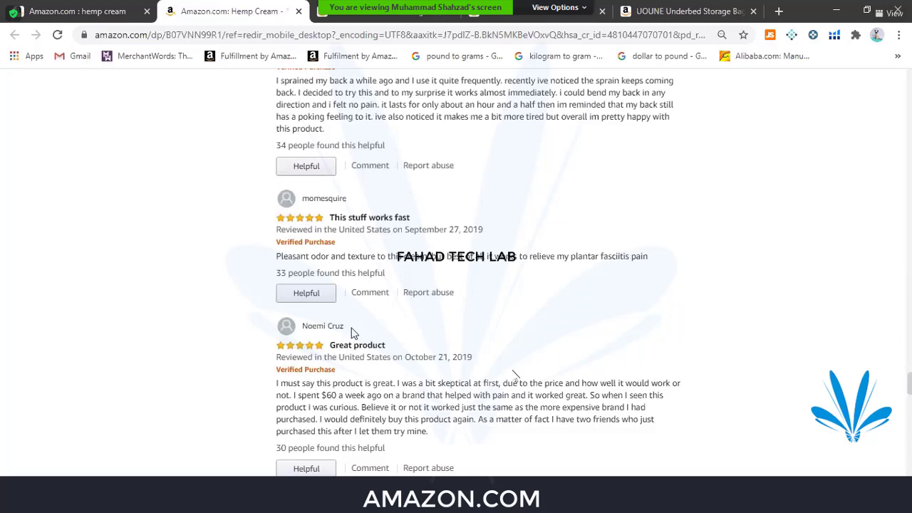
scroll(354, 332, "up", 2)
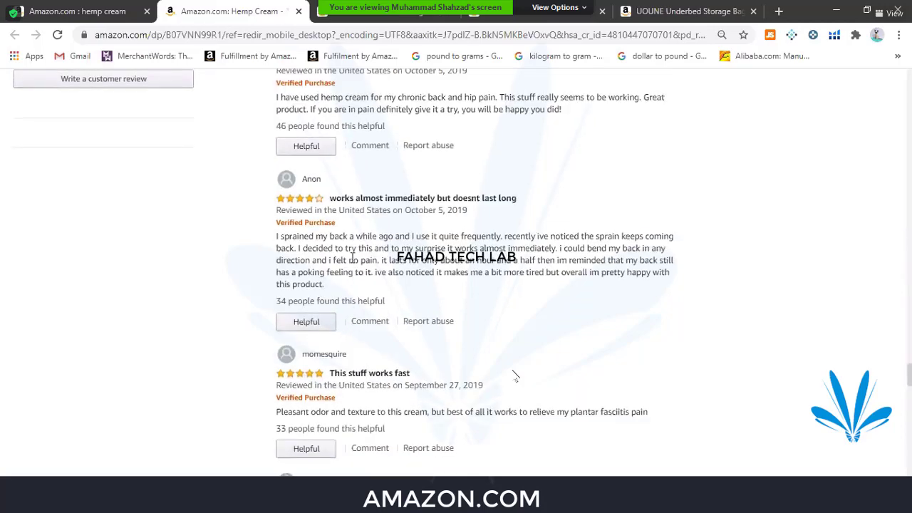
scroll(312, 199, "up", 2)
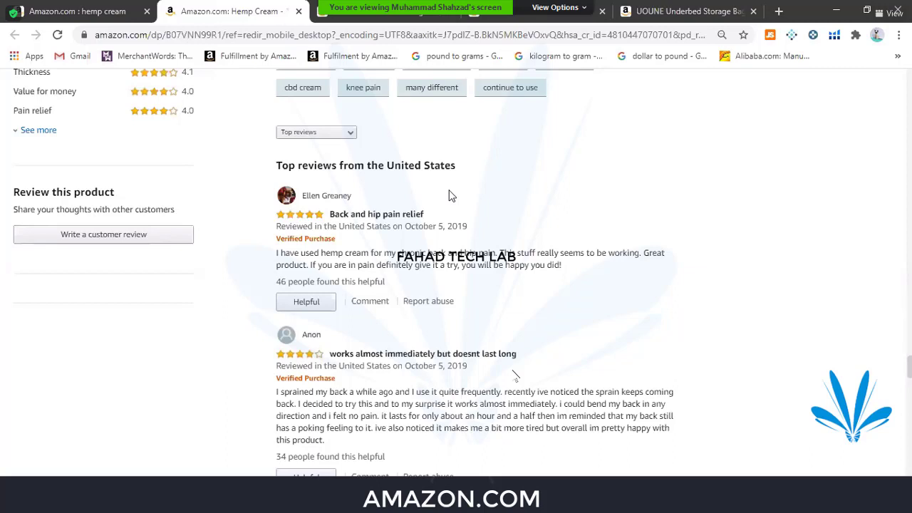
scroll(420, 265, "down", 2)
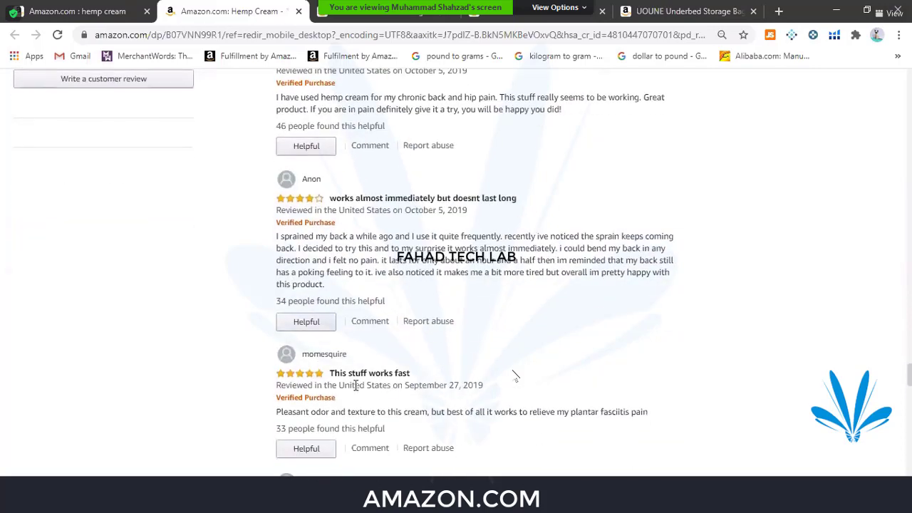
- Scroll back up the hemp cream listing, then switch to the Detail Page Sales and Traffic report window
scroll(311, 313, "up", 2)
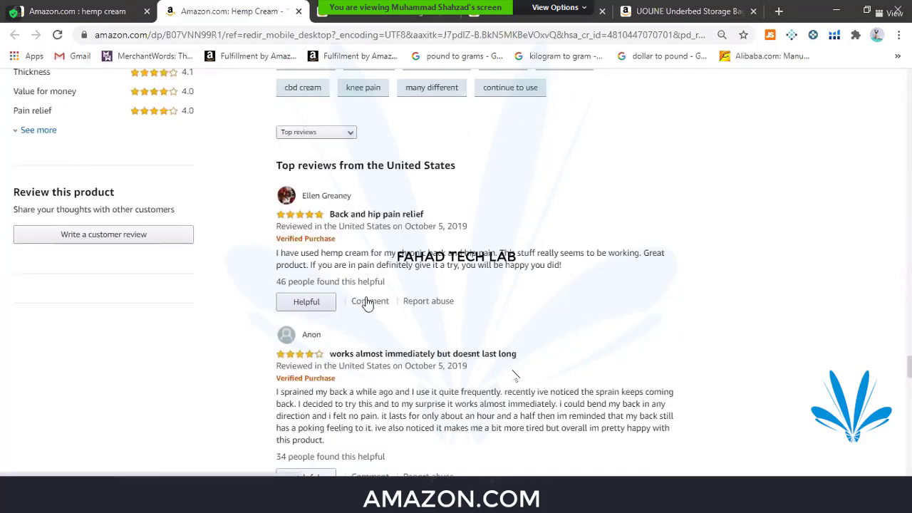
scroll(367, 303, "up", 1)
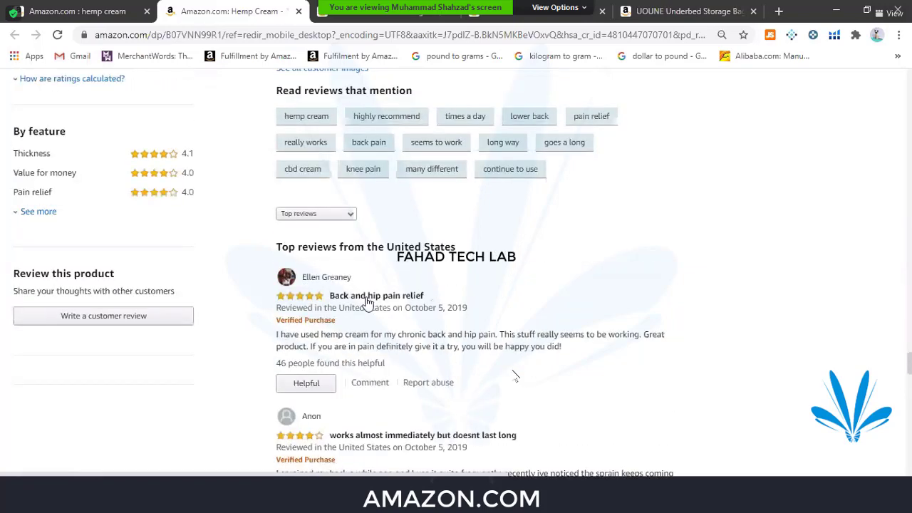
scroll(367, 303, "up", 1)
scroll(367, 302, "up", 1)
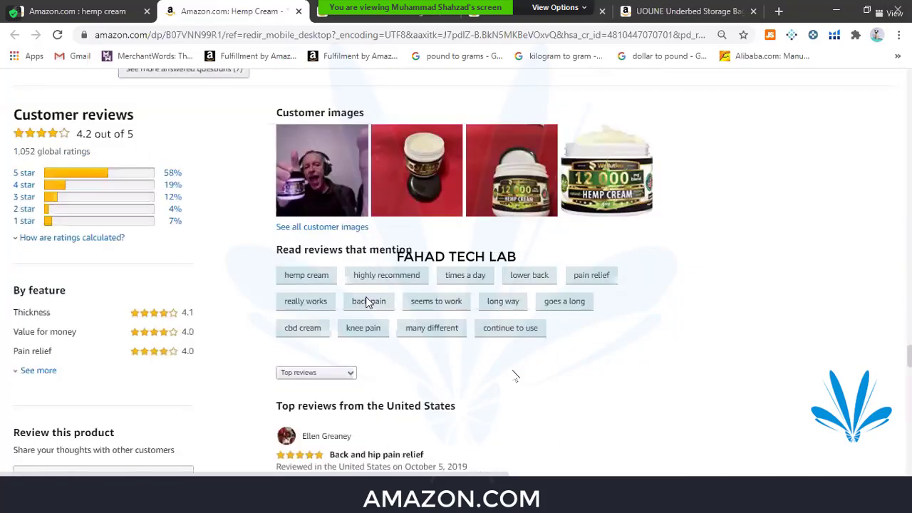
scroll(366, 303, "up", 3)
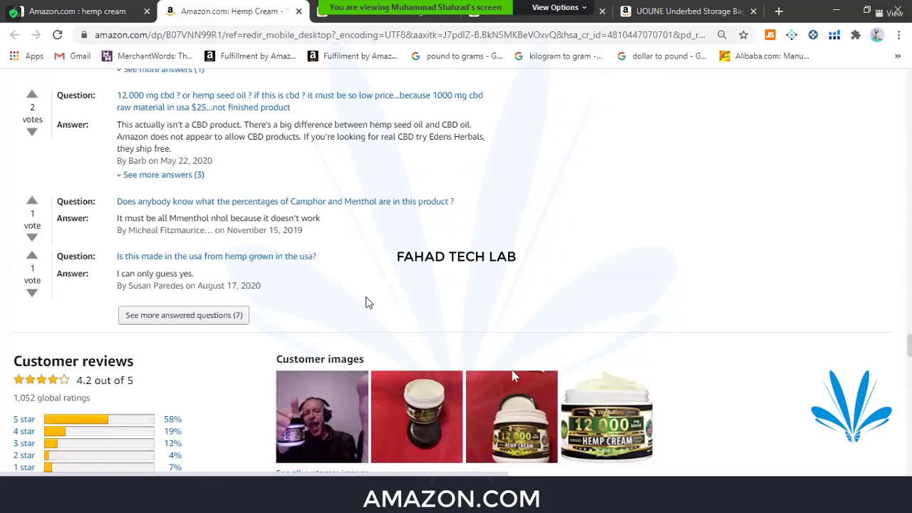
scroll(369, 303, "up", 2)
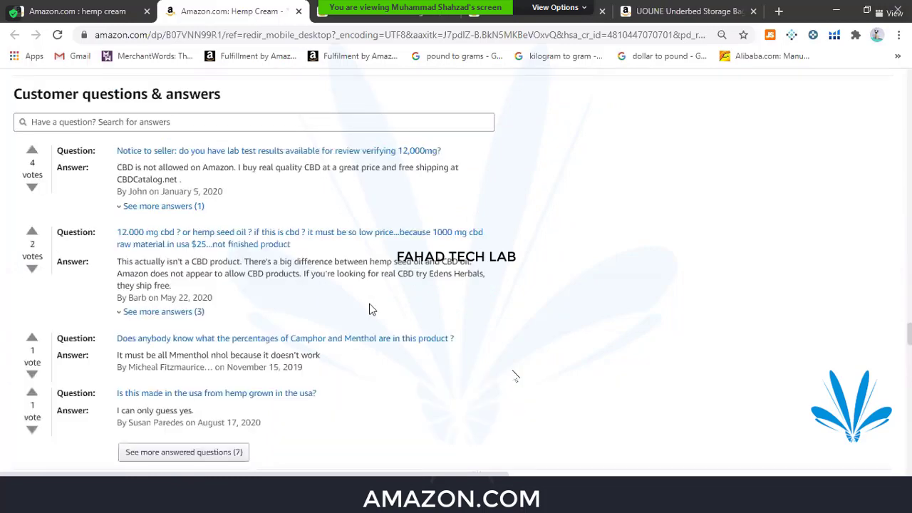
scroll(370, 309, "up", 3)
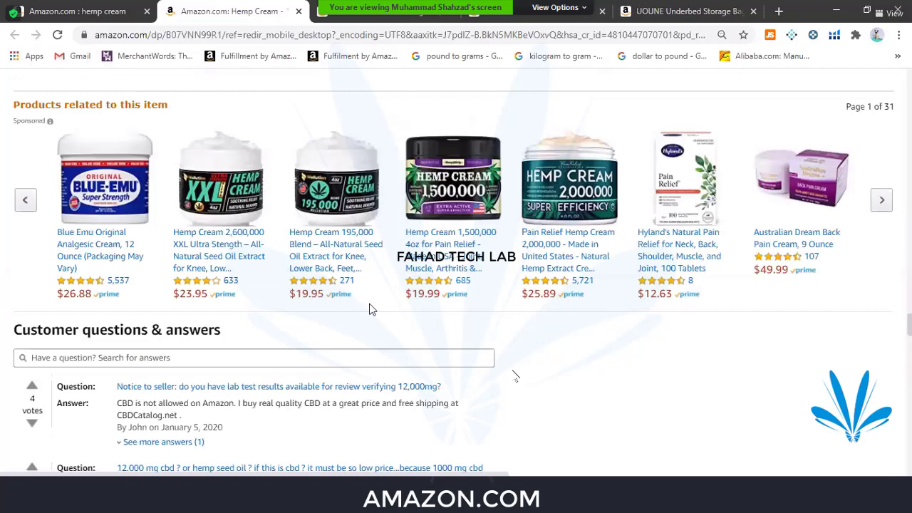
scroll(370, 309, "up", 5)
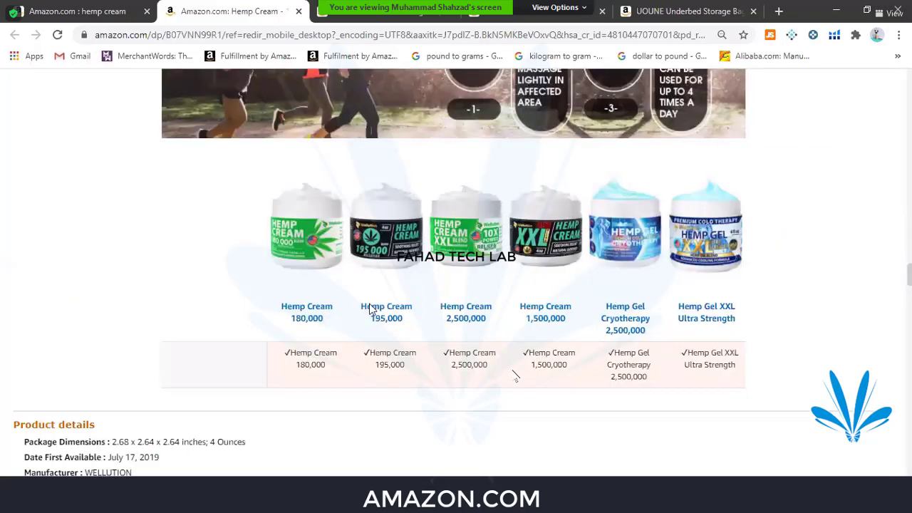
scroll(369, 309, "up", 2)
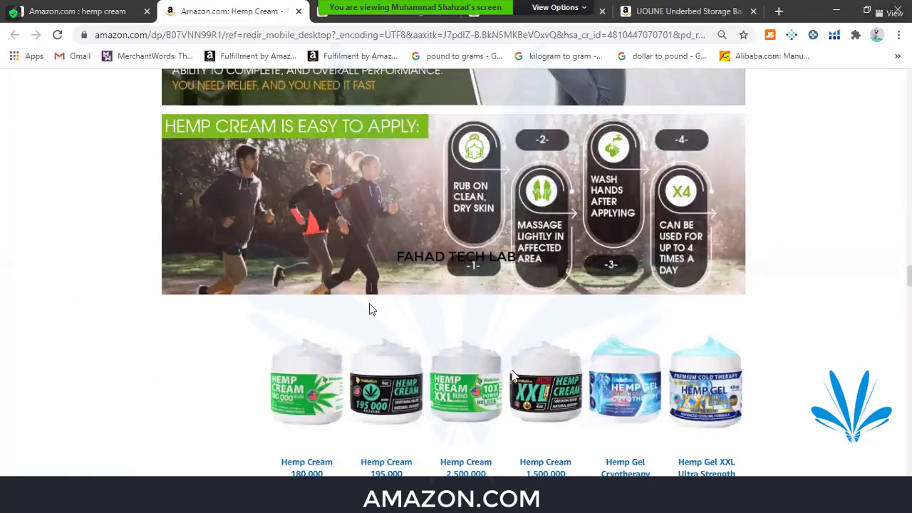
scroll(369, 309, "up", 4)
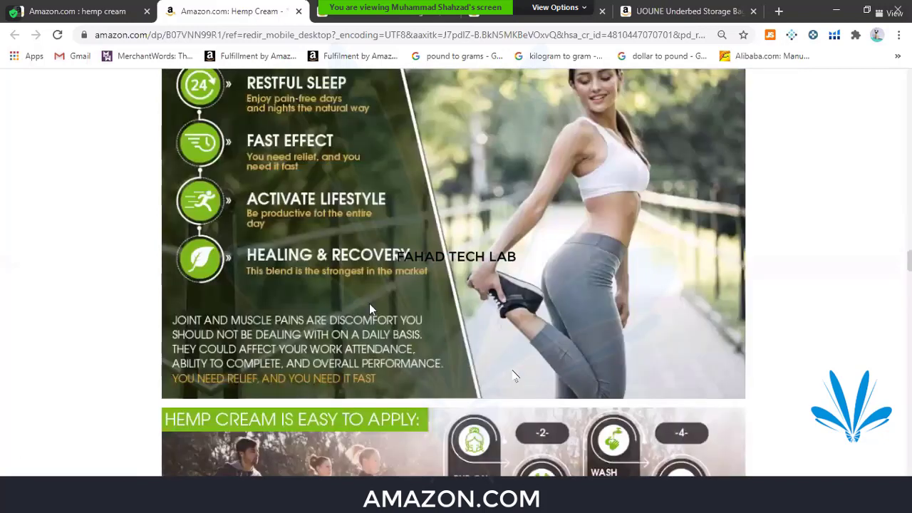
scroll(611, 301, "up", 5)
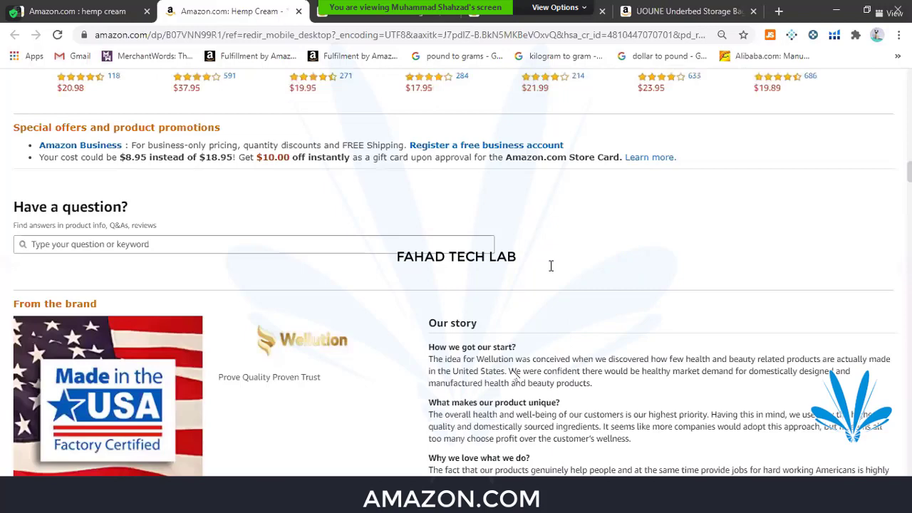
scroll(551, 266, "up", 5)
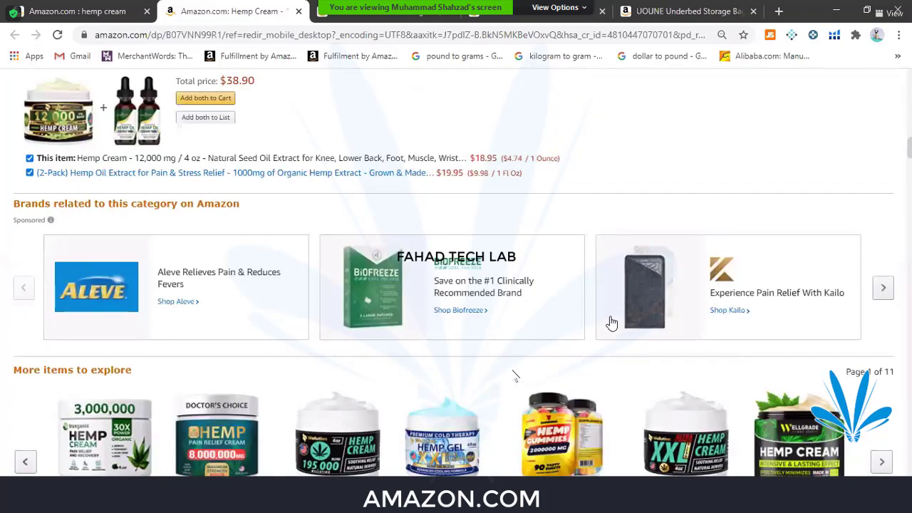
scroll(627, 299, "up", 10)
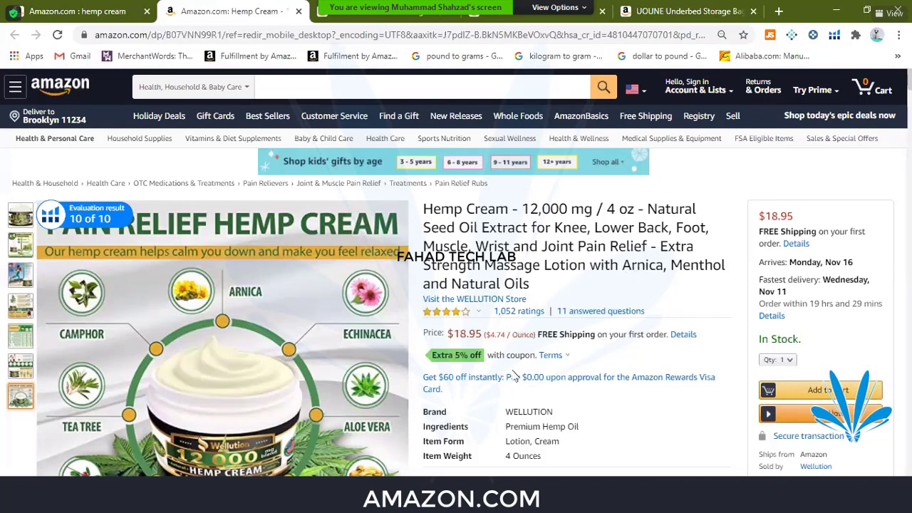
left_click(279, 502)
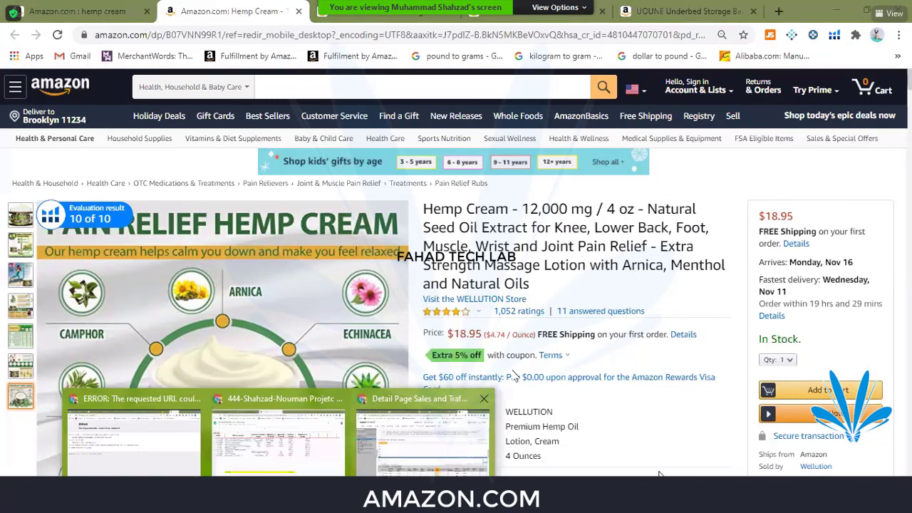
left_click(420, 428)
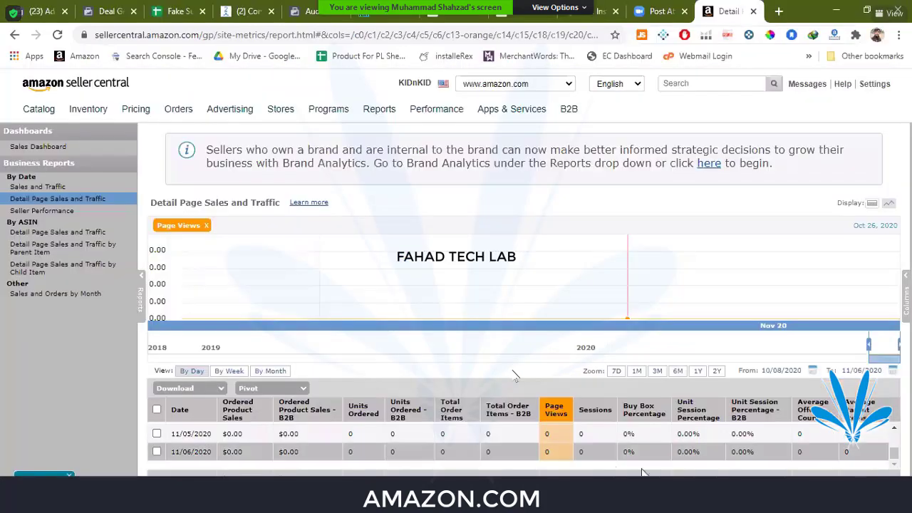
- Bring up the Virtual Assistant PDF in Edge and scroll to section 7, Amazon Cases and Report Handling
key("alt+Tab")
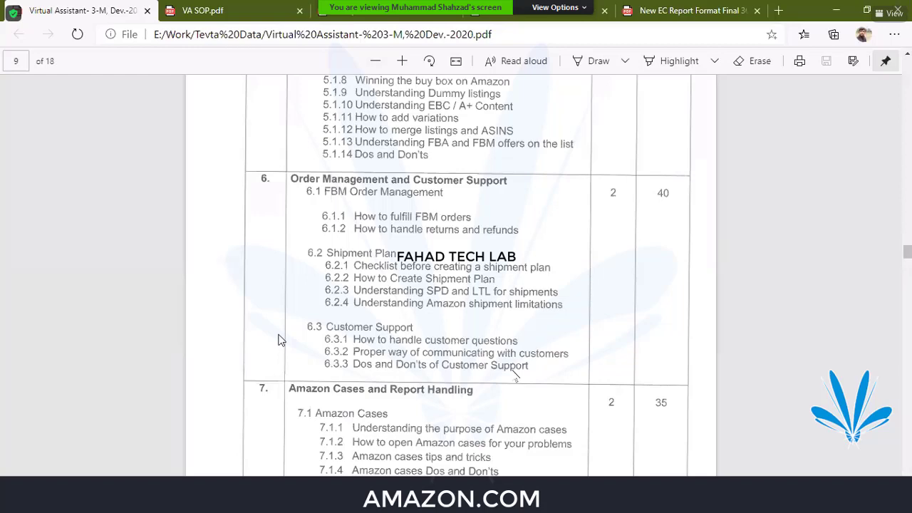
scroll(280, 340, "down", 3)
scroll(357, 328, "down", 1)
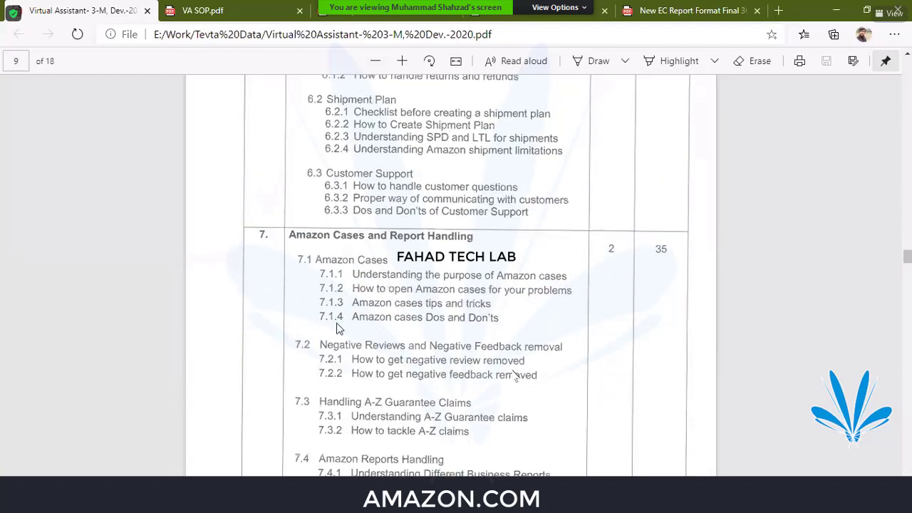
scroll(339, 329, "down", 2)
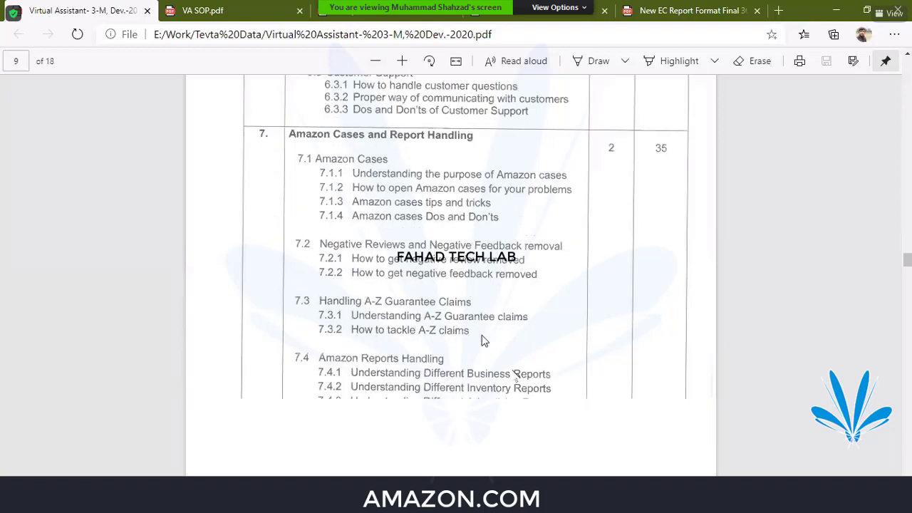
scroll(482, 341, "down", 1)
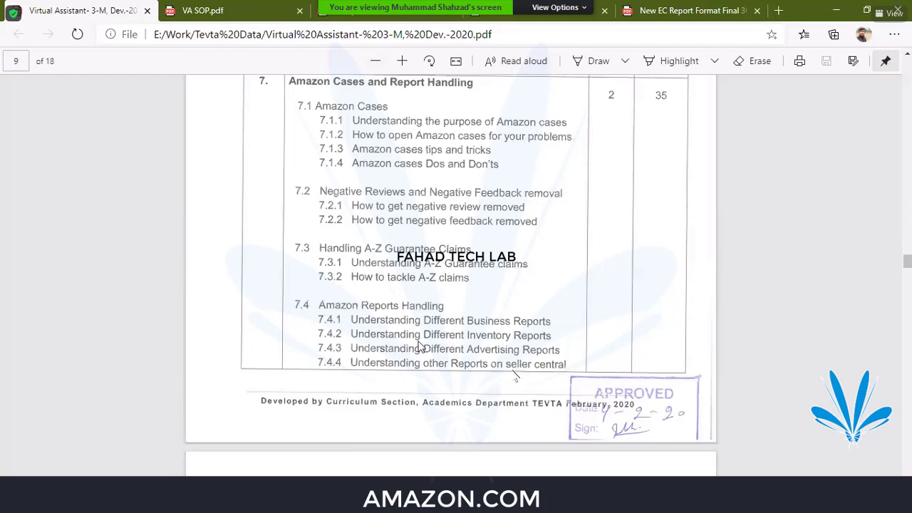
scroll(420, 347, "down", 3)
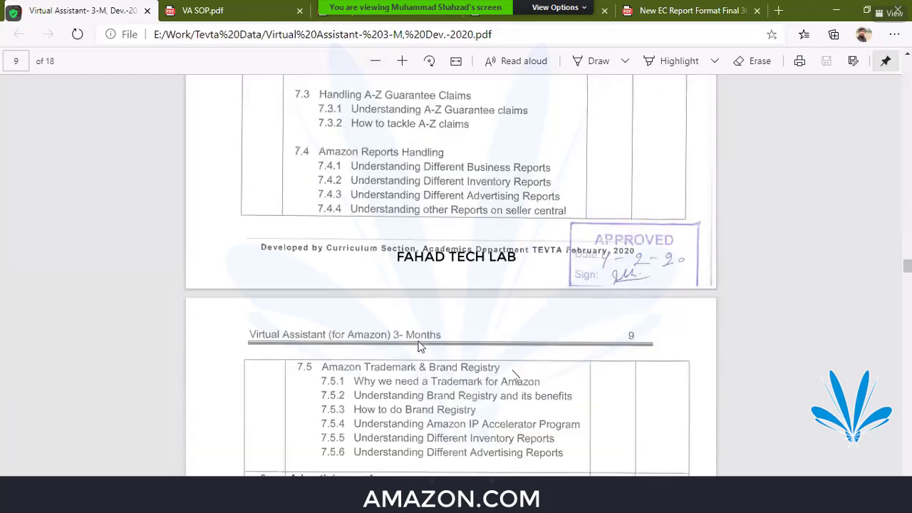
scroll(419, 346, "up", 3)
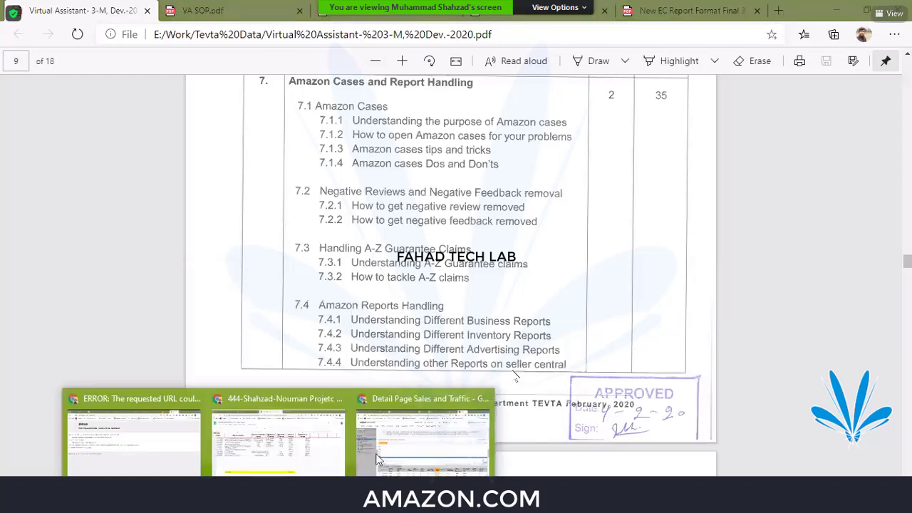
- Return briefly to the Sales and Traffic report, then switch to the Jazz WiFi router page
left_click(394, 450)
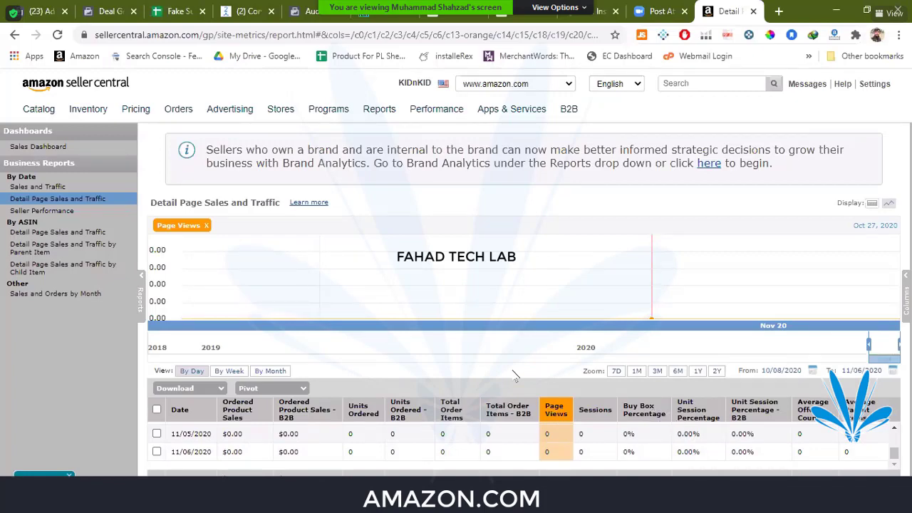
key("alt+Tab")
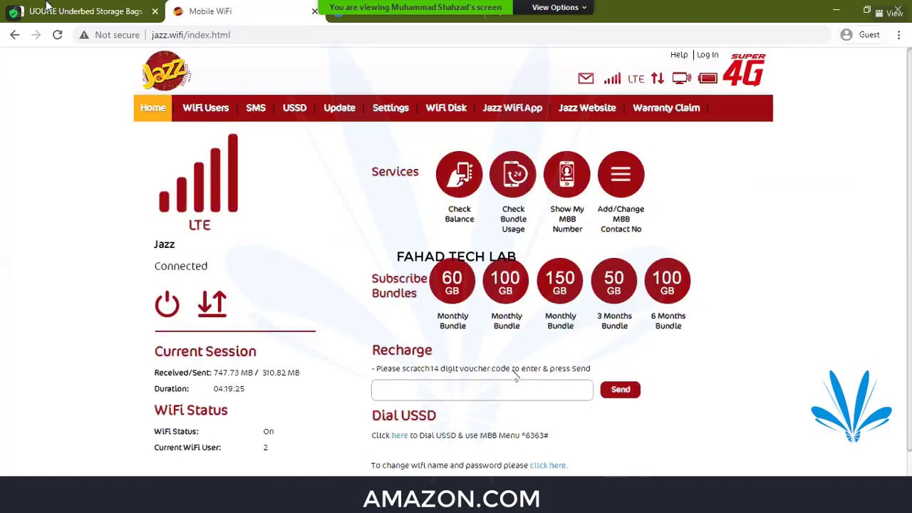
- Open the UOUNE storage bags listing and highlight its 'Currently unavailable' notice, then start a new tab
left_click(639, 498)
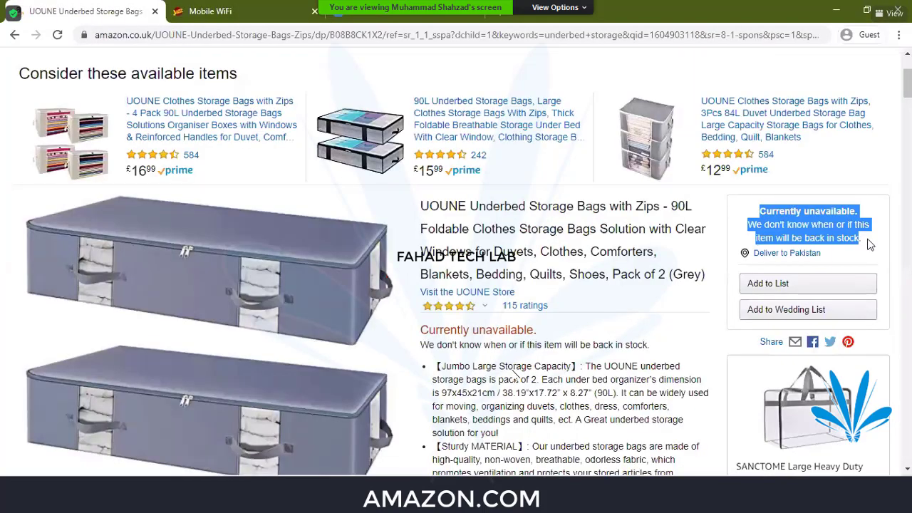
left_click_drag(756, 238, 860, 238)
triple_click(774, 224)
left_click(862, 228)
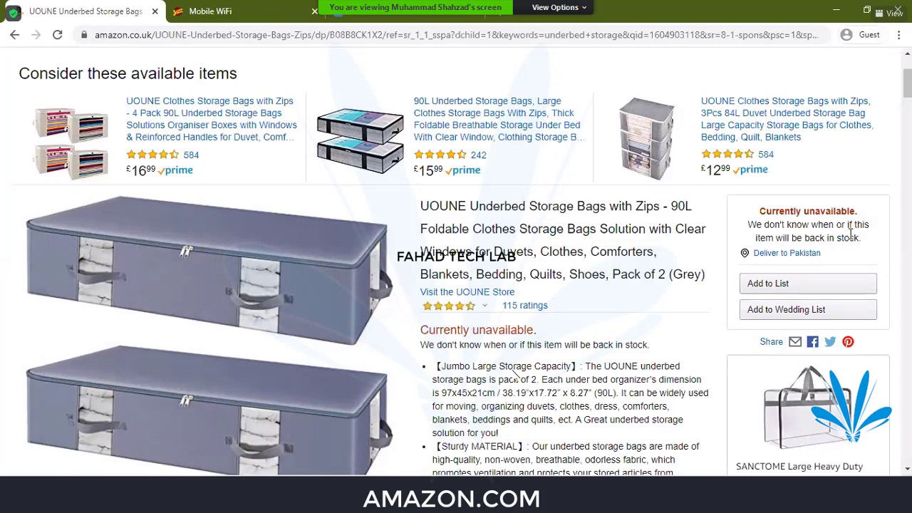
left_click_drag(861, 239, 761, 211)
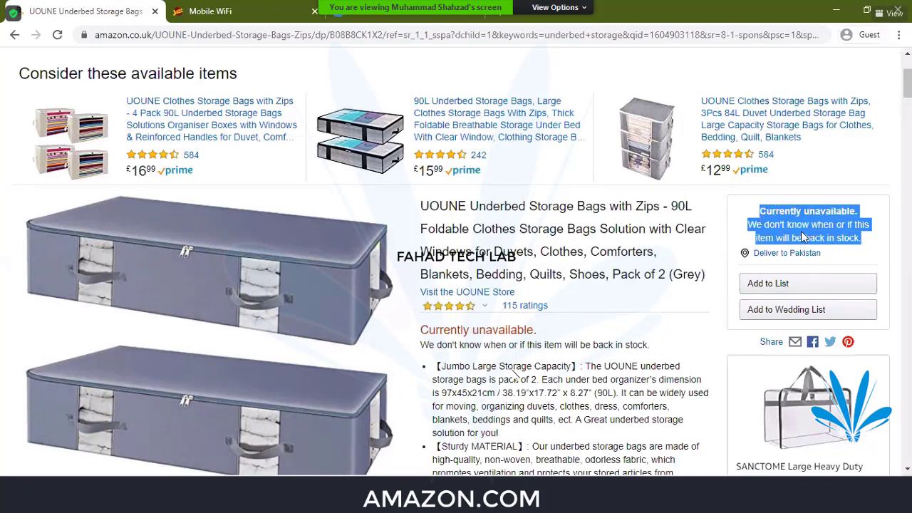
left_click(865, 241)
left_click_drag(868, 241, 758, 212)
left_click(751, 215)
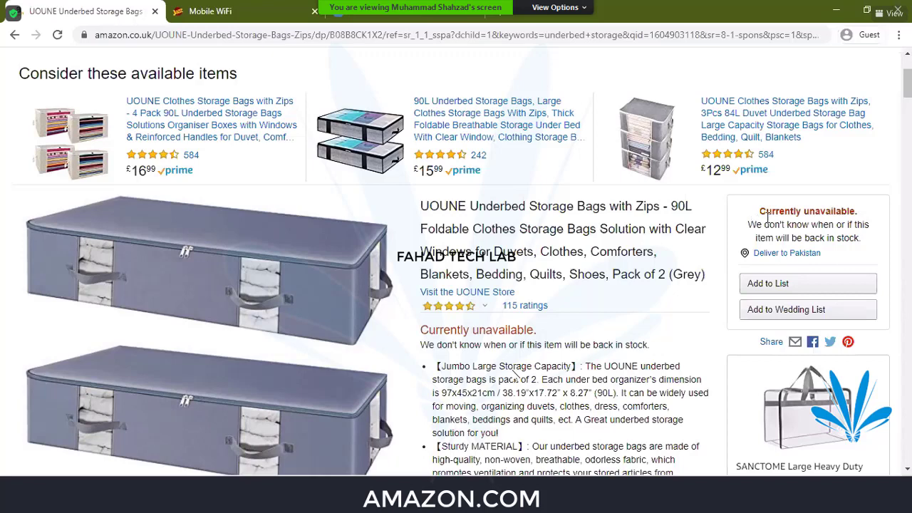
left_click_drag(871, 242, 760, 215)
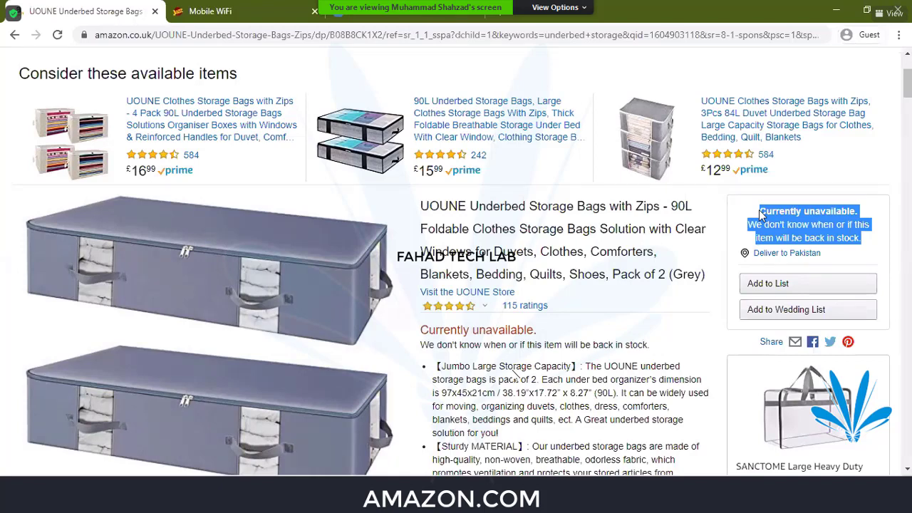
left_click(498, 21)
- Go to daraz.com in the new tab
type("dar")
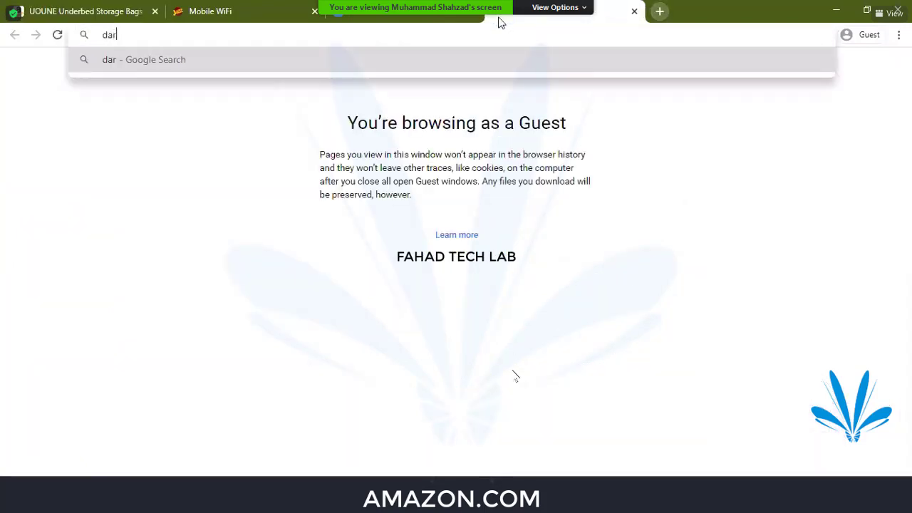
type("aza")
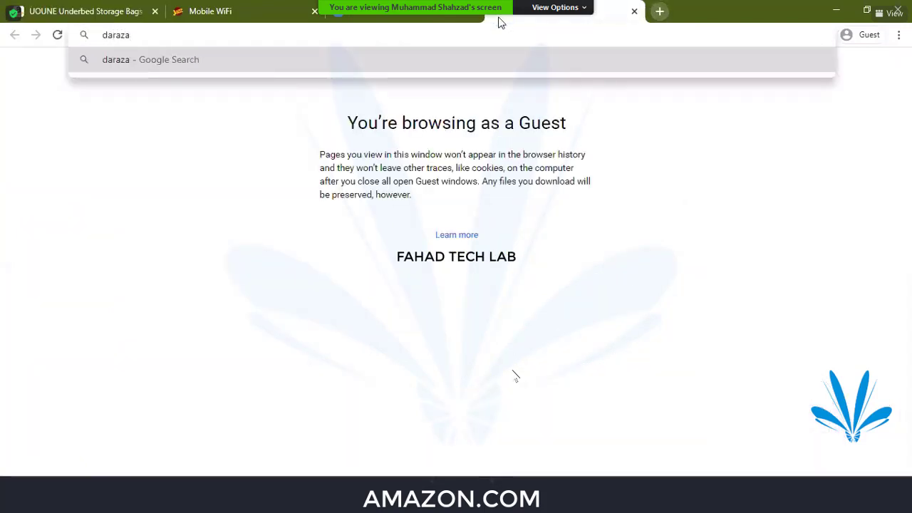
key("BackSpace")
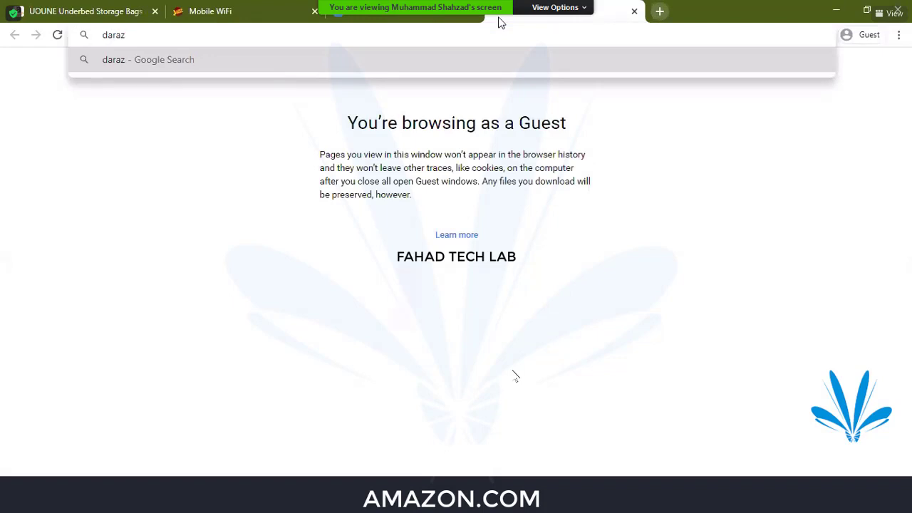
type(".com")
key("Return")
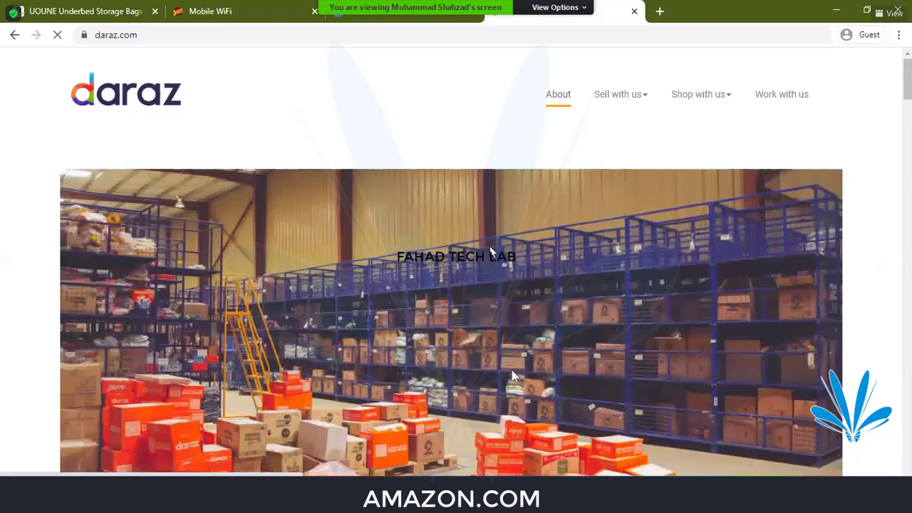
- Scroll through the DarazMall, Daraz University, Daraz Express and warehouse sections of the page
scroll(513, 377, "down", 1)
scroll(513, 376, "down", 3)
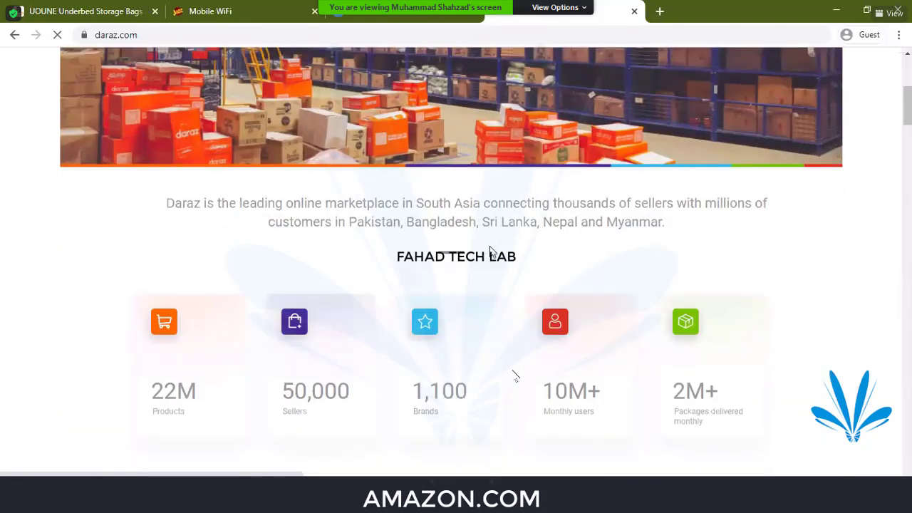
scroll(516, 373, "down", 2)
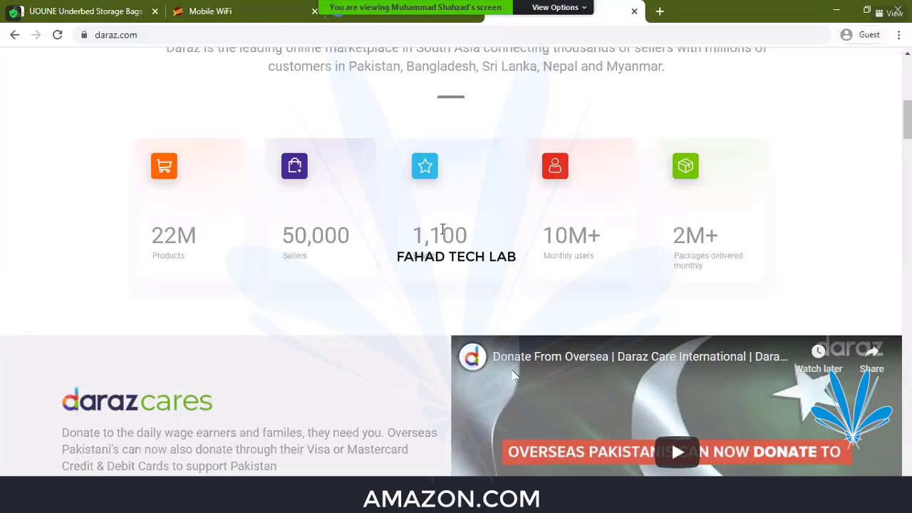
scroll(442, 231, "down", 2)
scroll(442, 231, "down", 2)
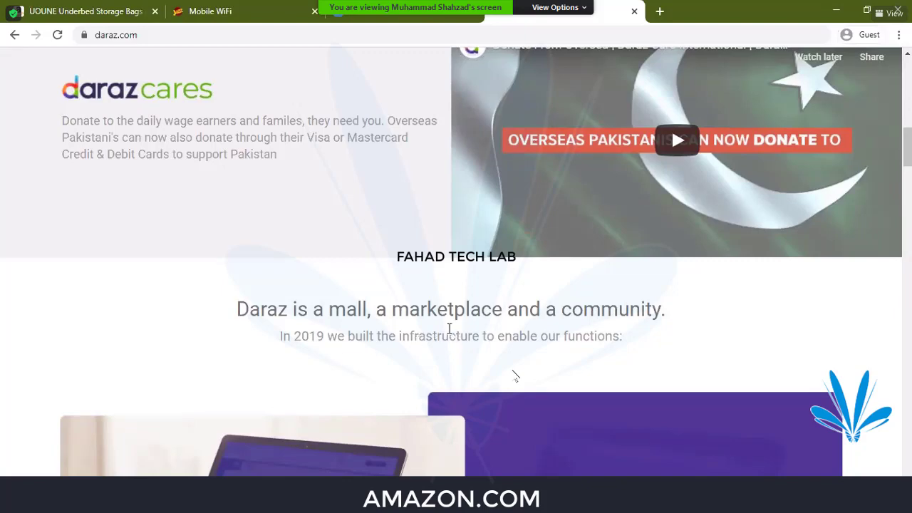
scroll(430, 294, "down", 2)
scroll(431, 294, "down", 2)
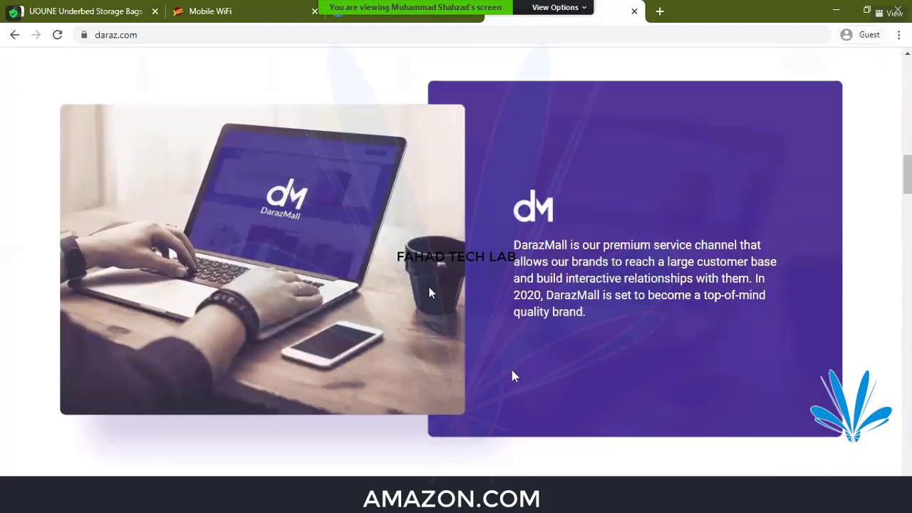
scroll(444, 269, "down", 1)
scroll(445, 270, "down", 2)
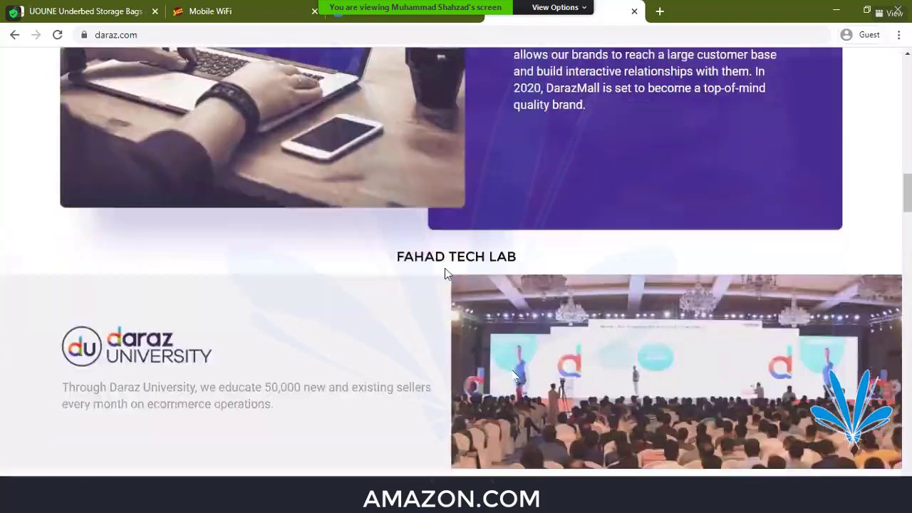
scroll(444, 269, "down", 1)
scroll(445, 269, "down", 2)
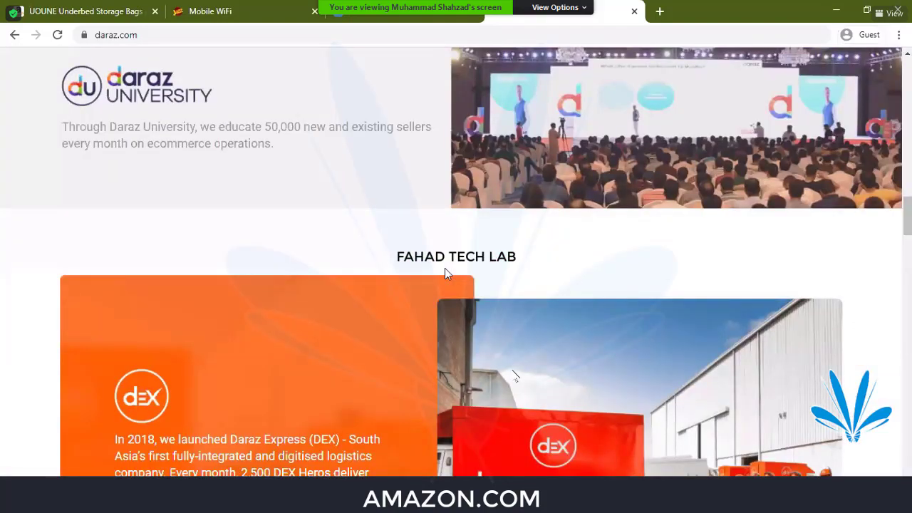
scroll(445, 270, "down", 2)
scroll(444, 270, "down", 2)
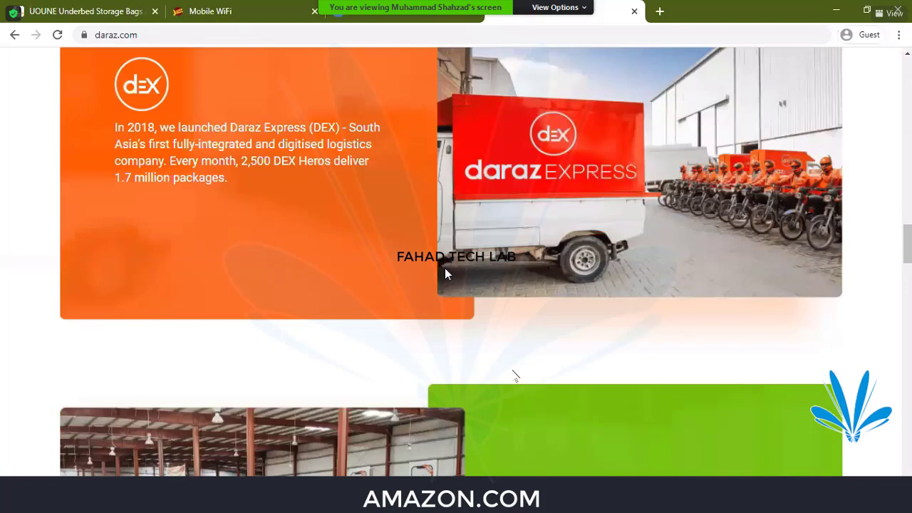
scroll(444, 269, "down", 1)
scroll(445, 269, "down", 1)
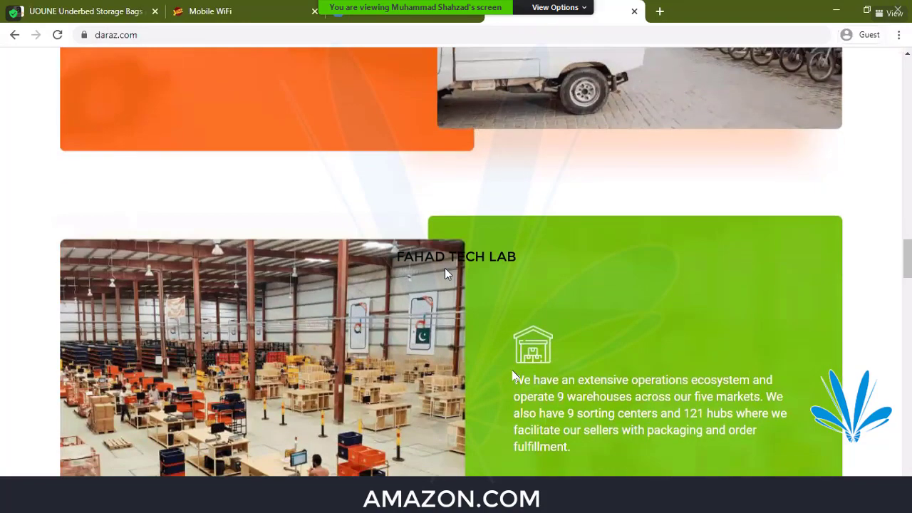
scroll(513, 377, "down", 2)
scroll(513, 376, "up", 3)
scroll(512, 376, "up", 1)
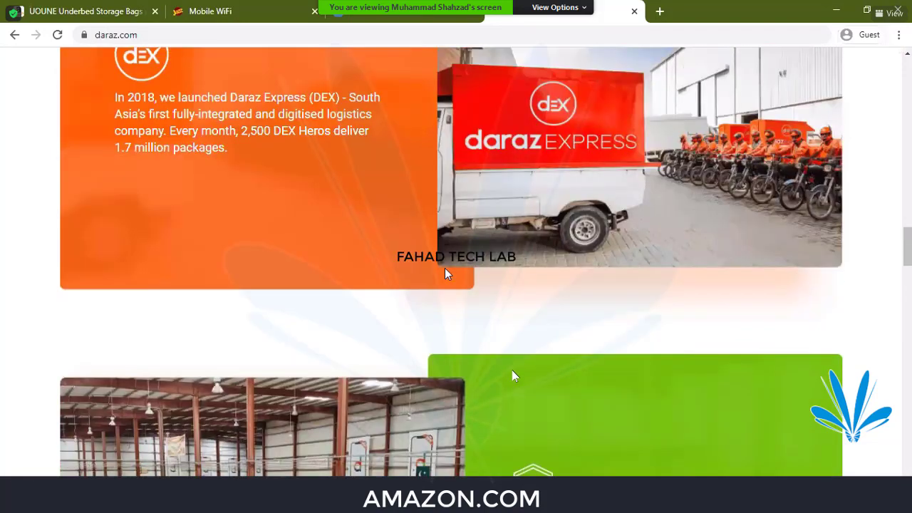
scroll(514, 376, "down", 5)
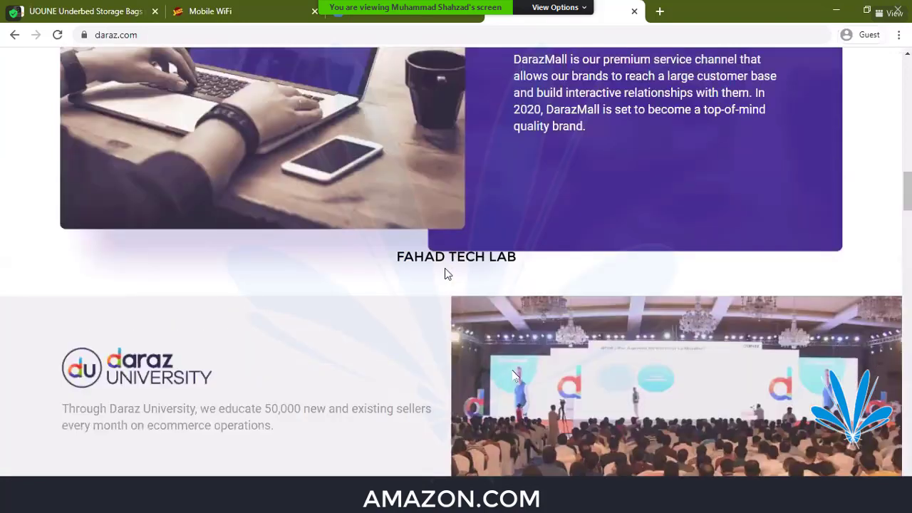
scroll(514, 375, "up", 2)
scroll(513, 376, "up", 4)
scroll(514, 375, "up", 1)
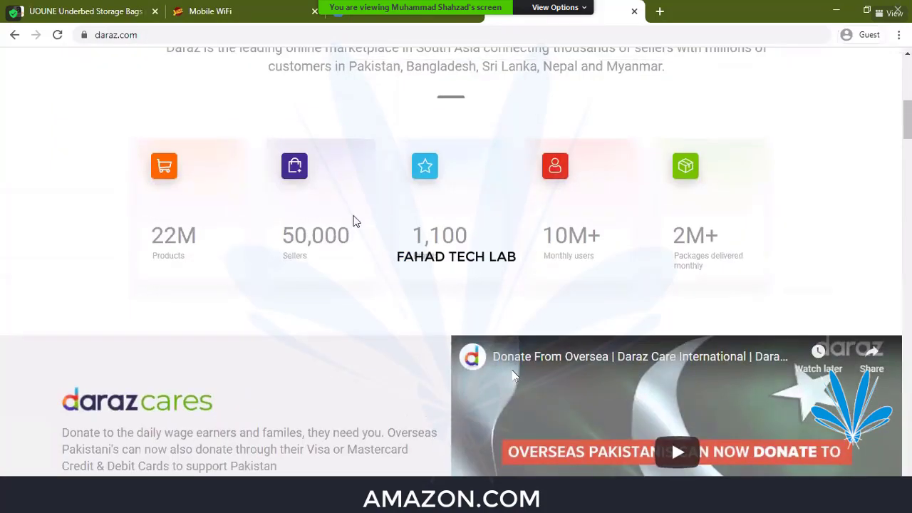
scroll(516, 376, "up", 1)
scroll(516, 376, "up", 1)
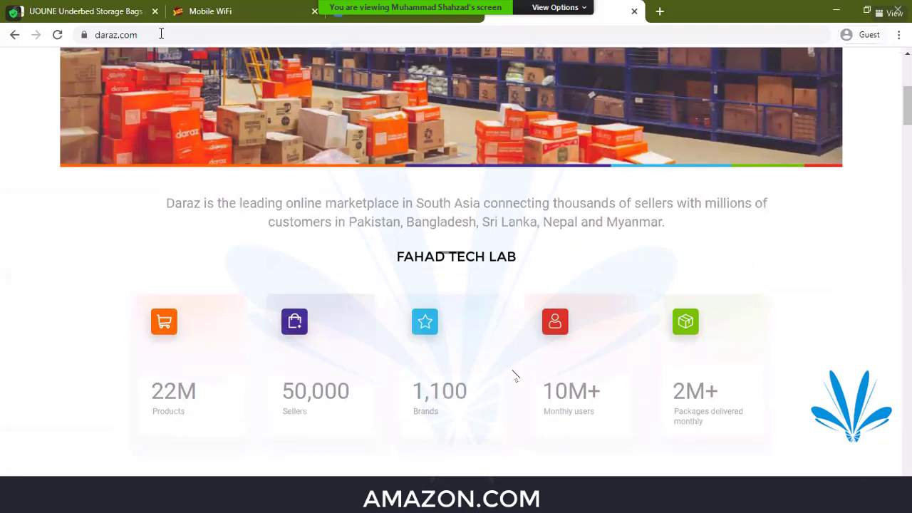
scroll(516, 376, "up", 3)
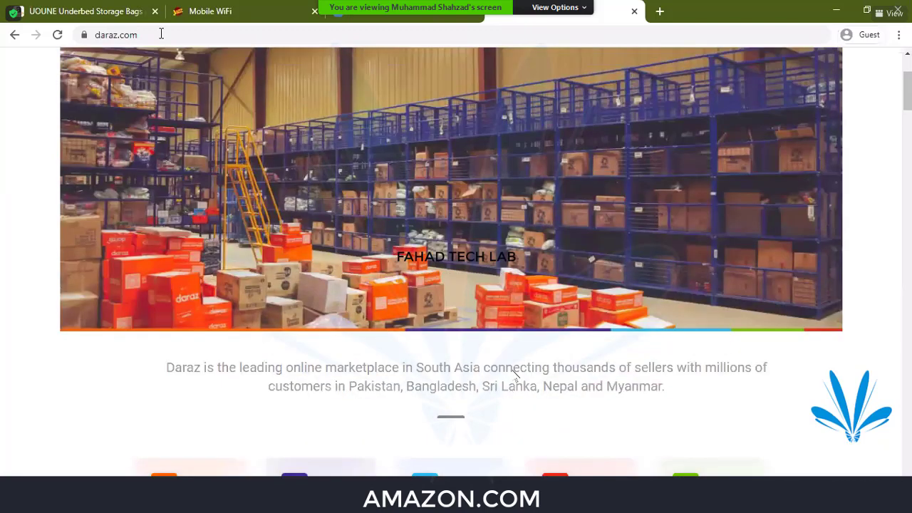
- Search for 'daraz 11.11' from the address bar
scroll(515, 376, "up", 2)
left_click(161, 34)
key("BackSpace")
key("BackSpace")
key("BackSpace")
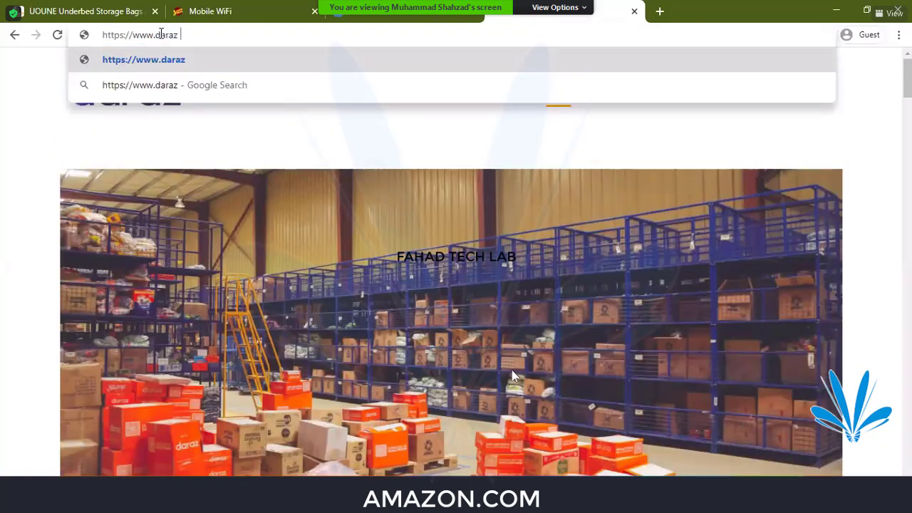
type("11.11")
key("Return")
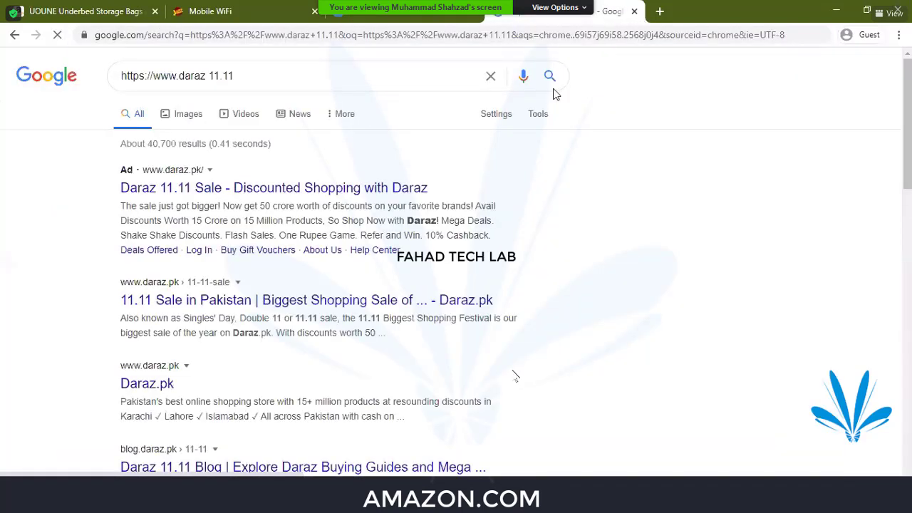
- Open the sponsored Daraz 11.11 Sale result in a new tab and switch to it
right_click(337, 250)
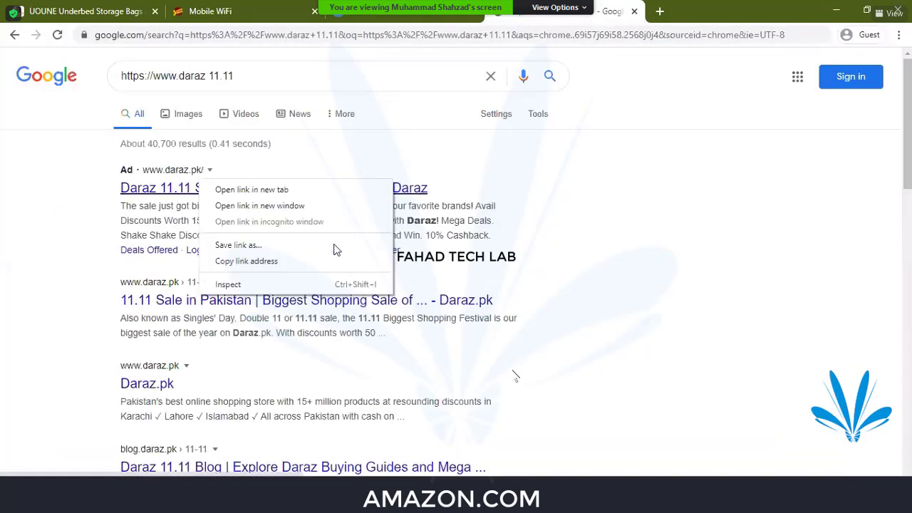
key("Down")
key("Return")
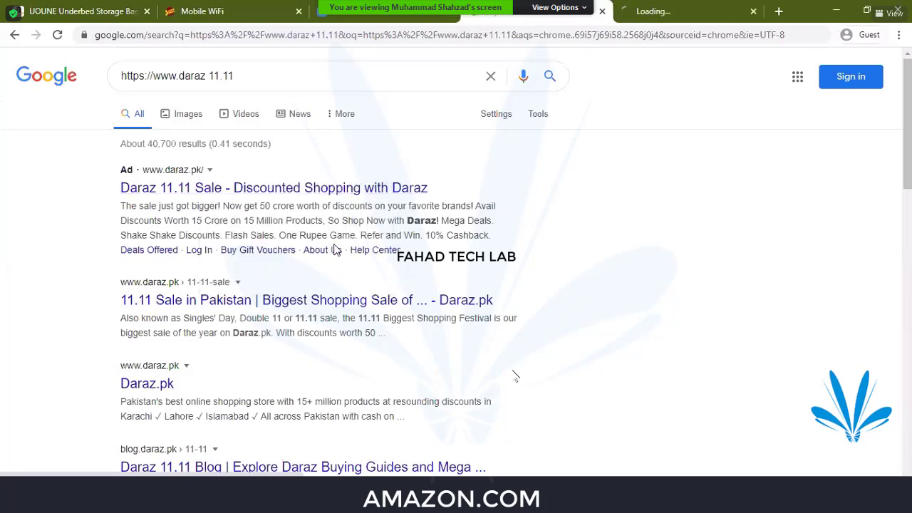
key("ctrl+Tab")
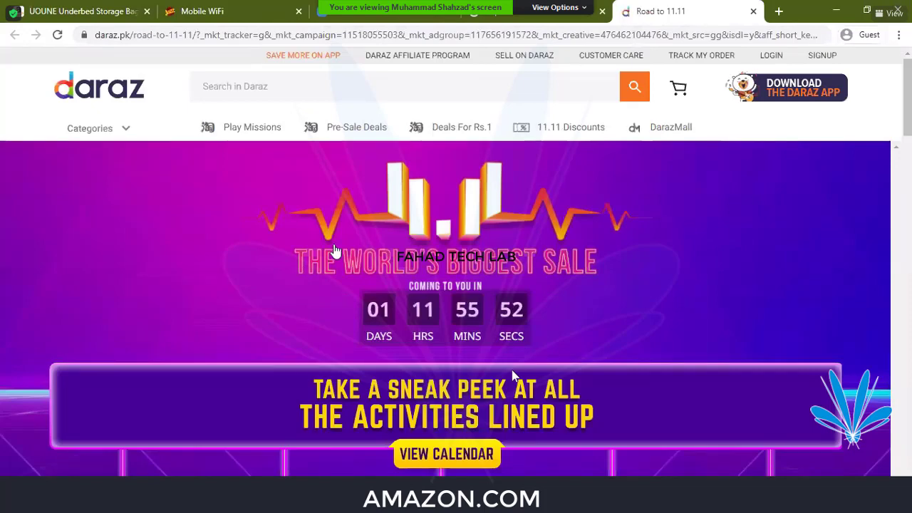
- Scroll past the Road to 11.11 date cards and deals, such as the Road Prince 70cc at Rs.46,999
scroll(336, 251, "down", 2)
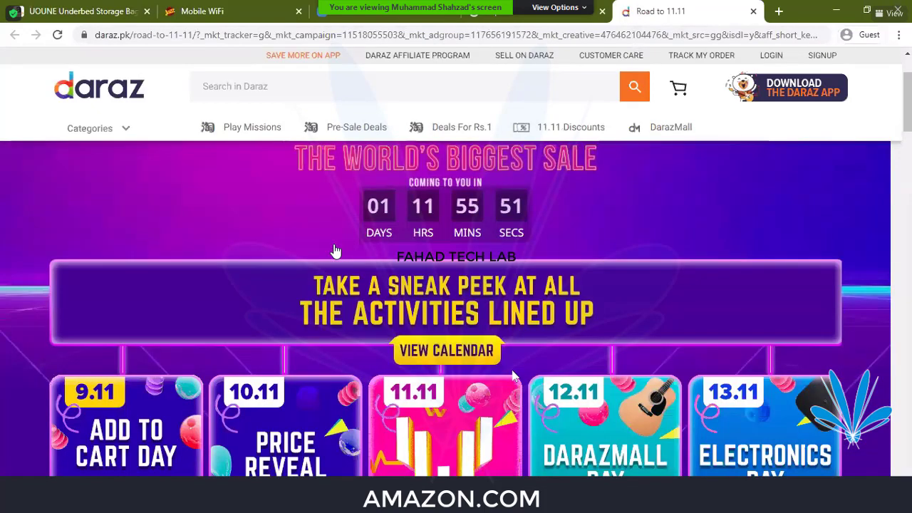
scroll(335, 251, "down", 1)
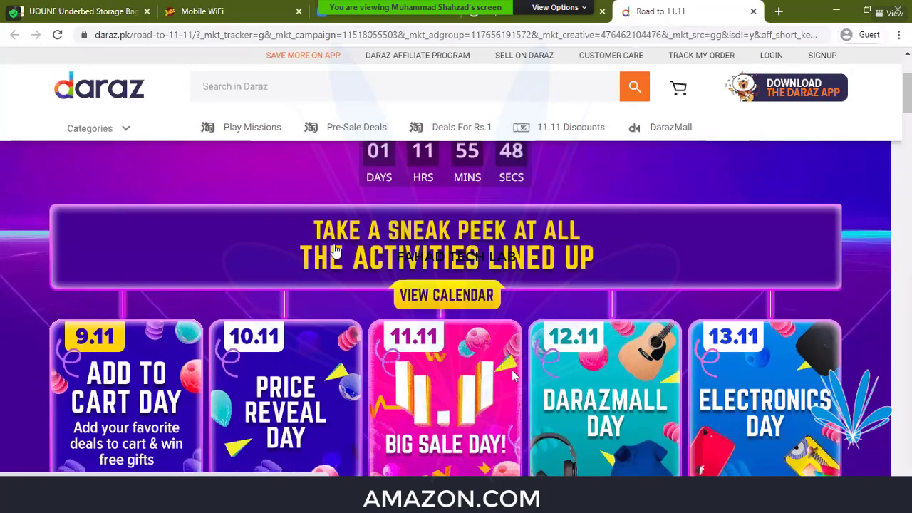
scroll(335, 251, "down", 3)
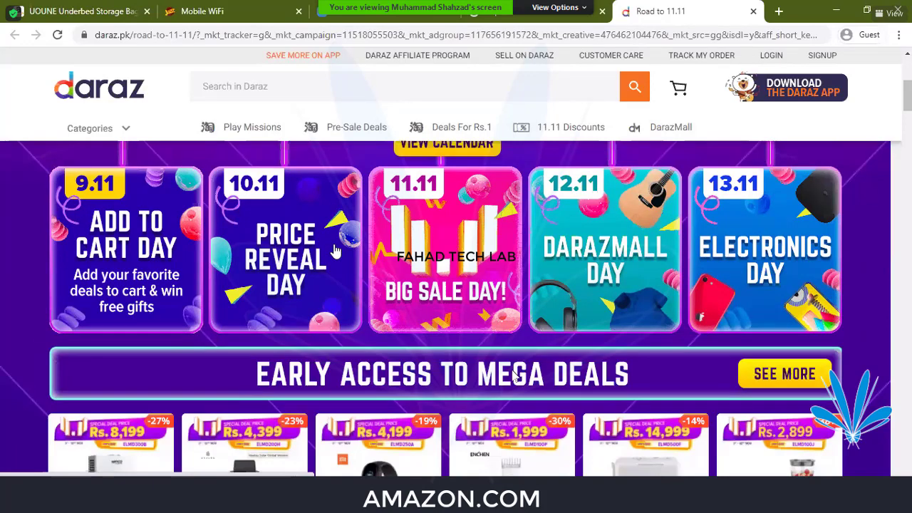
scroll(326, 245, "down", 3)
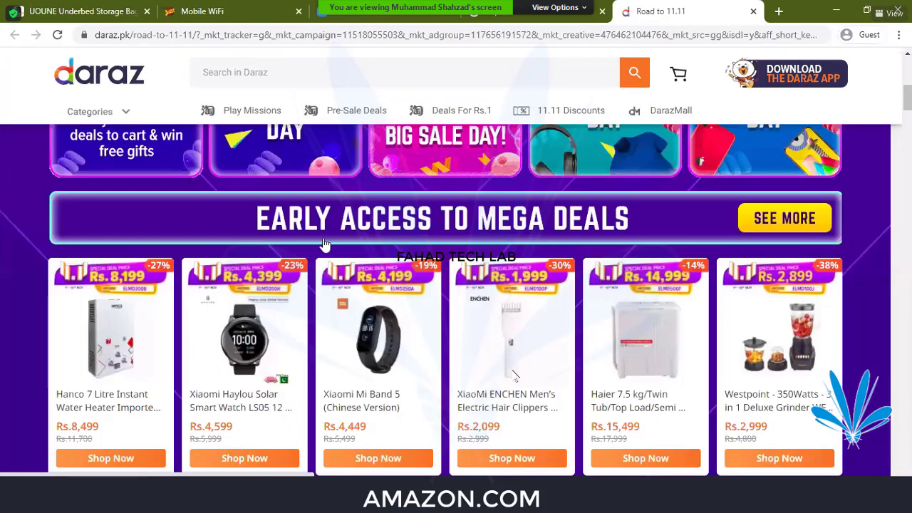
scroll(320, 242, "down", 3)
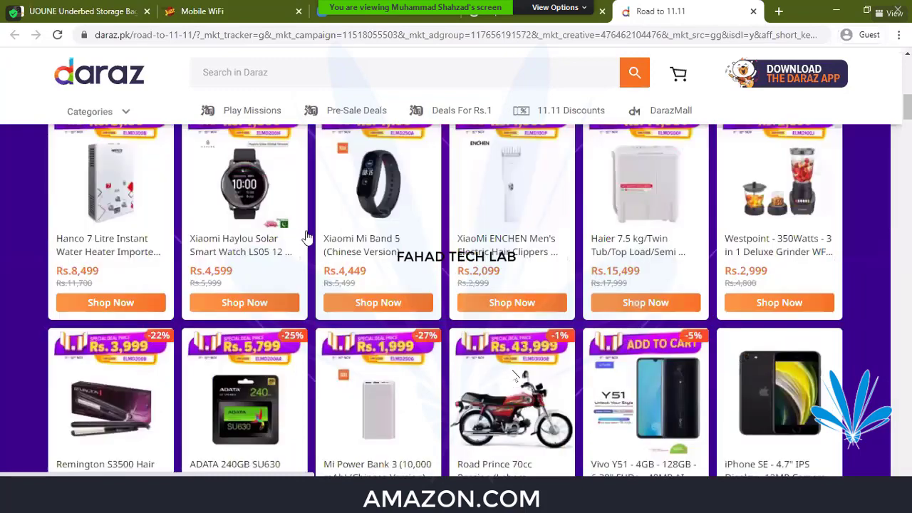
scroll(312, 238, "down", 3)
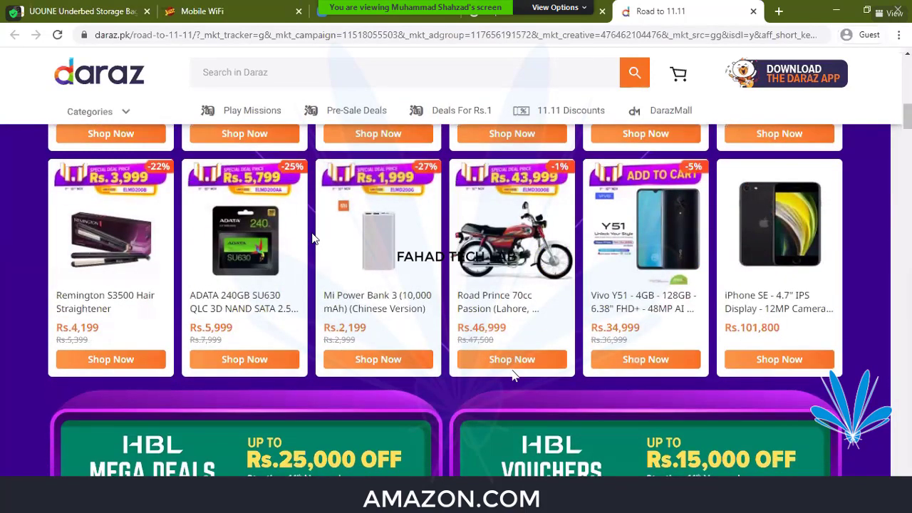
scroll(314, 238, "down", 3)
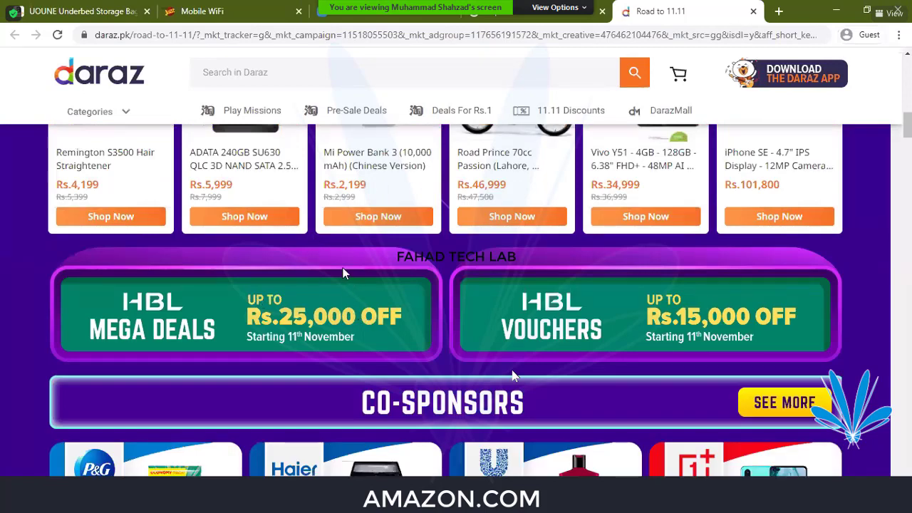
scroll(342, 273, "down", 3)
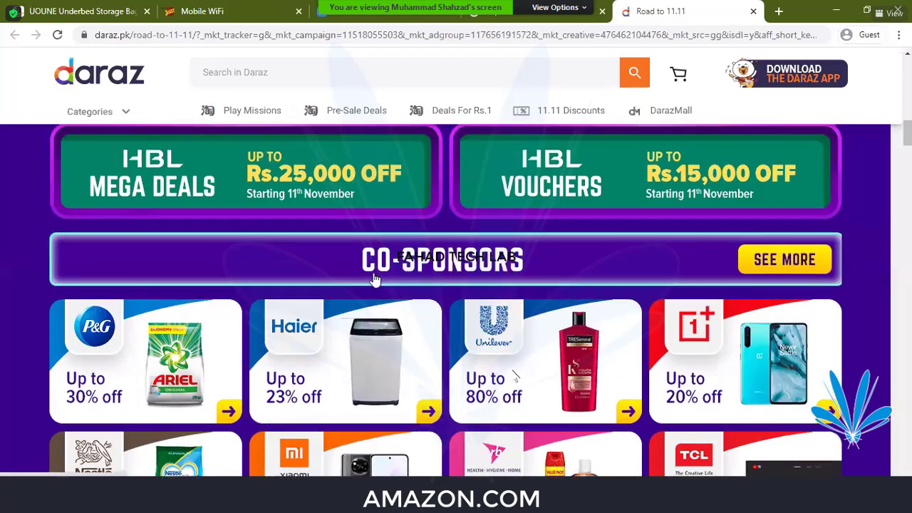
scroll(374, 273, "up", 3)
- Open the HBL Mega Deals banner image in a new tab, then close that image tab
right_click(305, 288)
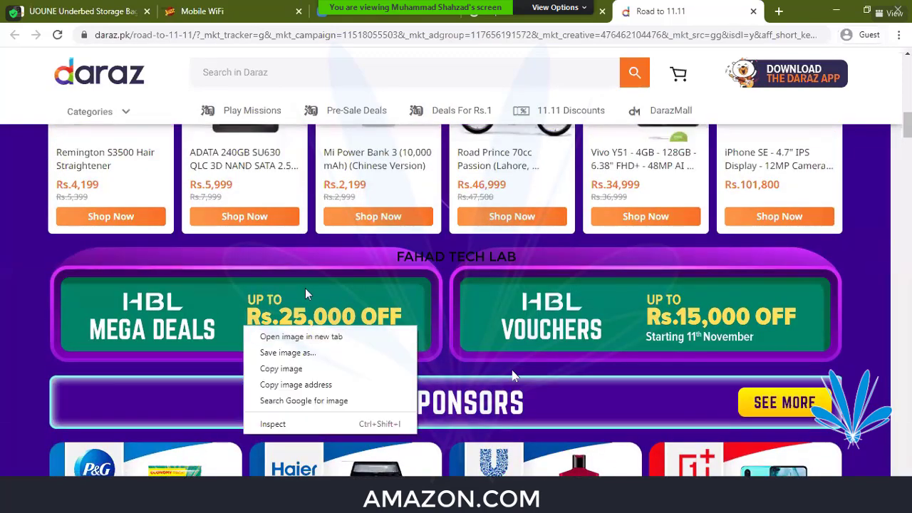
left_click(301, 336)
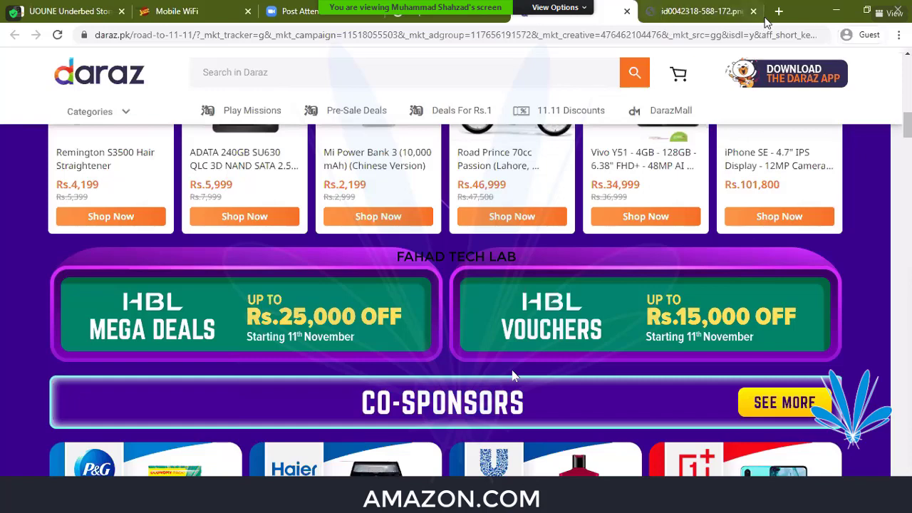
left_click(752, 11)
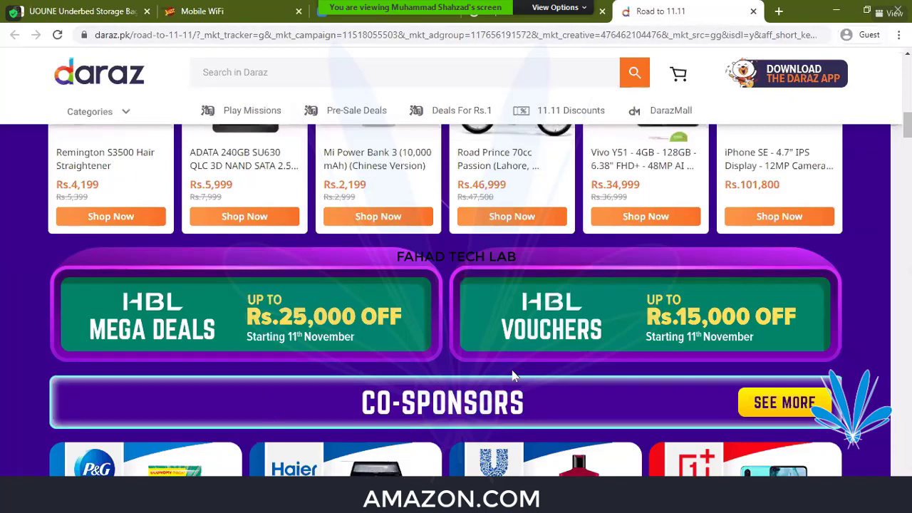
- Switch windows with Alt+Tab toward the Amazon Seller Central window
key("alt+Tab")
key("alt+Tab")
key("alt+Tab")
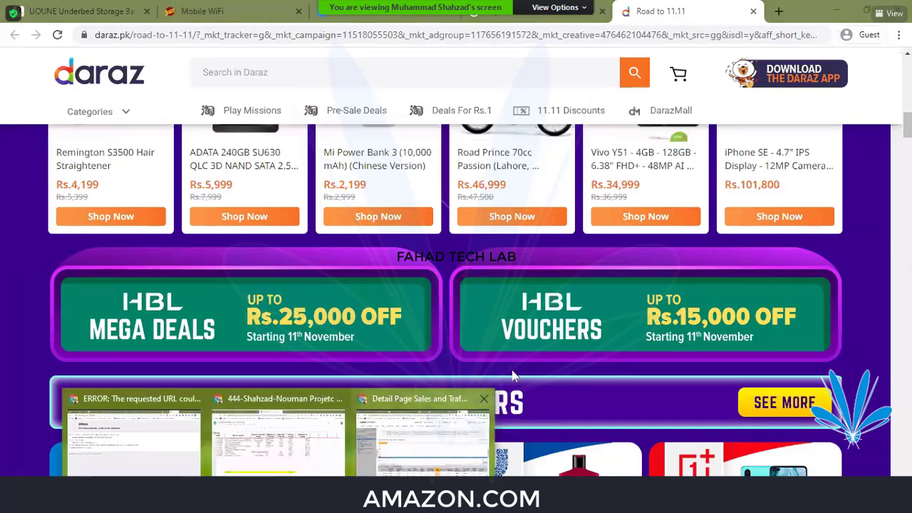
key("alt+Tab")
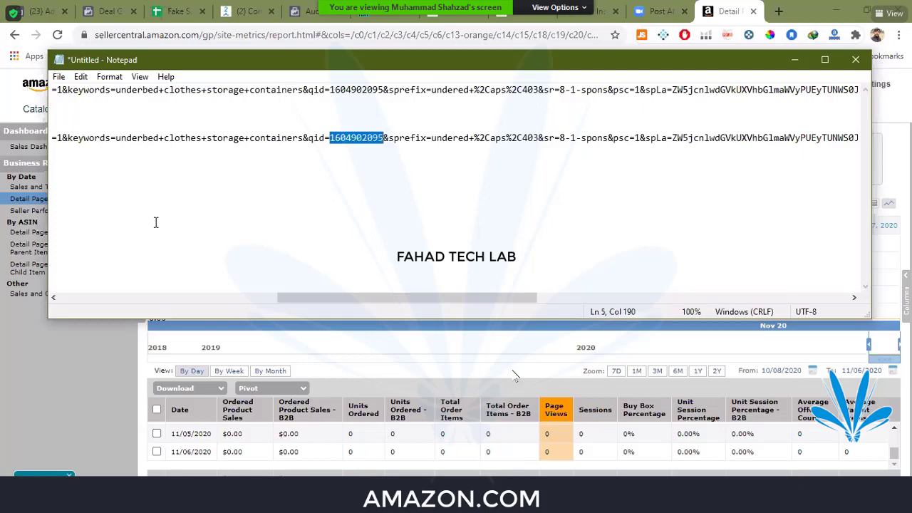
- Add the line '100>> listing' below the second product link, then return to the Hemp Cream listing
left_click(72, 180)
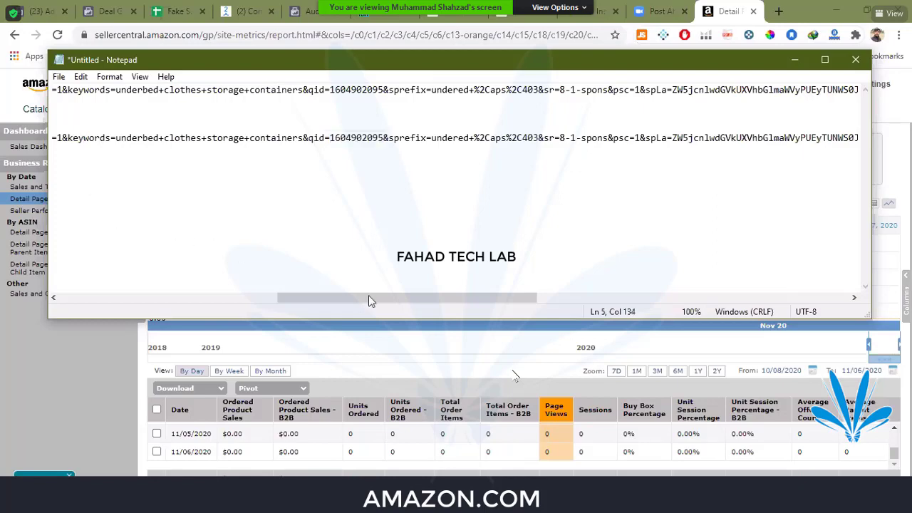
left_click_drag(484, 298, 797, 298)
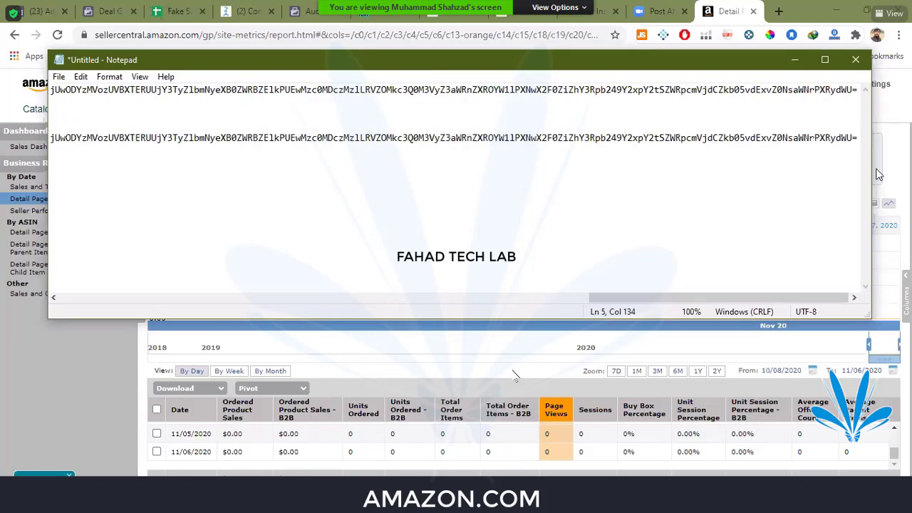
left_click(855, 139)
key("Return")
key("Return")
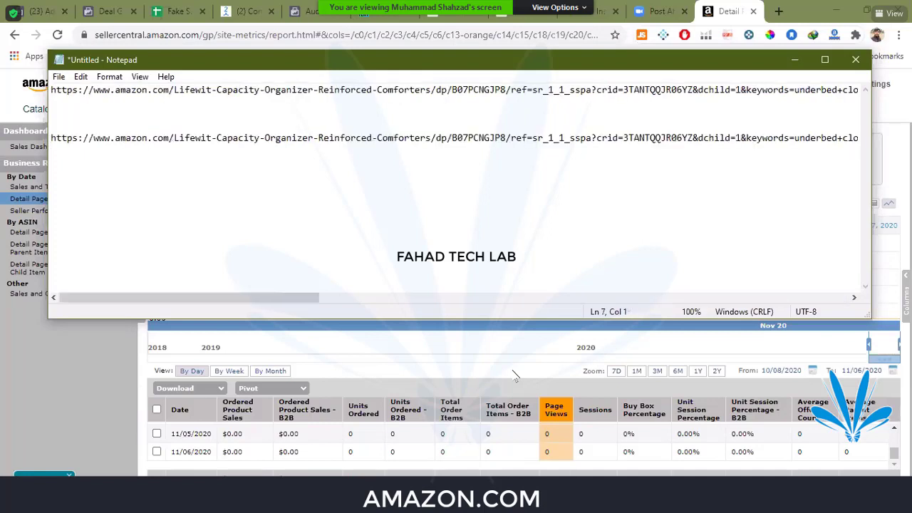
type("100")
type(">> lis")
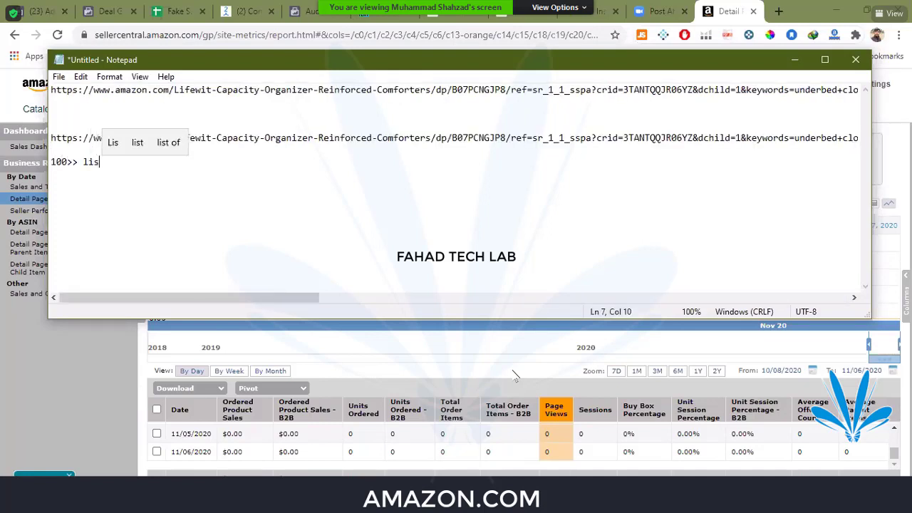
type("ting")
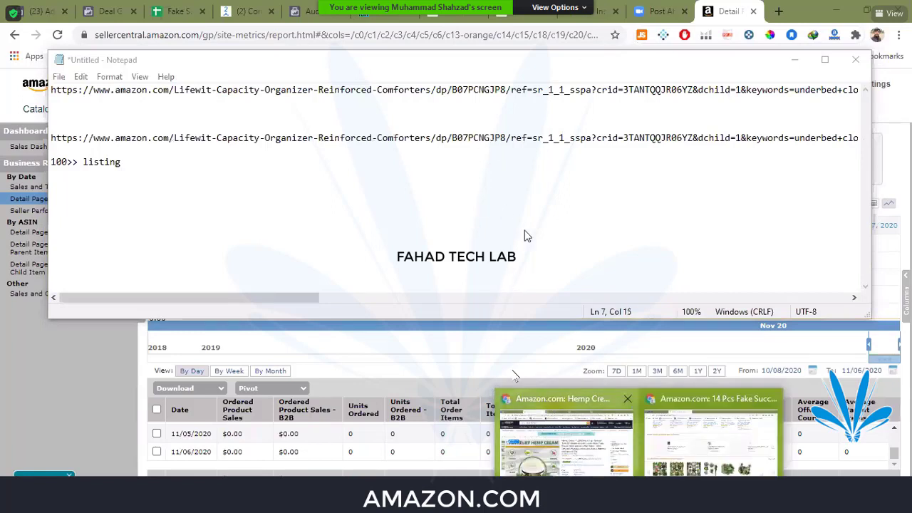
left_click(563, 427)
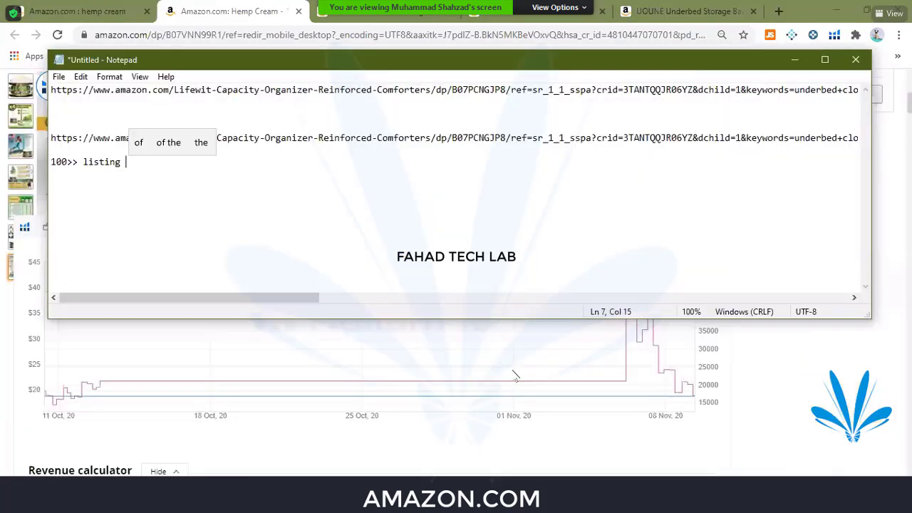
- Add the lines "20>>sale" and "80>> without sale" under the listing count
key("Return")
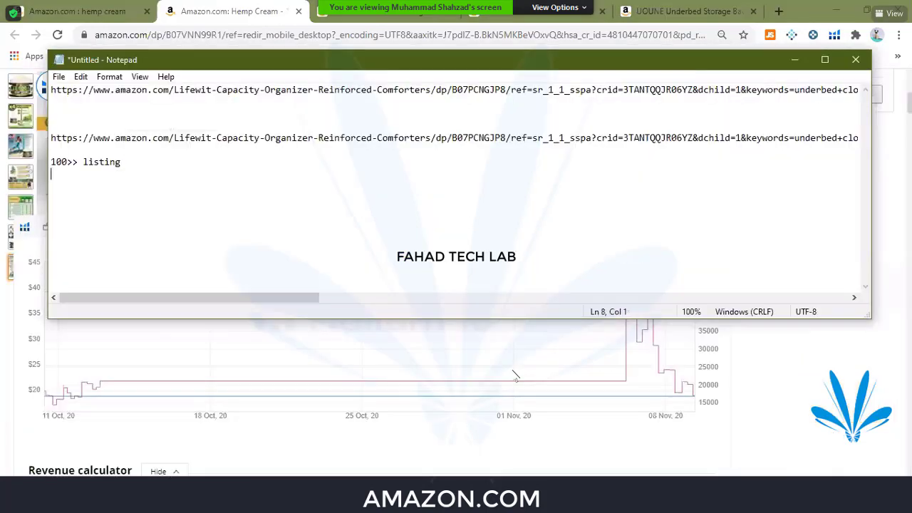
type("20")
type(">>sales")
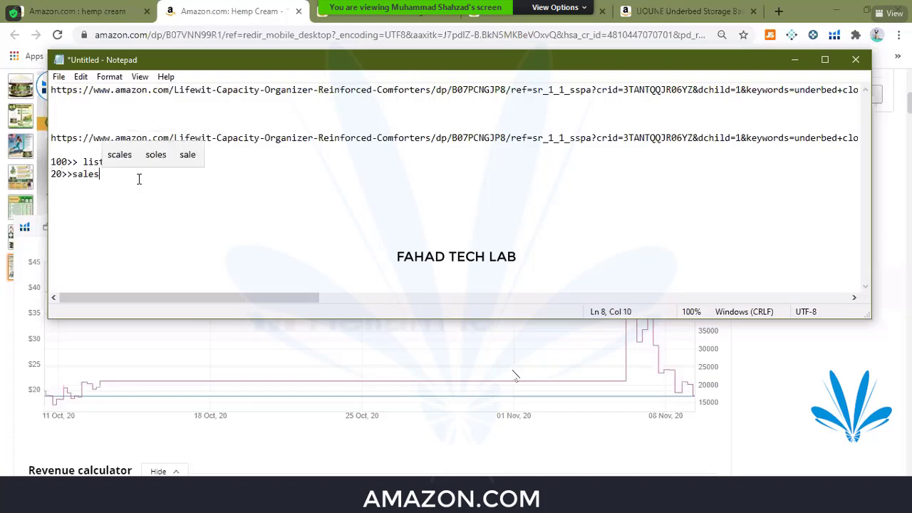
key("BackSpace")
key("Return")
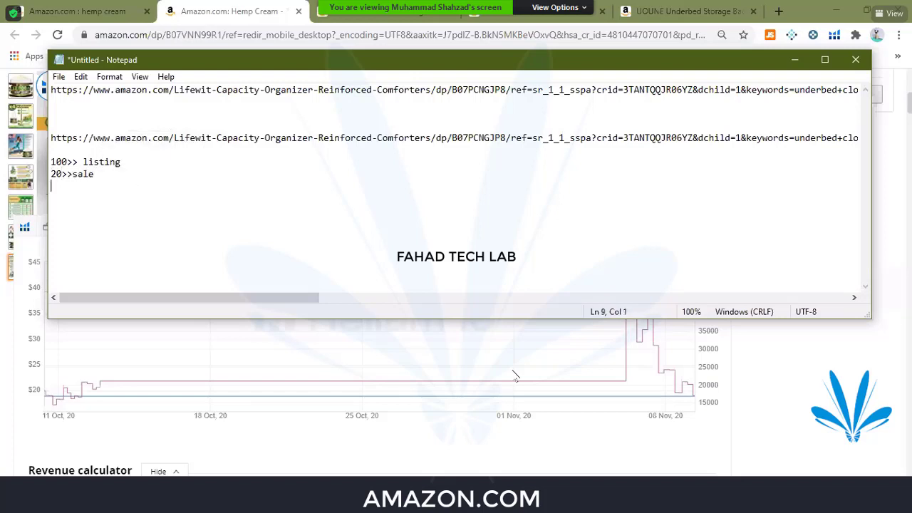
type("8")
type("0>> wi")
type("thout sal")
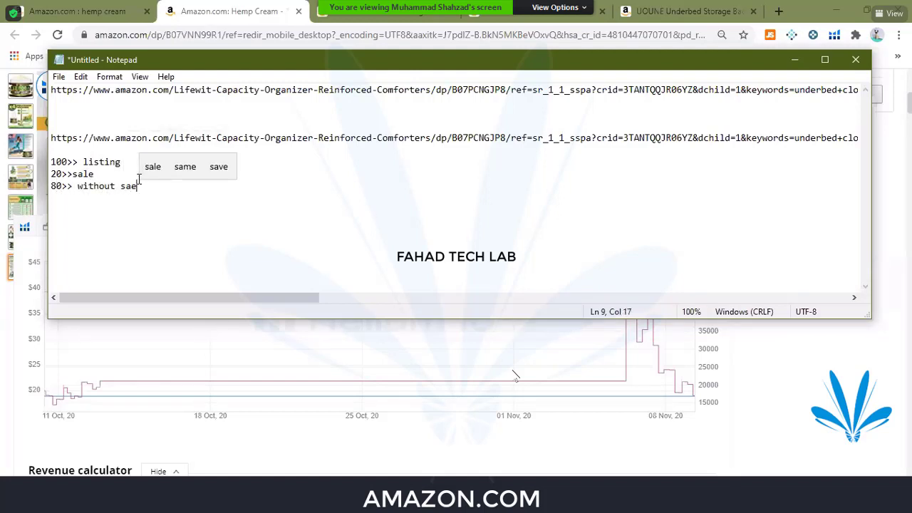
type("e")
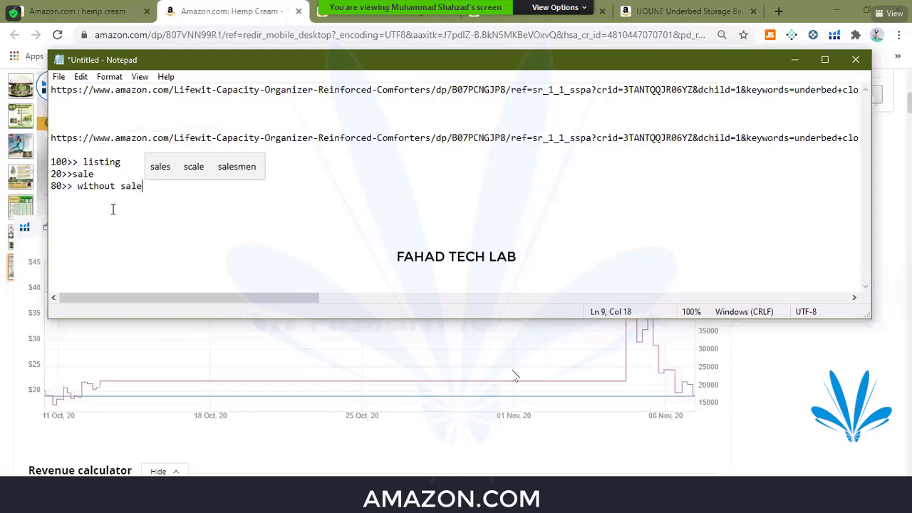
- Add a conversion rate line reading "conver rate>>20%" on the next line
key("Return")
type("co")
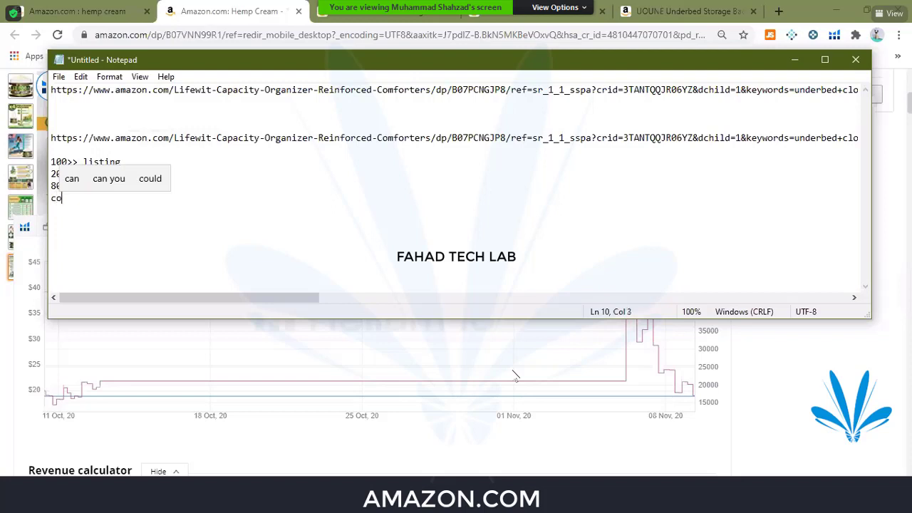
type("e")
key("BackSpace")
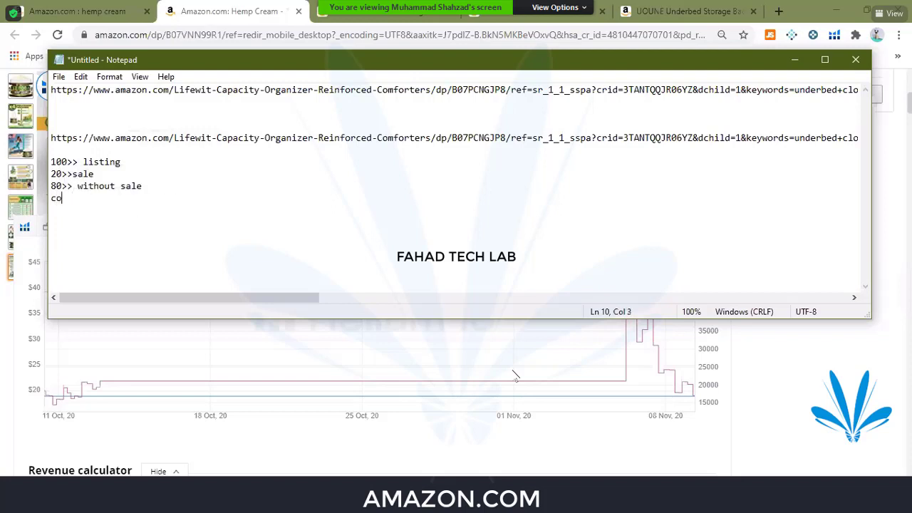
type("ne")
key("BackSpace")
type("ve")
type("r ra")
key("BackSpace")
type("rate")
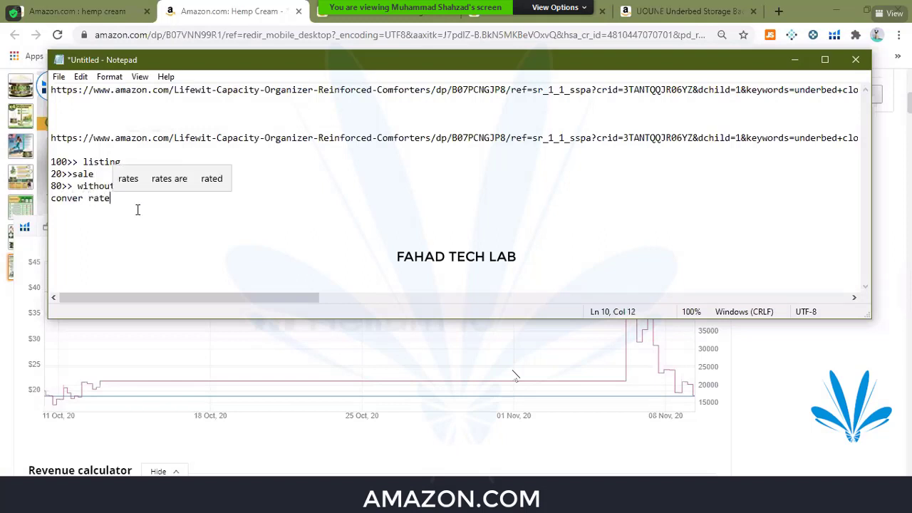
type(">>20%")
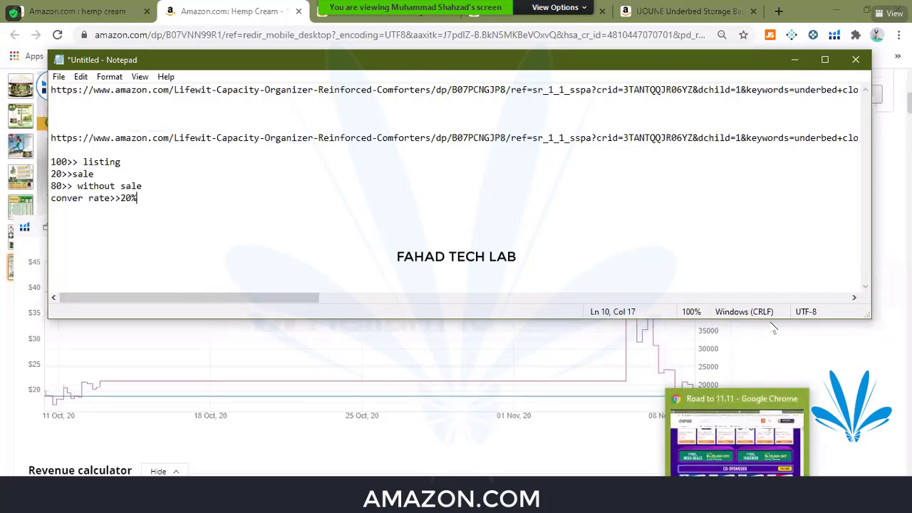
- Return to Daraz's Road to 11.11 page and scroll to co-sponsor deals like Xiaomi up to 25% off
left_click(734, 435)
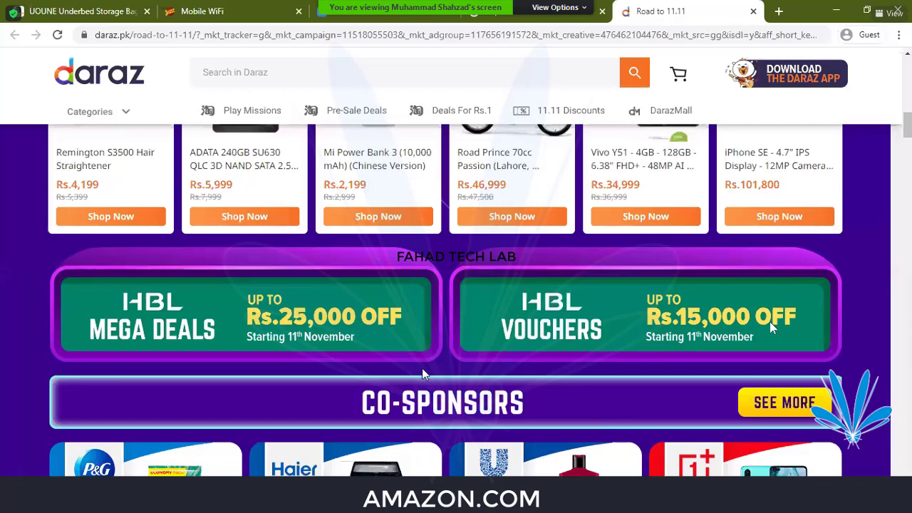
scroll(422, 370, "down", 1)
scroll(427, 377, "down", 1)
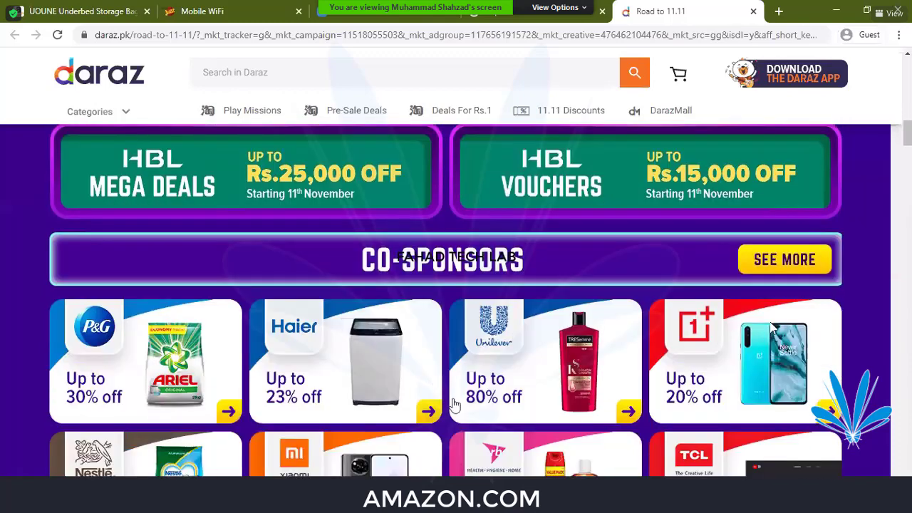
scroll(445, 400, "down", 1)
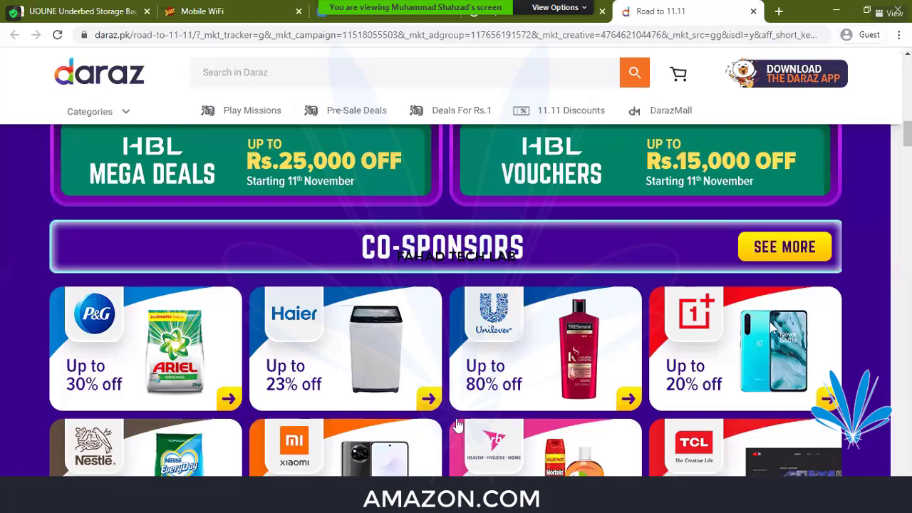
scroll(453, 420, "down", 2)
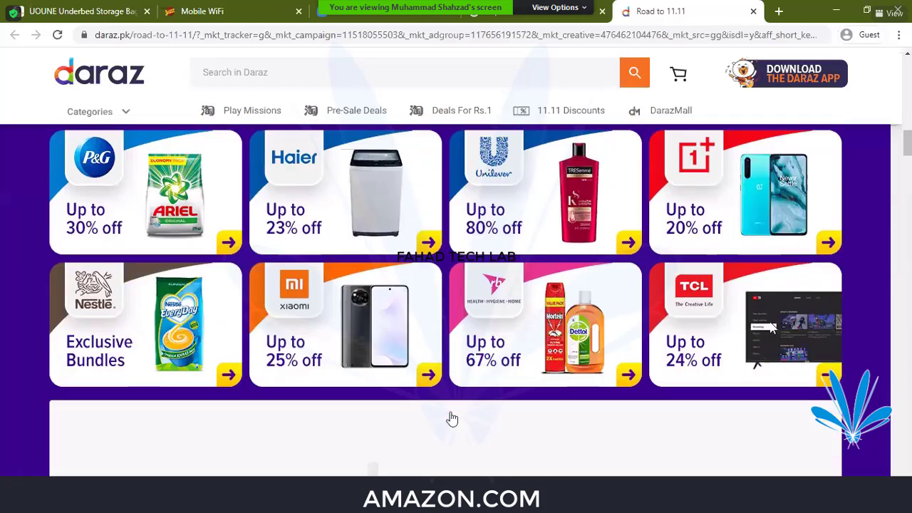